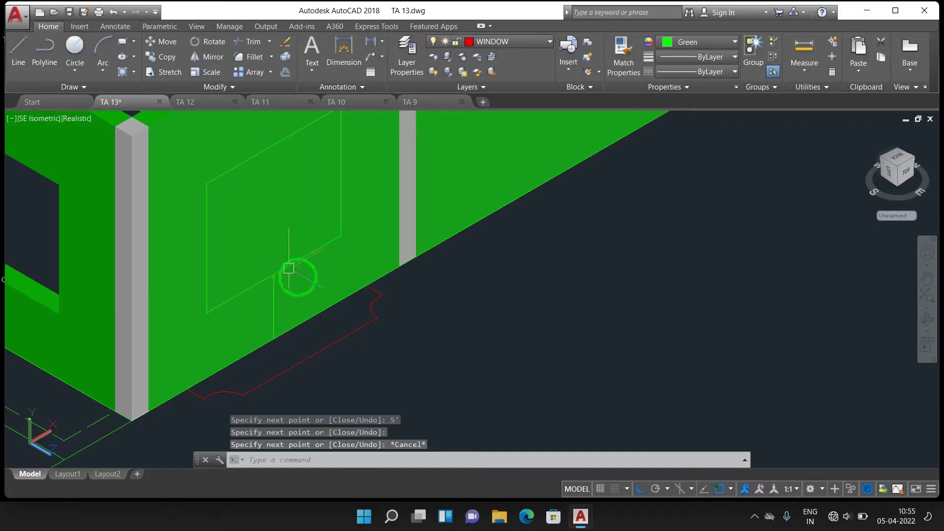
- Clear any pending command in the TA 13 house drawing
key("Escape")
key("Escape")
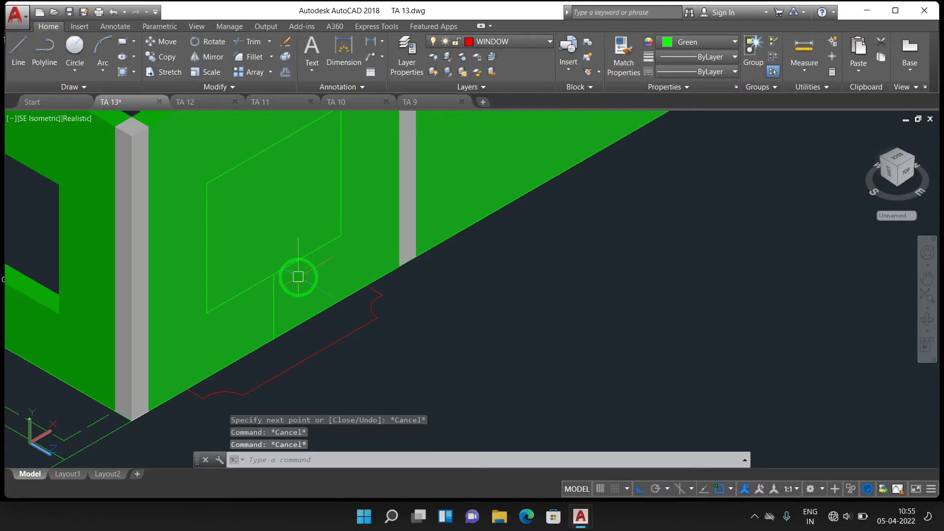
- Press/pull the outlined rectangle through the green wall to cut a window opening
type("PRESSPU")
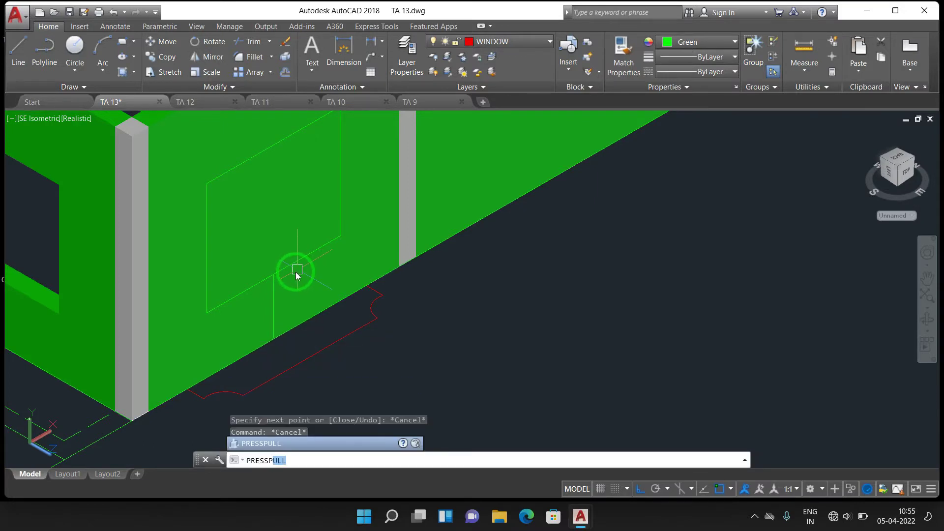
type("L")
key("Return")
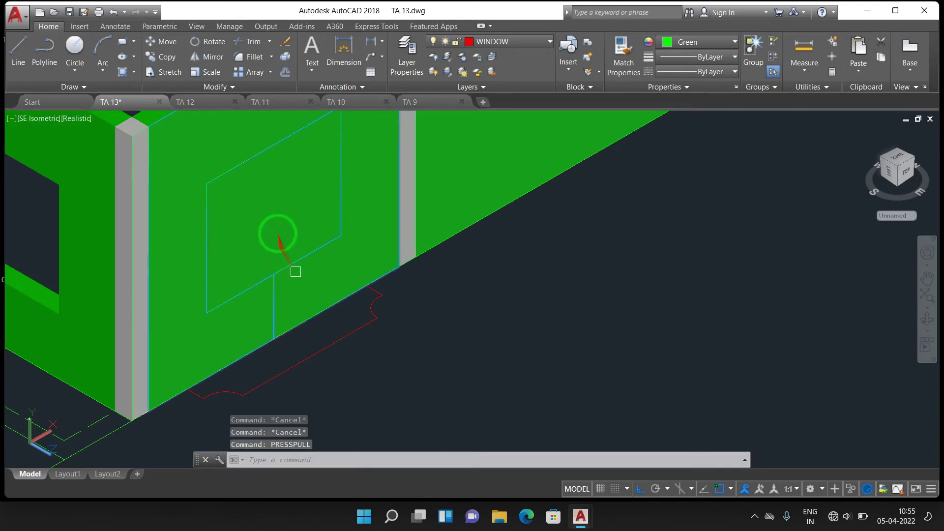
left_click(213, 216)
left_click(302, 283)
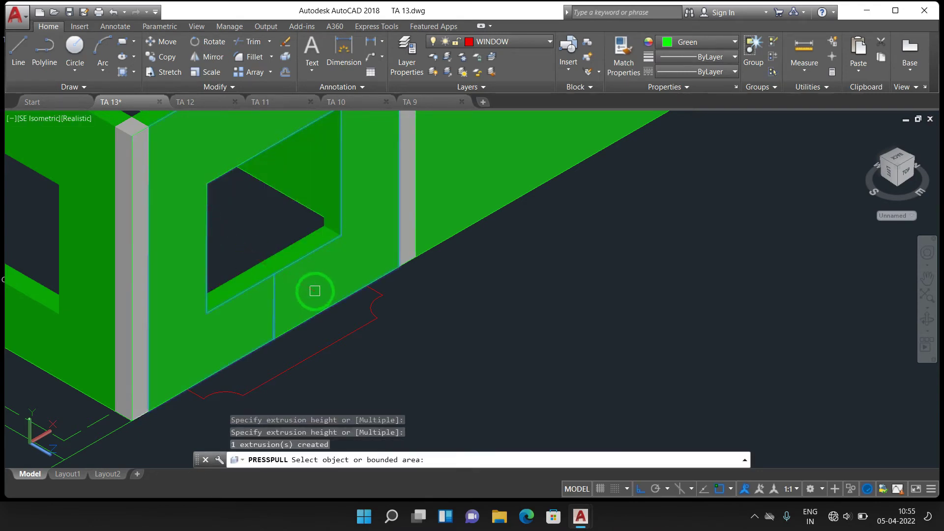
scroll(321, 290, "down", 3)
scroll(315, 306, "down", 2)
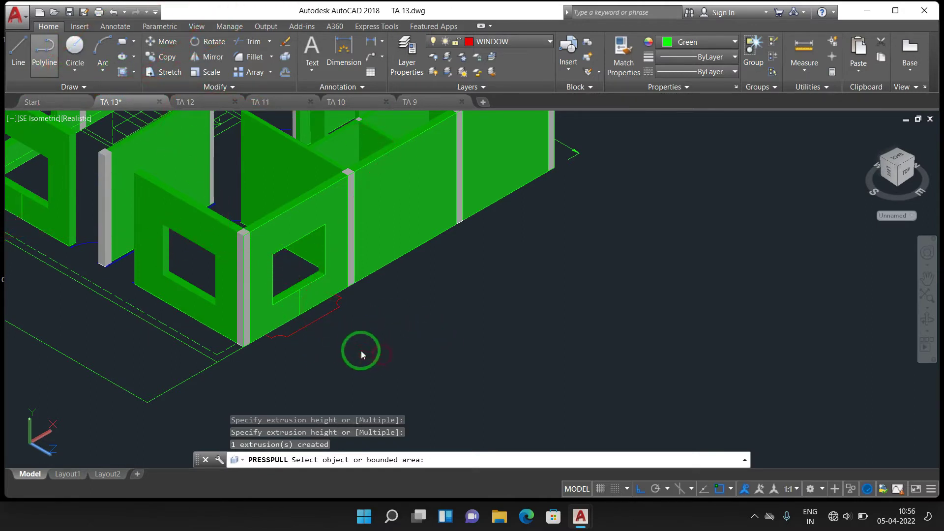
key("Escape")
- Zoom into the wall opening and clear a trial selection box
scroll(347, 342, "up", 2)
left_click(381, 354)
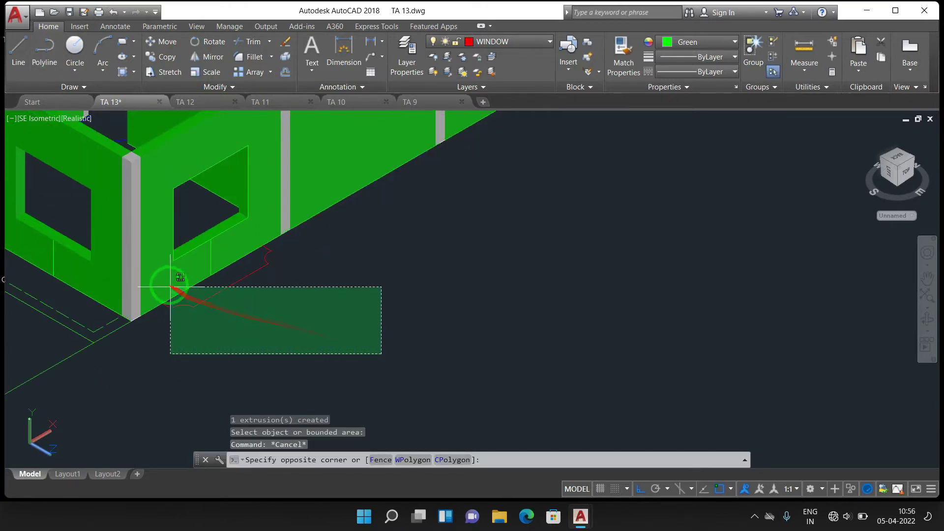
left_click(466, 391)
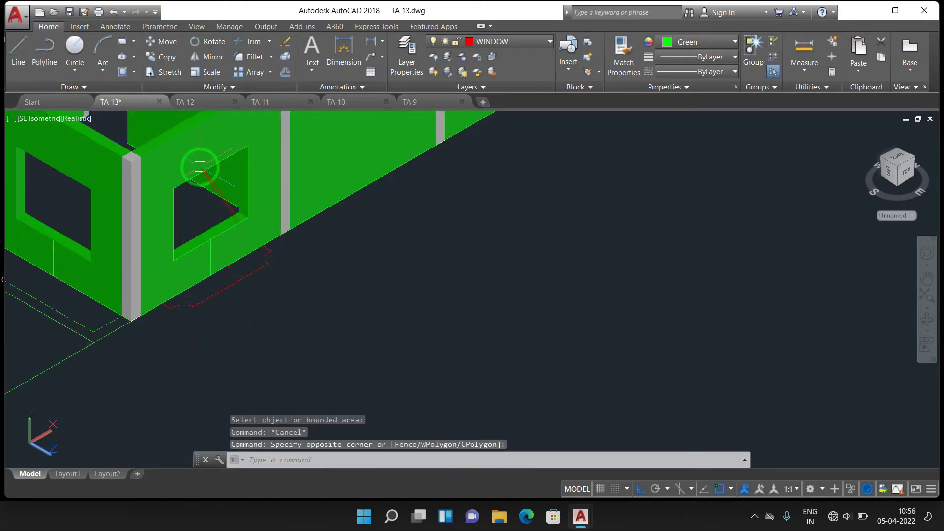
scroll(198, 207, "up", 3)
key("Escape")
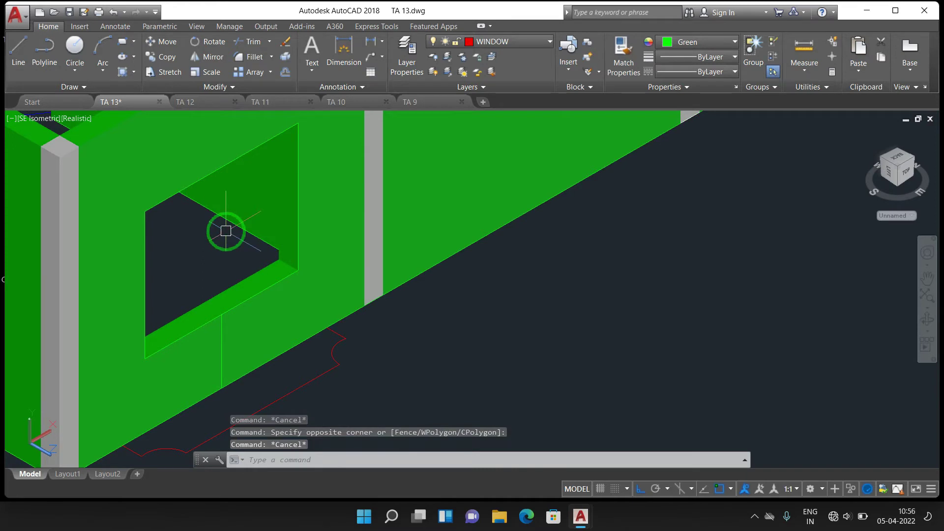
key("Escape")
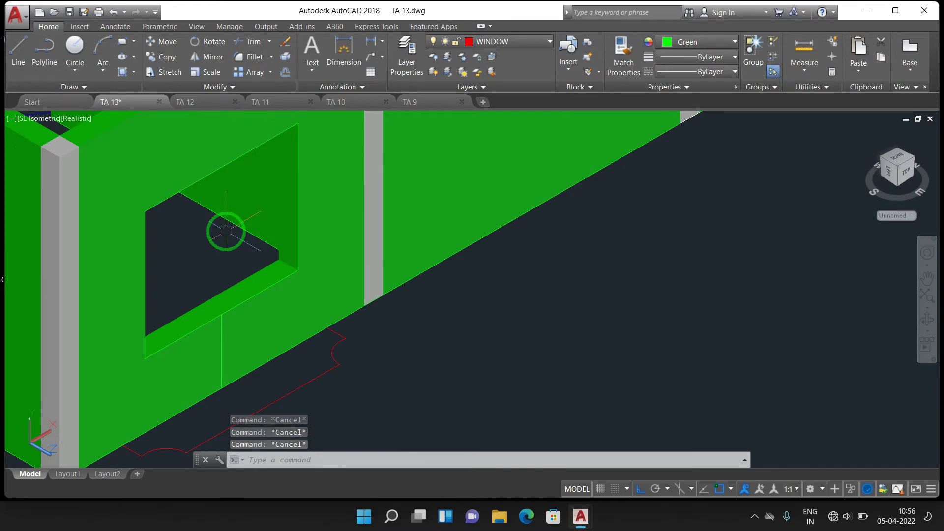
- Draw a rectangle across the window opening from corner to opposite corner, with Ortho on
type("rec")
key("Return")
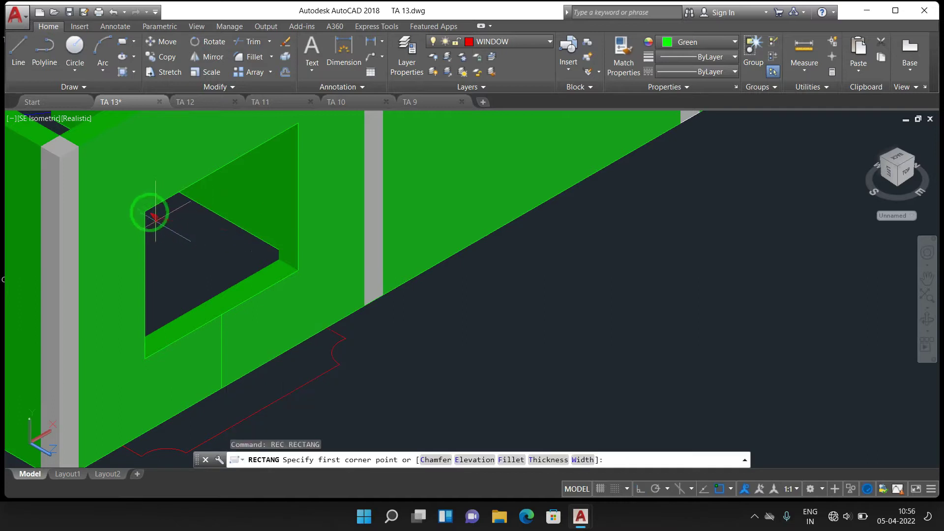
left_click(145, 212)
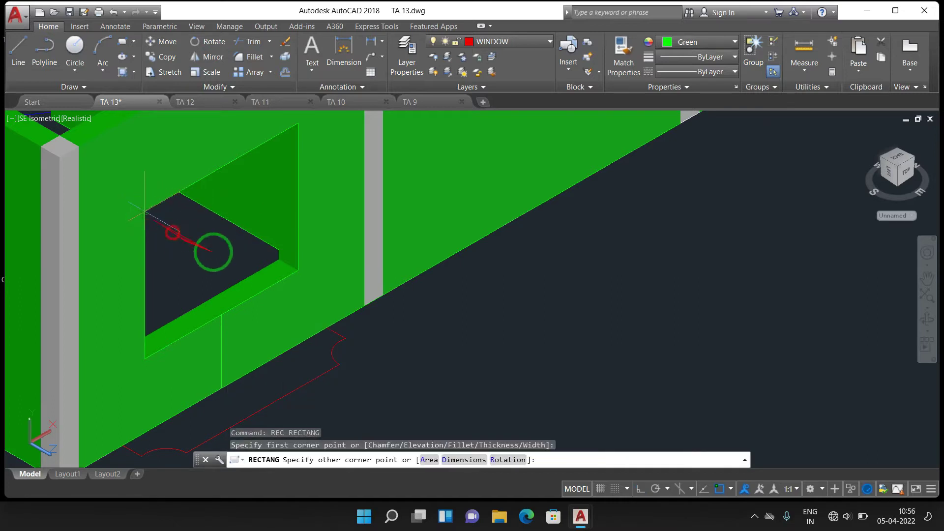
left_click(301, 272)
key("F8")
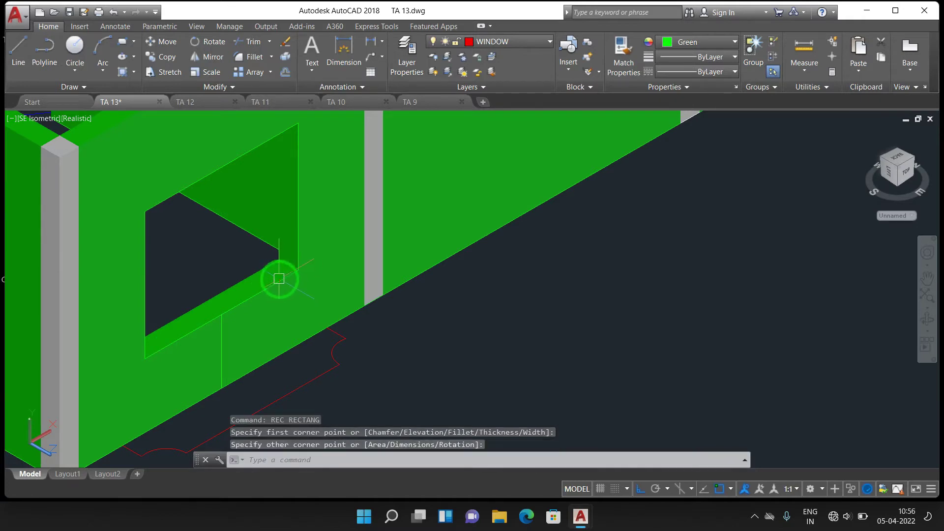
key("Escape")
key("Escape")
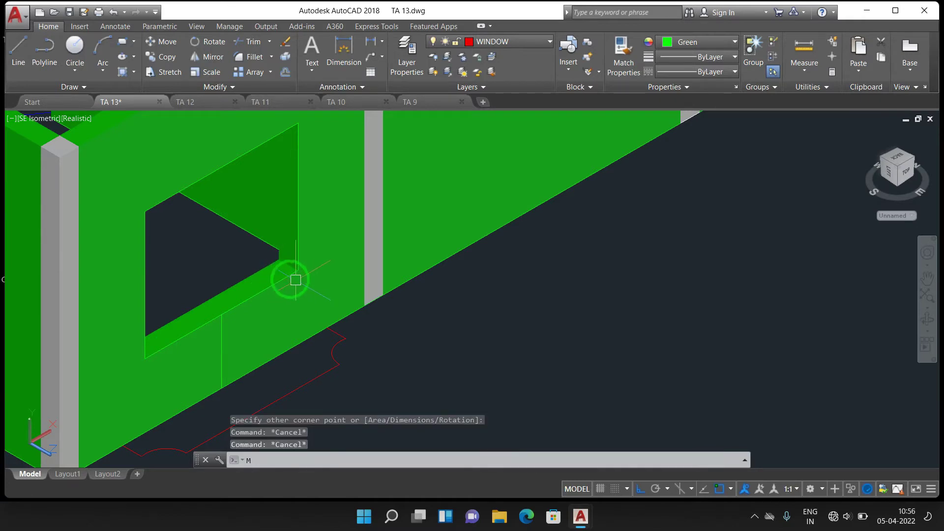
- Switch the view to the 2D Wireframe visual style after cancelling a stray move
key("Return")
left_click(281, 277)
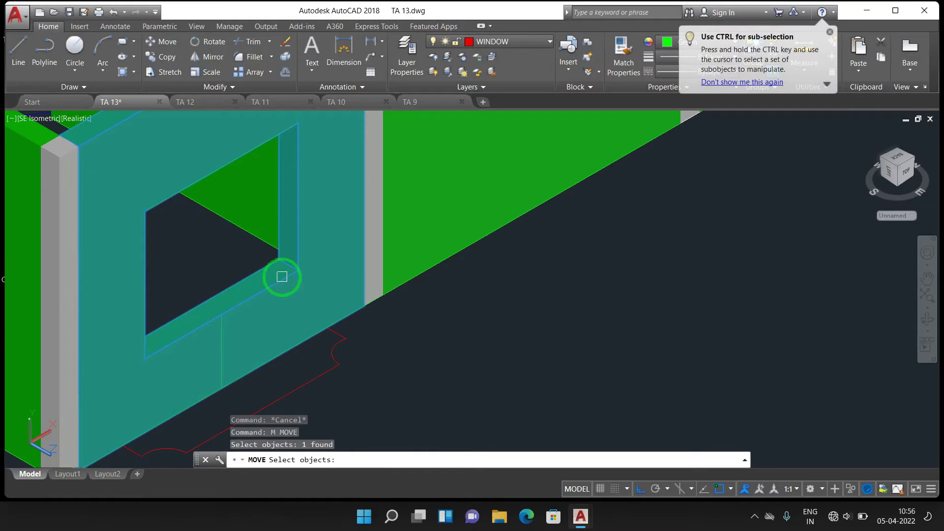
key("Escape")
key("Escape")
key("Escape")
type("v")
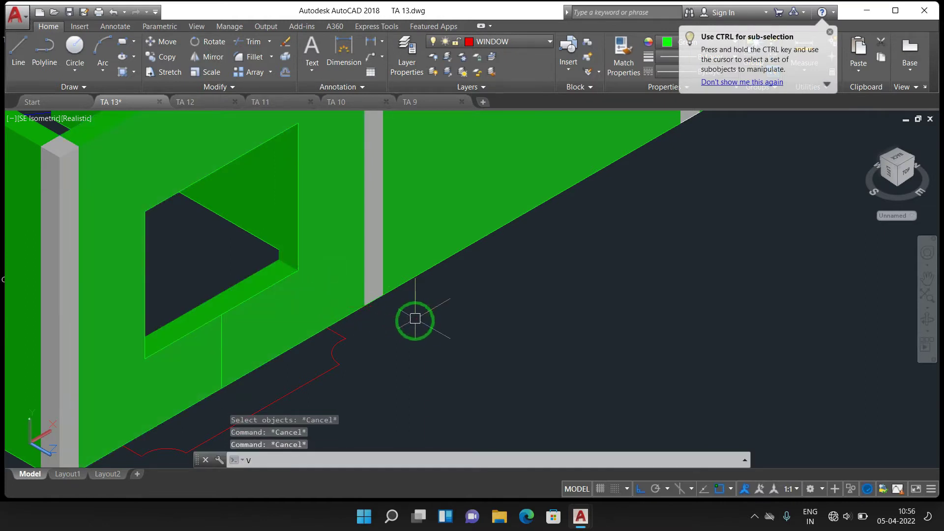
type("s")
key("Return")
type("2")
key("Return")
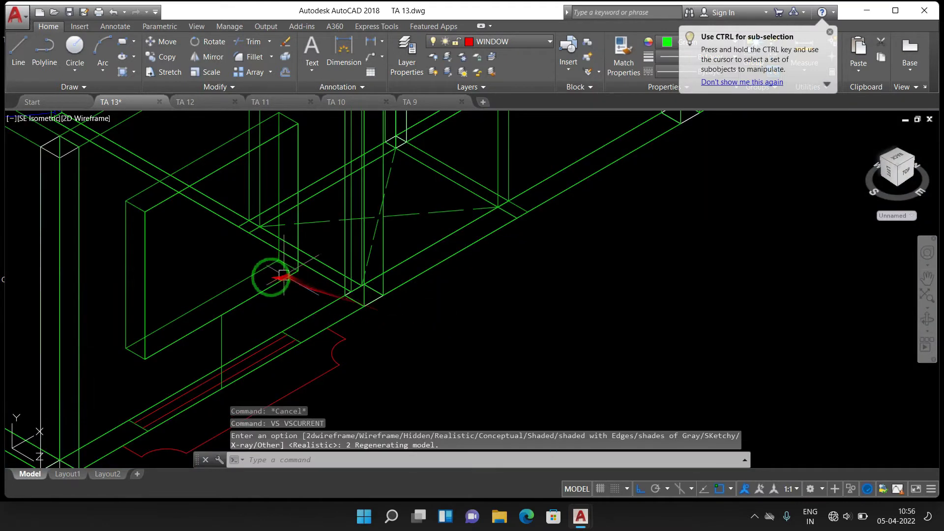
- Try a light grey colour for the window rectangle, then cancel and deselect
left_click(281, 275)
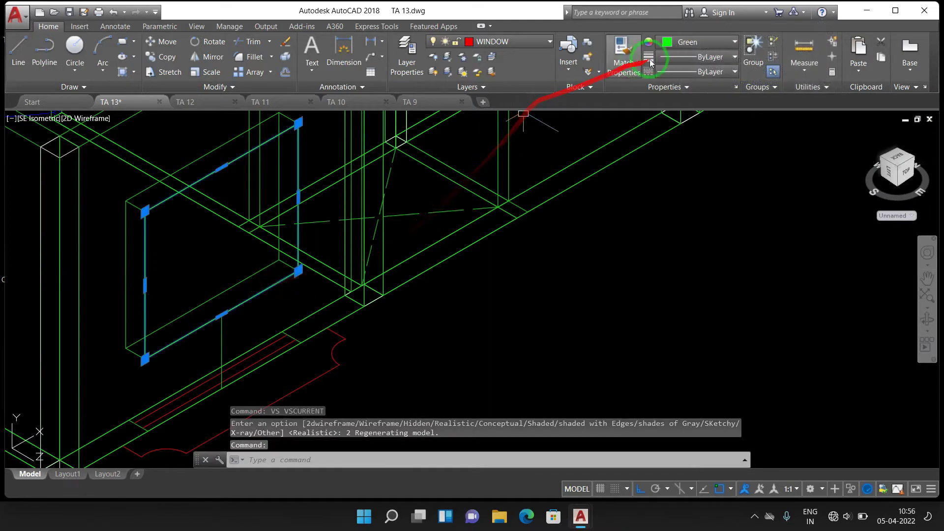
left_click(681, 43)
left_click(664, 110)
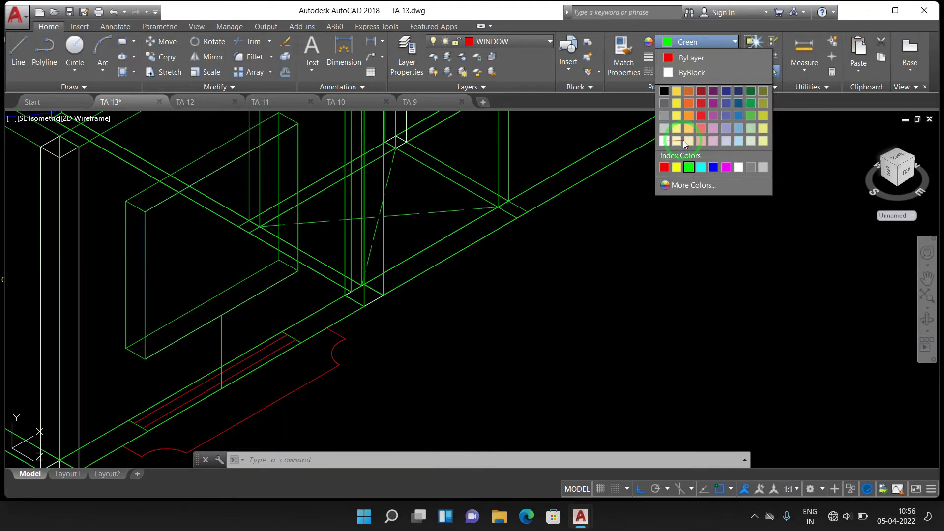
key("Escape")
key("Escape")
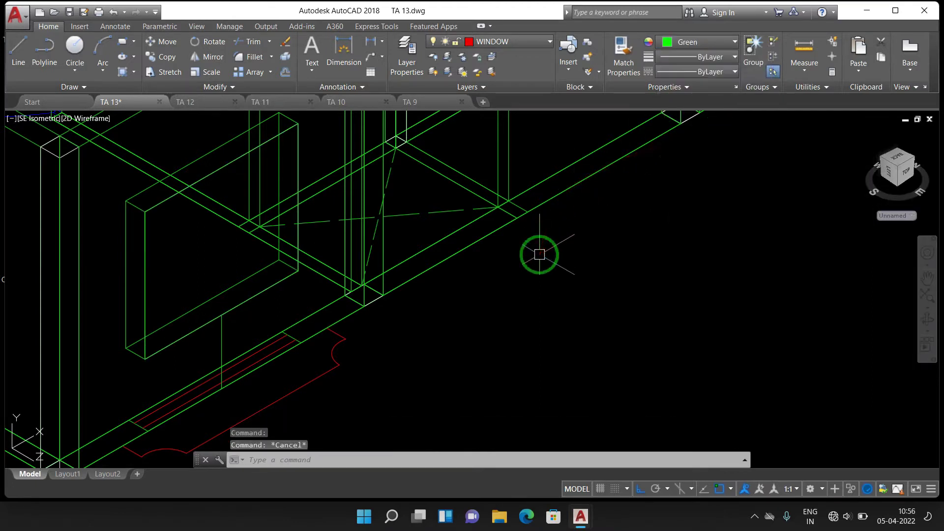
- Move the window rectangle from its corner into empty space beside the house and zoom in
type("m")
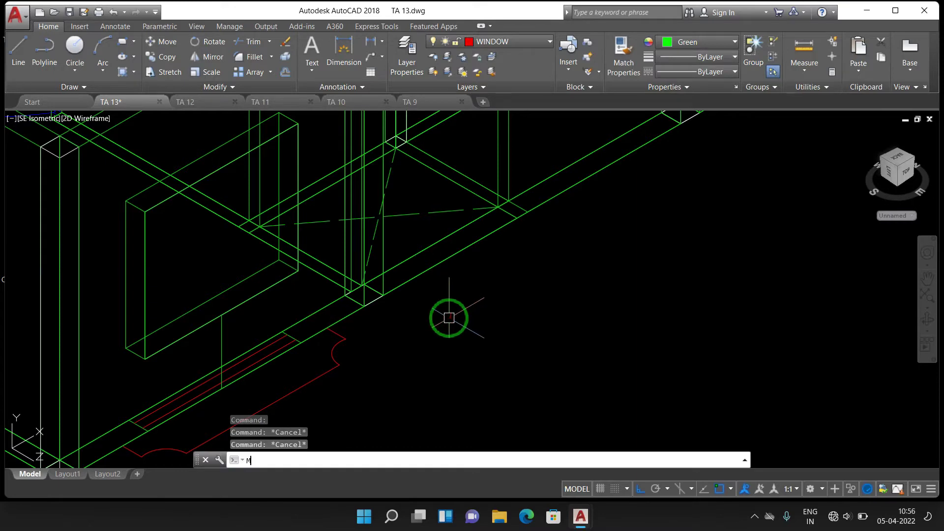
key("Return")
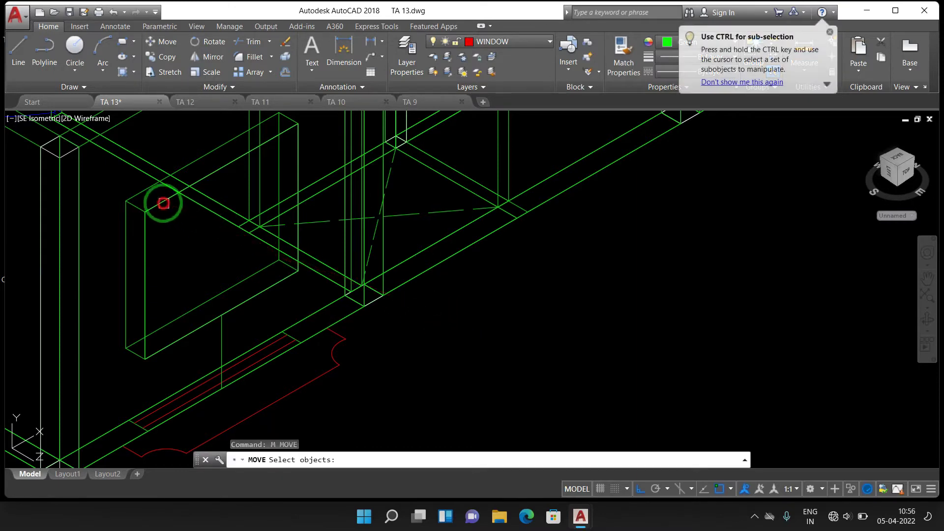
left_click(164, 203)
key("Return")
left_click(145, 213)
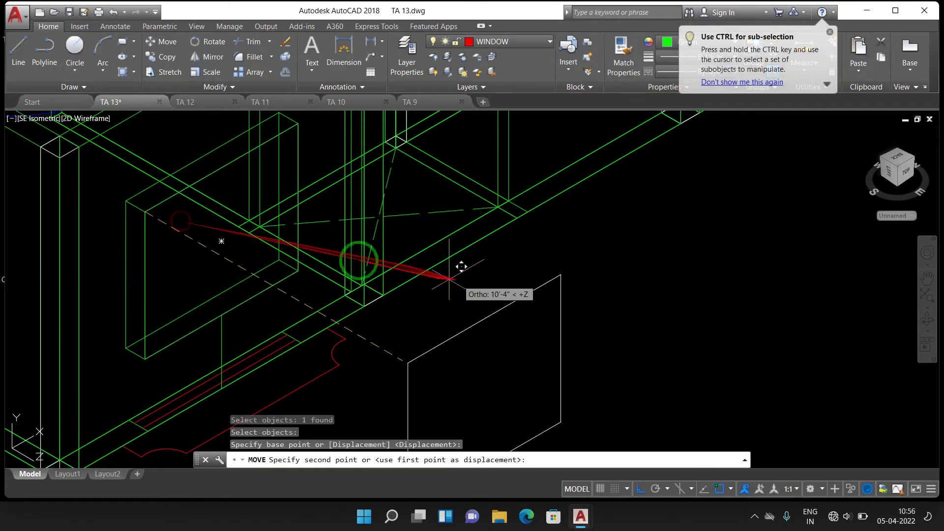
scroll(449, 279, "down", 5)
left_click(374, 279)
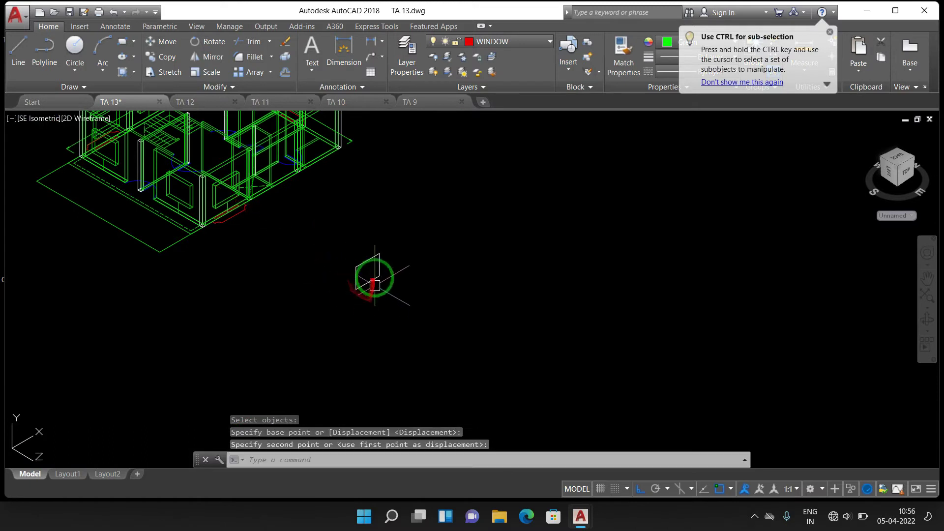
scroll(373, 279, "up", 5)
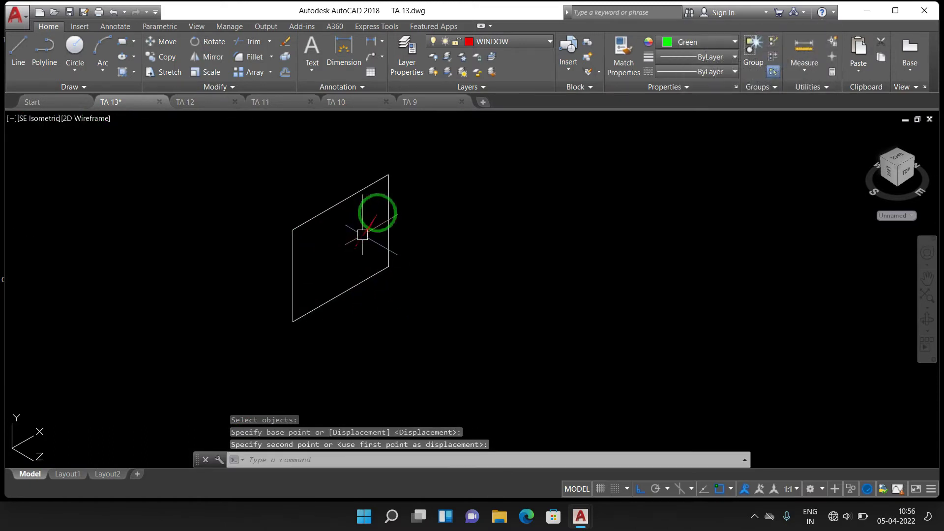
scroll(357, 237, "up", 2)
key("Escape")
key("Escape")
key("Escape")
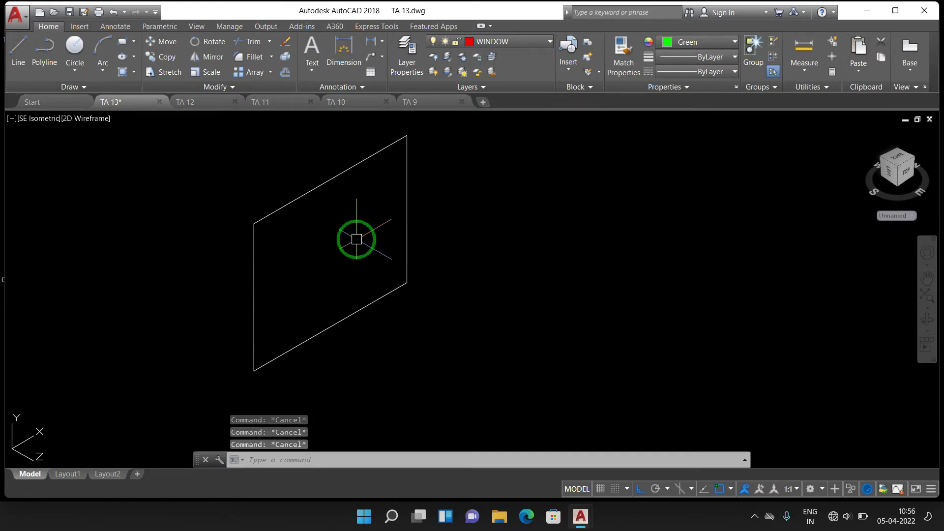
- Start a line command and cancel it without drawing
type("l")
key("Return")
key("Escape")
key("Escape")
key("Escape")
- Offset the window rectangle 3 units inward to create an inner outline
type("o")
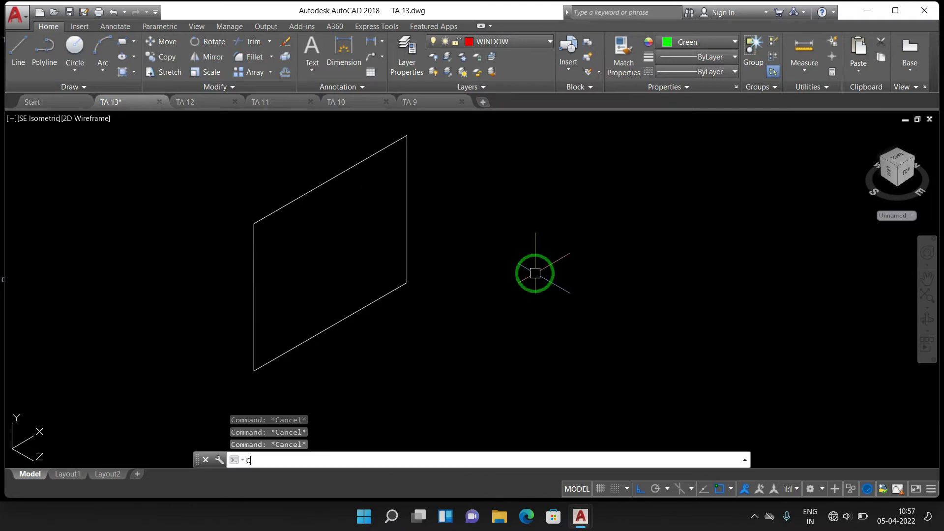
key("Return")
type("3V")
key("Return")
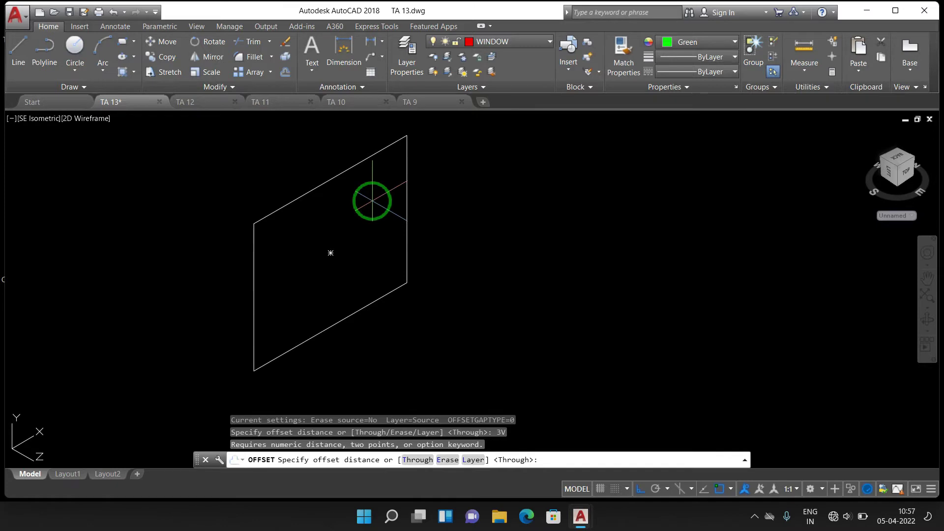
type("3")
key("Return")
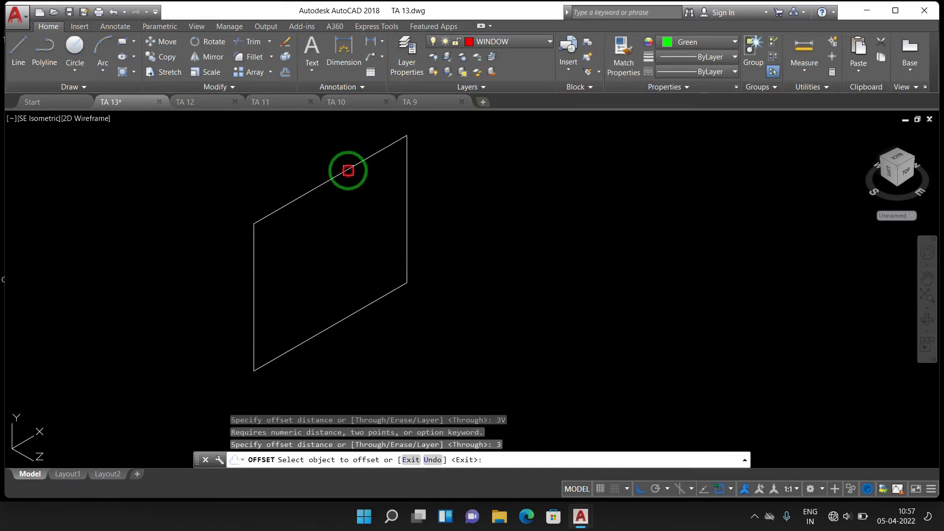
left_click(348, 169)
left_click(345, 224)
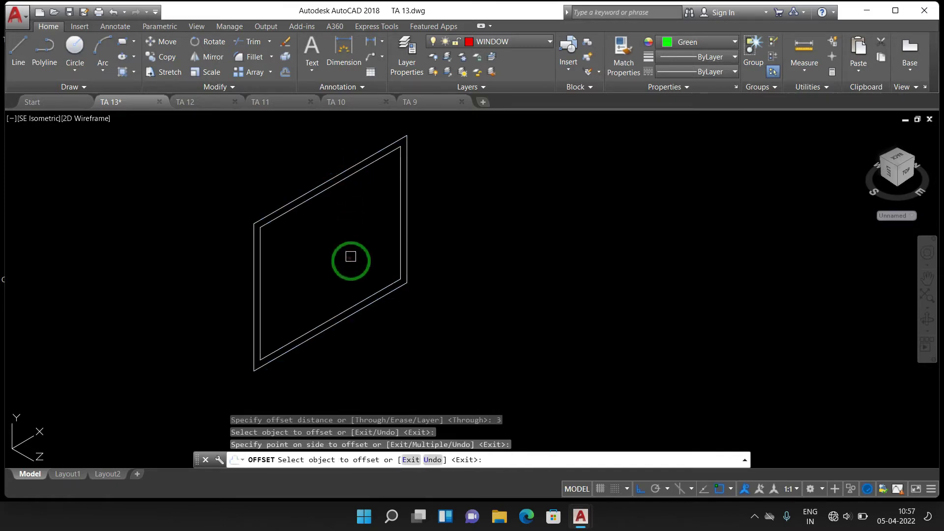
key("Escape")
key("Escape")
key("Escape")
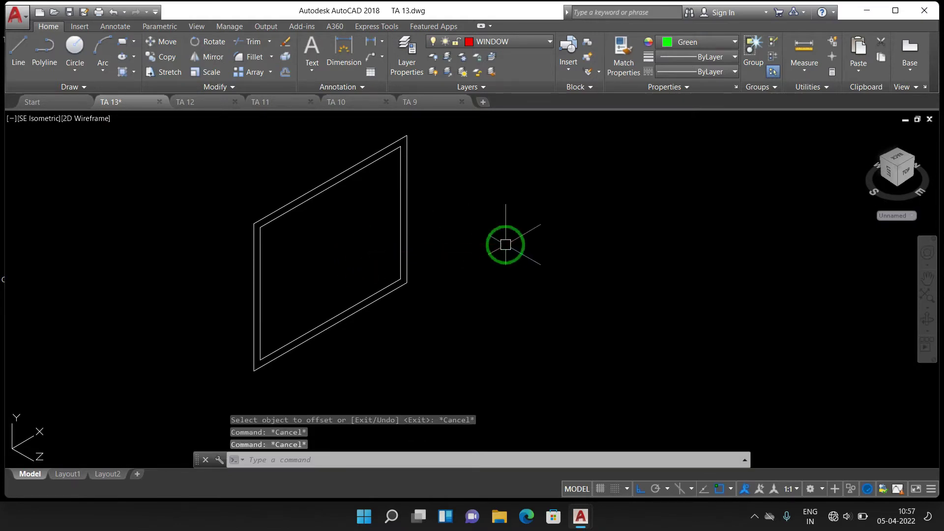
- Extrude both window rectangles to a height of 3
type("EXT")
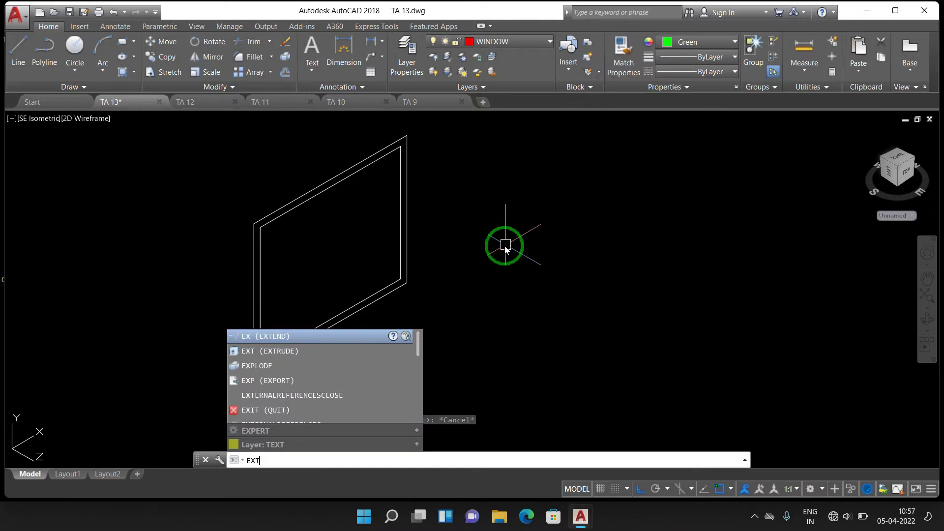
key("Return")
left_click(353, 225)
left_click(242, 165)
key("Return")
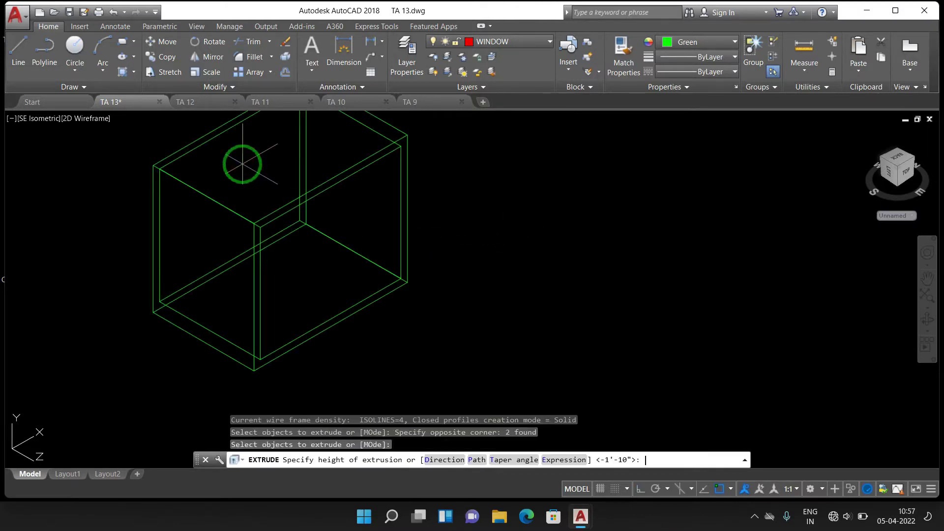
type("3")
key("Return")
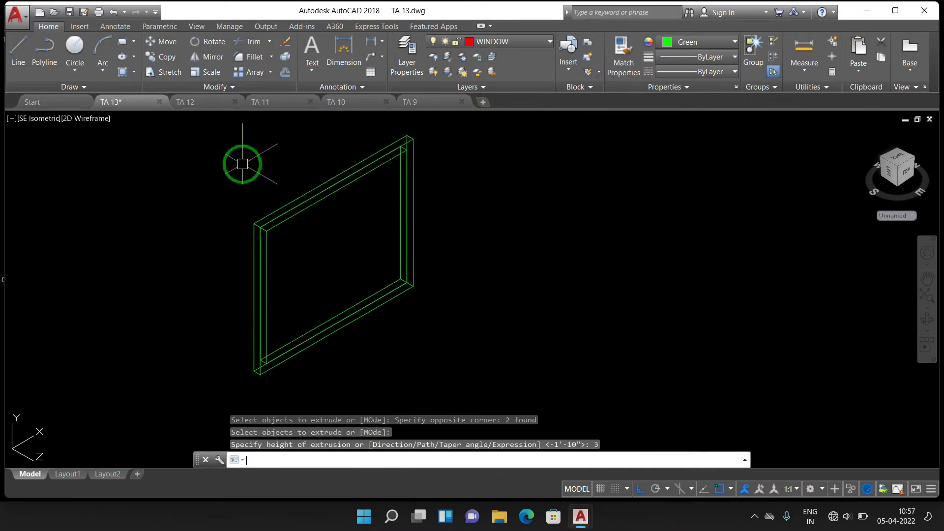
scroll(322, 241, "up", 2)
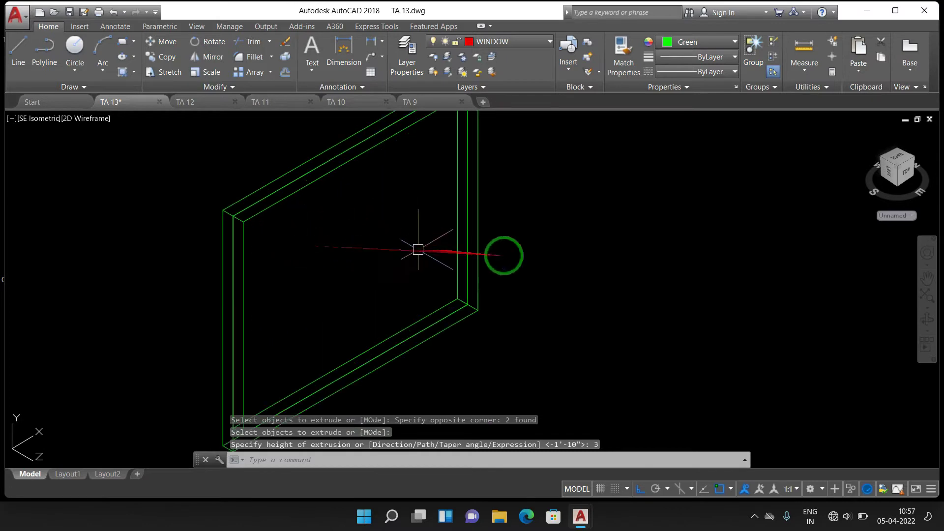
key("Escape")
key("Escape")
key("Escape")
- Subtract the inner solid from the outer solid to hollow the frame
type("su")
key("Return")
left_click(300, 166)
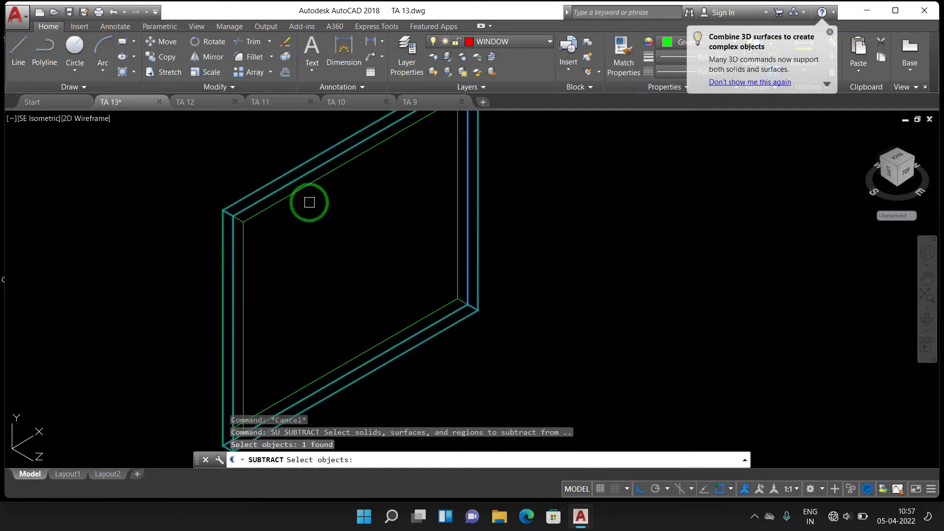
key("Return")
left_click(308, 191)
key("Return")
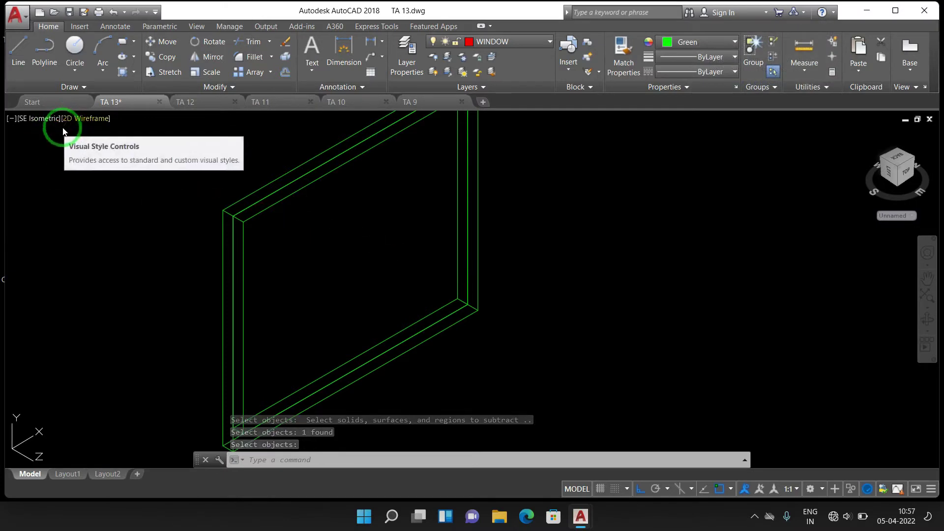
- Switch the viewport visual style from 2D Wireframe to Realistic
left_click(84, 118)
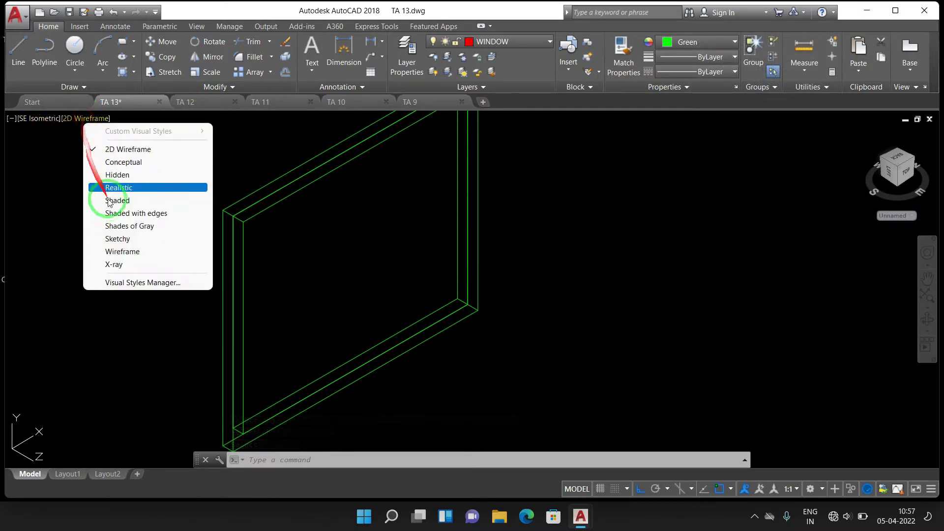
left_click(118, 188)
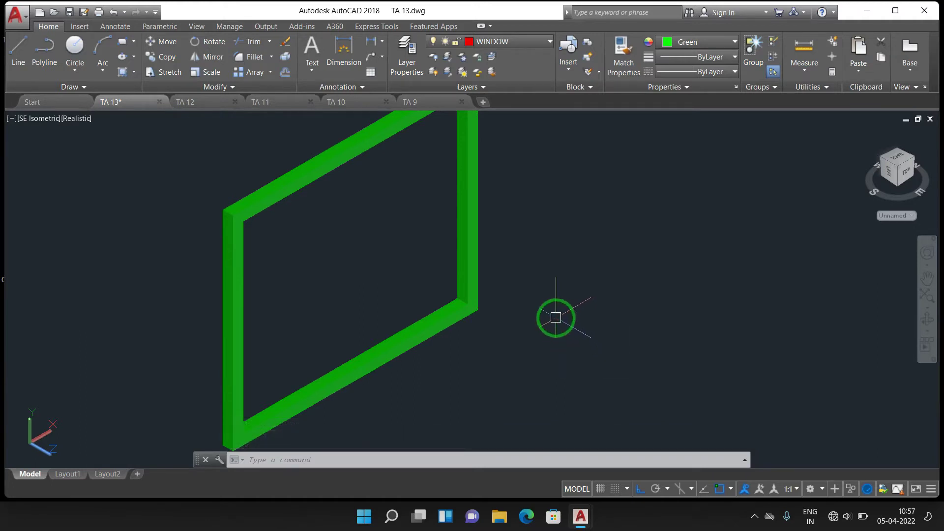
type("l")
key("Return")
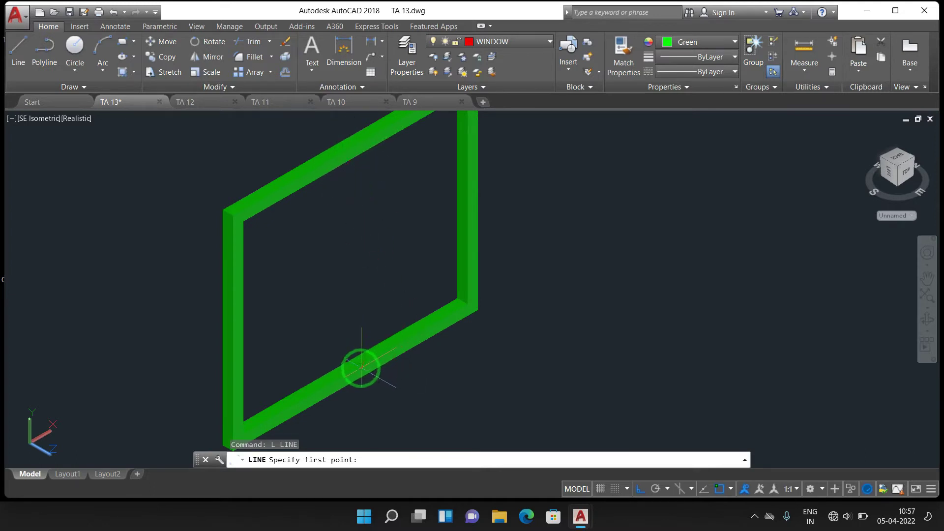
- Return the view to the 2D Wireframe visual style
key("Escape")
key("Escape")
key("Escape")
key("Escape")
type("V")
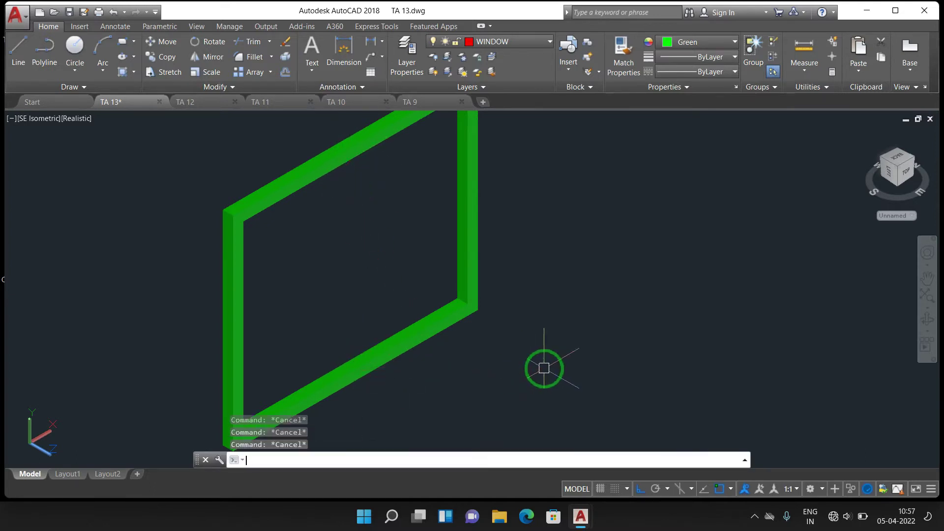
type("S")
key("Return")
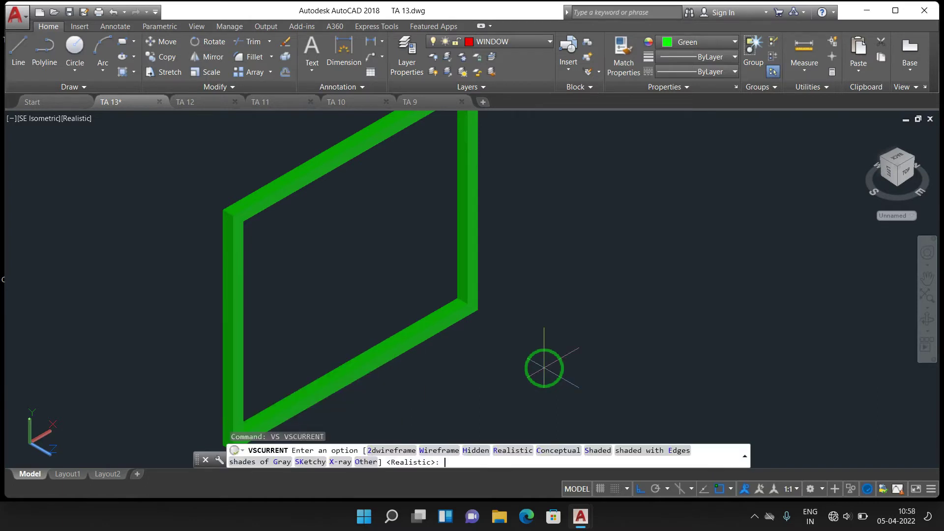
key("Return")
key("Escape")
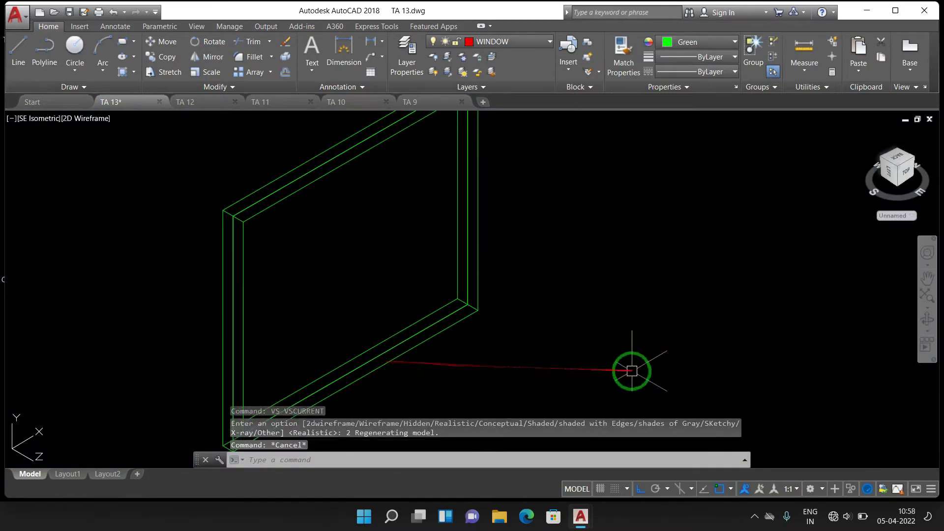
key("Escape")
- Draw a vertical line from the frame's top inner edge down to its bottom inner edge
type("L")
key("Return")
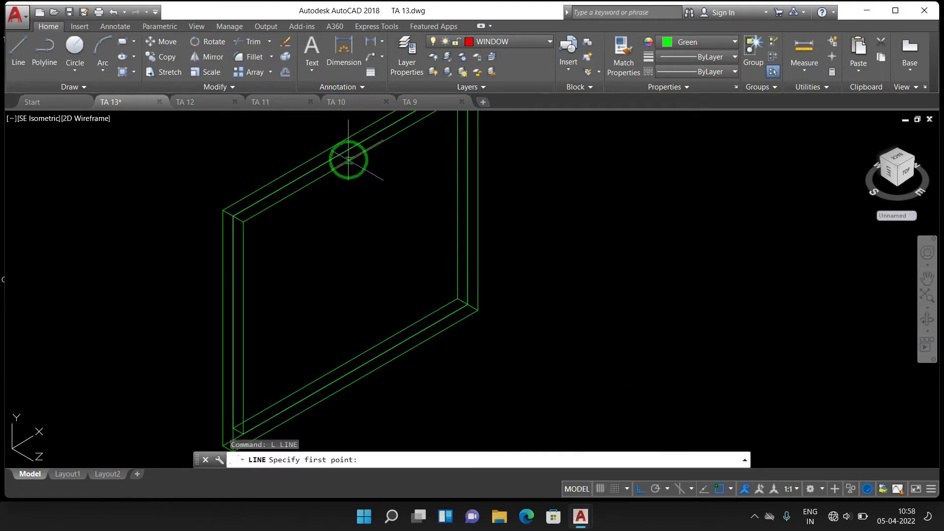
left_click(355, 158)
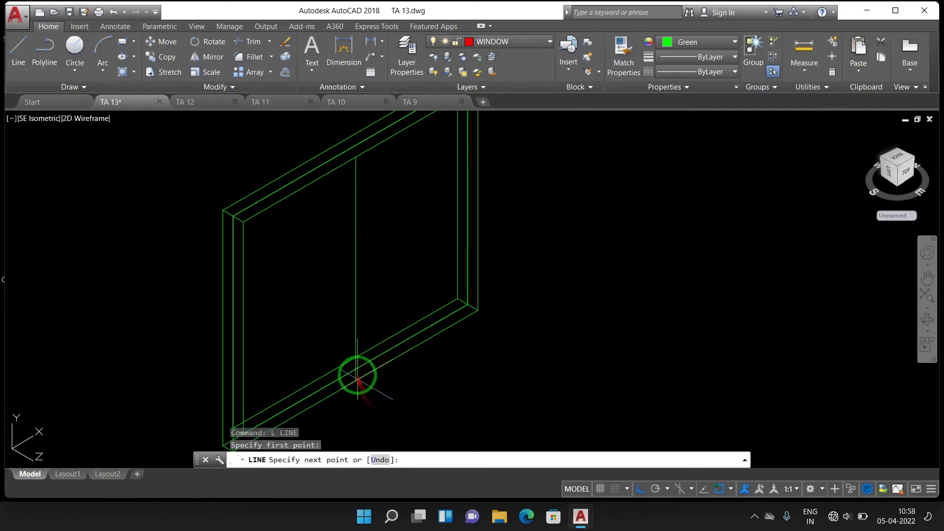
left_click(356, 368)
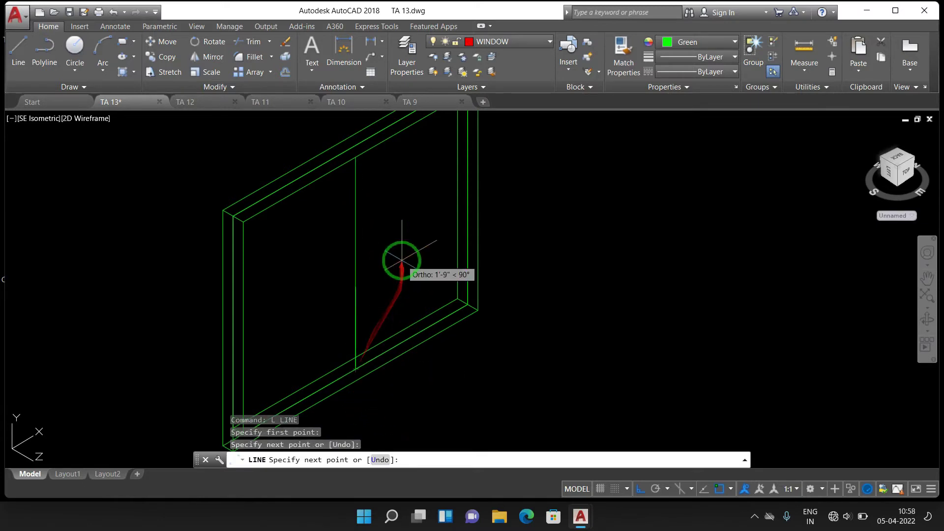
key("Escape")
key("Escape")
key("Escape")
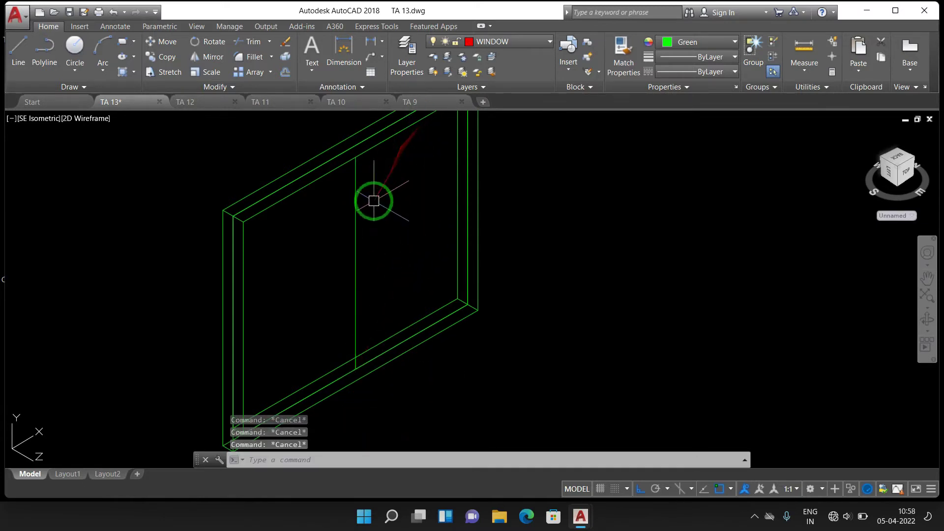
- Offset the centre line 1.5 units to both left and right
type("o")
key("Return")
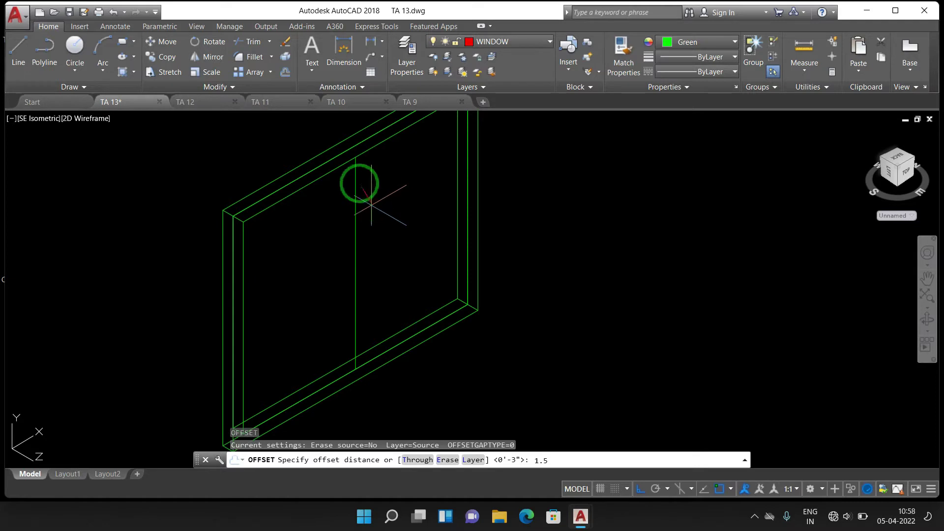
type("]")
key("Return")
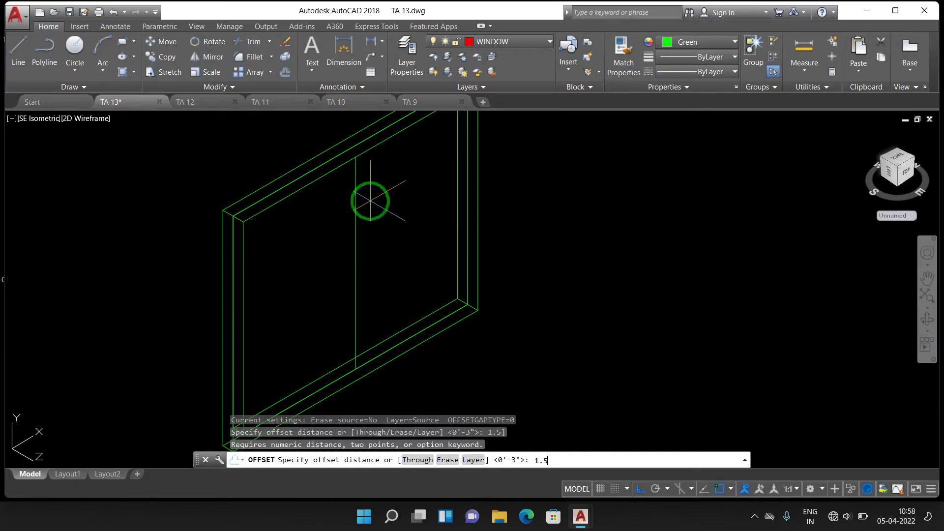
key("Return")
left_click(355, 210)
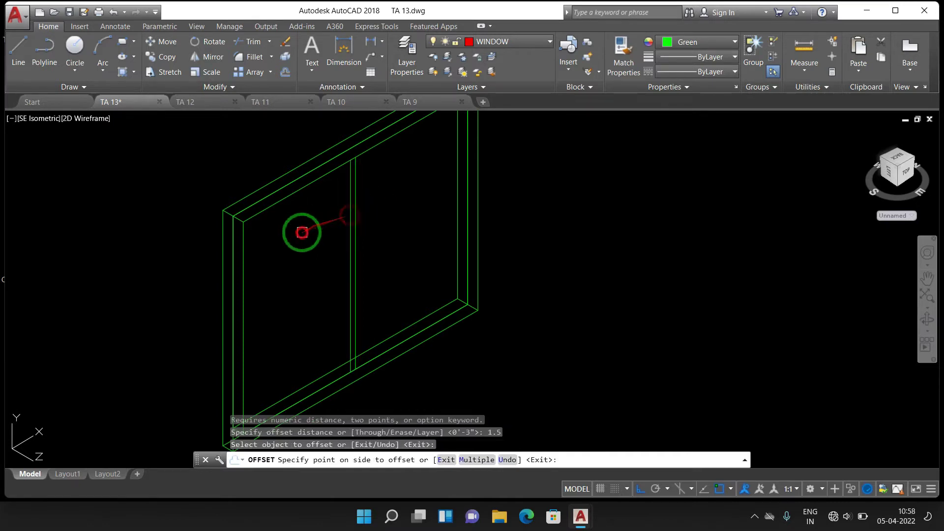
left_click(355, 212)
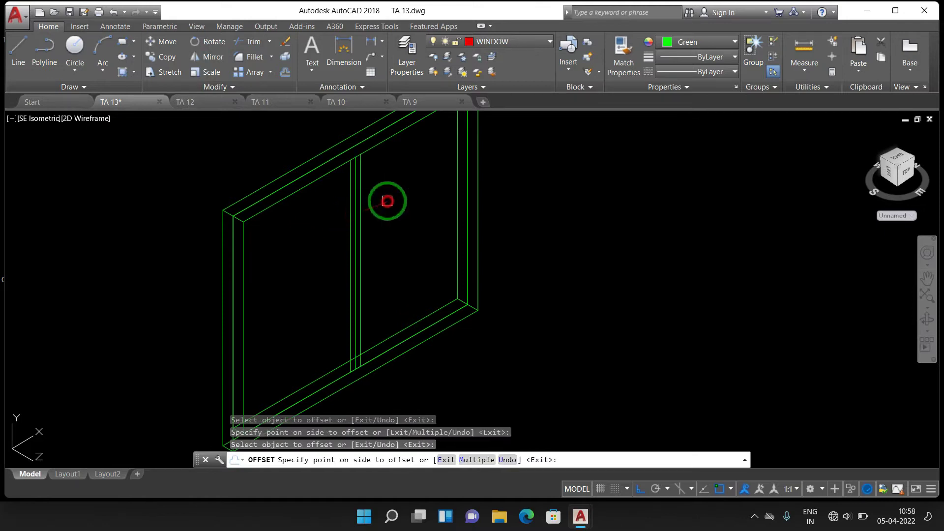
scroll(372, 221, "up", 2)
key("Escape")
- Delete the original centre line, leaving the two parallel mullion lines
key("Escape")
key("Escape")
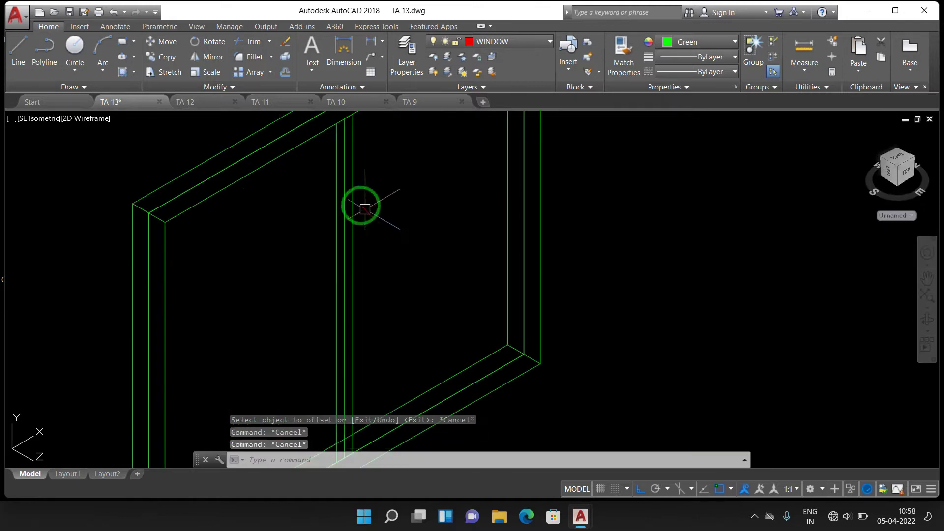
left_click(345, 199)
key("Delete")
scroll(369, 218, "down", 2)
key("Escape")
key("Escape")
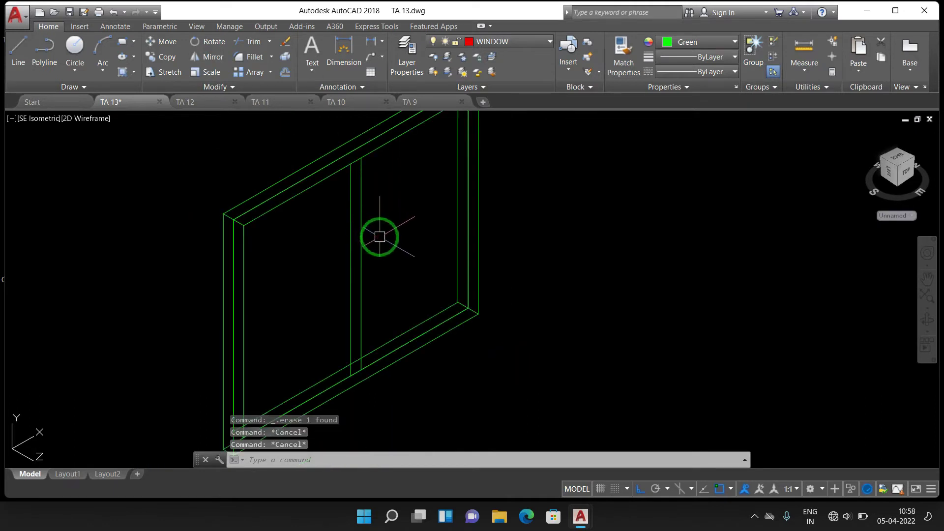
type("REC")
key("Return")
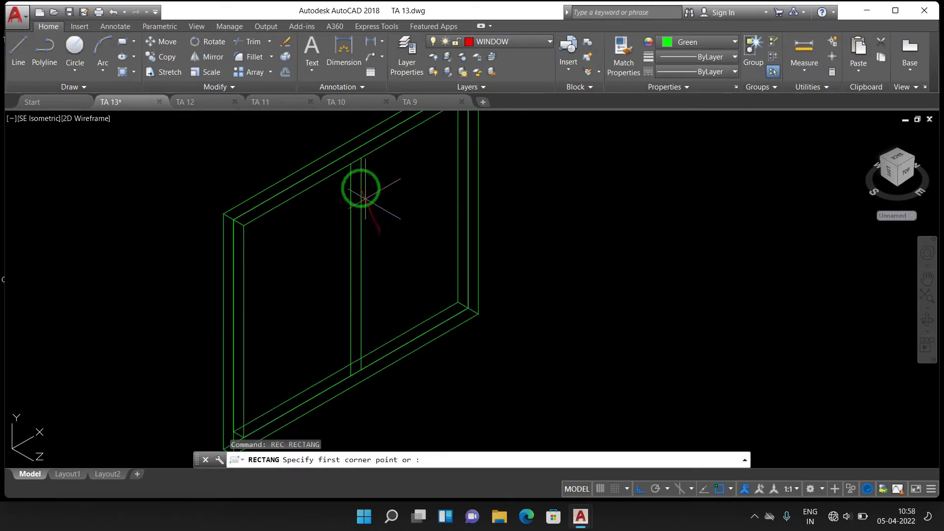
- Extrude the middle mullion outline -3 into a solid inside the window frame
left_click(356, 163)
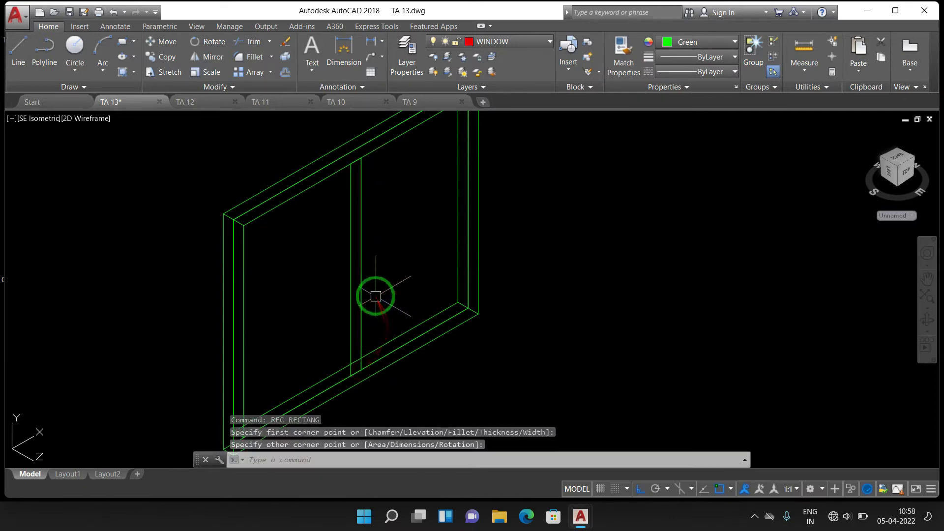
key("Escape")
key("Escape")
type("EXT")
key("Return")
left_click(350, 263)
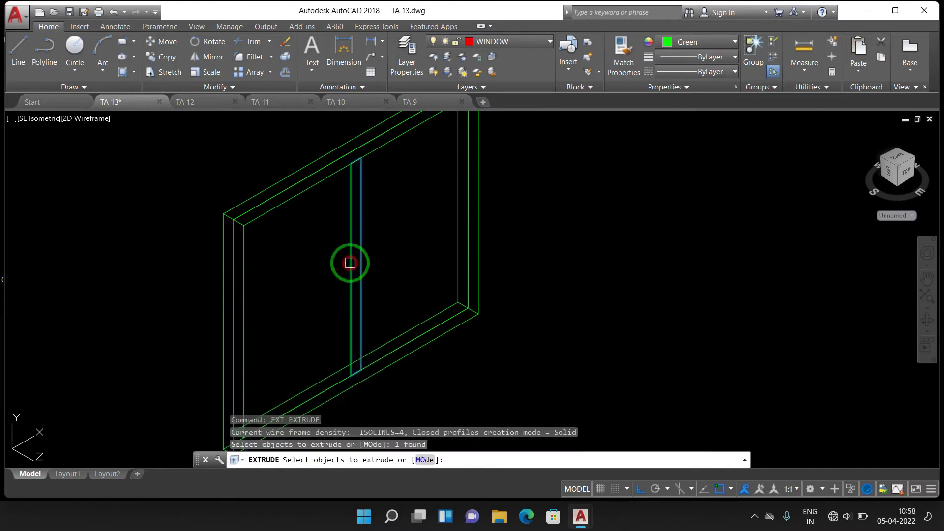
key("Return")
type("-3")
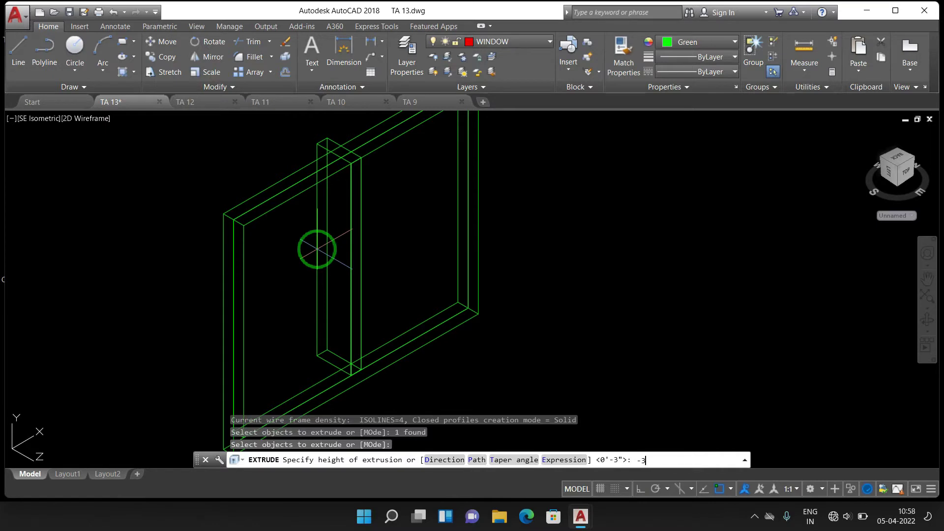
key("Return")
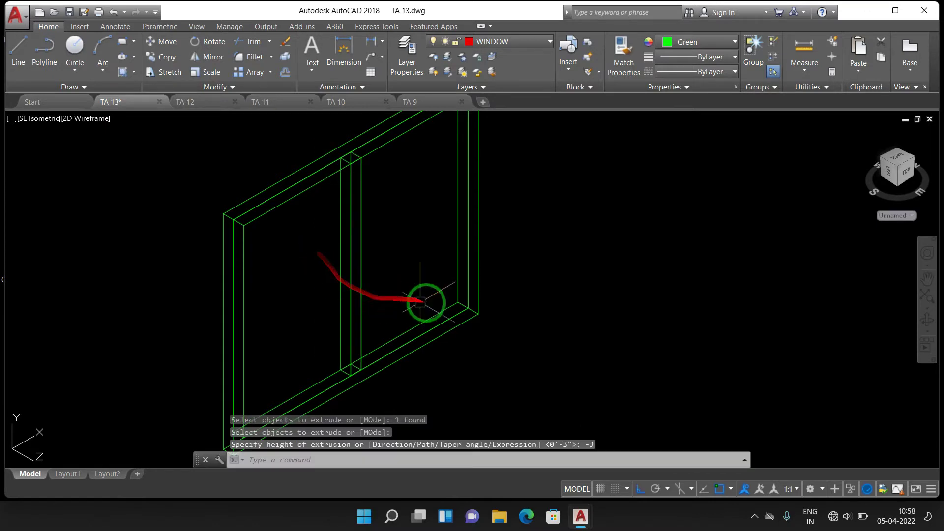
key("Escape")
key("Escape")
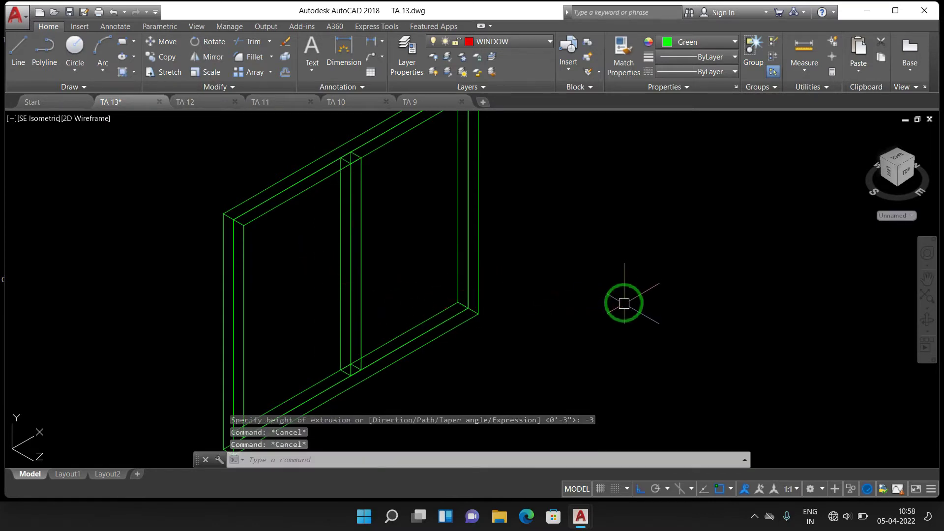
key("Escape")
scroll(524, 295, "down", 2)
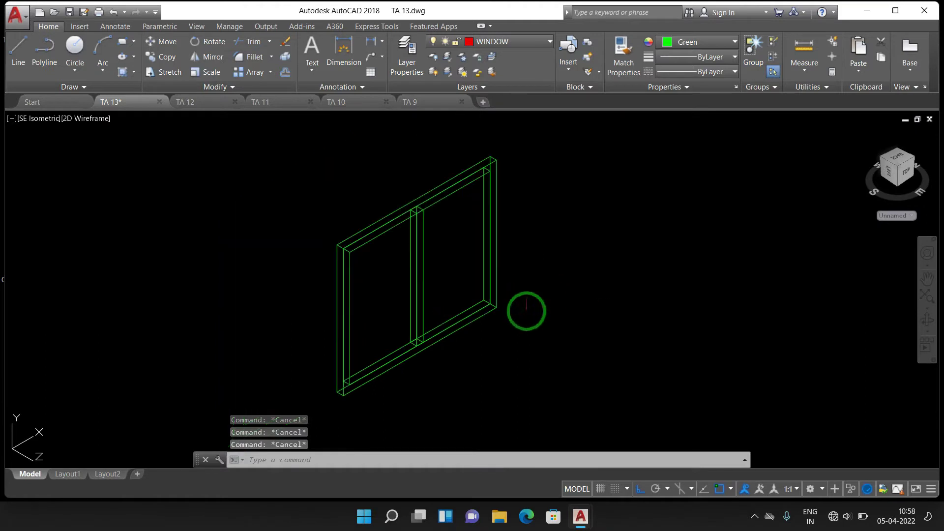
- Draw a rectangle across the window frame from corner to opposite corner
type("REC")
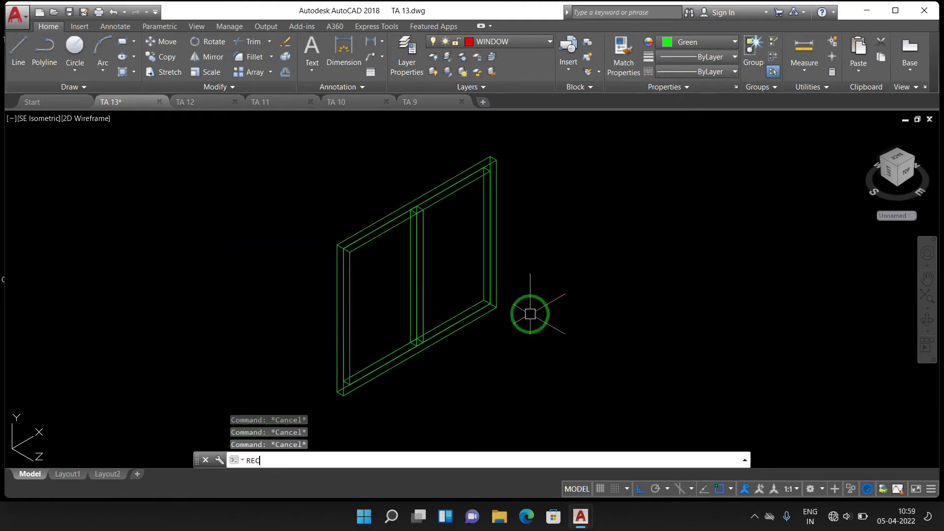
key("Return")
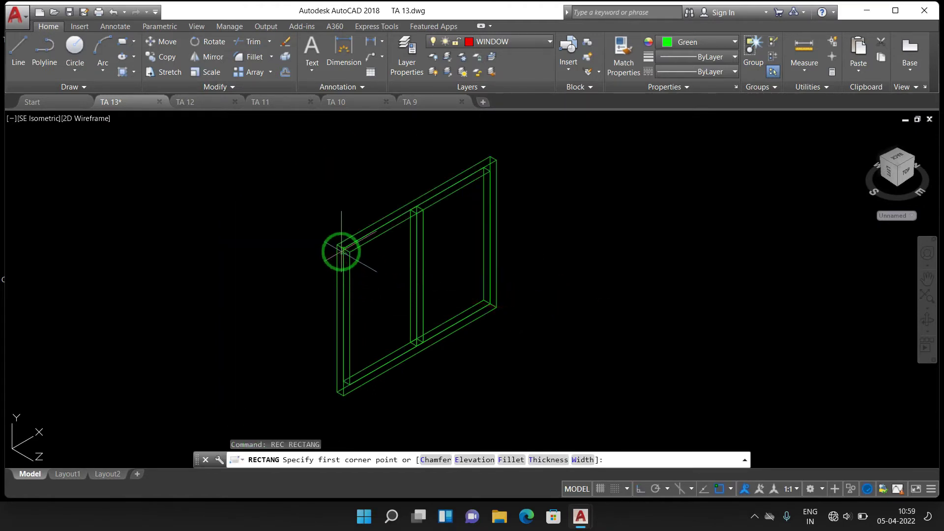
left_click(343, 249)
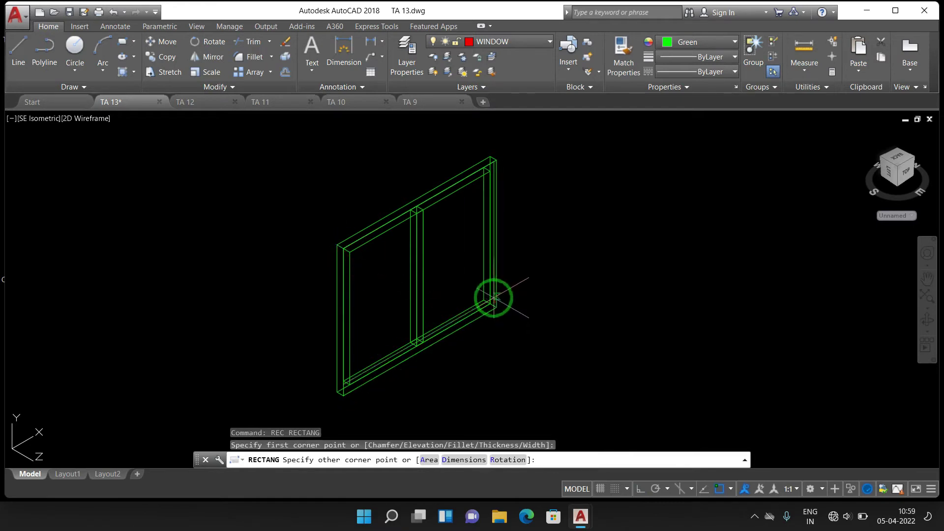
left_click(490, 303)
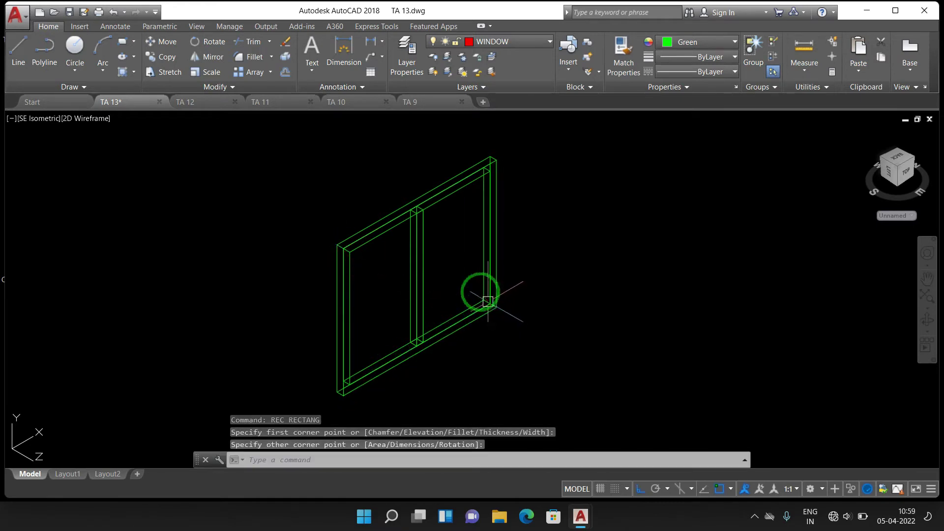
scroll(434, 216, "up", 4)
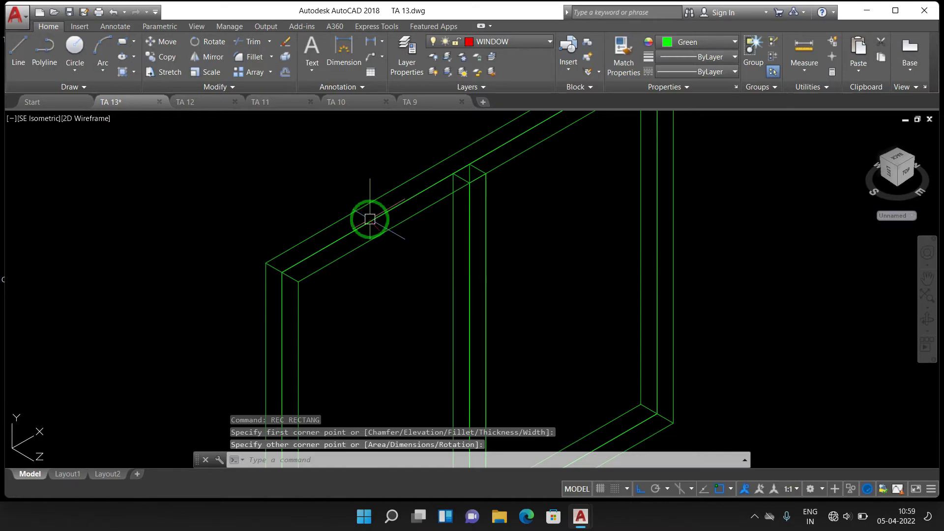
- Extrude the new rectangle 0.12 into a thin glass pane
left_click(369, 221)
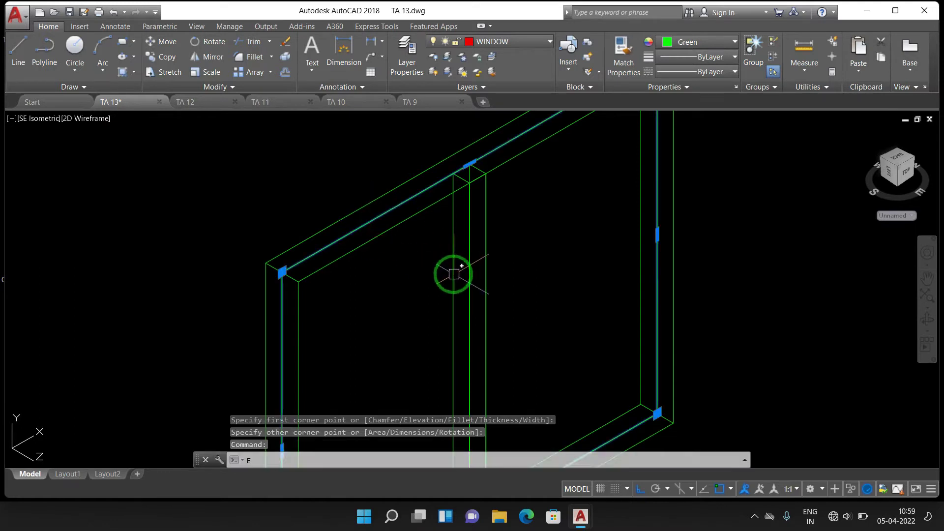
type("EXT")
key("Return")
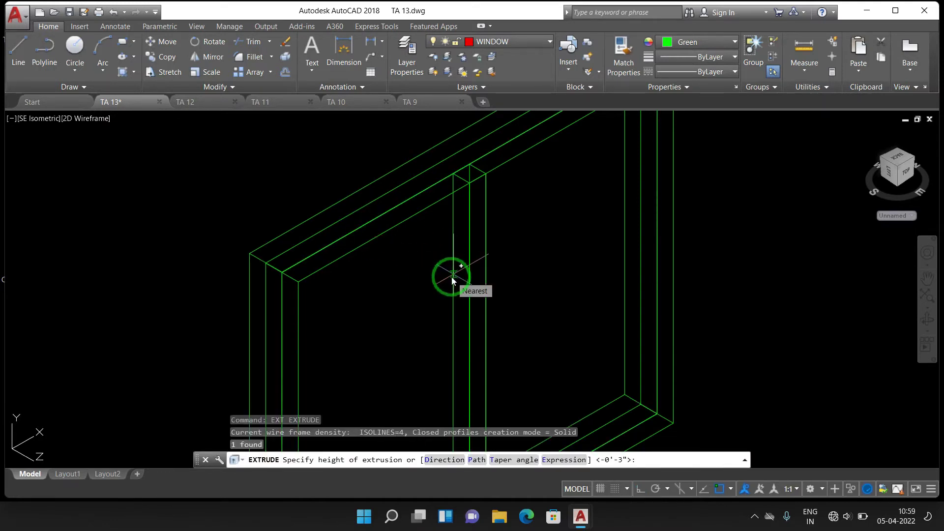
type("12")
key("Return")
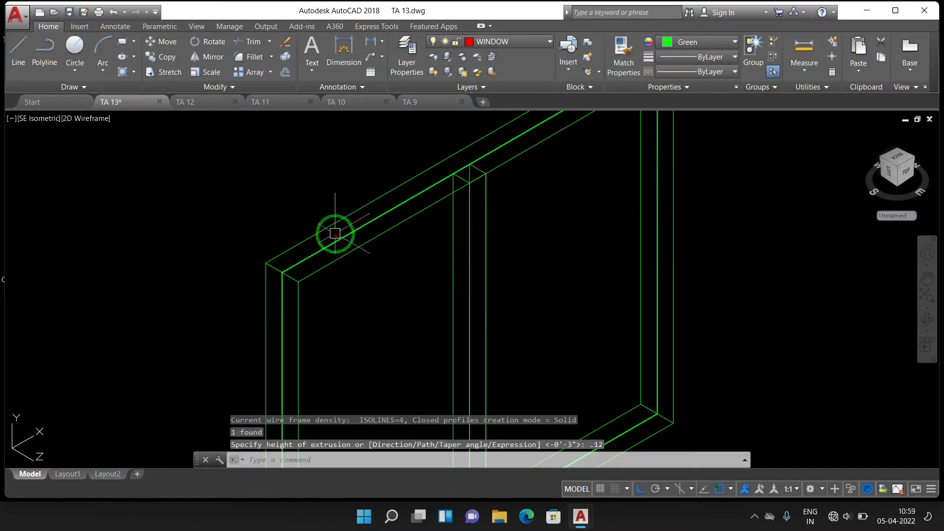
scroll(327, 263, "down", 2)
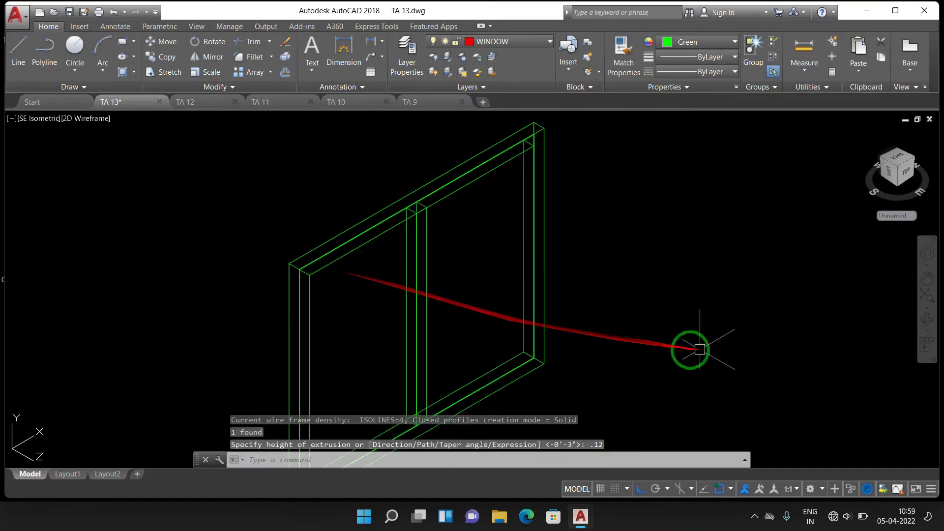
left_click(86, 119)
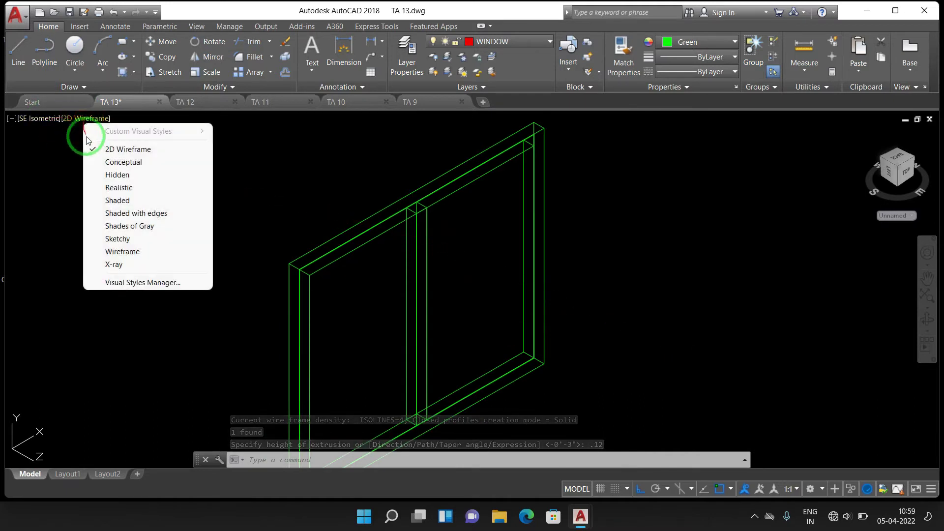
- Switch the viewport to the Realistic visual style
left_click(118, 189)
scroll(370, 242, "down", 3)
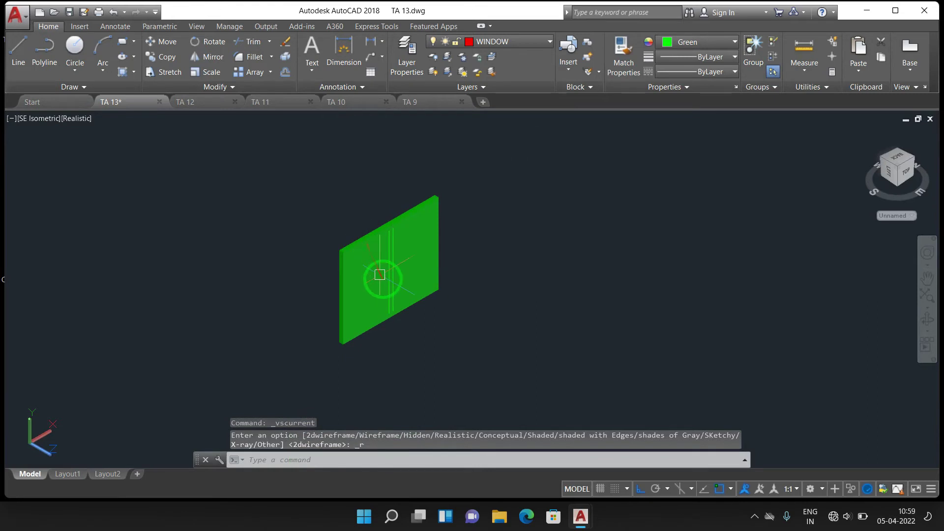
scroll(388, 289, "up", 3)
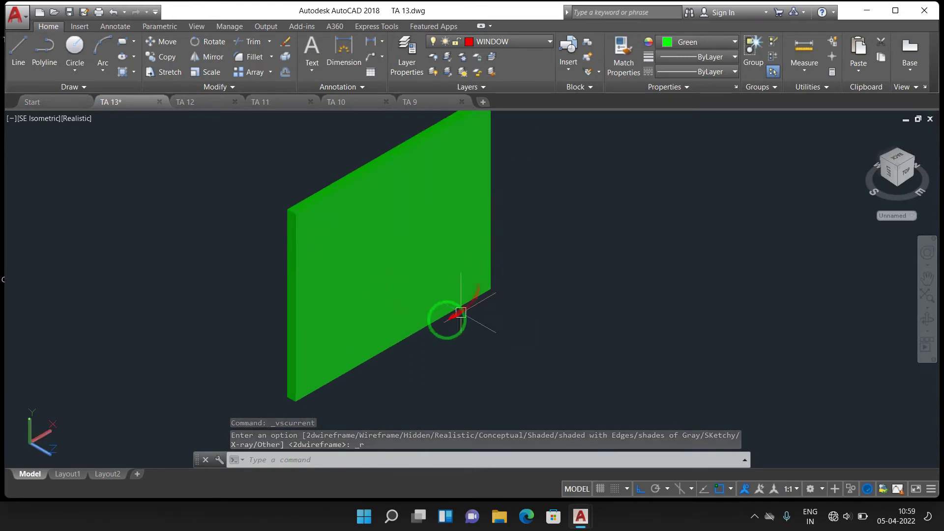
key("Escape")
key("Escape")
key("Escape")
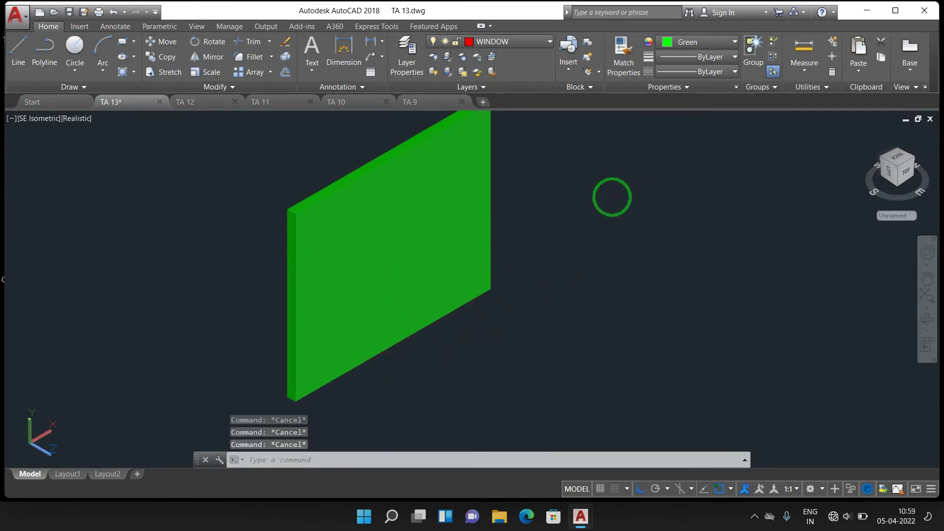
- Put the green glass pane on the DOOR layer
left_click(439, 127)
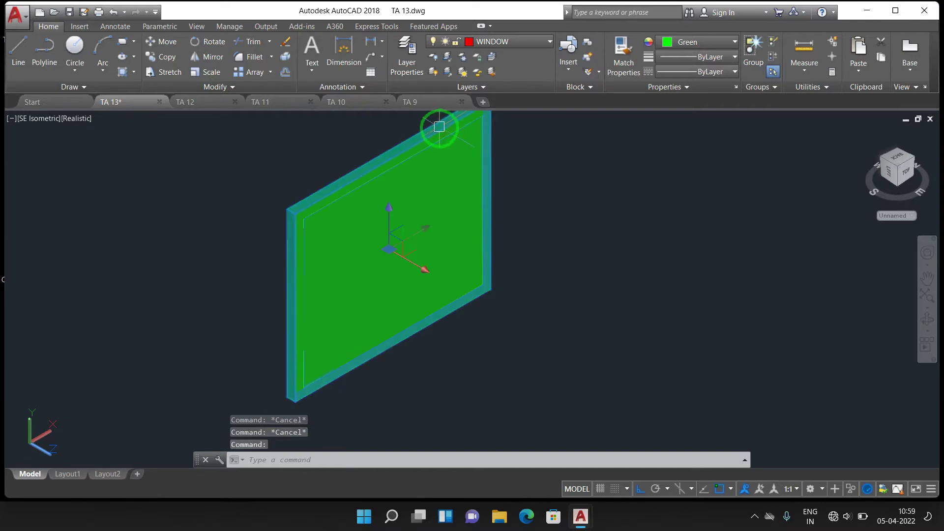
left_click(505, 41)
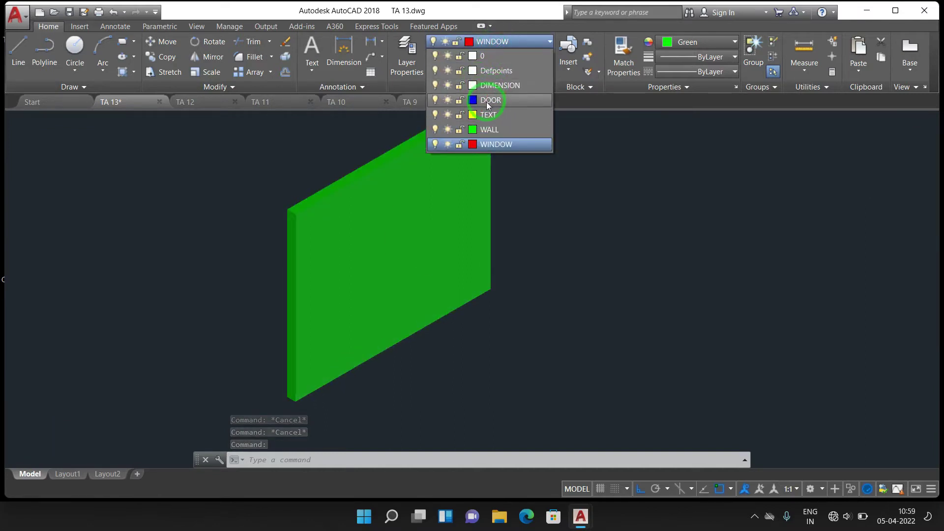
left_click(485, 102)
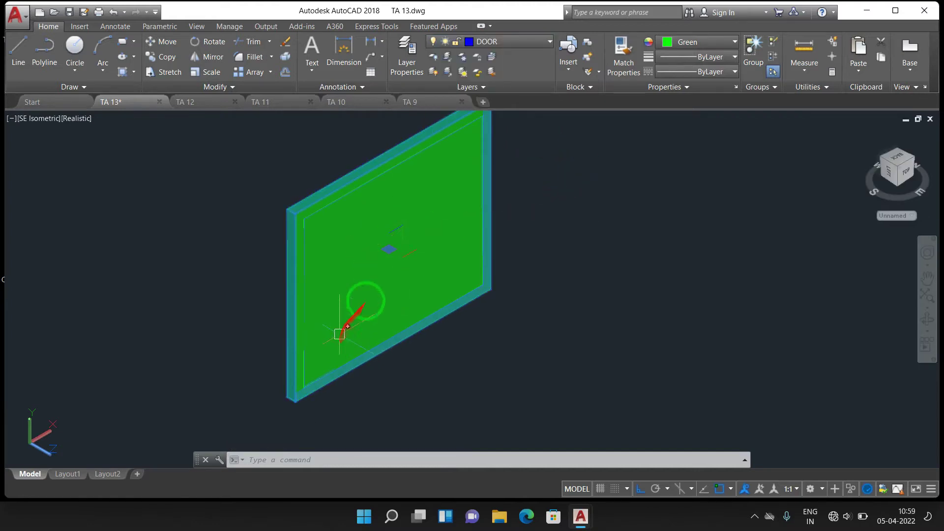
left_click(512, 273)
key("Escape")
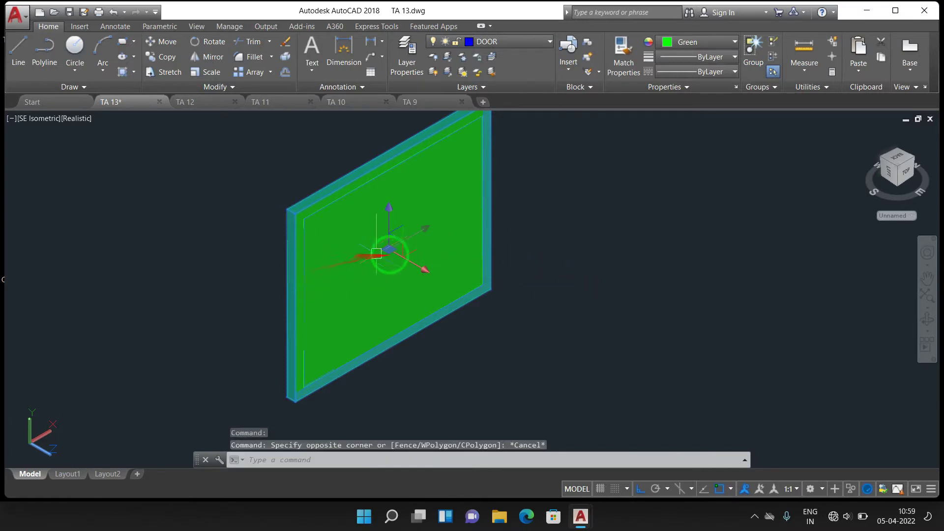
- Undo an attempted move of the pane and frame, then delete the glass pane
left_click(322, 252)
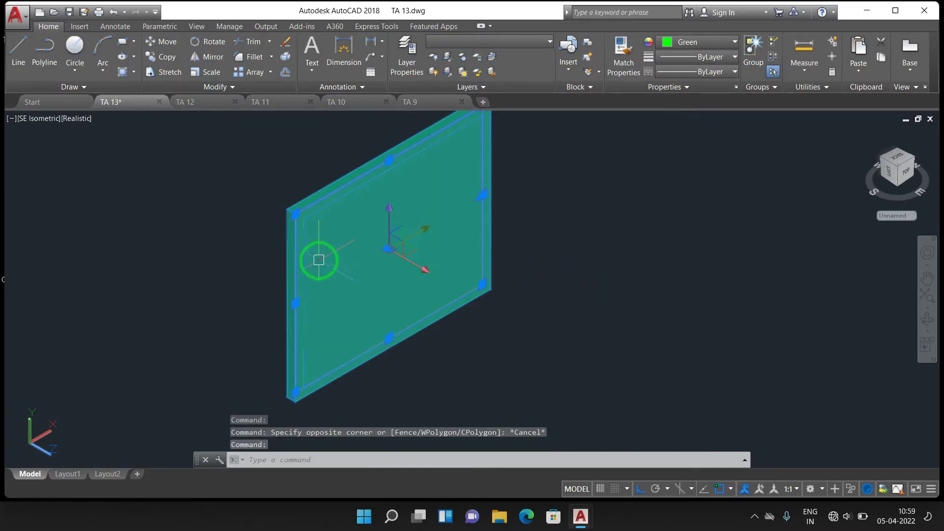
scroll(292, 243, "up", 3)
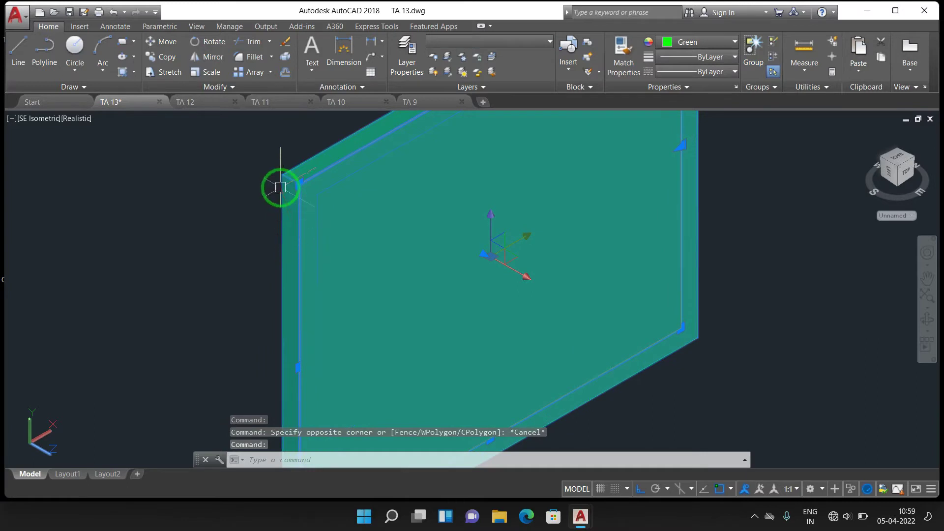
scroll(280, 187, "up", 3)
type("m")
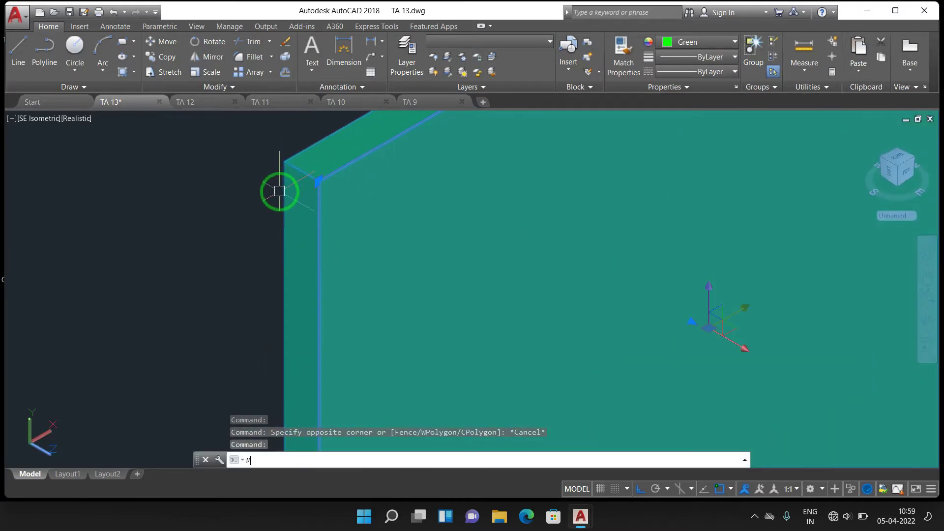
key("Return")
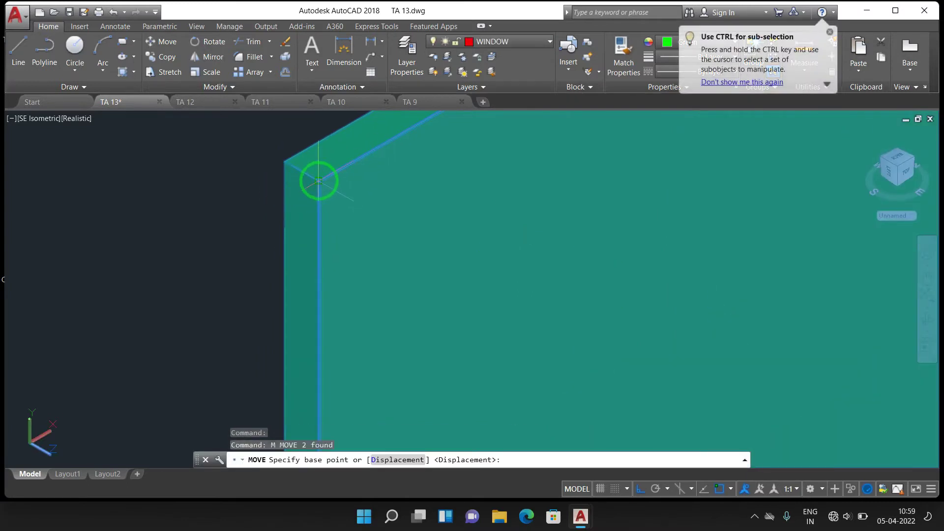
left_click(319, 180)
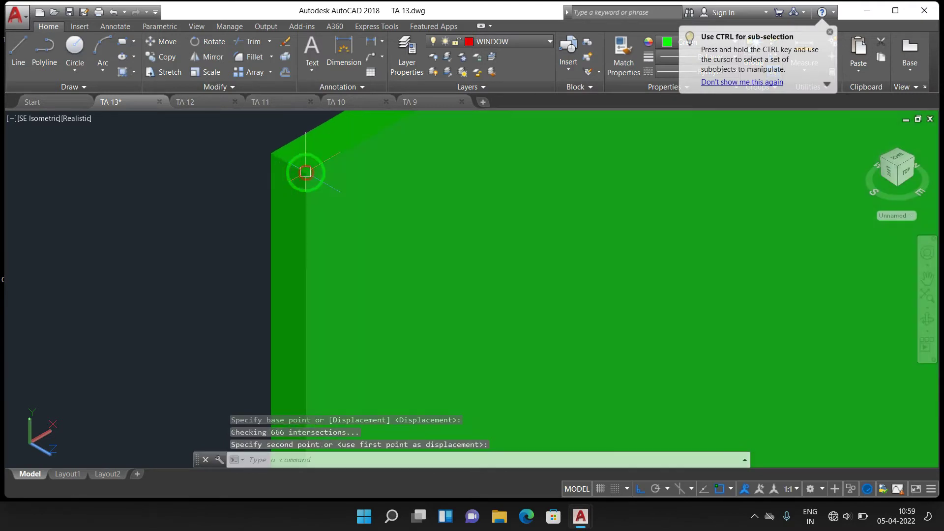
scroll(288, 206, "down", 2)
scroll(288, 206, "down", 2)
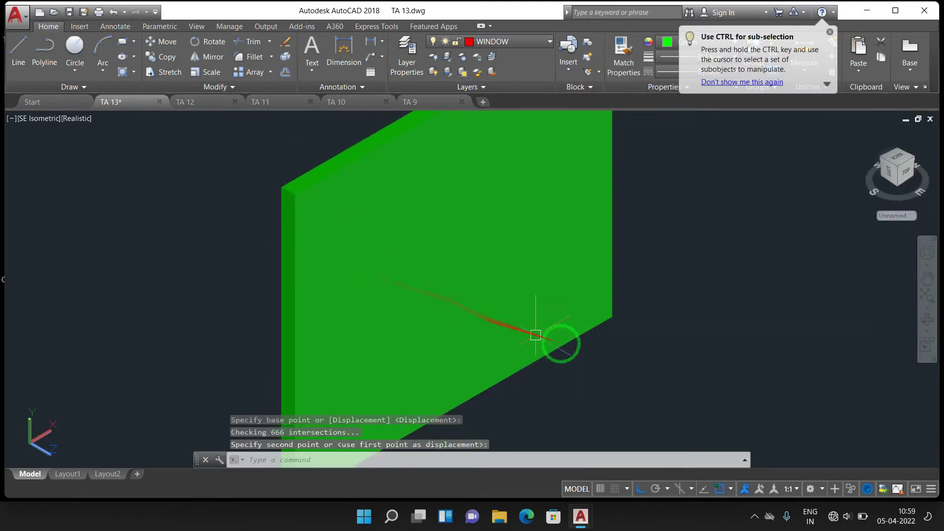
key("ctrl+z")
key("ctrl+z")
key("ctrl+z")
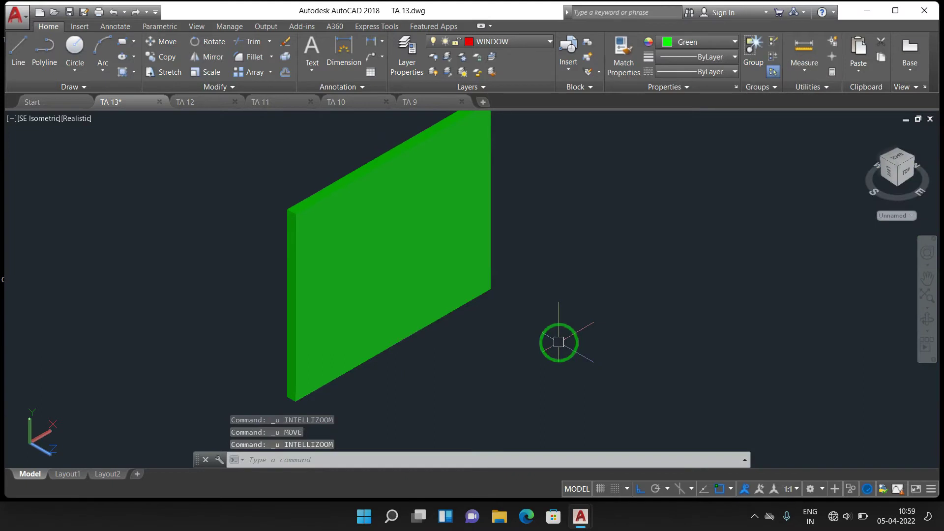
key("ctrl+z")
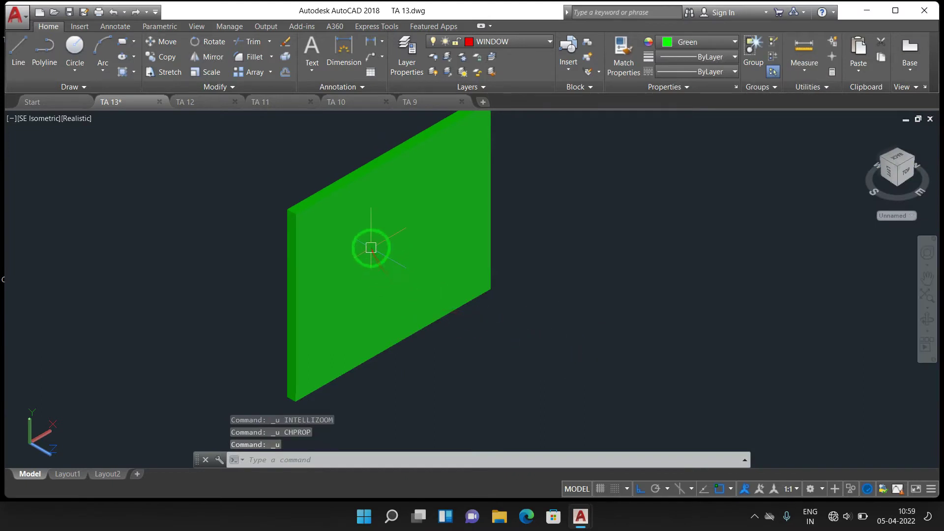
left_click(339, 291)
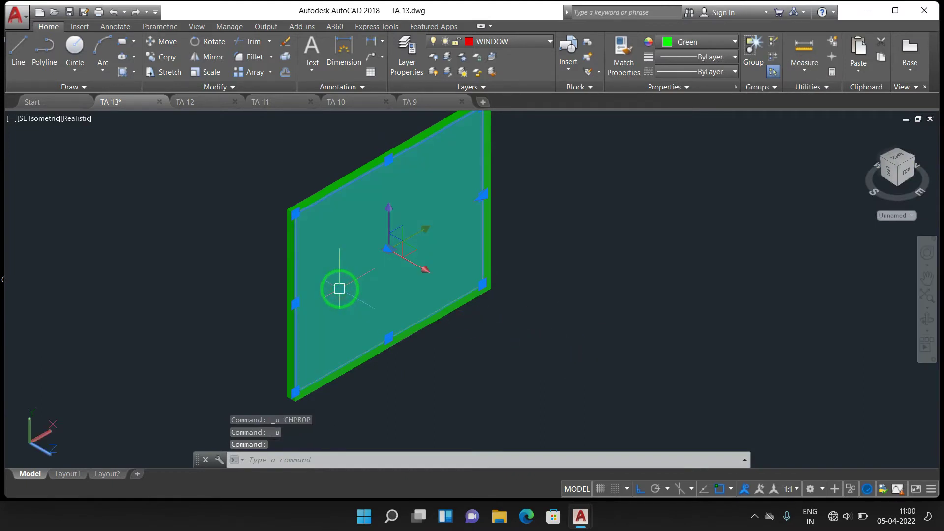
key("Delete")
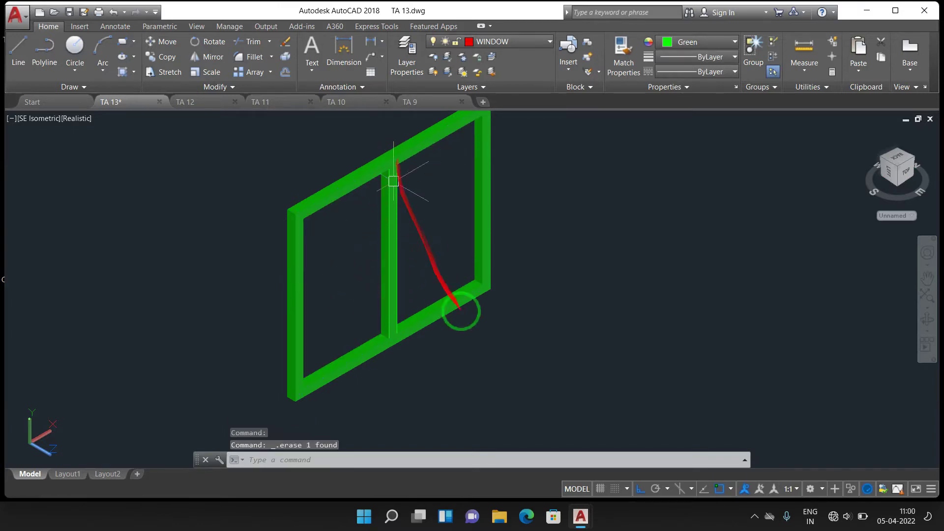
- Union the four green window frame members into one solid
key("Escape")
key("Escape")
key("Escape")
type("UNI")
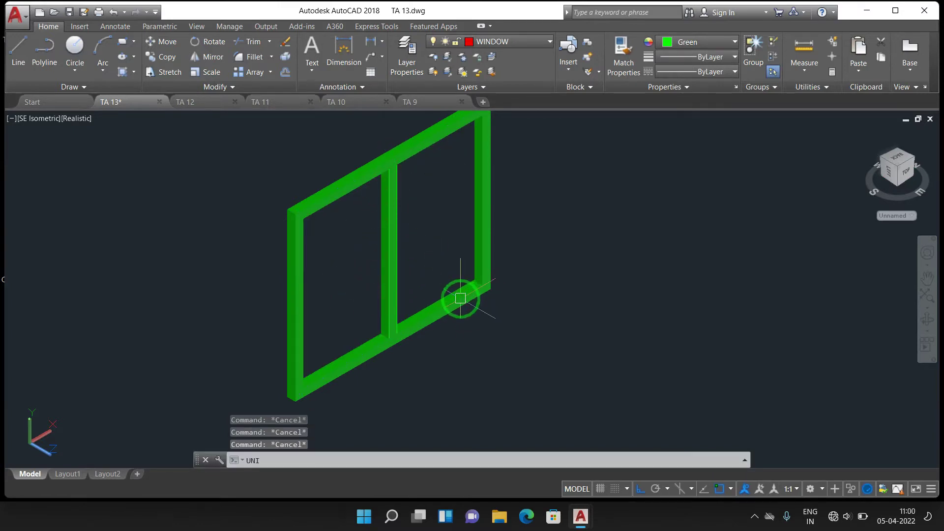
key("Return")
left_click(485, 366)
left_click(295, 192)
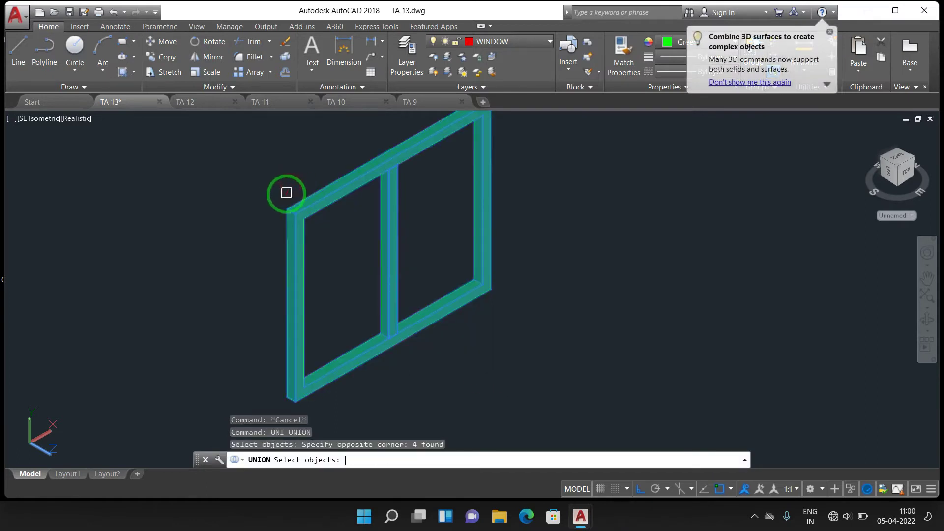
key("Return")
scroll(567, 237, "up", 1)
key("Escape")
key("Escape")
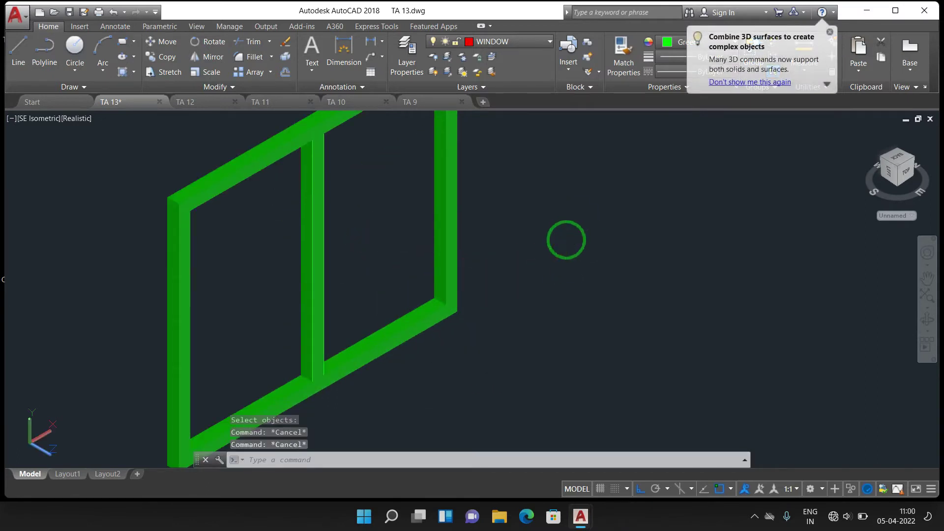
- Draw a rectangle from the frame's top-left corner to its lower-right corner
type("REC")
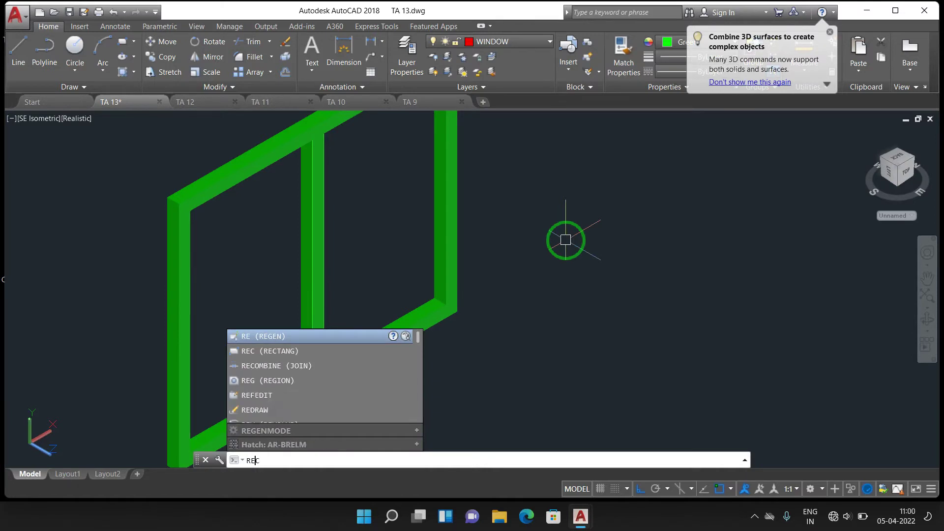
key("Return")
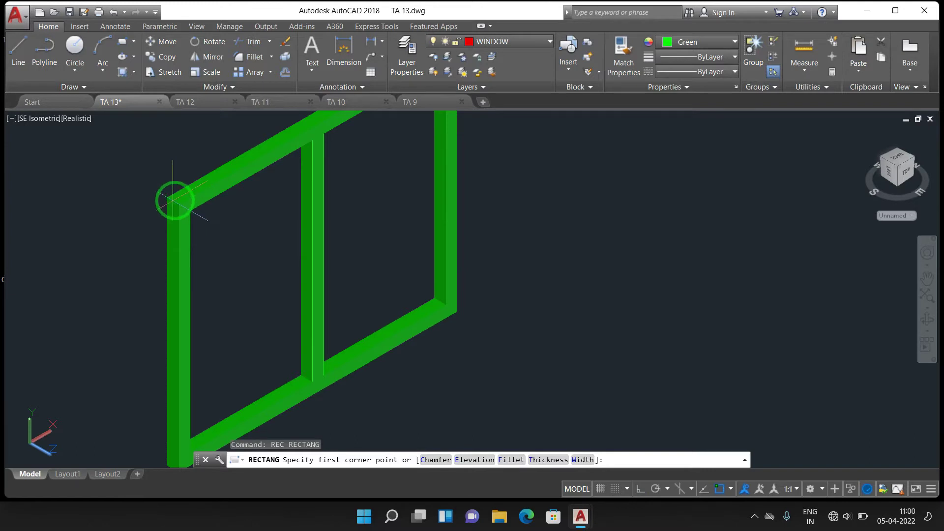
left_click(175, 201)
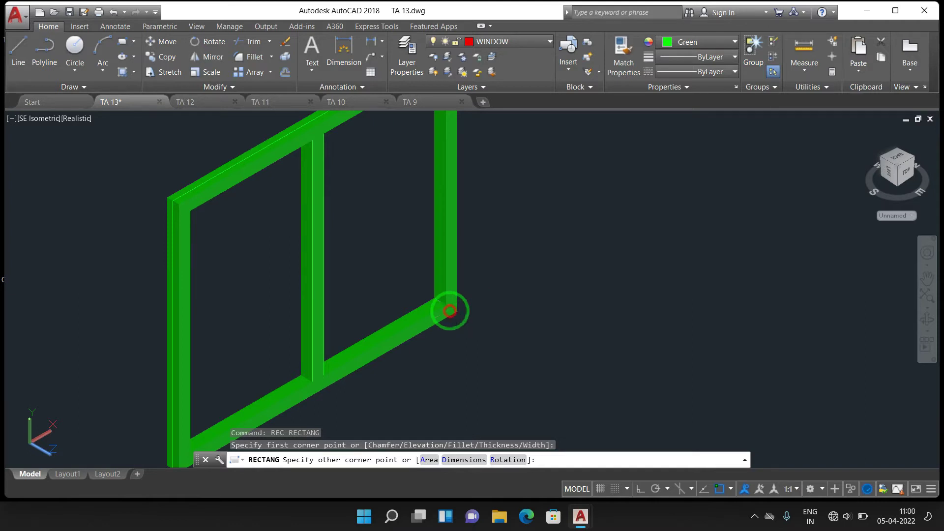
left_click(450, 311)
scroll(184, 184, "up", 1)
scroll(186, 188, "up", 1)
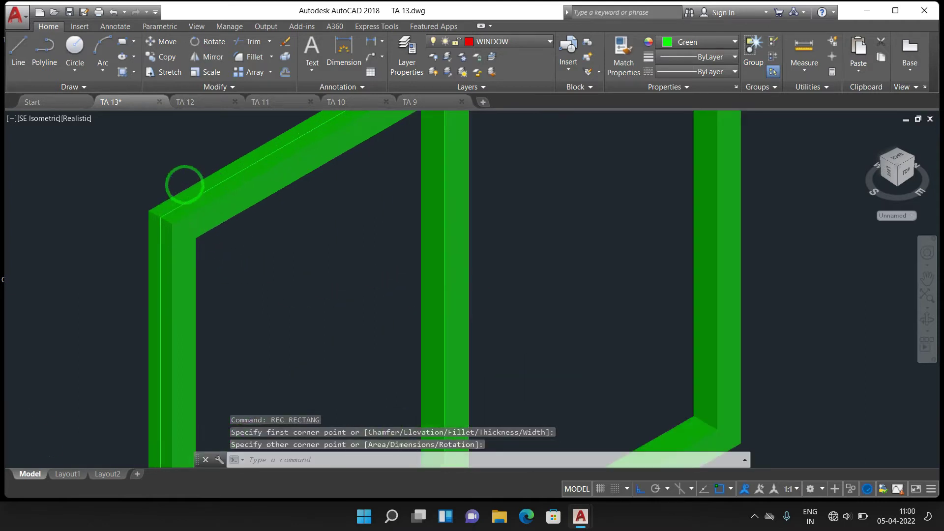
key("Escape")
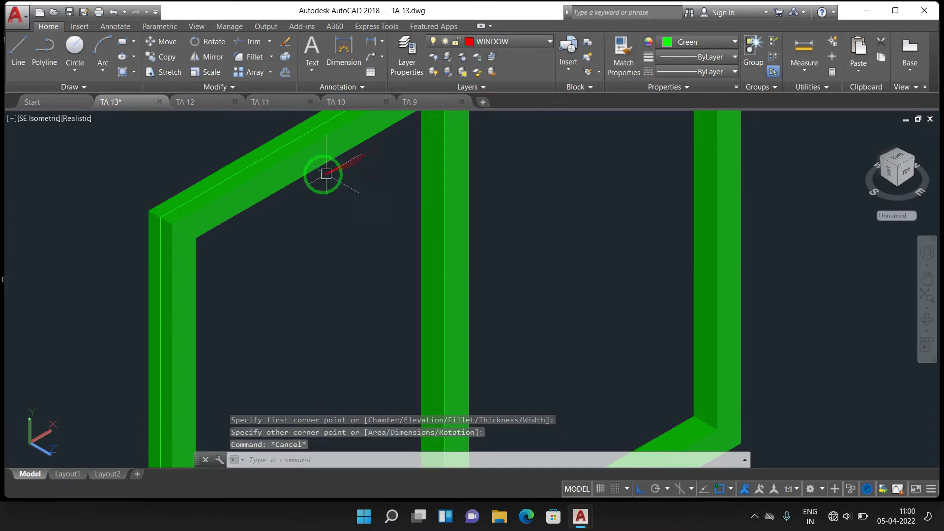
left_click(310, 166)
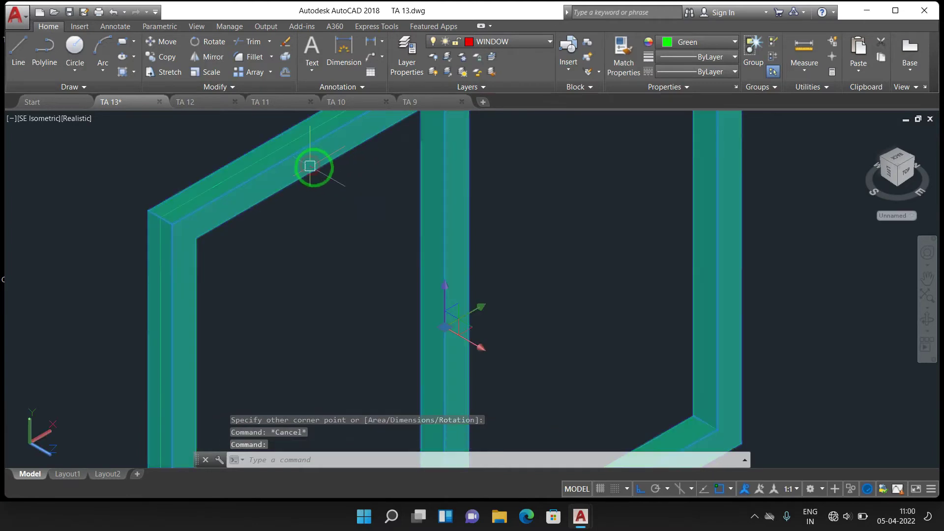
- Change the DOOR layer's colour to index colour 150
left_click(482, 42)
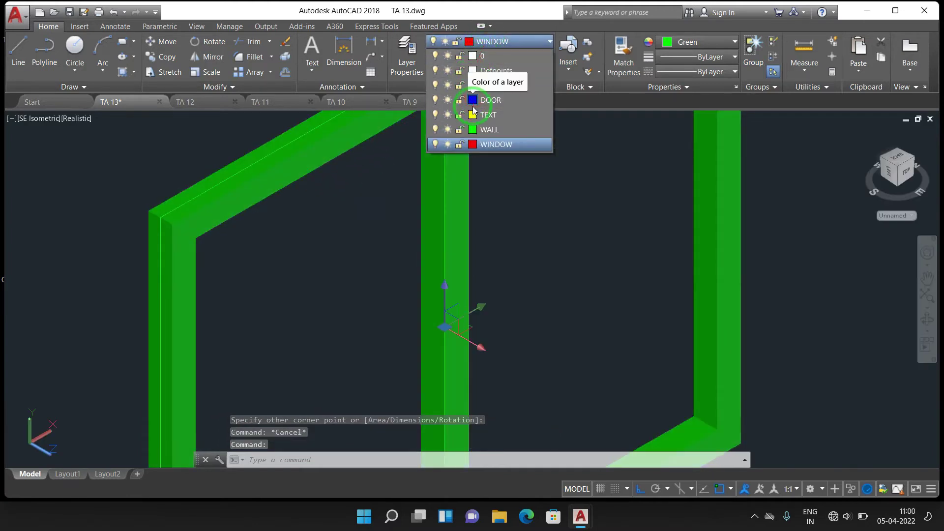
left_click(472, 100)
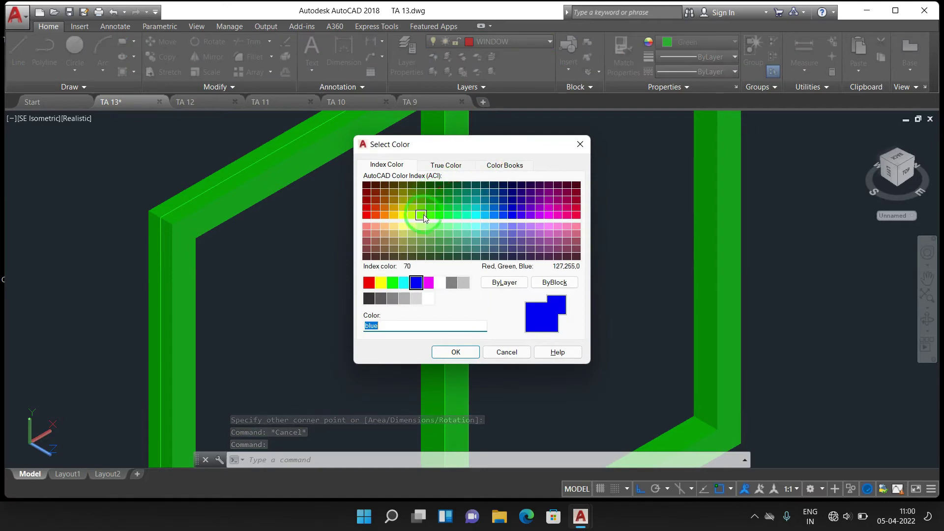
left_click(495, 217)
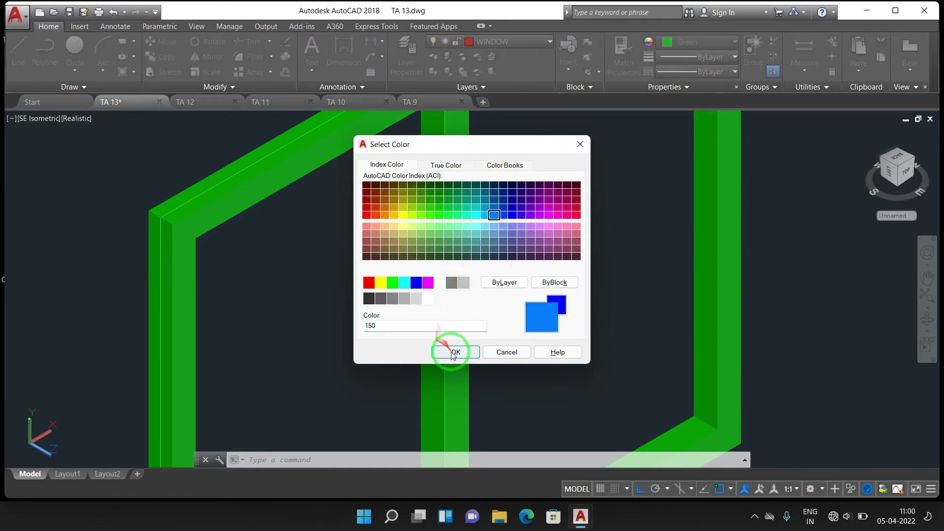
left_click(453, 351)
key("Escape")
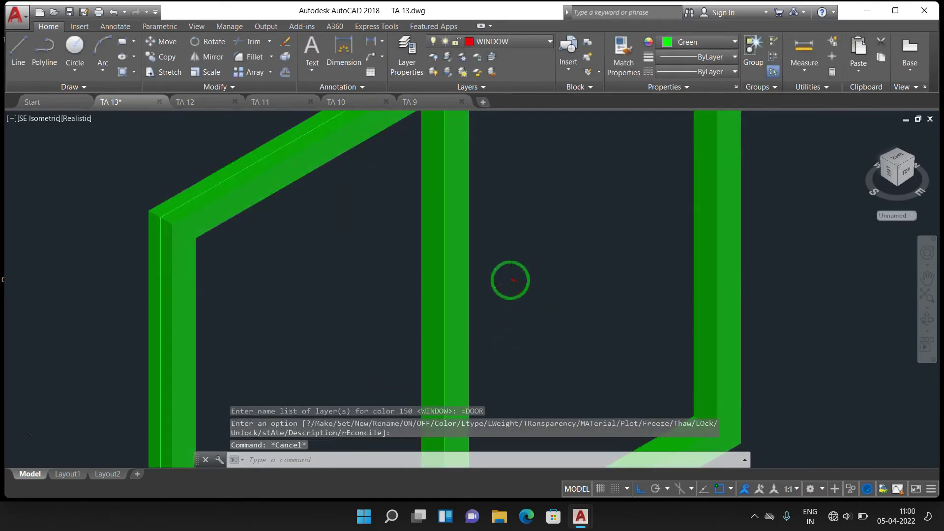
scroll(521, 268, "down", 4)
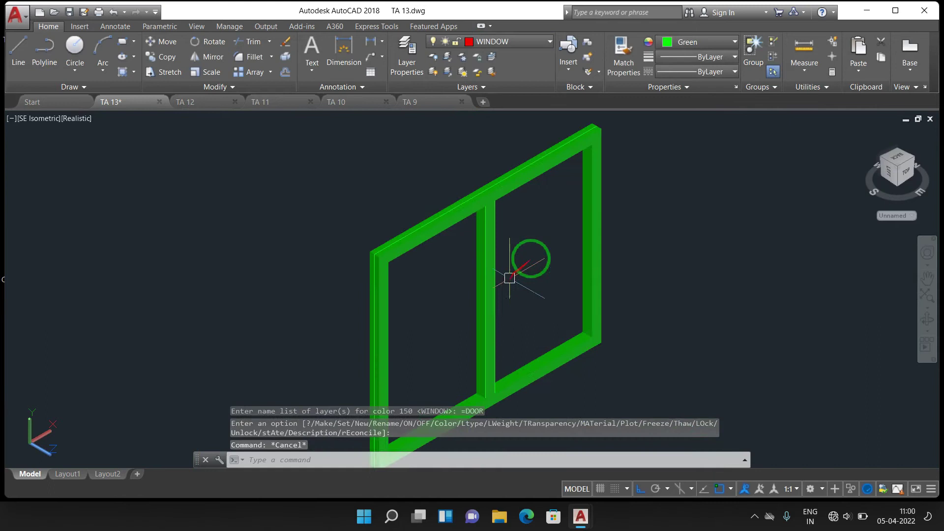
- Check the layer list, keeping WINDOW as the current layer
left_click(534, 43)
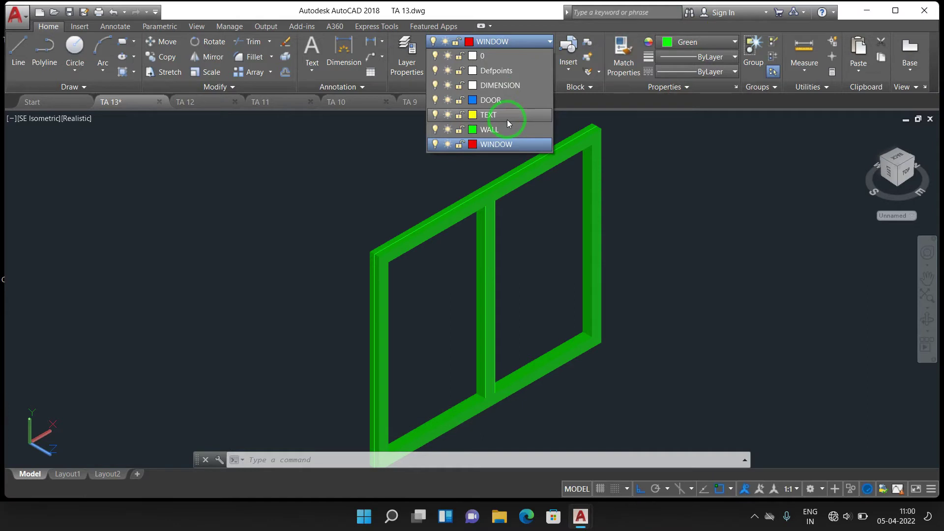
left_click(511, 150)
key("Escape")
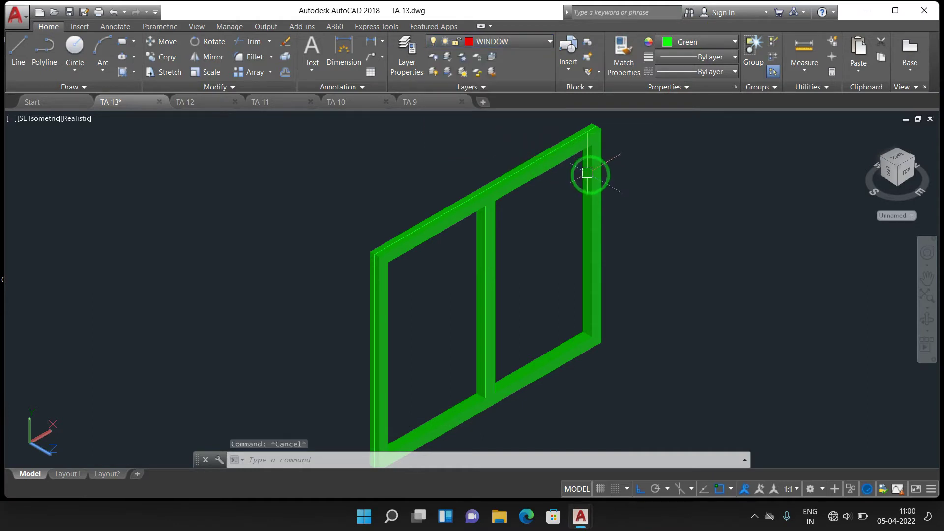
key("Escape")
key("Escape")
left_click(673, 43)
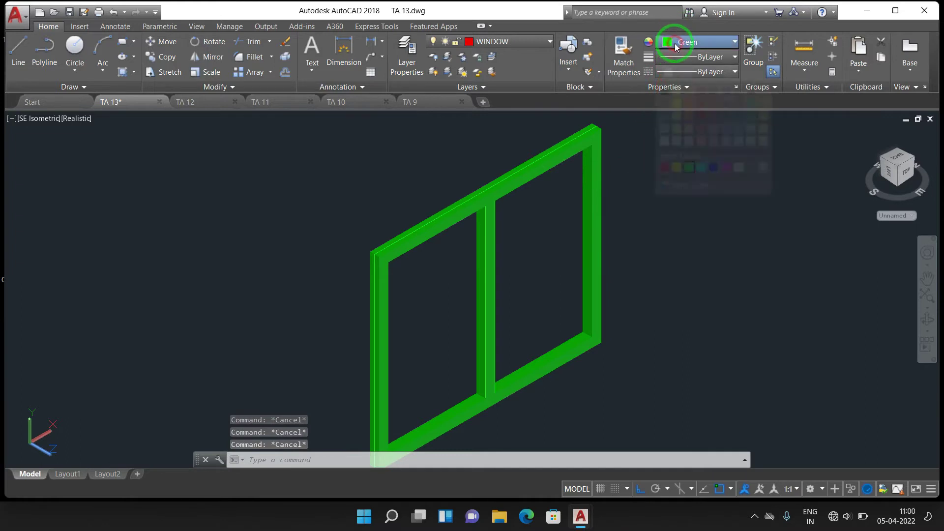
- Set the window frame's colour to ByLayer so it shows the WINDOW layer's red
left_click(675, 61)
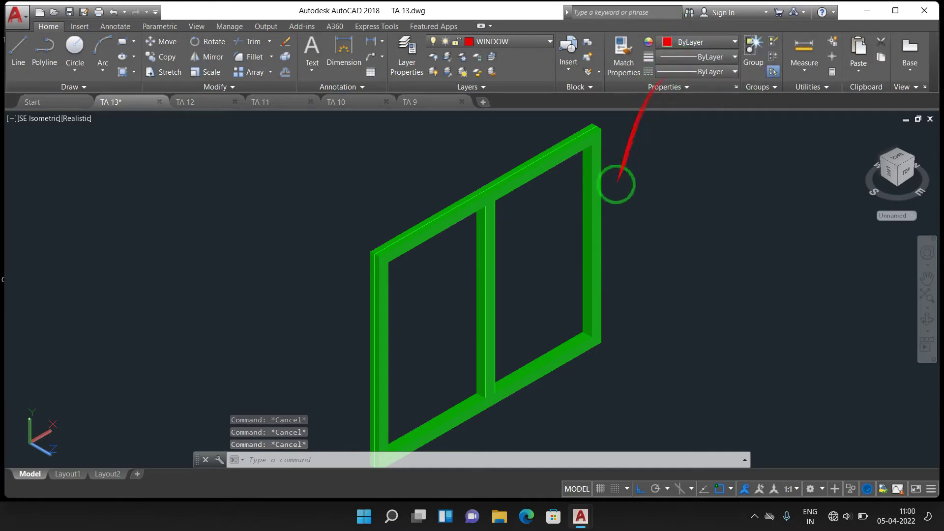
left_click(637, 213)
left_click(498, 159)
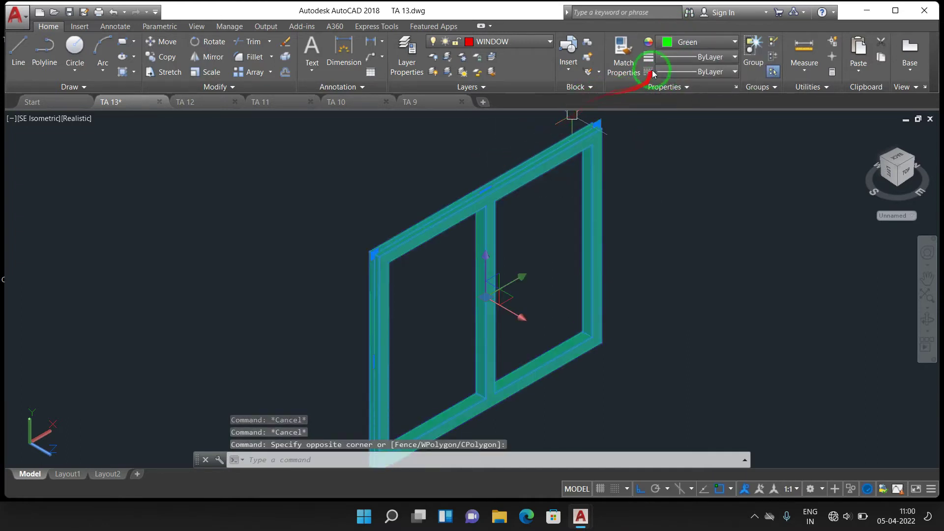
left_click(681, 44)
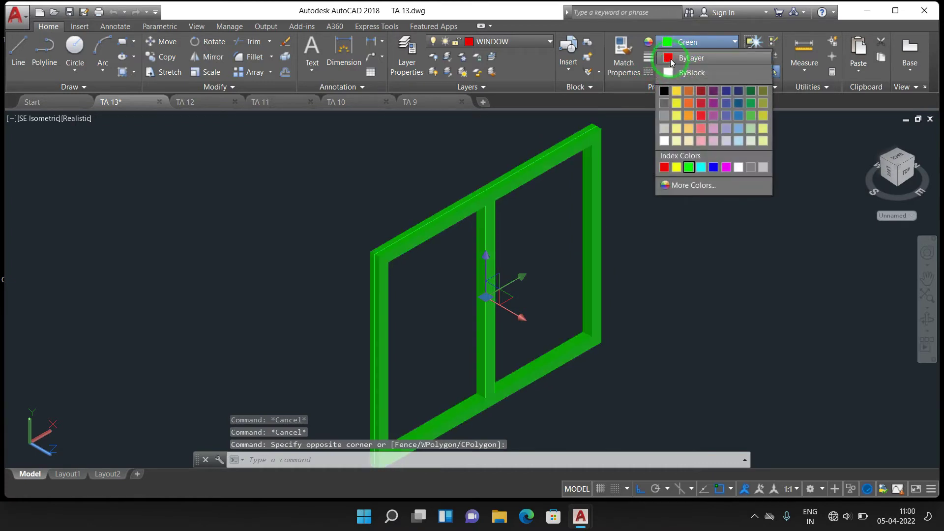
left_click(671, 59)
key("Escape")
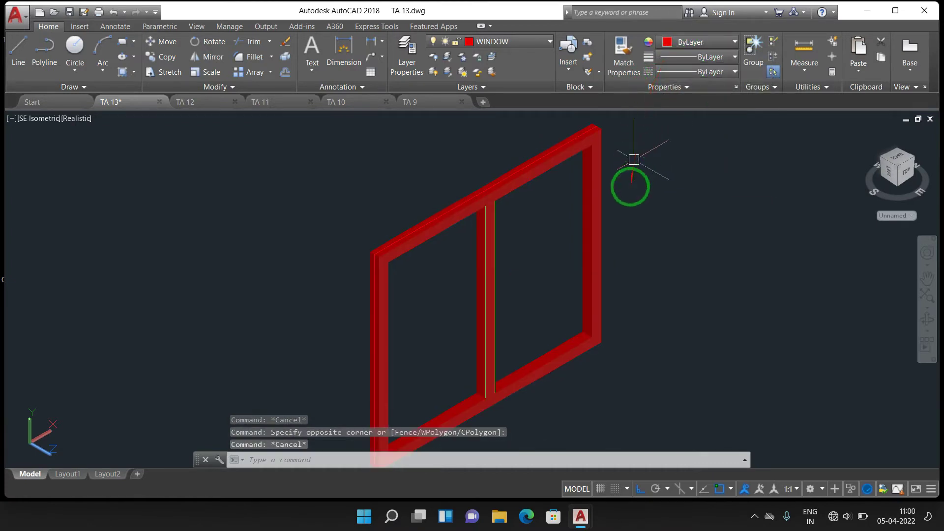
scroll(428, 301, "up", 1)
scroll(430, 298, "up", 2)
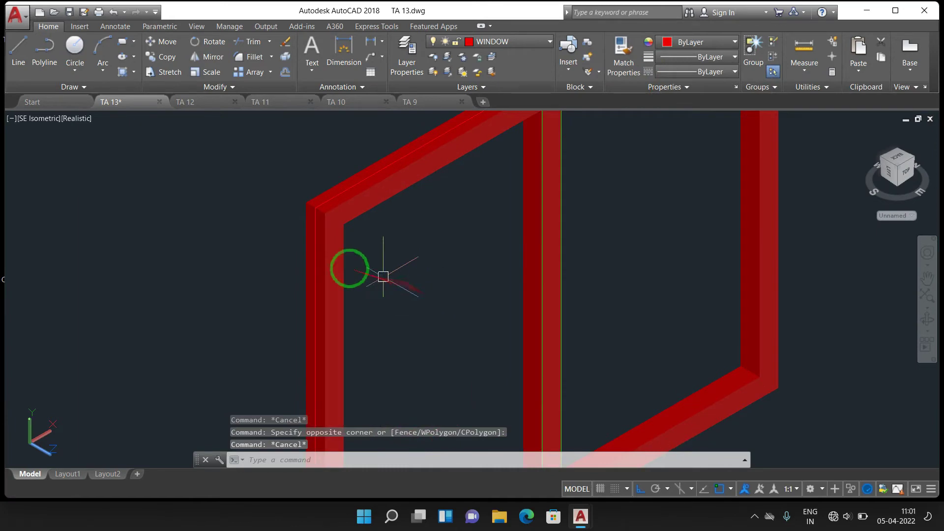
scroll(343, 228, "up", 1)
scroll(312, 202, "up", 2)
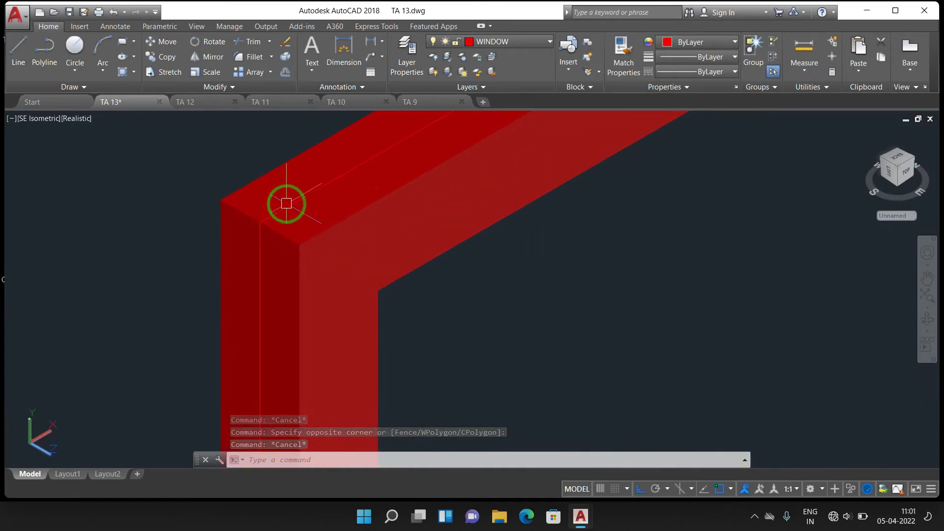
- Extrude the frame-spanning rectangle 0.15 into a thin pane solid
left_click(286, 204)
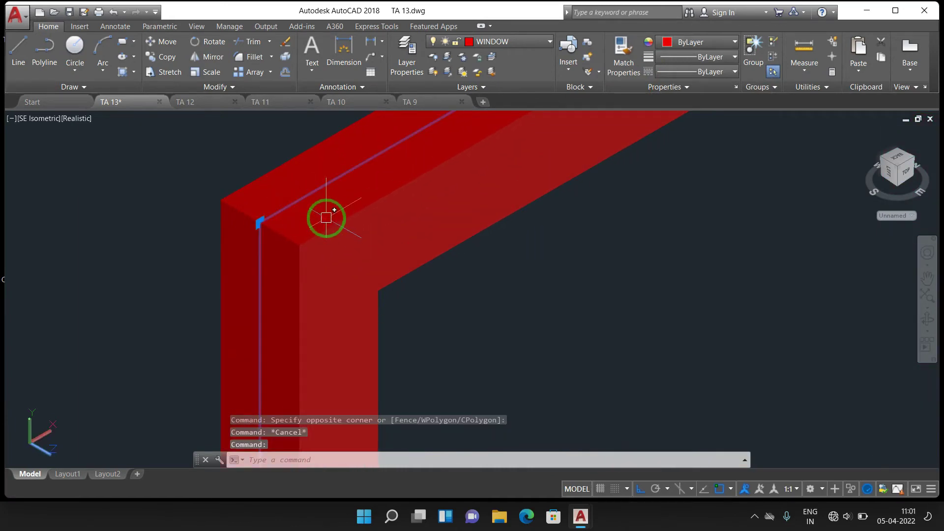
type("EXT")
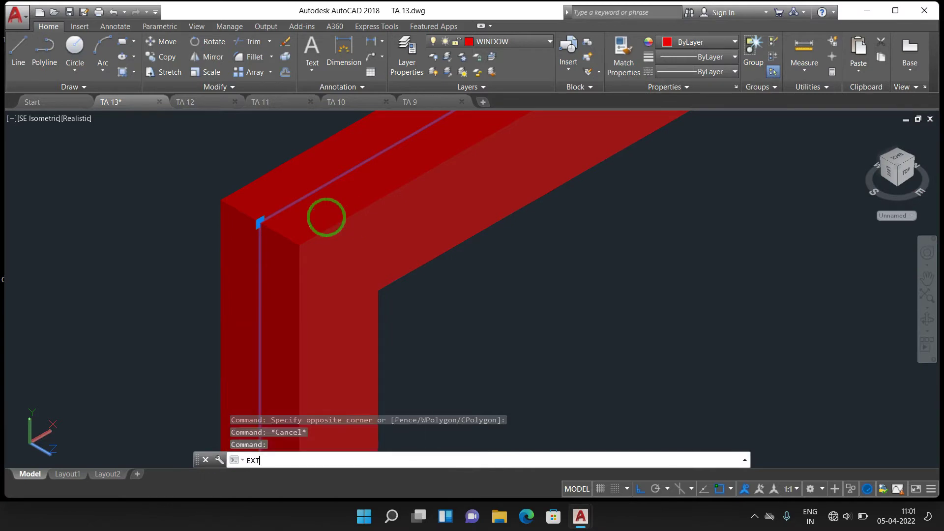
key("Return")
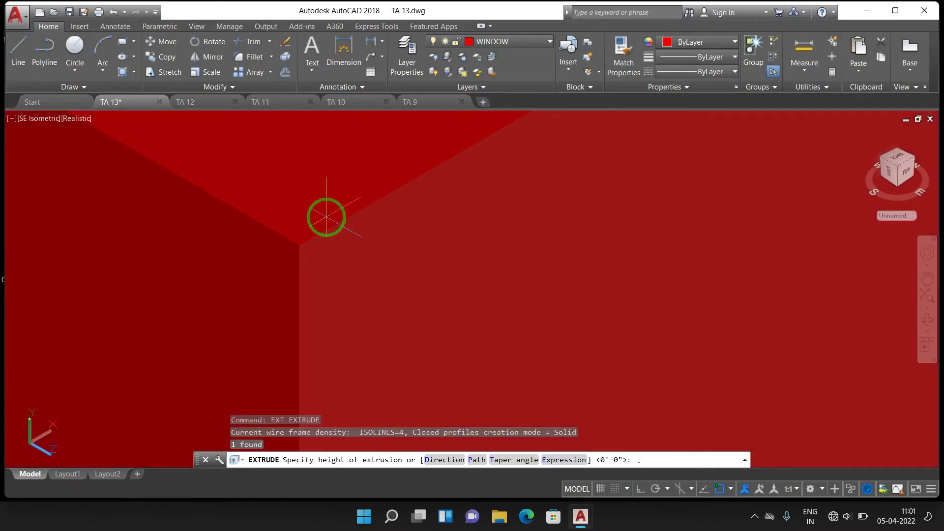
key("Return")
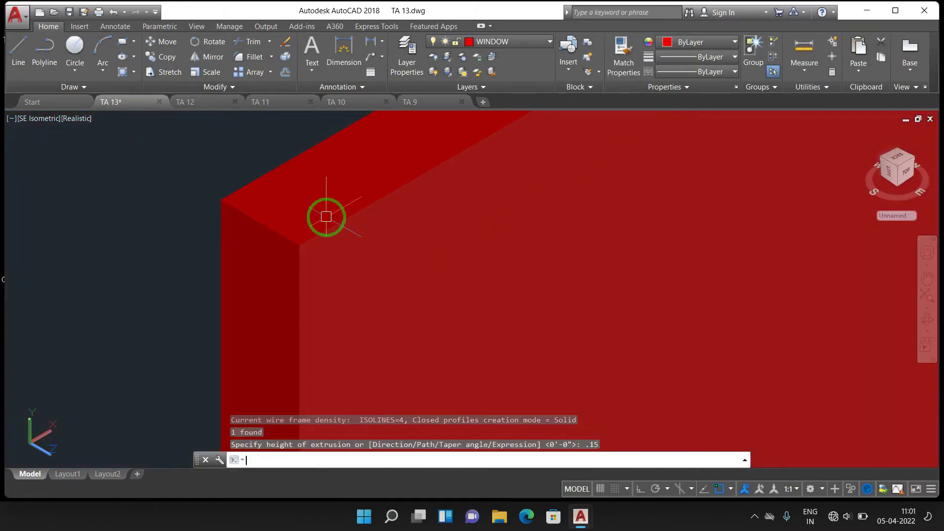
scroll(261, 183, "down", 2)
scroll(261, 183, "down", 2)
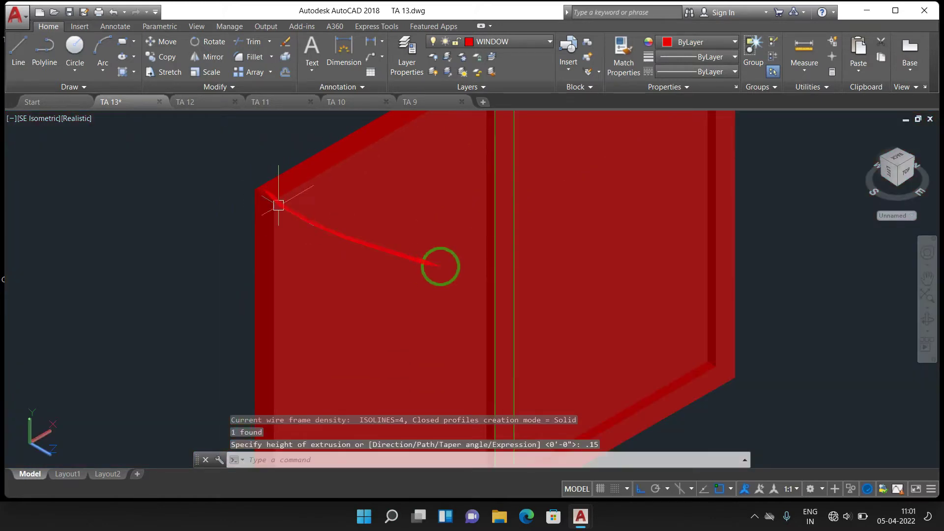
scroll(400, 231, "down", 2)
left_click(538, 237)
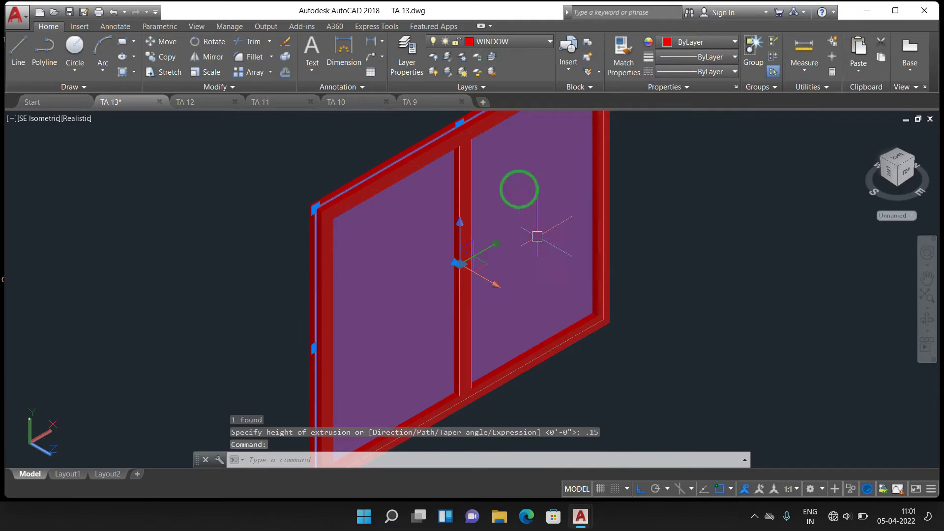
- Give the glass pane the pale blue true colour 173,221,247
left_click(703, 42)
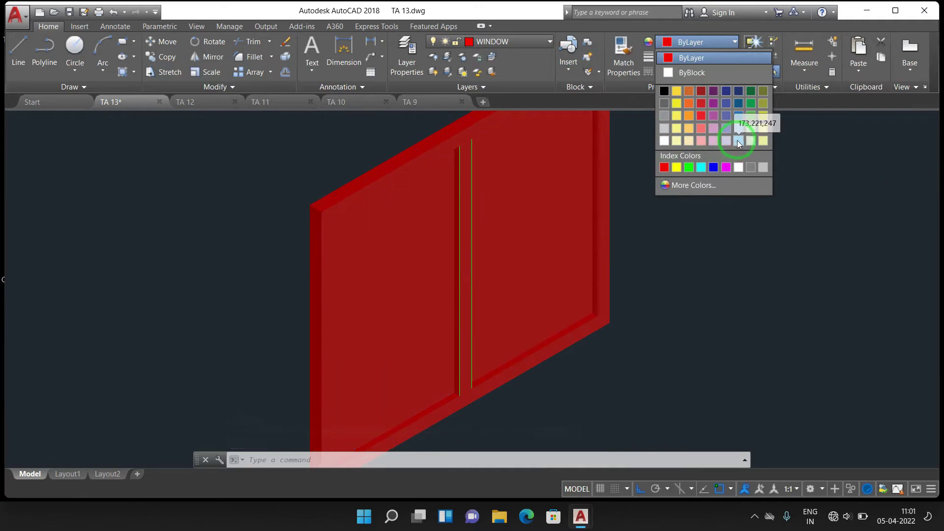
left_click(737, 140)
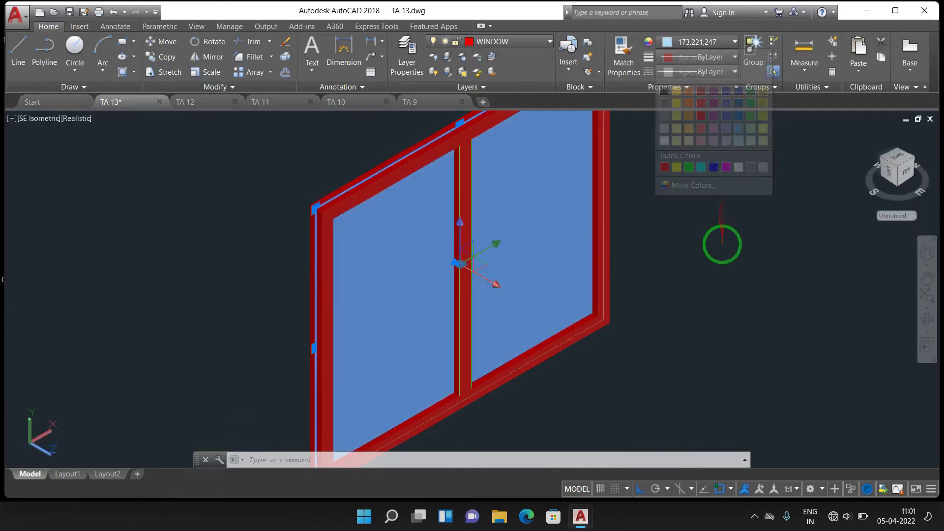
key("Escape")
scroll(688, 256, "down", 2)
scroll(678, 260, "down", 2)
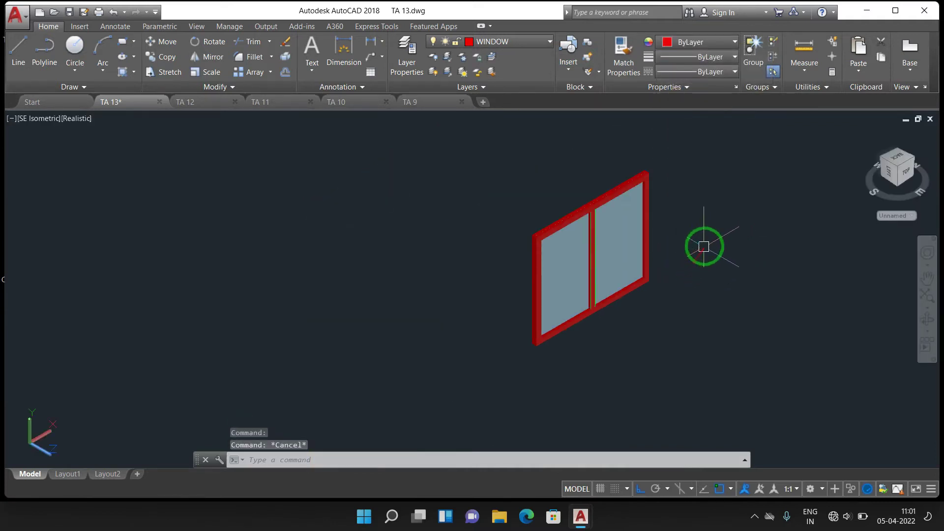
scroll(705, 244, "up", 5)
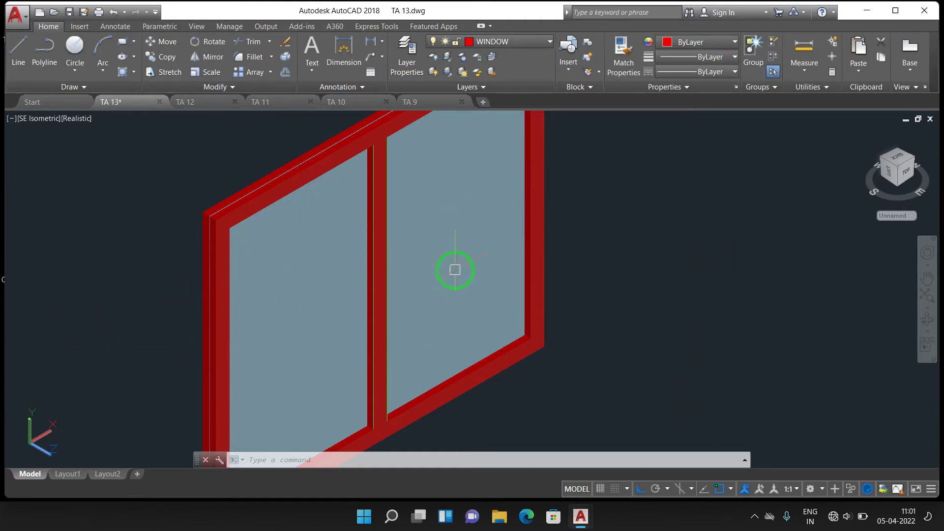
mouse_move(455, 269)
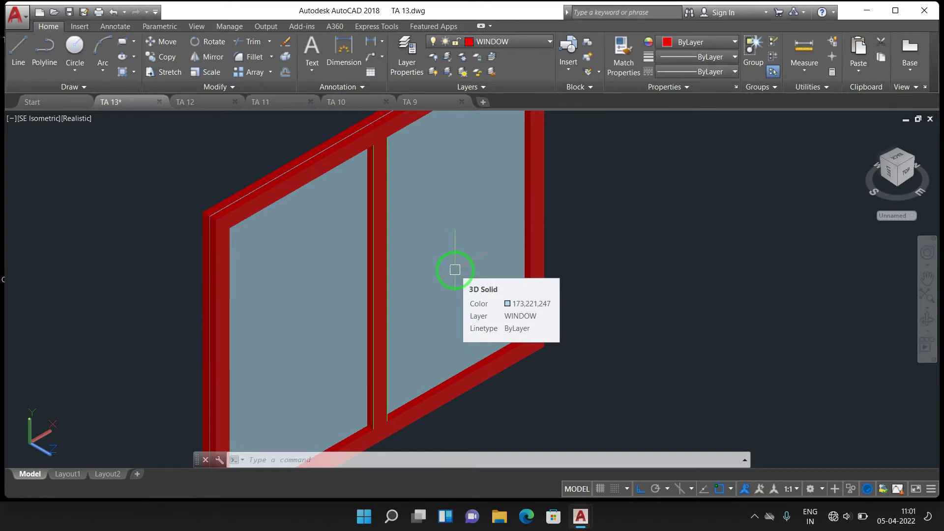
scroll(147, 245, "down", 3)
scroll(140, 261, "down", 2)
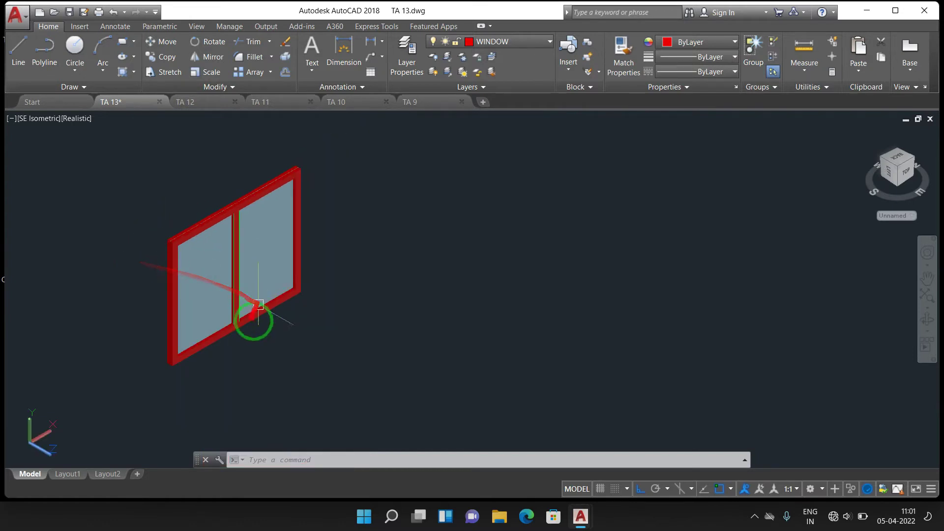
key("Escape")
key("Escape")
key("Escape")
- Group the window's four frame and glass parts into one unnamed group
type("g")
key("Return")
left_click(354, 352)
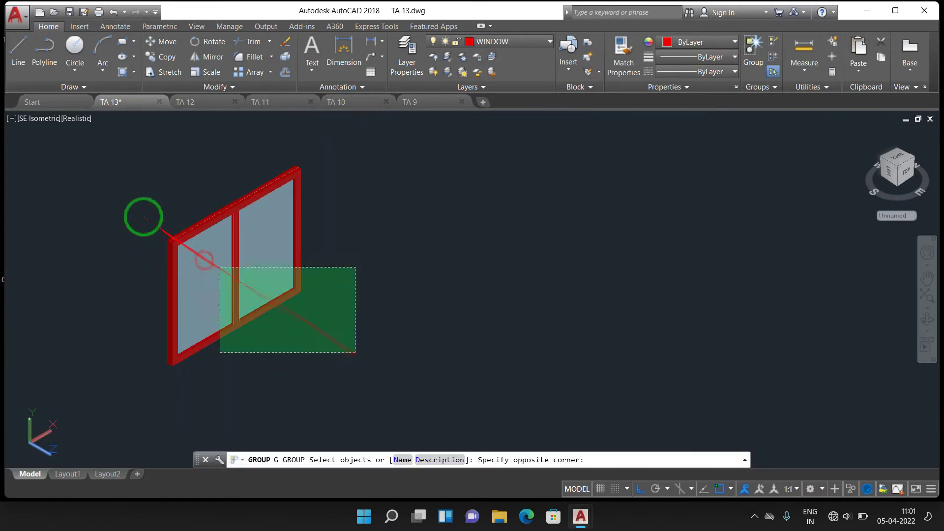
left_click(100, 182)
key("Return")
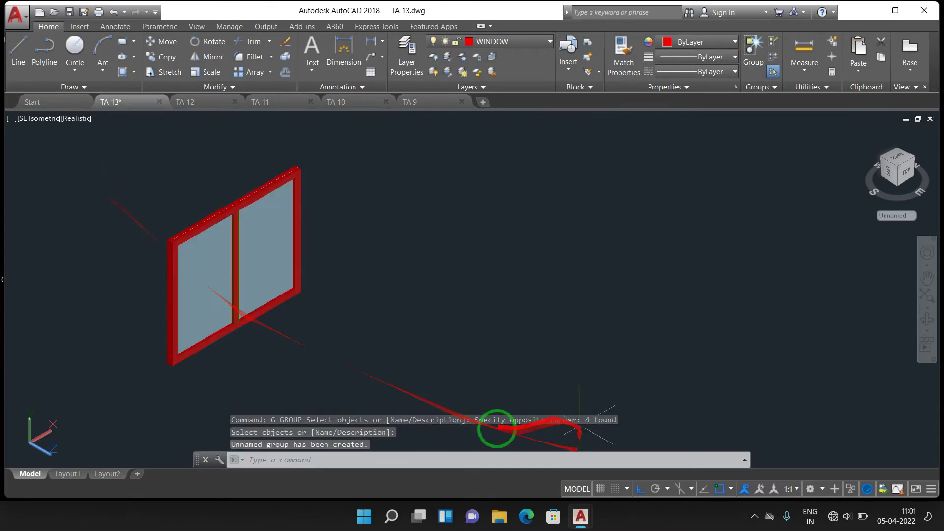
scroll(430, 358, "down", 5)
scroll(350, 355, "up", 3)
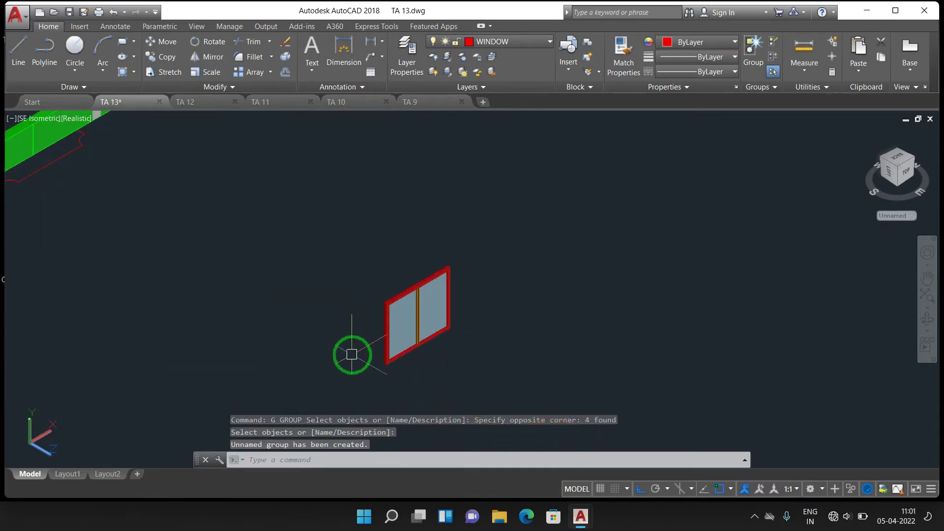
scroll(365, 362, "down", 2)
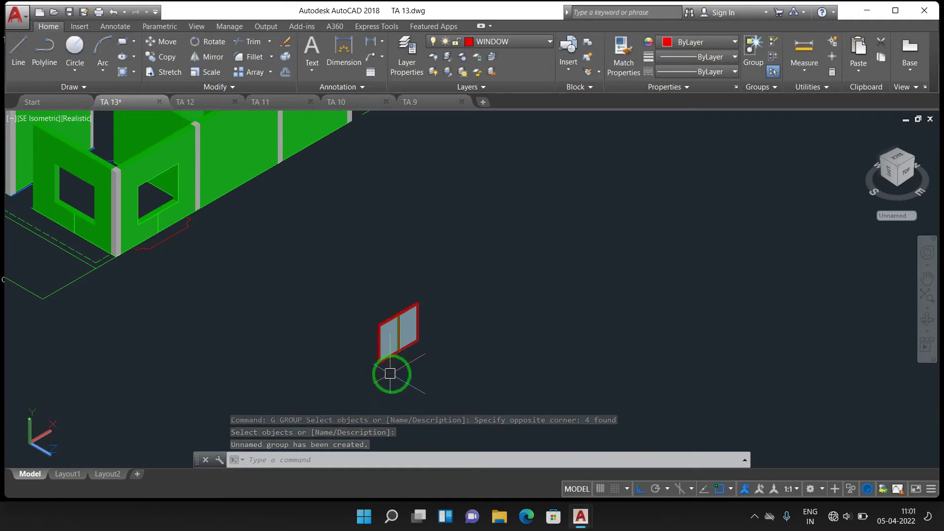
key("Escape")
key("Escape")
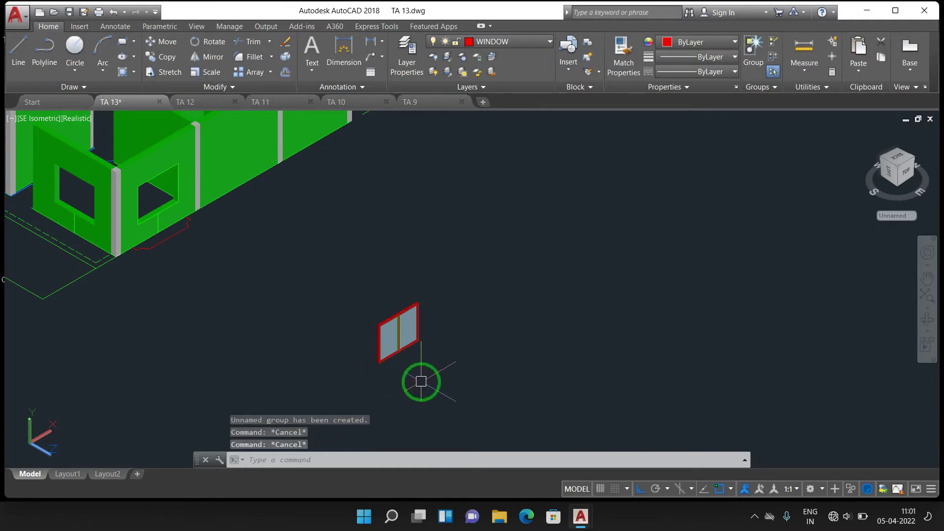
- Start moving the window group by boxing it for selection
type("m")
key("Return")
left_click(417, 382)
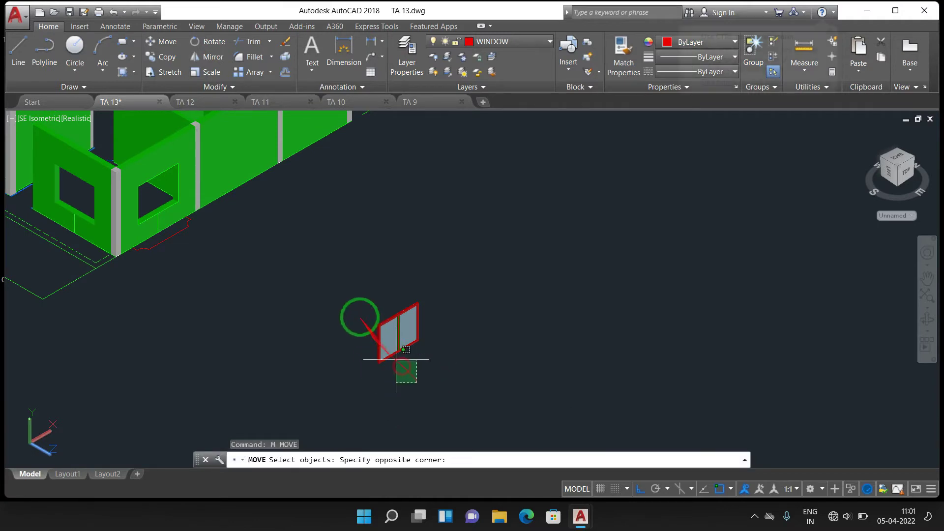
left_click(357, 308)
scroll(378, 379, "up", 5)
scroll(375, 326, "up", 3)
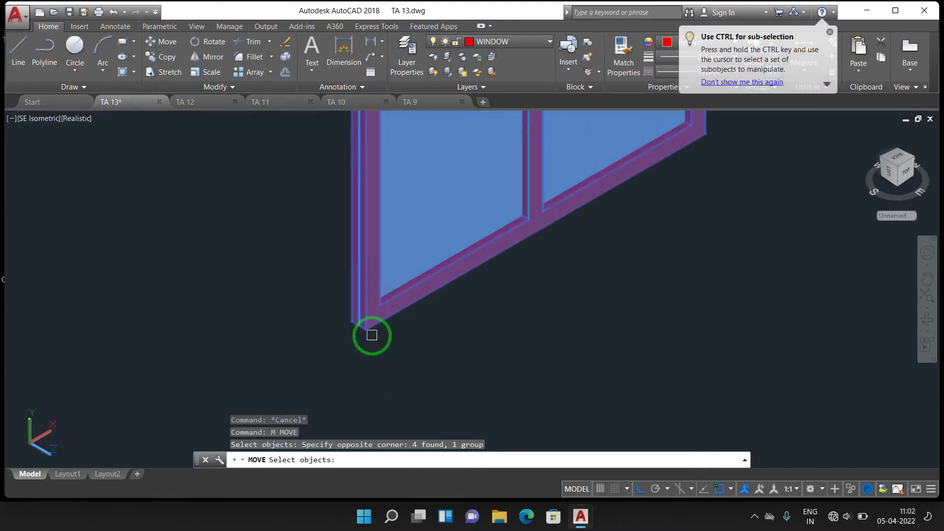
scroll(370, 331, "up", 3)
key("Return")
left_click(335, 307)
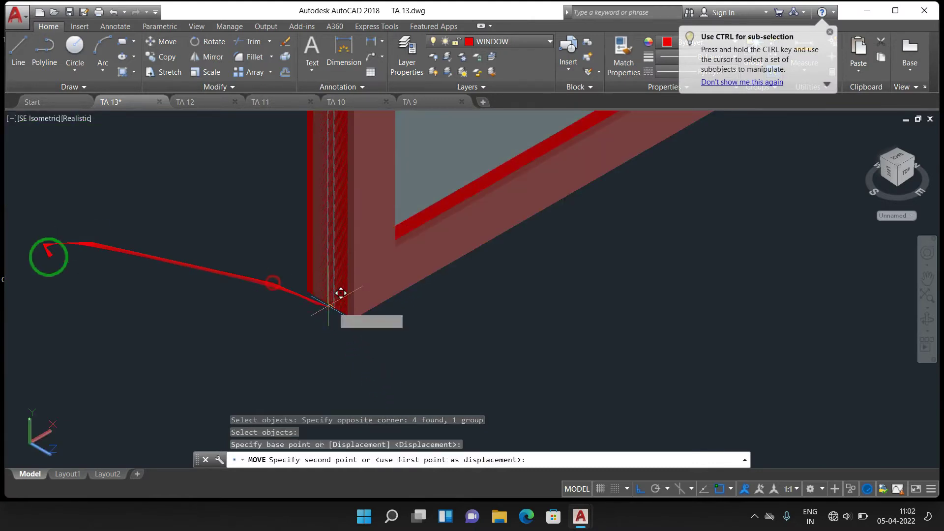
scroll(438, 406, "down", 3)
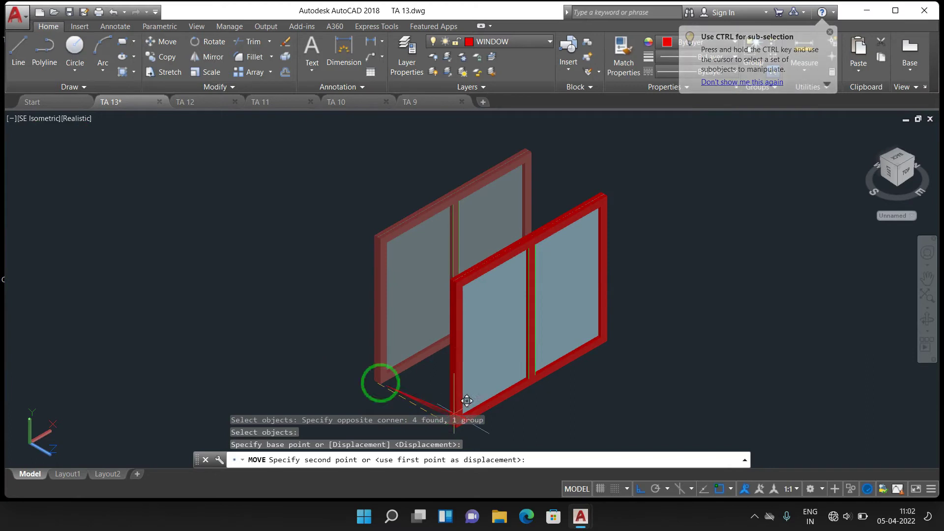
scroll(414, 400, "down", 1)
scroll(497, 408, "down", 2)
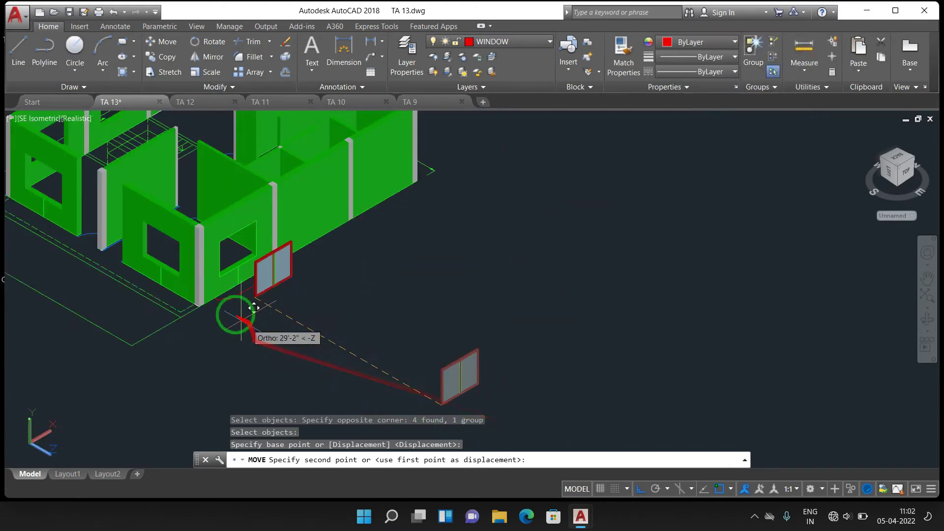
scroll(229, 268, "up", 2)
scroll(231, 256, "up", 3)
scroll(231, 256, "up", 5)
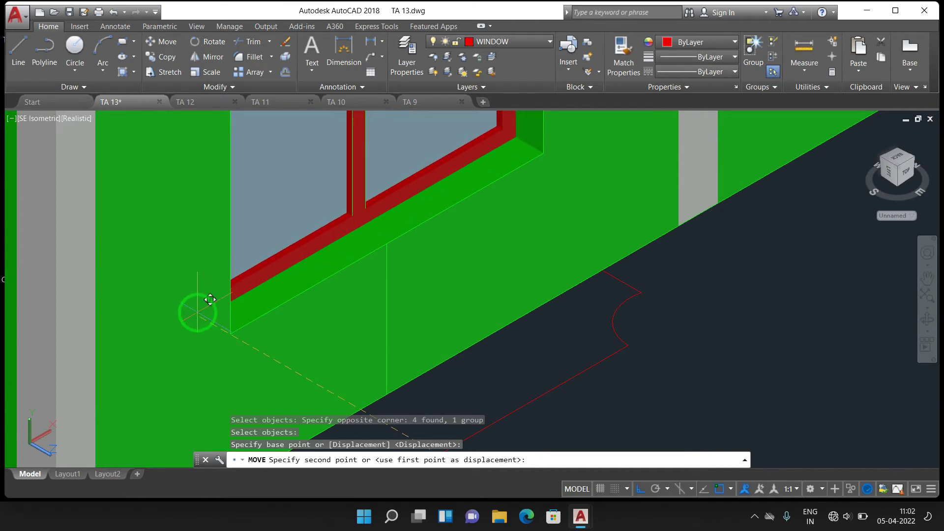
key("Escape")
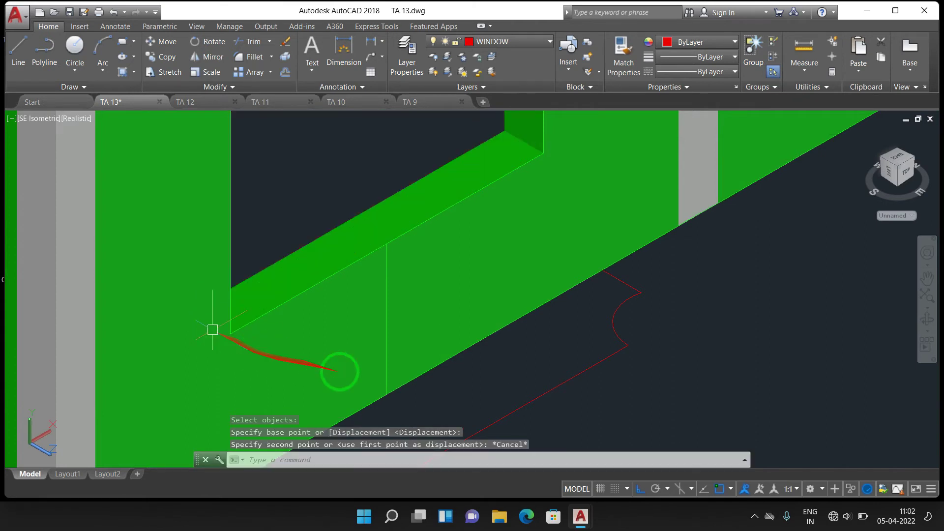
- Dismiss the Drafting Settings dialog and set the viewport visual style to Shaded with edges
type("DS")
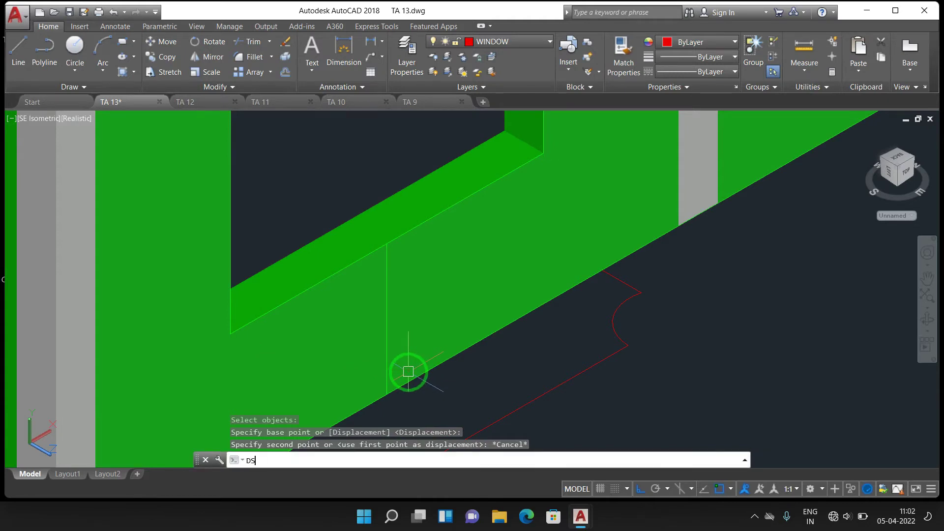
key("Return")
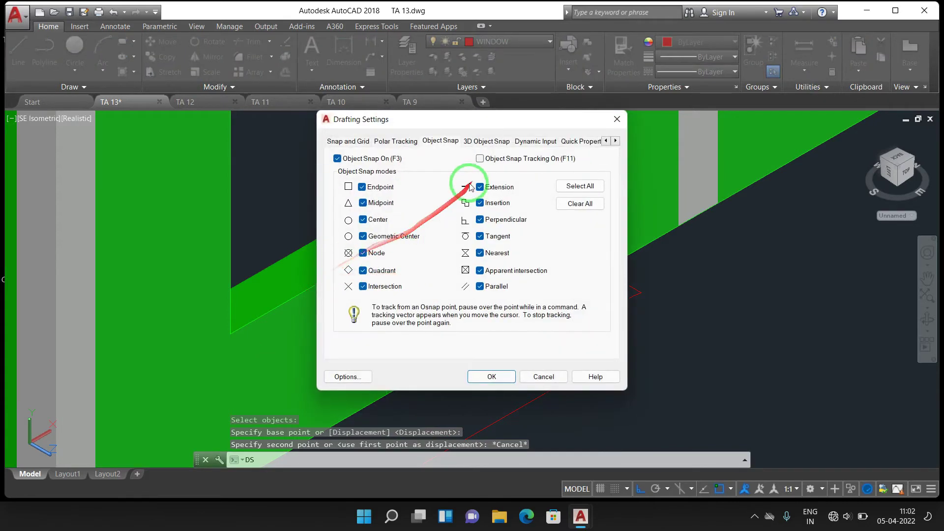
left_click(491, 376)
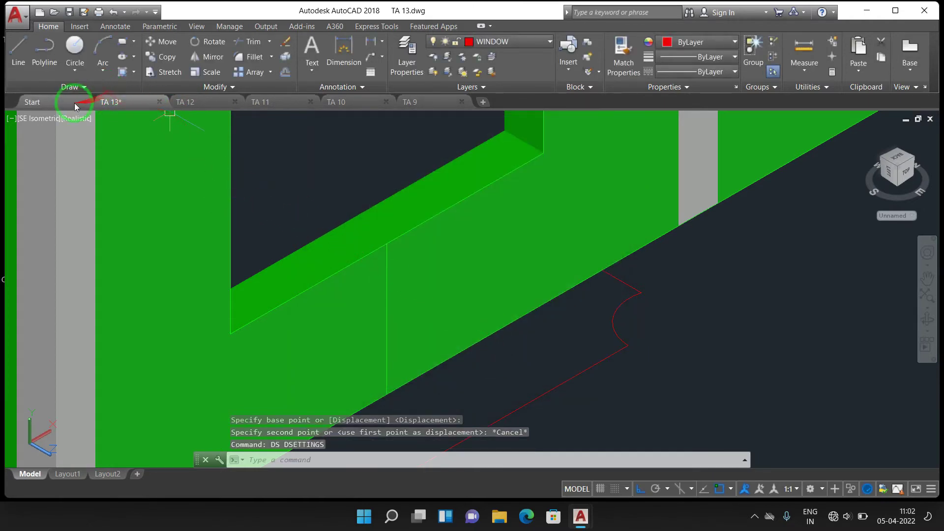
left_click(70, 120)
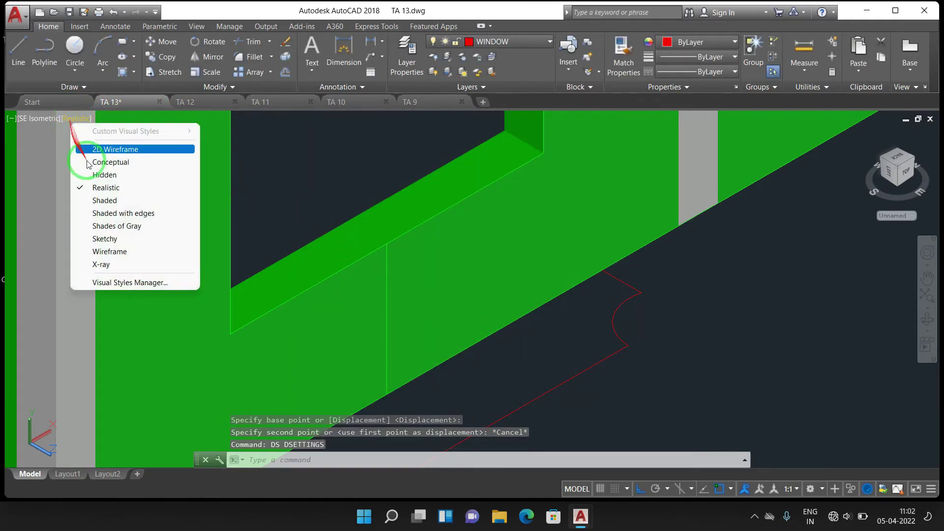
left_click(118, 216)
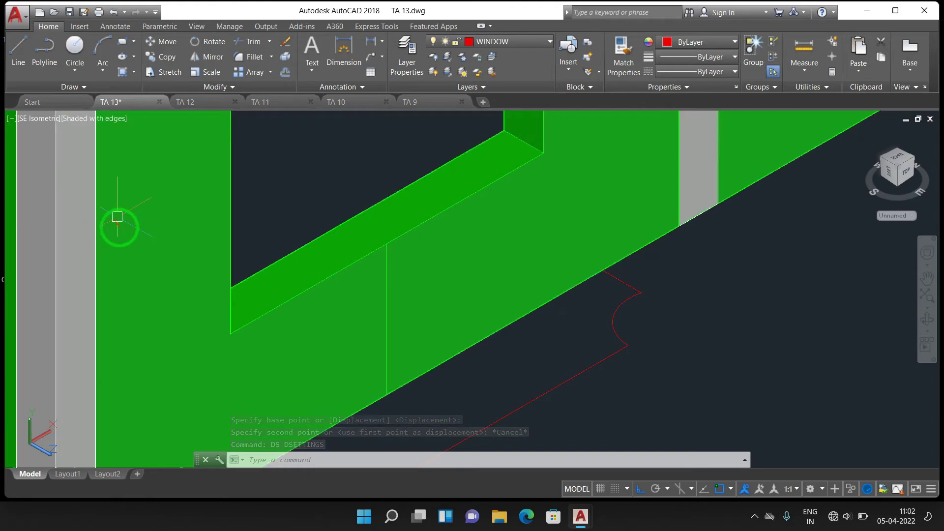
scroll(144, 225, "down", 3)
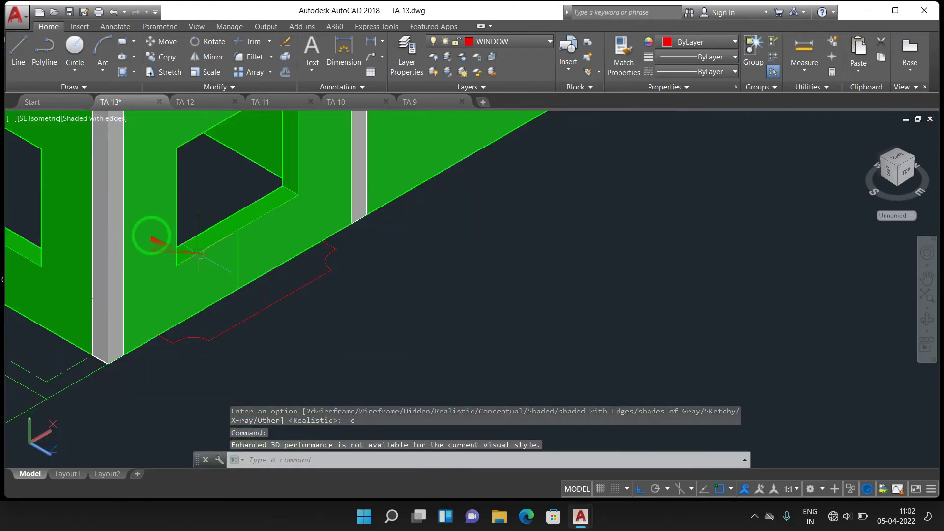
- Pan to the window and select the grouped window for a move
scroll(198, 253, "down", 2)
middle_click_drag(596, 338, 580, 290)
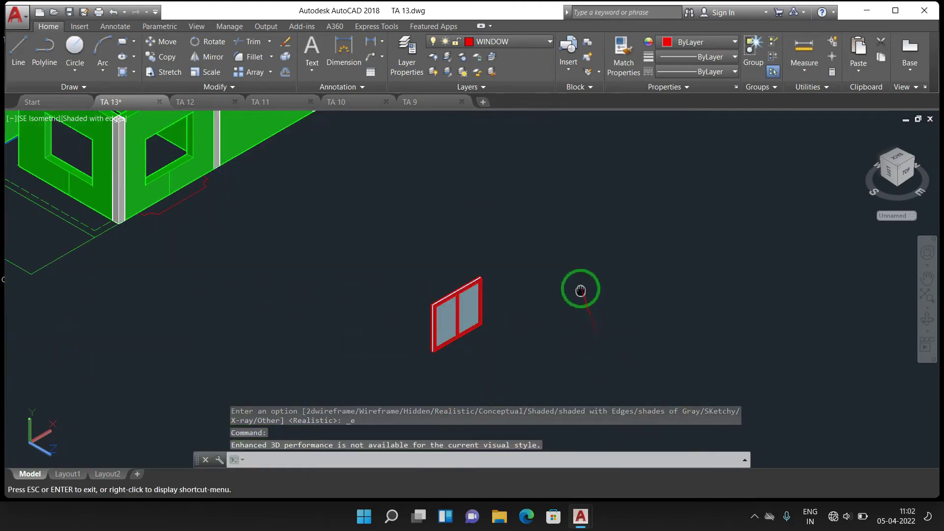
type("M")
key("Return")
left_click(524, 366)
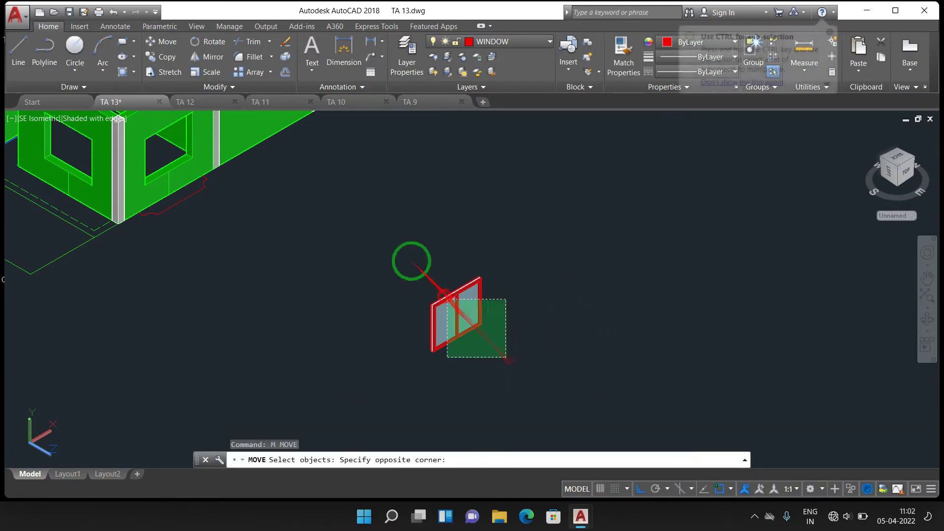
left_click(404, 263)
scroll(425, 345, "up", 3)
scroll(424, 346, "up", 3)
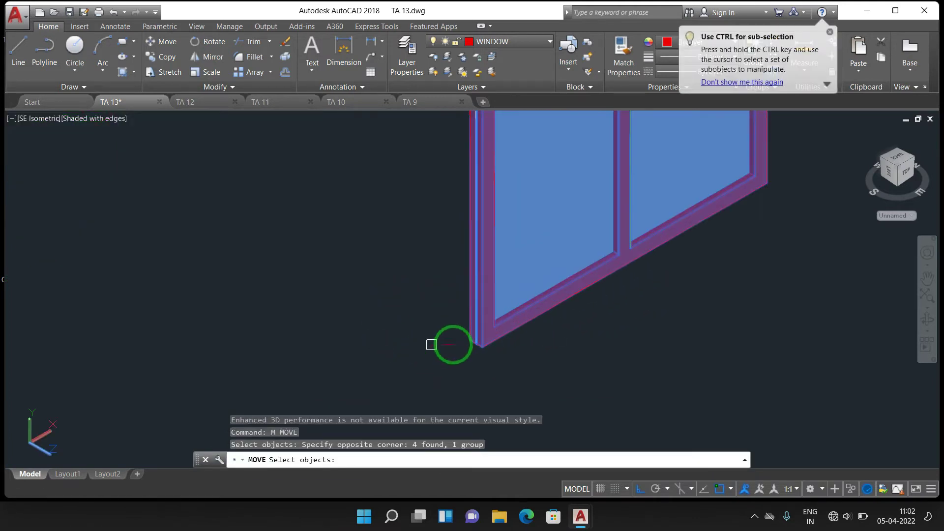
key("Return")
- Move the window from its bottom corner into the green wall opening and zoom out
left_click(475, 343)
scroll(138, 263, "down", 2)
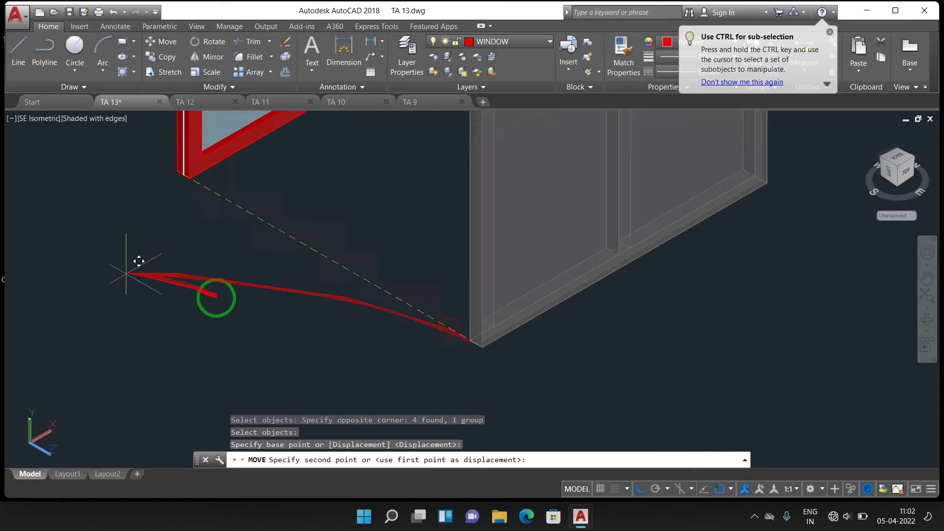
scroll(703, 437, "down", 2)
scroll(697, 433, "down", 2)
scroll(543, 377, "down", 1)
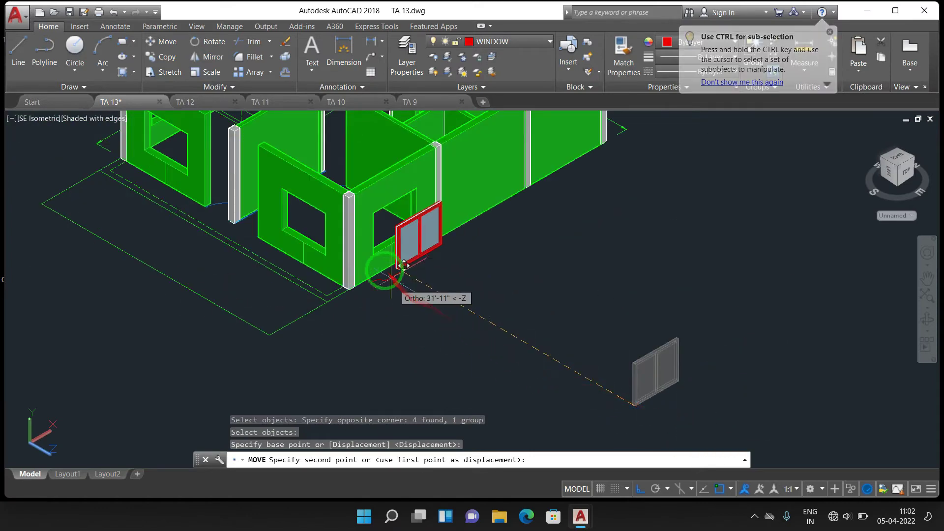
scroll(369, 241, "up", 3)
scroll(368, 243, "up", 3)
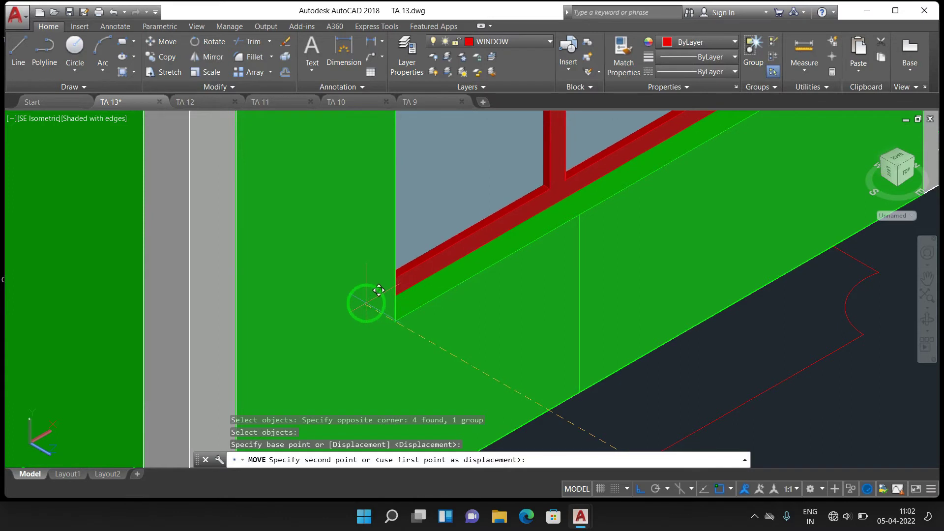
left_click(366, 303)
scroll(448, 340, "down", 3)
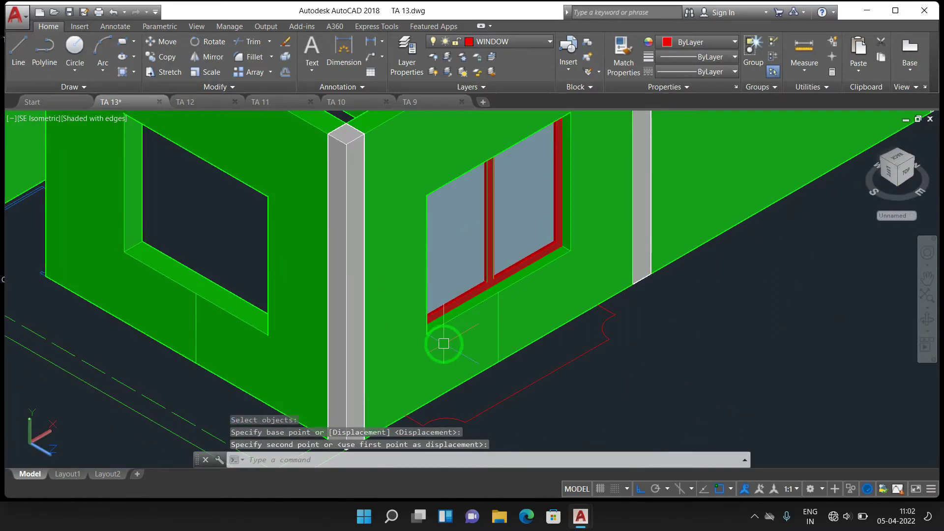
key("Escape")
key("Escape")
- Switch the visual style to 2D Wireframe with VS option 2
type("vs")
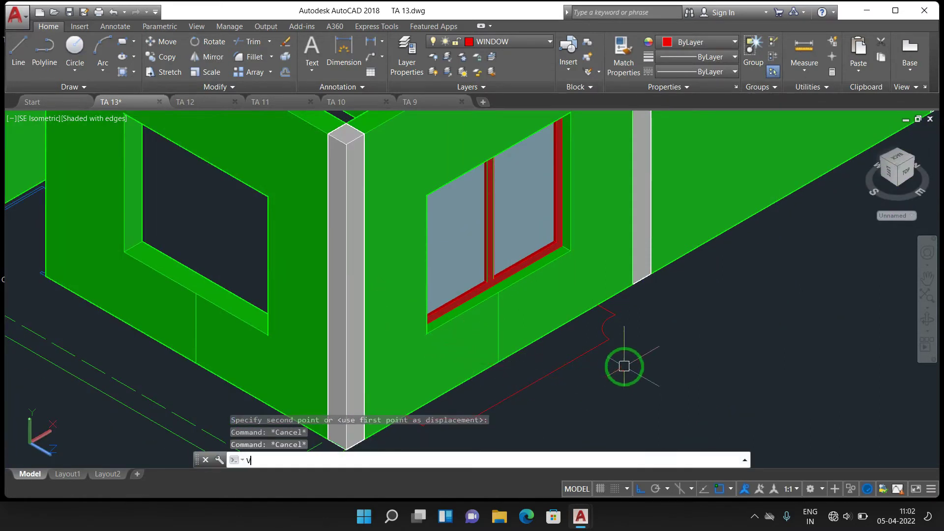
key("Return")
type("2")
key("Return")
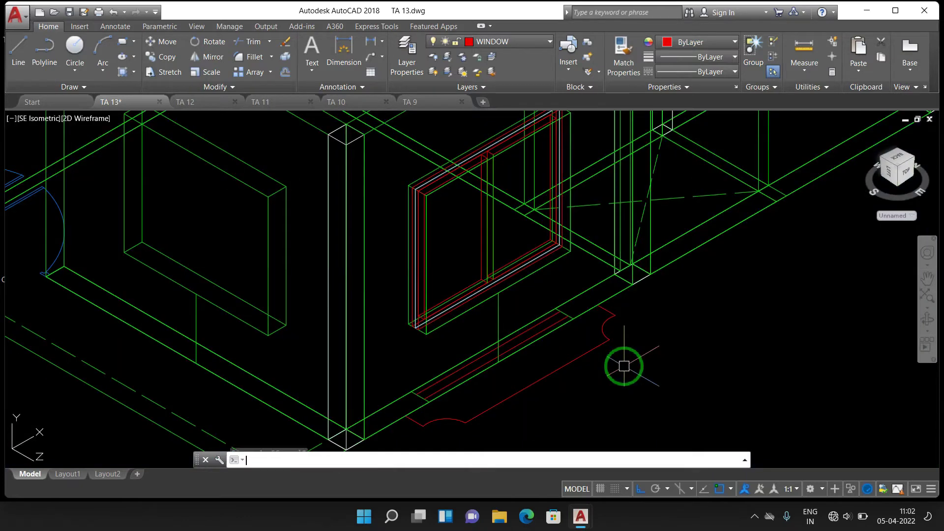
scroll(416, 327, "up", 3)
scroll(416, 327, "up", 2)
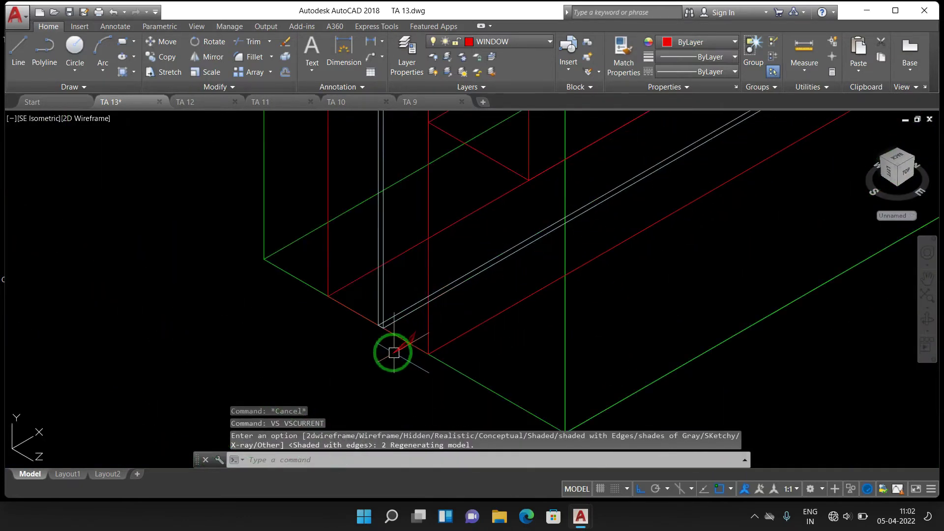
key("Escape")
key("Escape")
key("Escape")
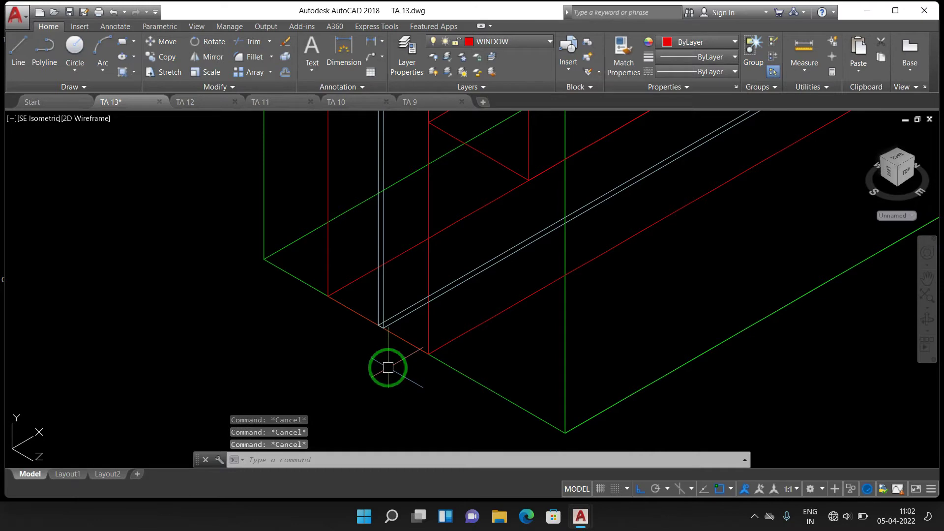
- Move the white window lines to align at the frame's lower-left corner
type("m")
key("Return")
left_click(489, 338)
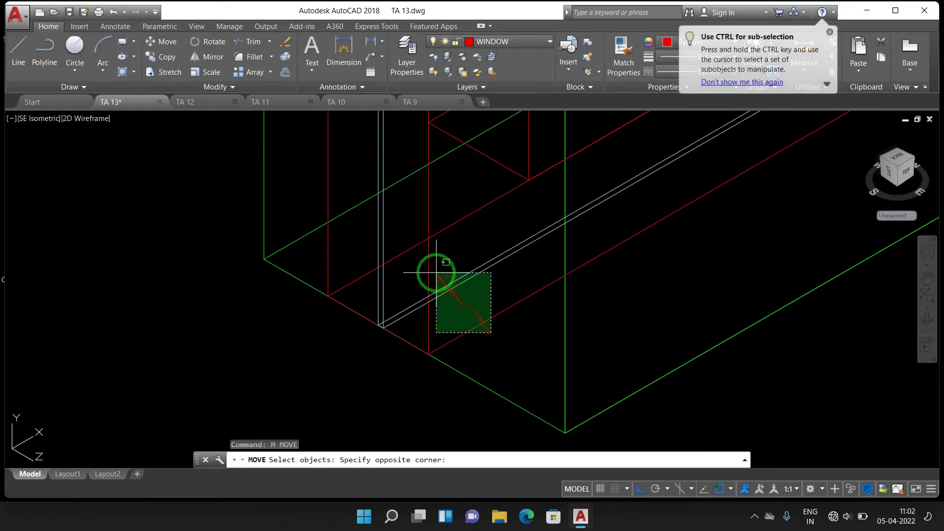
left_click(436, 285)
key("Return")
left_click(378, 325)
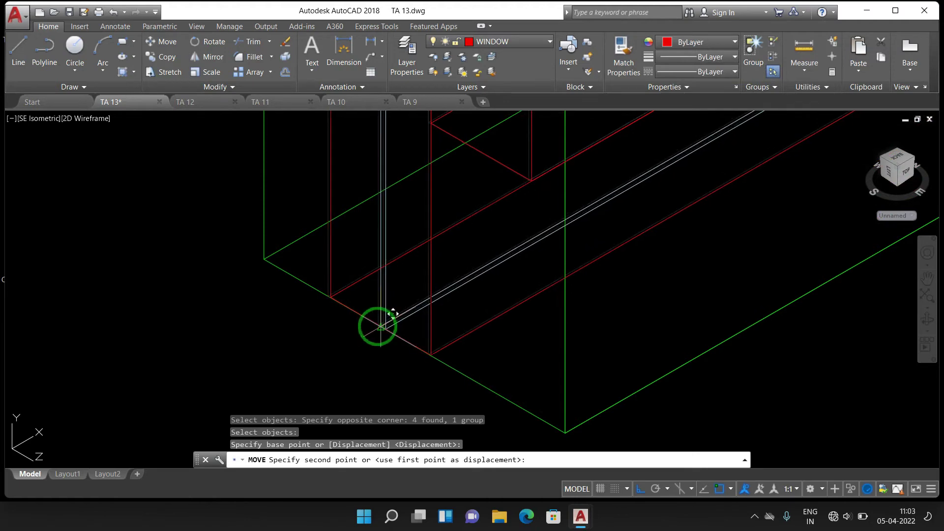
left_click(381, 325)
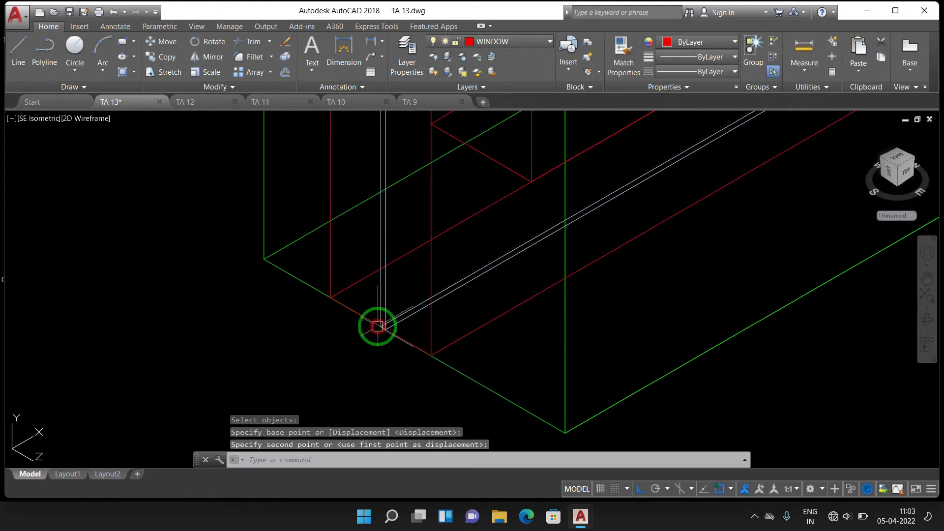
- Zoom out and pan to bring the sill profile below the window into view
scroll(293, 376, "down", 3)
scroll(249, 359, "down", 3)
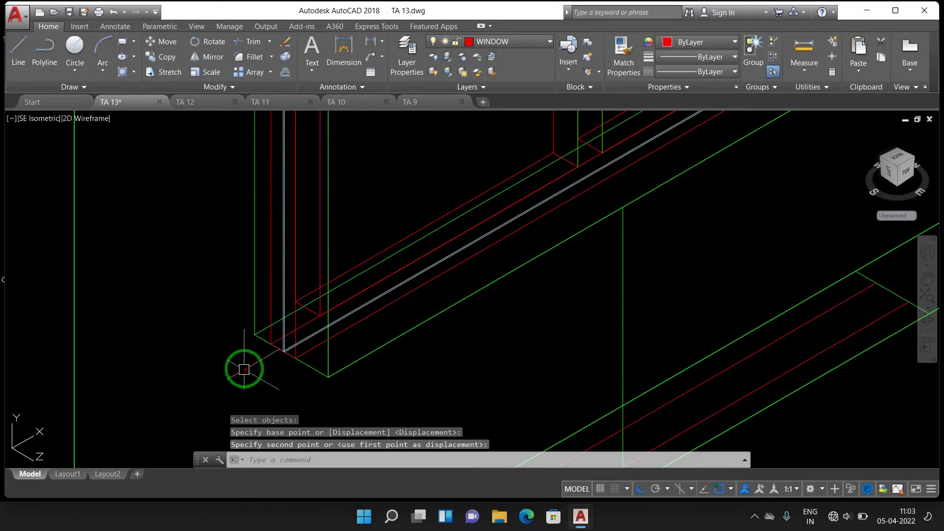
scroll(246, 373, "down", 5)
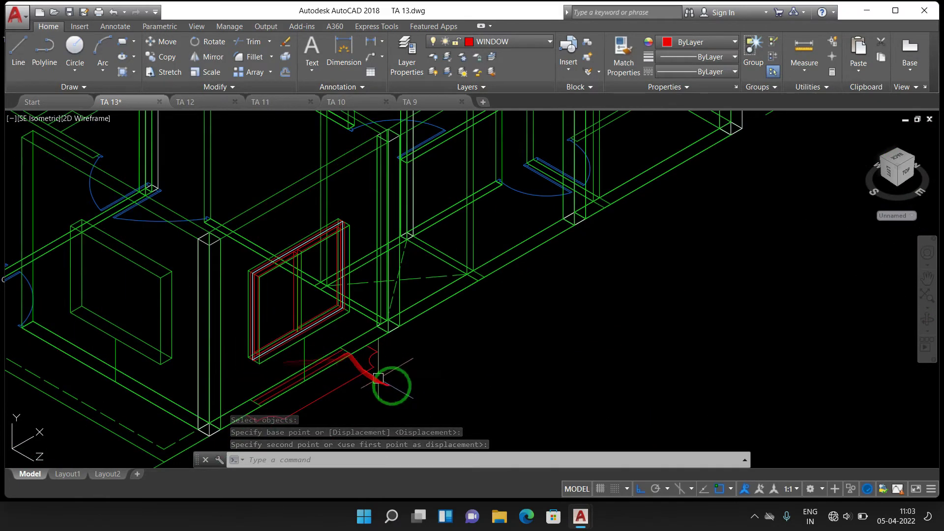
middle_click_drag(399, 372, 399, 294)
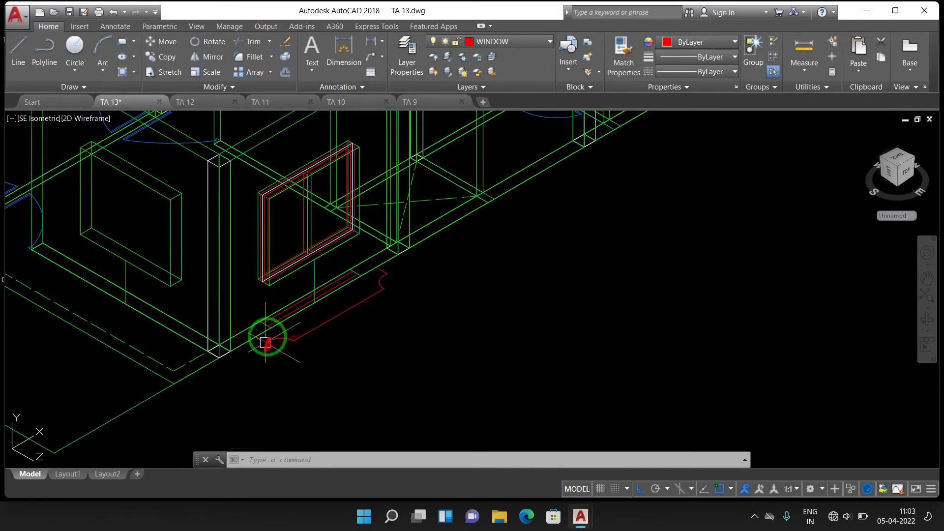
scroll(268, 336, "up", 4)
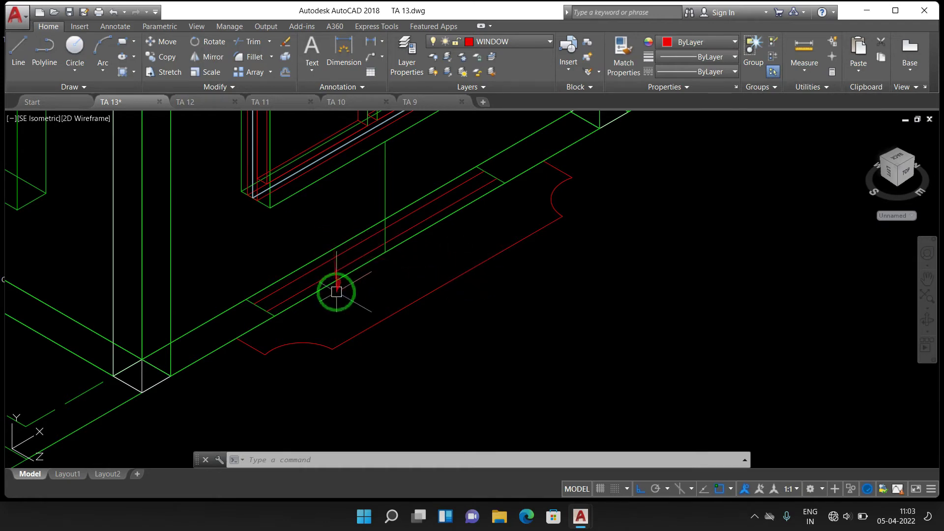
left_click(300, 336)
- Try PRESSPULL on the sill profile, then cancel it
key("Escape")
key("Escape")
key("Escape")
type("PRE")
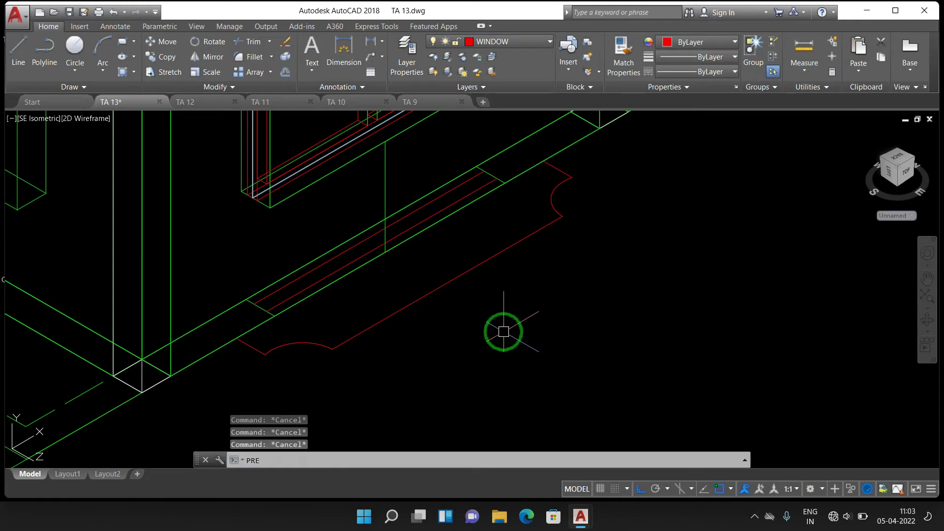
type("SSPU")
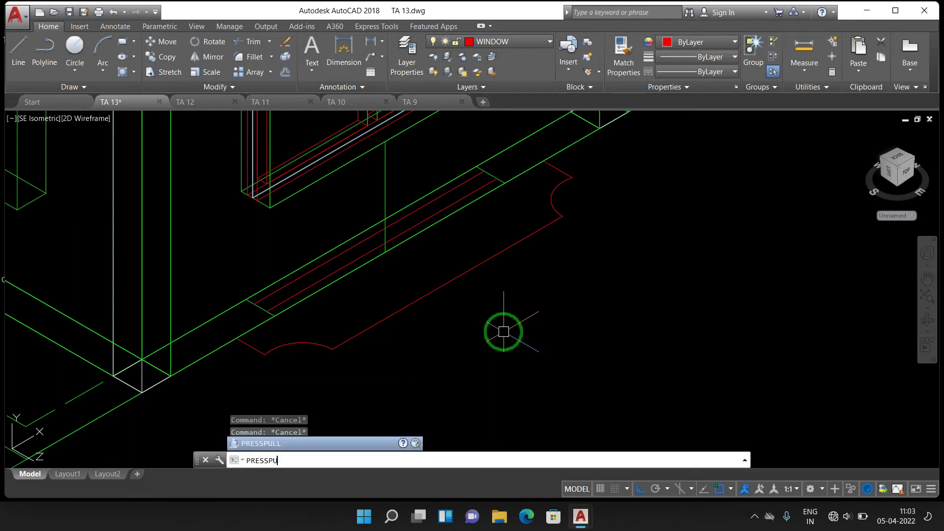
key("Return")
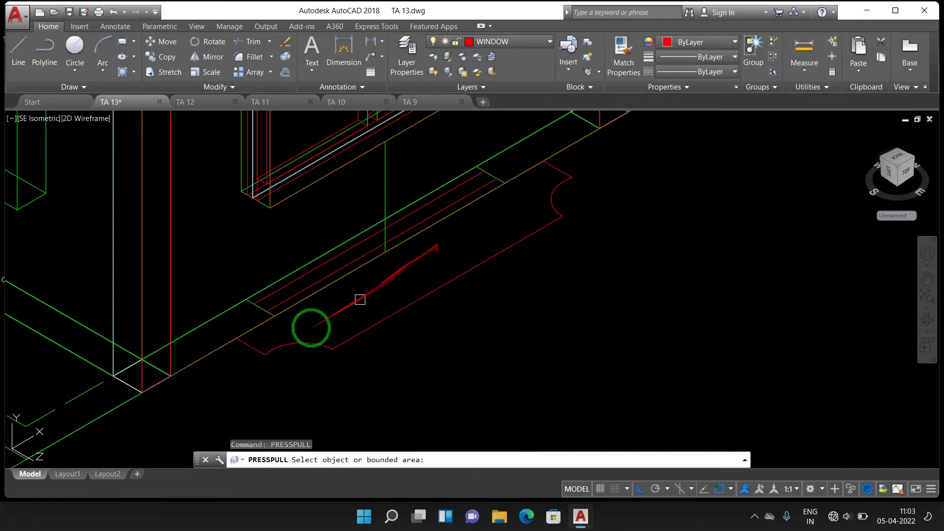
left_click(544, 187)
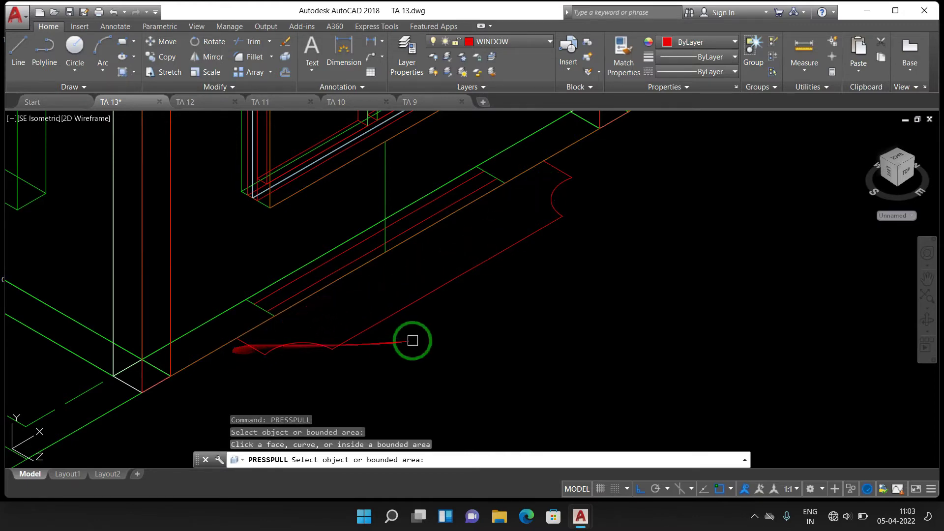
scroll(412, 340, "down", 4)
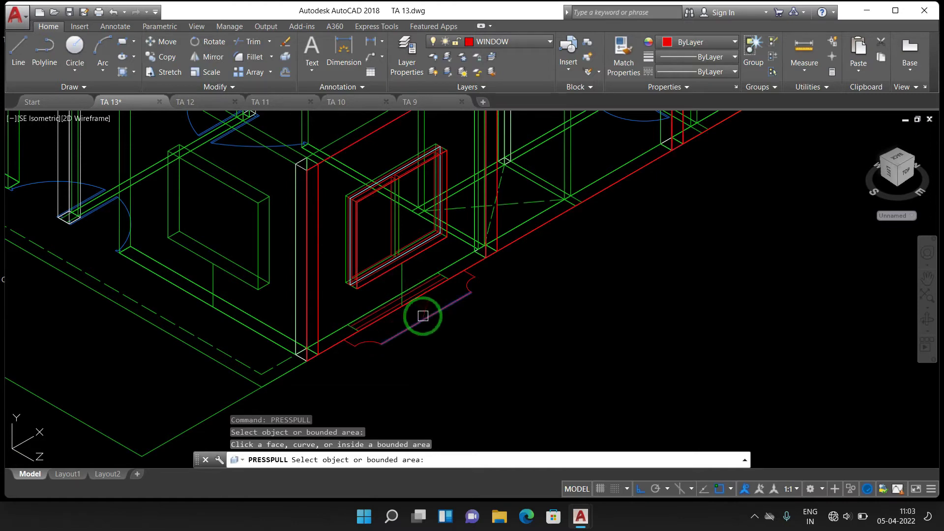
scroll(455, 286, "up", 5)
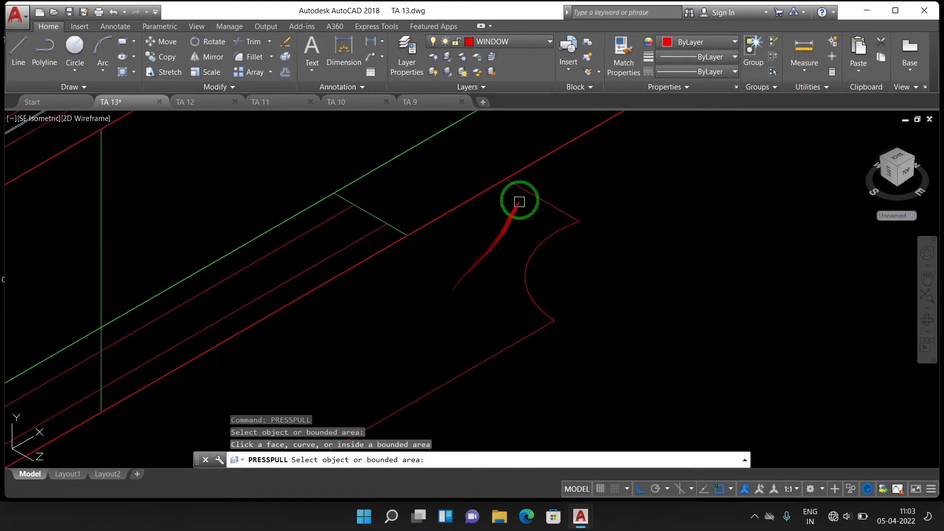
key("Escape")
key("Escape")
- Draw a line from the profile's wall corner to its other end along the wall edge
type("L")
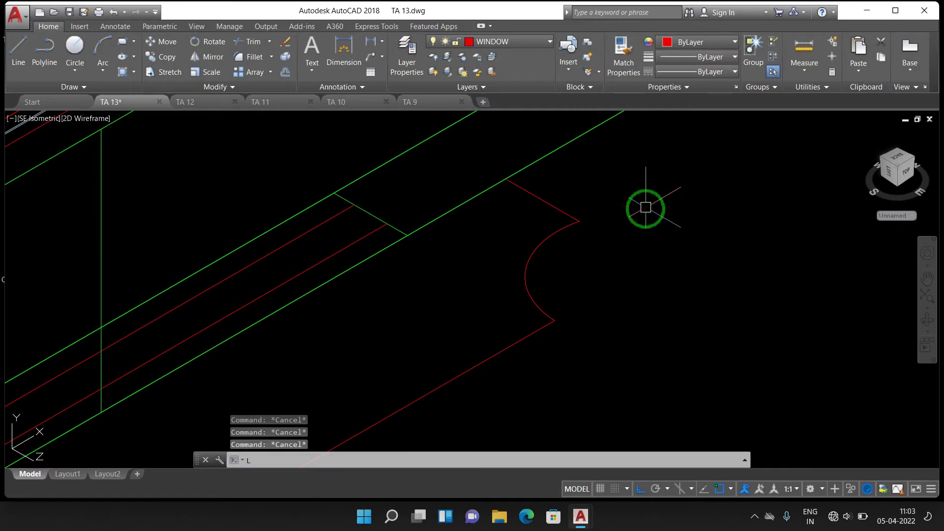
key("Return")
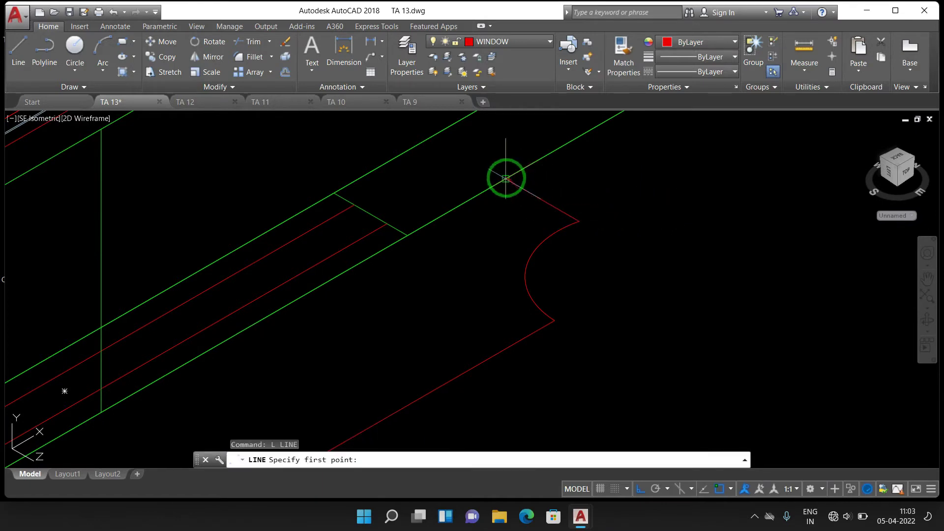
left_click(505, 178)
scroll(360, 230, "down", 4)
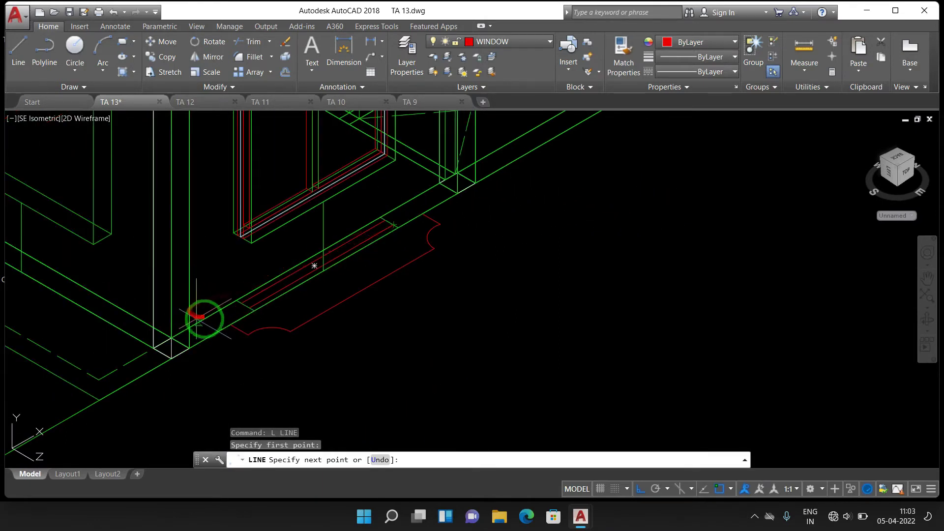
left_click(230, 324)
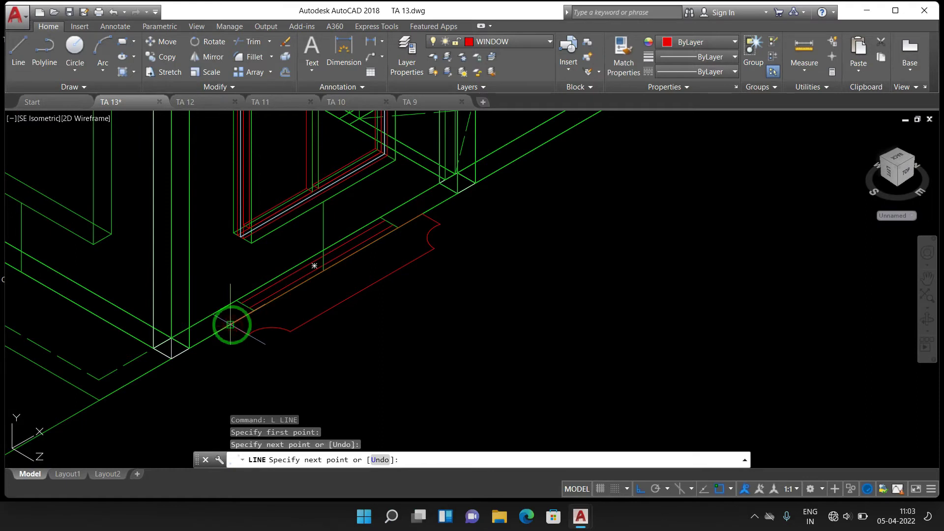
key("Escape")
scroll(314, 331, "up", 3)
key("Escape")
key("Escape")
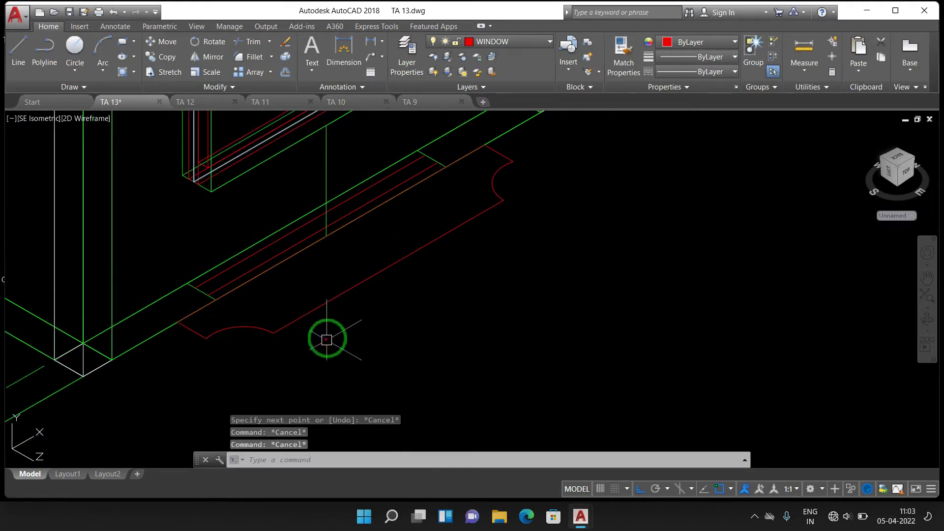
- Convert the red sill profile edges, including the notched end, into a region
type("REG")
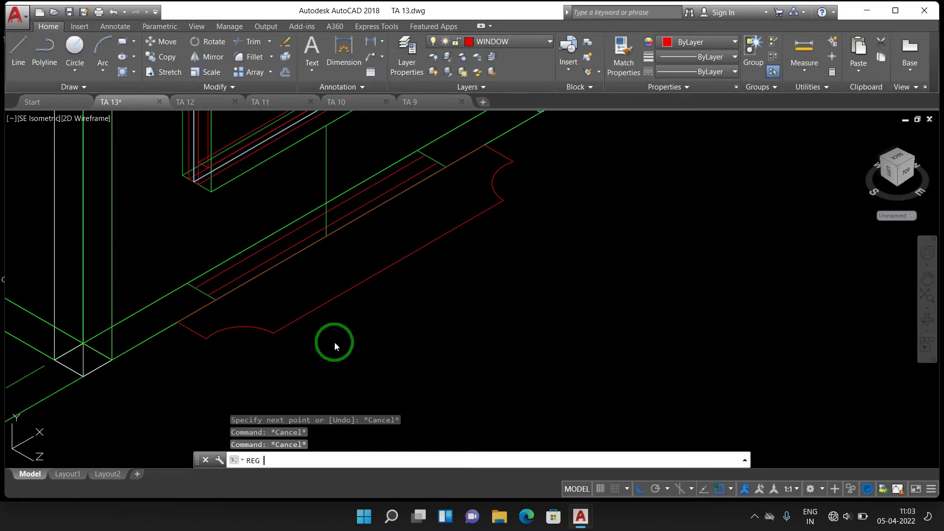
key("Return")
left_click(388, 344)
left_click(280, 290)
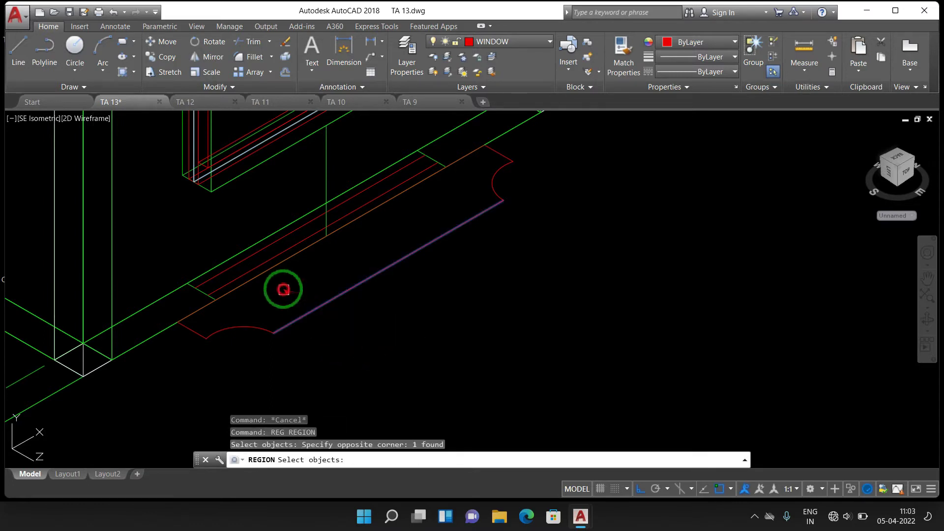
left_click(291, 365)
left_click(214, 322)
left_click(205, 361)
left_click(193, 317)
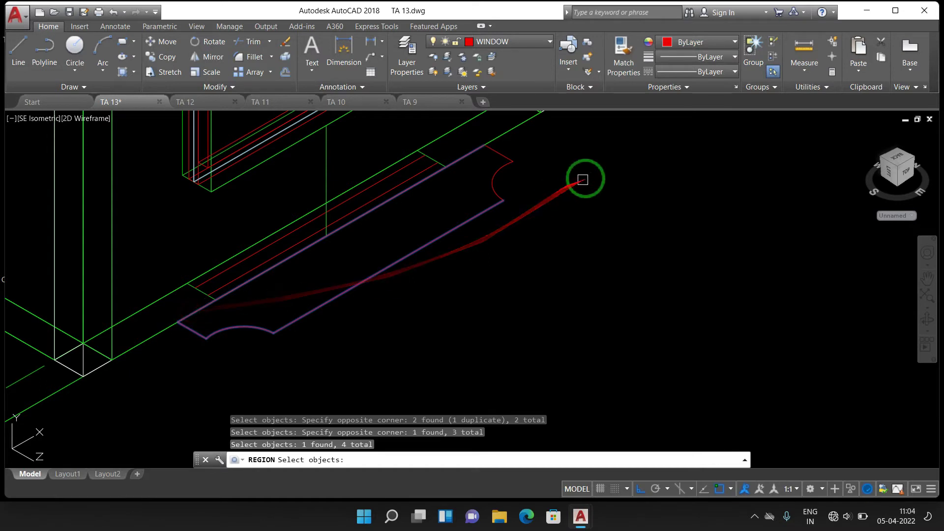
left_click(569, 211)
left_click(492, 152)
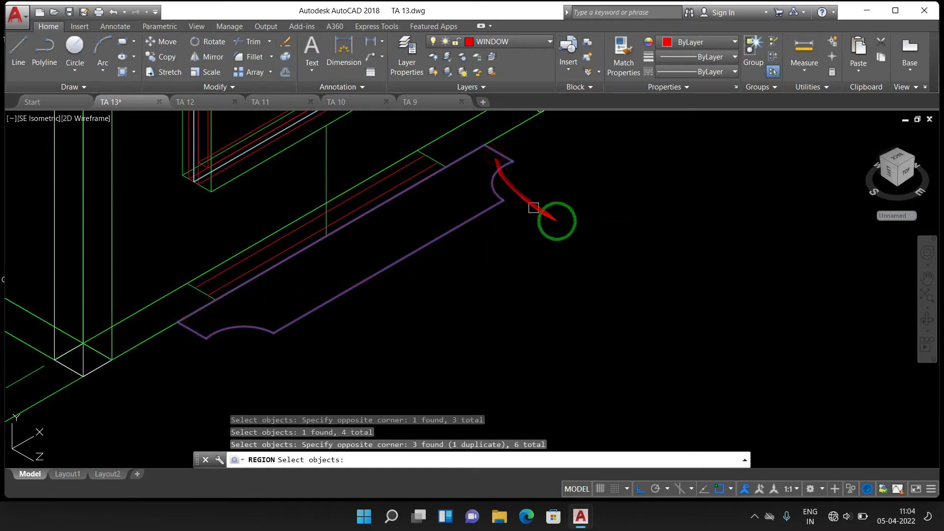
key("Return")
- Extrude the sill region 3 units into a solid
left_click(489, 210)
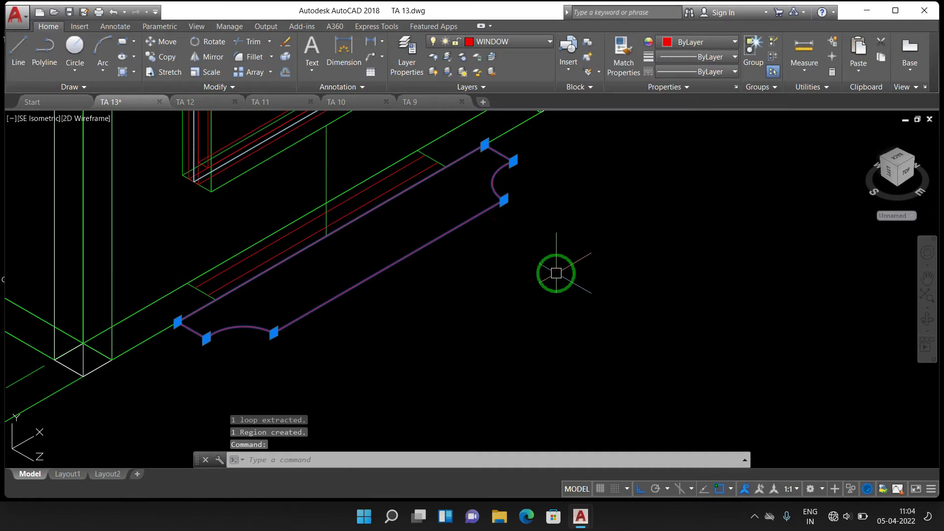
type("EXT")
key("Return")
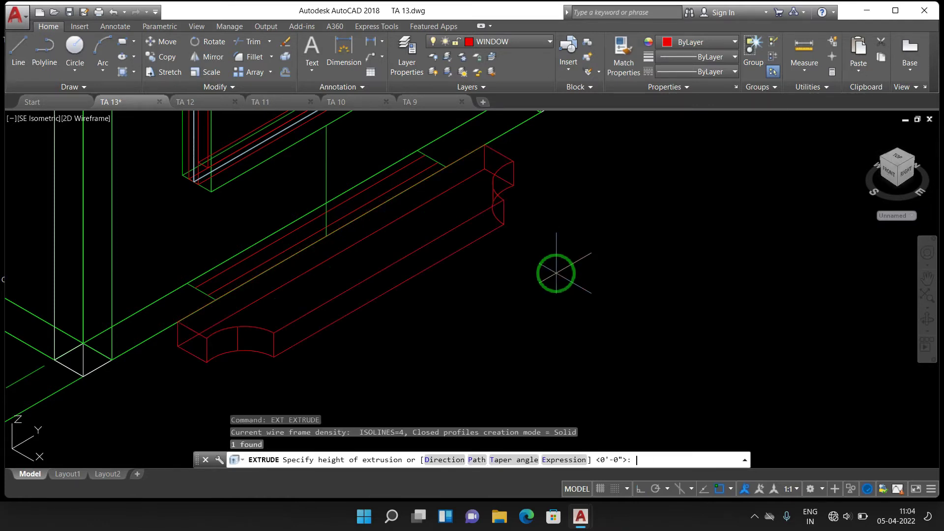
type("3")
key("Return")
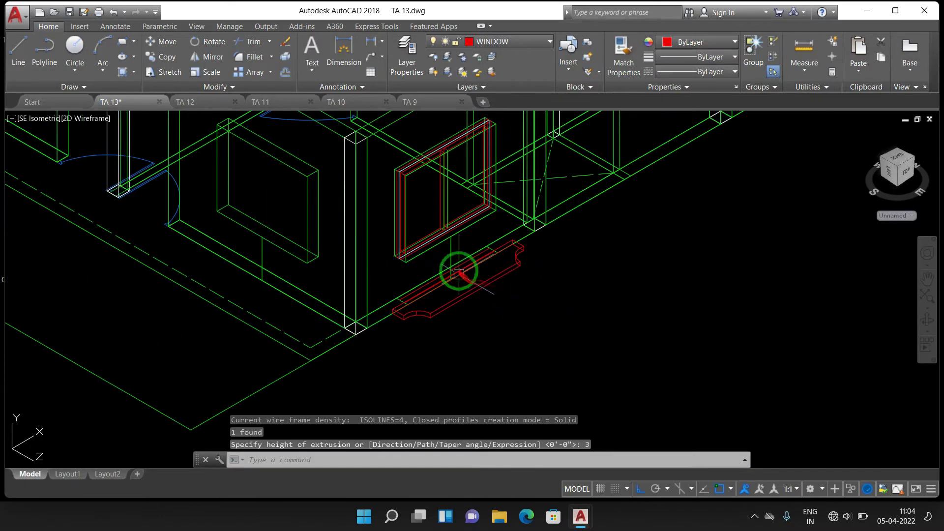
scroll(457, 275, "up", 4)
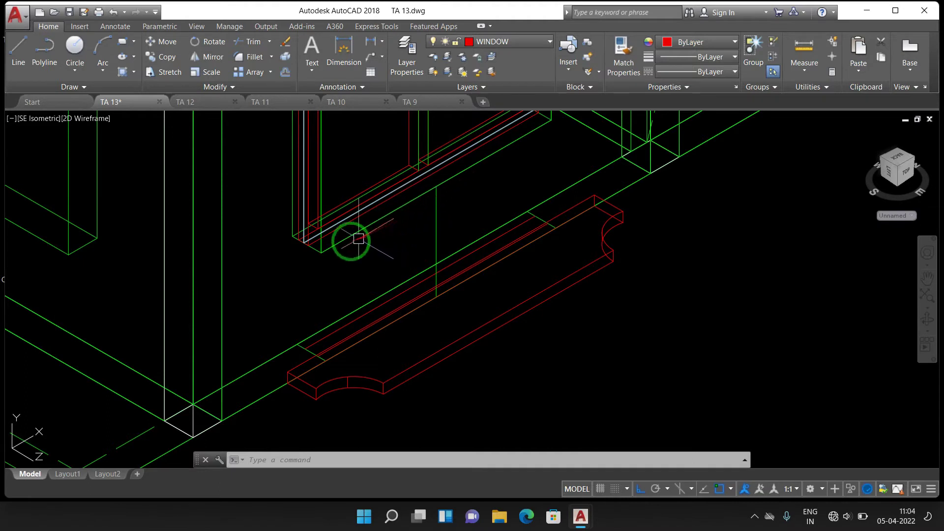
scroll(447, 343, "down", 2)
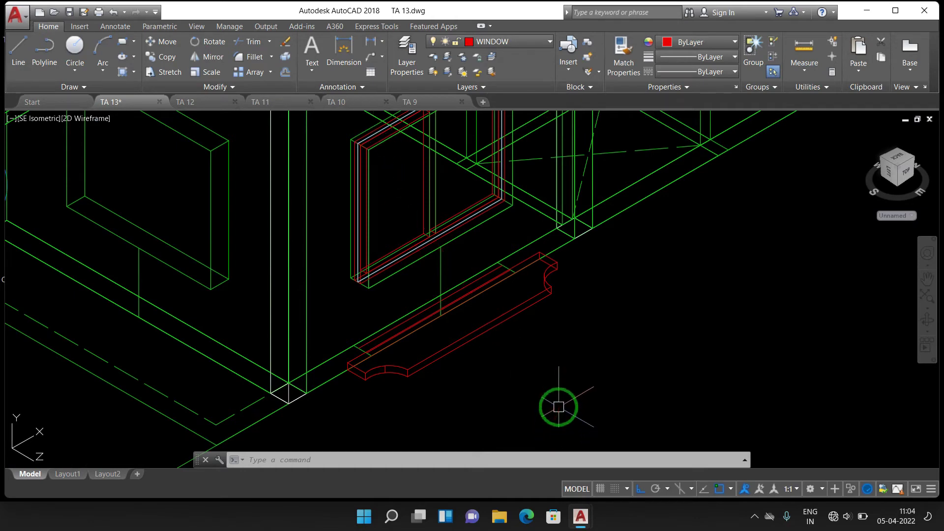
- Select the lower sill as the object to copy
type("co")
key("Return")
left_click(457, 320)
left_click(434, 328)
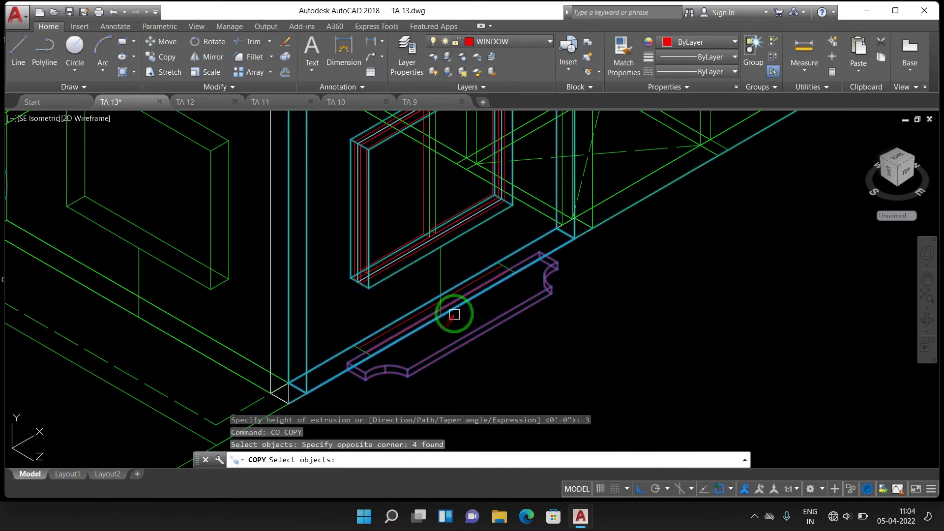
scroll(454, 314, "up", 6)
scroll(456, 317, "down", 5)
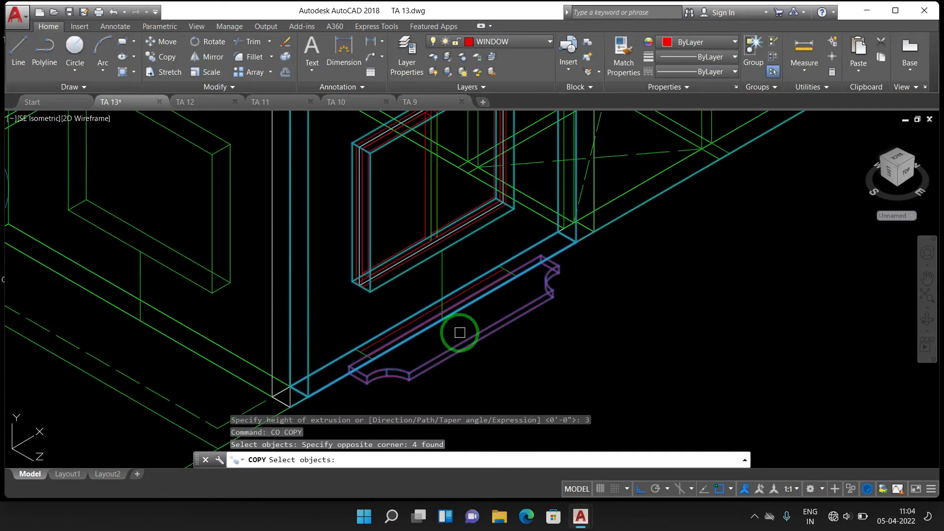
type("U")
key("Return")
left_click(469, 339)
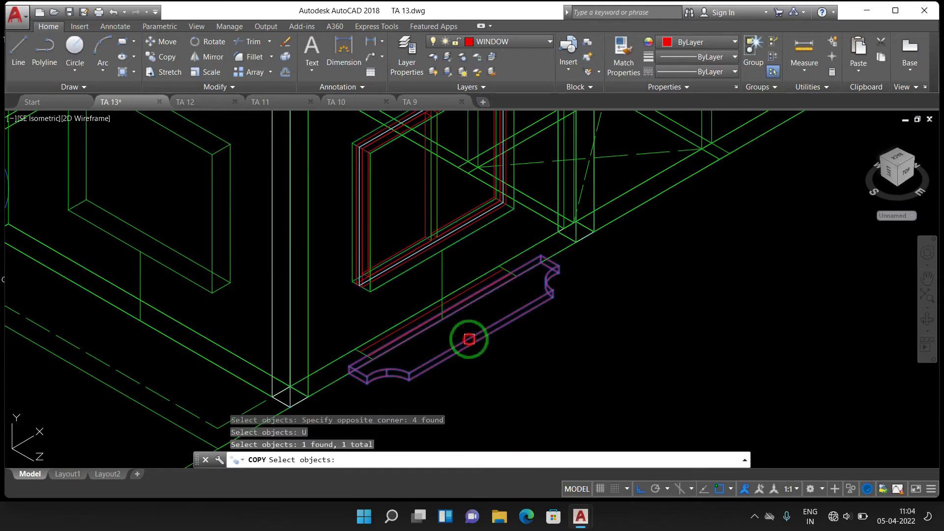
key("Return")
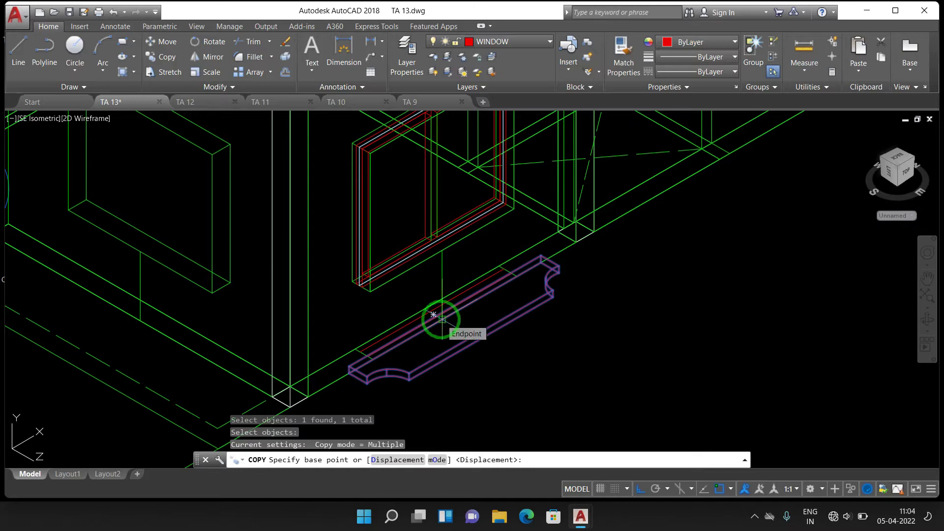
- Copy the sill from its edge endpoint to the midpoint of the window's top edge
left_click(433, 315)
scroll(443, 297, "down", 2)
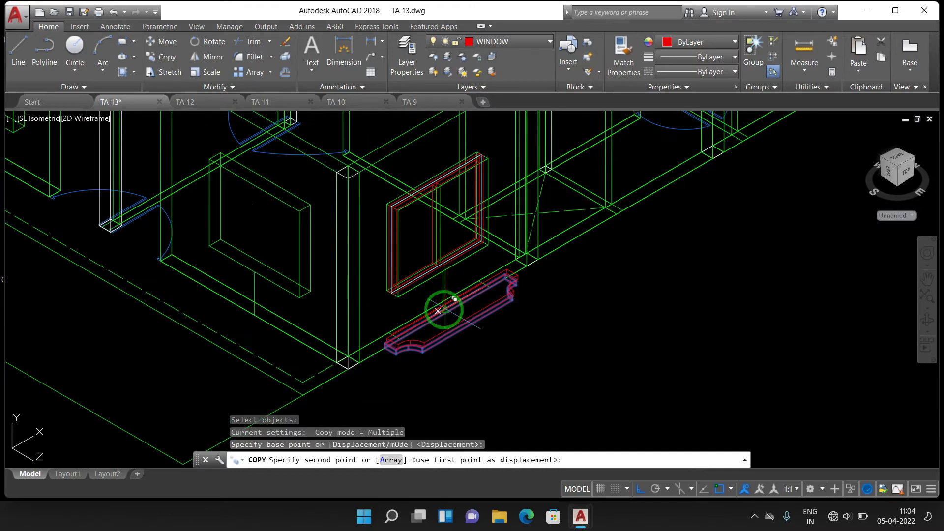
scroll(435, 190, "up", 3)
scroll(432, 196, "up", 1)
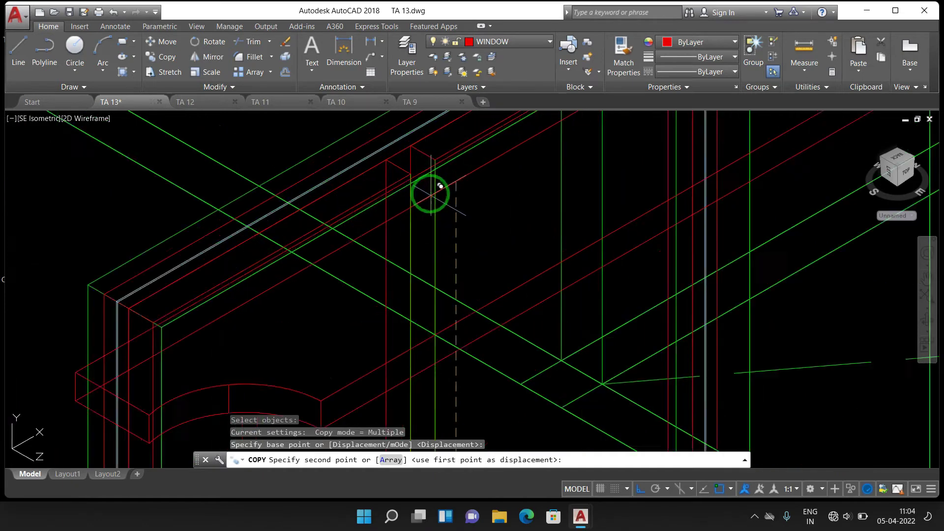
scroll(422, 194, "up", 1)
scroll(408, 209, "down", 2)
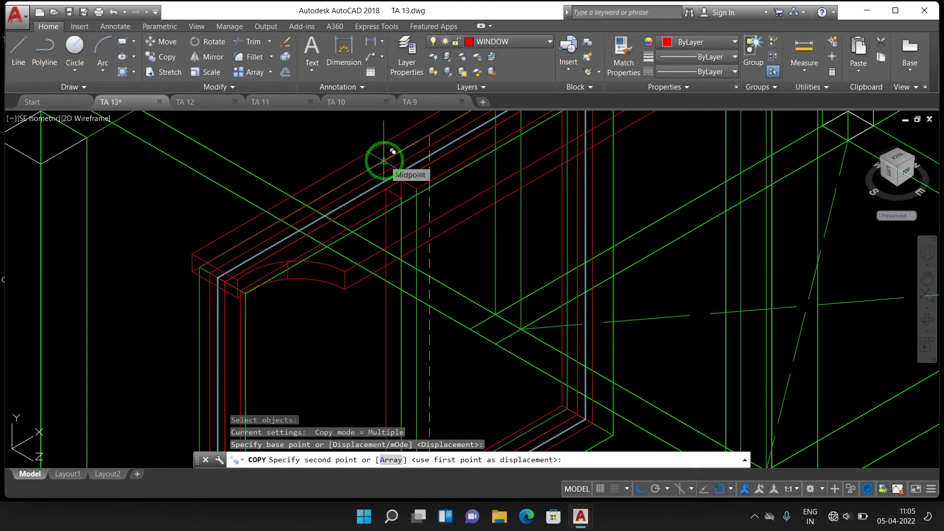
left_click(384, 161)
scroll(390, 243, "down", 3)
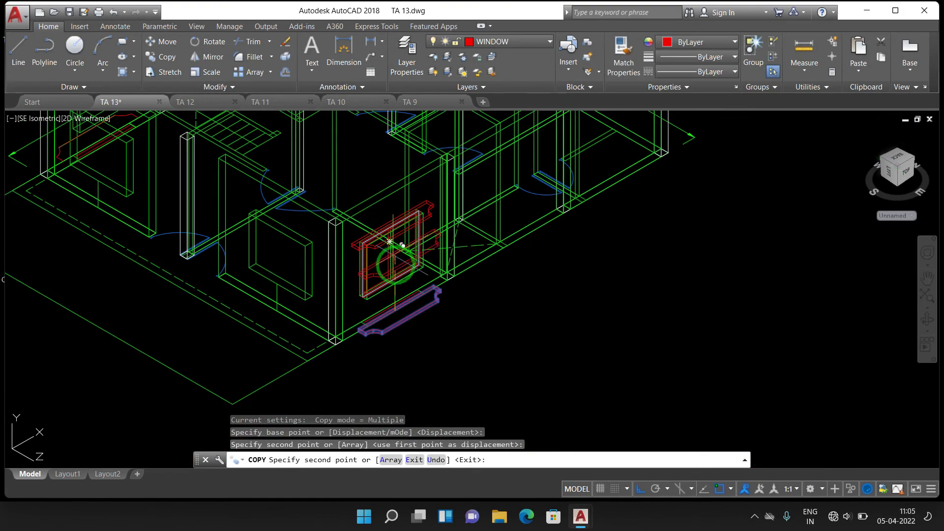
scroll(408, 278, "up", 4)
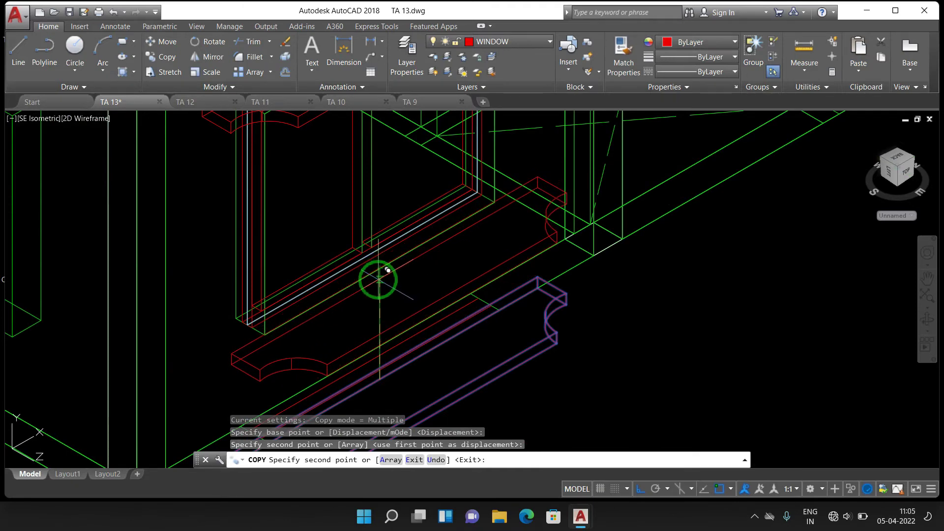
- Remove the accidental extra sill copy
left_click(380, 278)
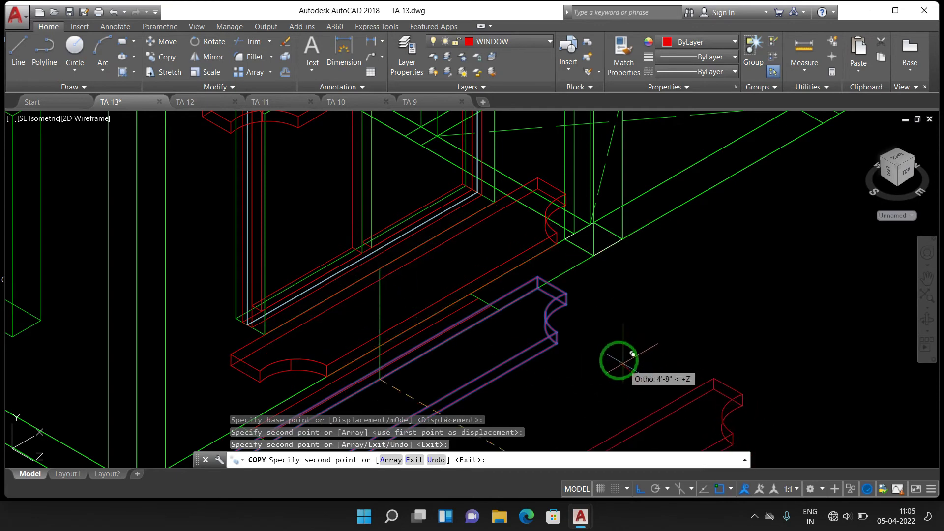
key("Escape")
left_click(538, 367)
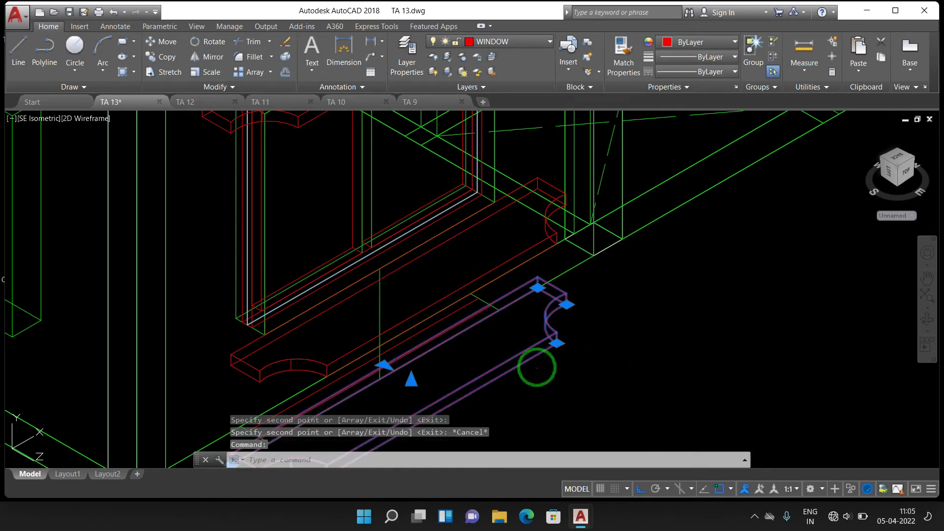
key("Delete")
scroll(555, 342, "down", 3)
- Switch the visual style to 2D wireframe, then to Realistic
type("v")
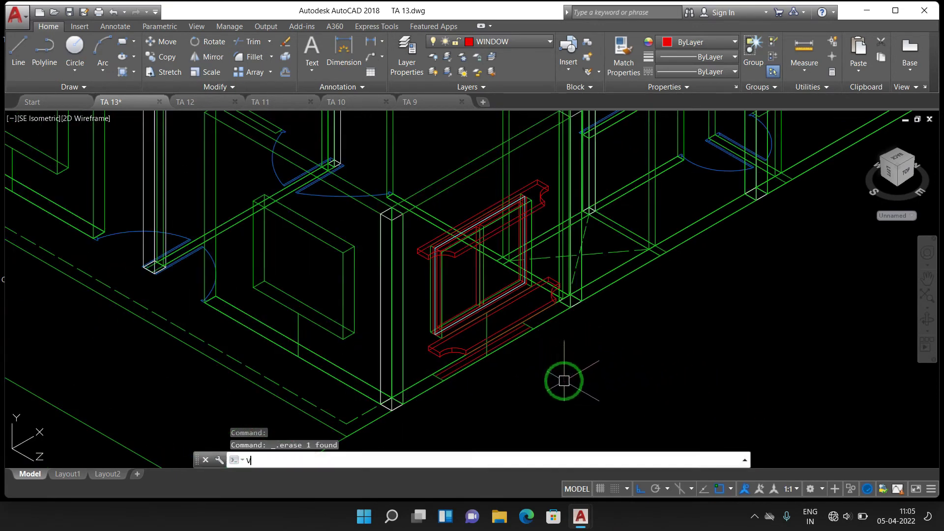
type("s")
key("Return")
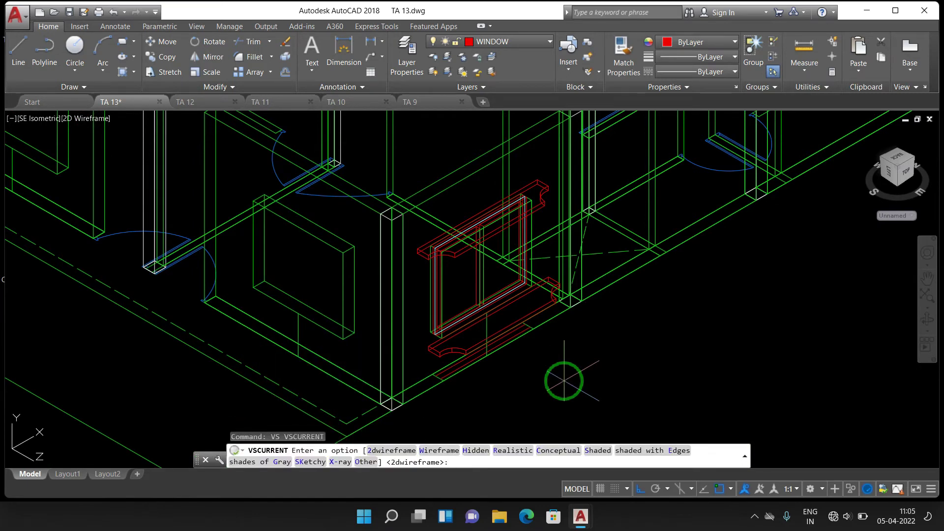
key("Return")
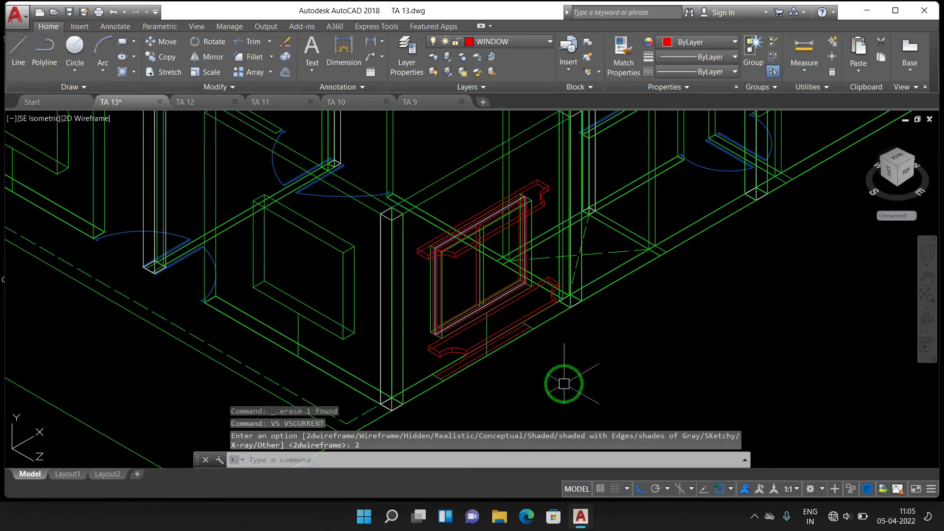
type("vs")
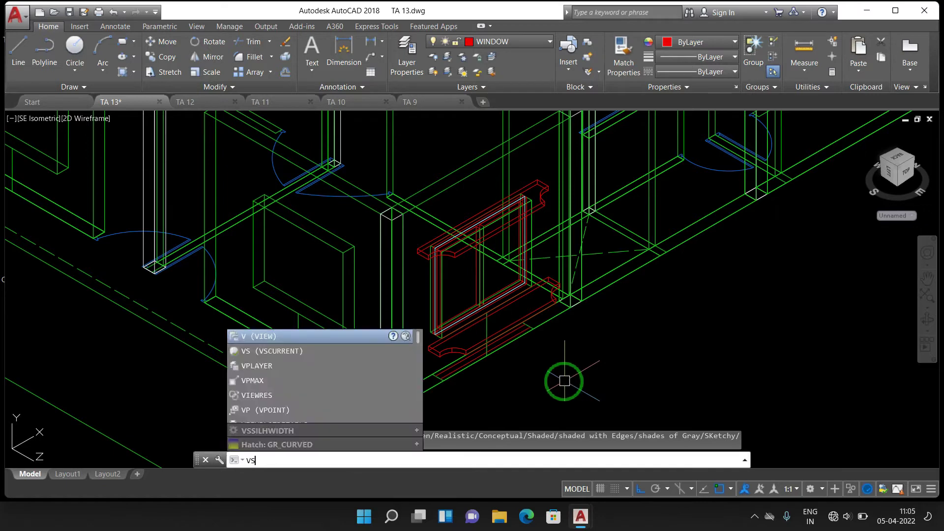
key("Return")
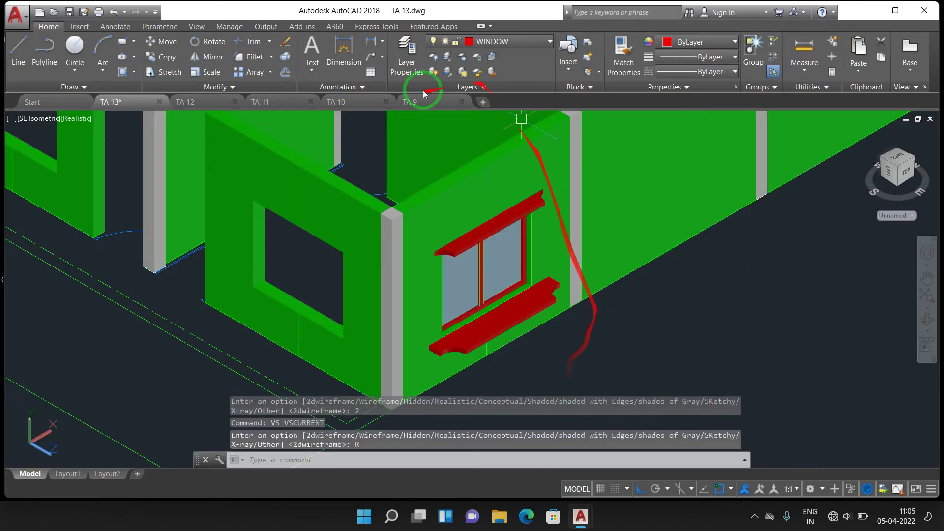
scroll(451, 295, "up", 3)
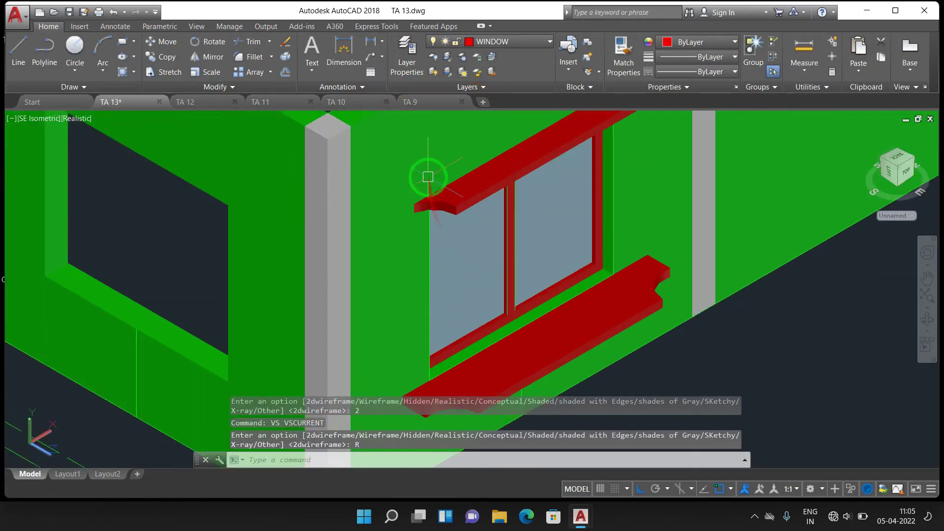
scroll(429, 176, "up", 5)
scroll(614, 243, "down", 3)
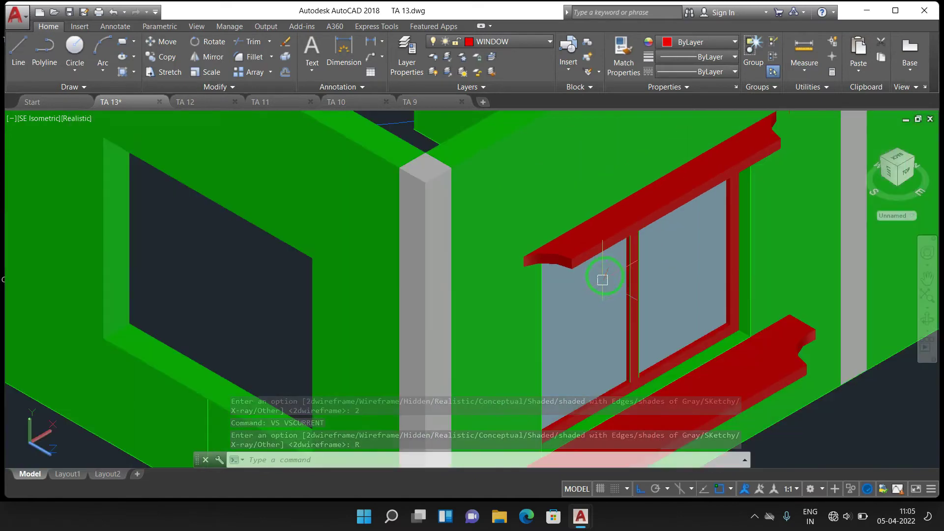
- Erase the red sill copy above the window
left_click(625, 224)
key("Delete")
scroll(629, 359, "down", 4)
scroll(626, 354, "up", 4)
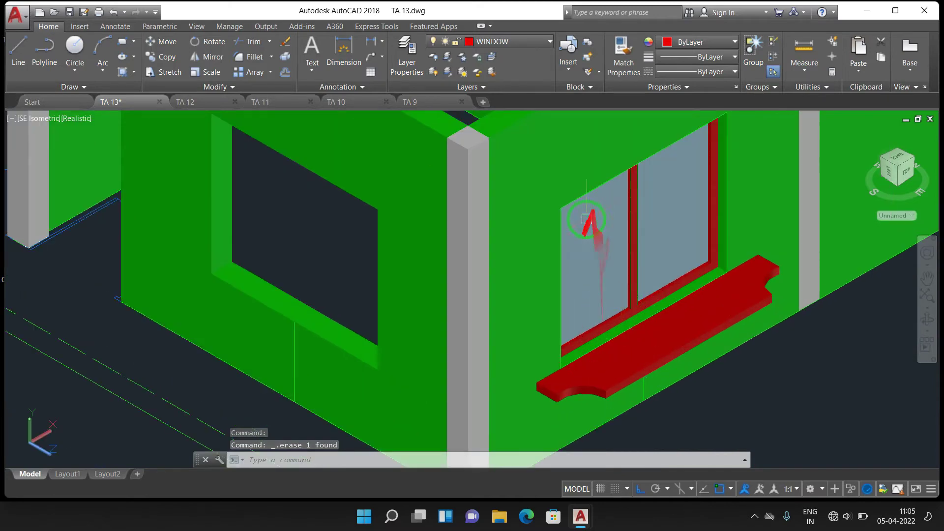
key("Escape")
type("3")
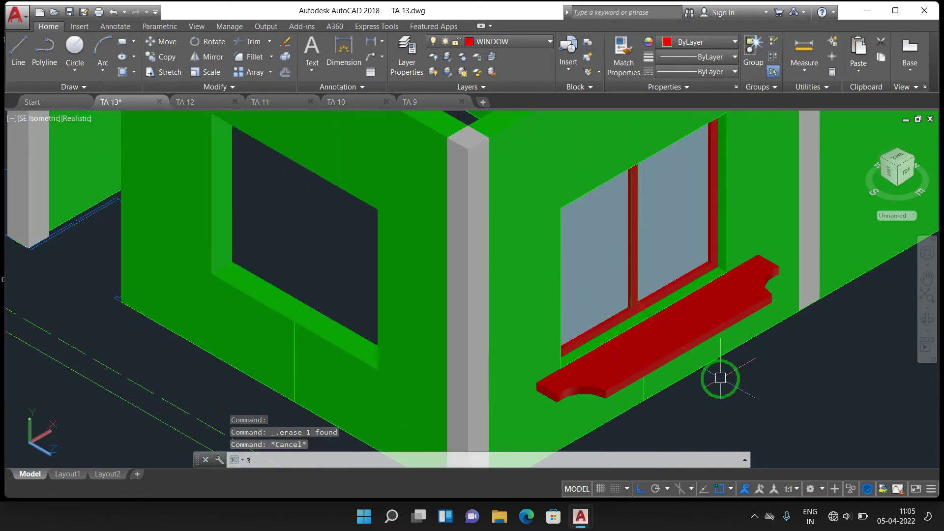
- Abandon a first 3DARRAY attempt and reset the UCS to World
type("A")
key("Return")
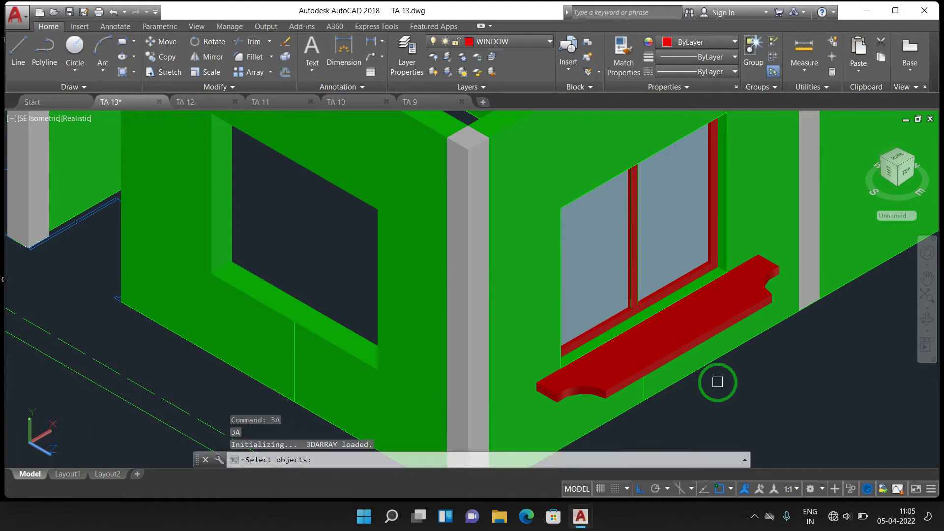
key("Escape")
key("Escape")
key("Escape")
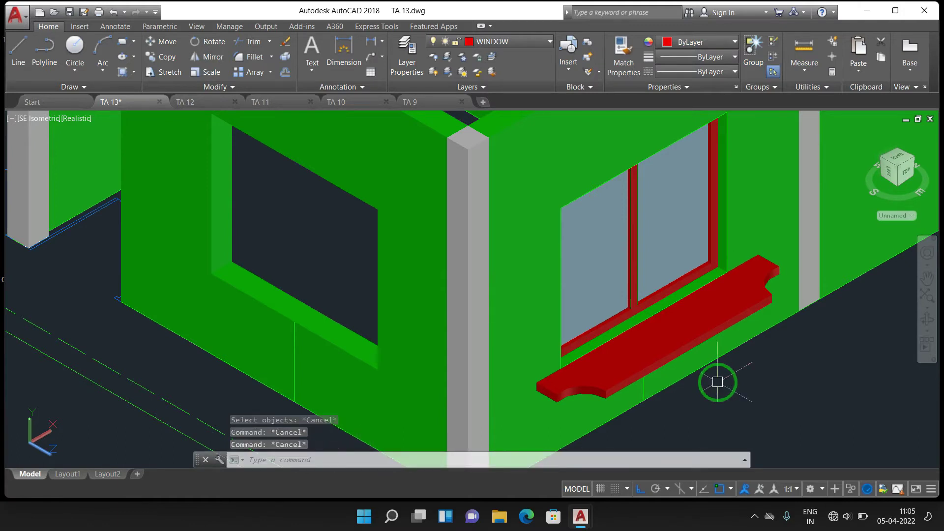
type("ucs")
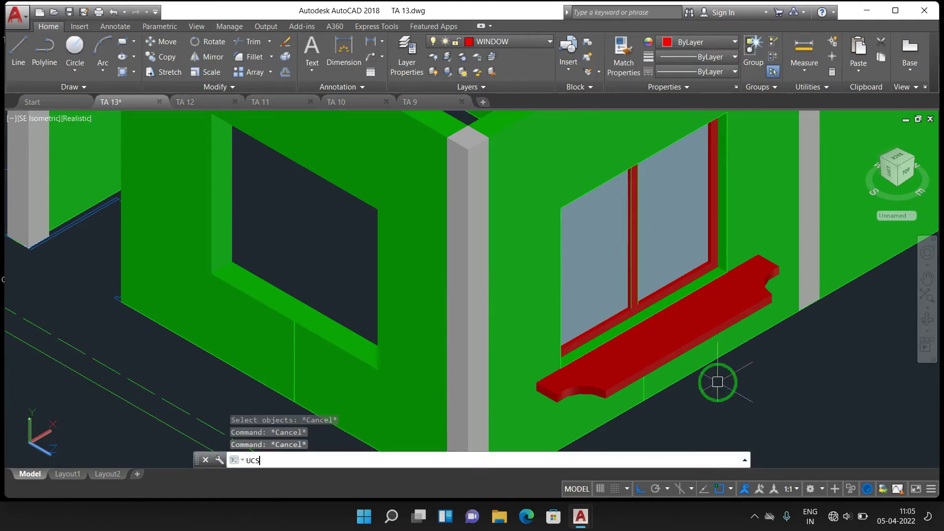
key("Return")
type("w")
key("Return")
key("Escape")
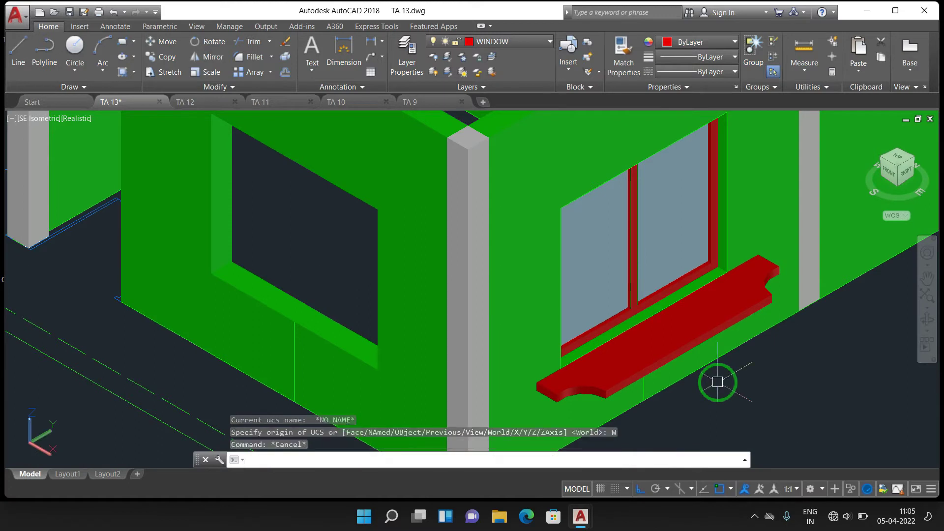
key("Escape")
- 3D-array the lower sill rectangularly: 1 row, 1 column, 2 levels spaced 1200 apart
type("a")
key("Return")
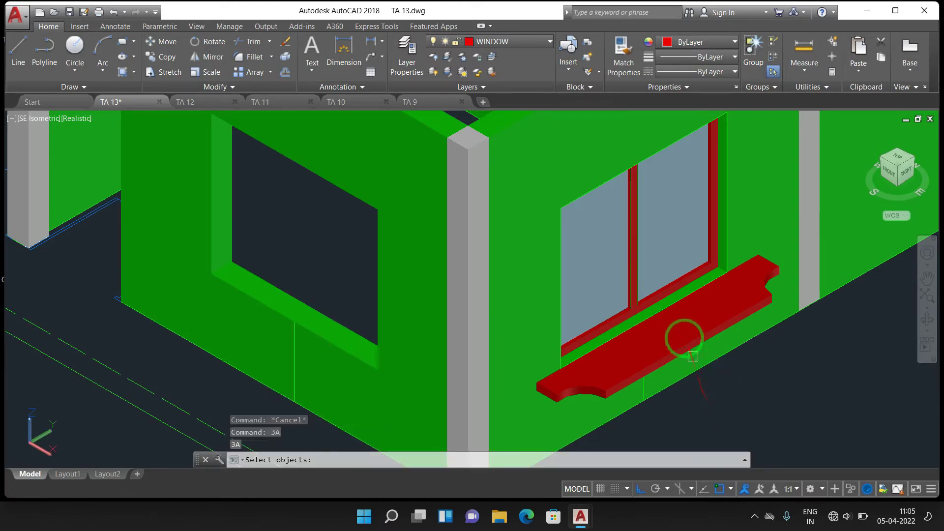
left_click(680, 328)
key("Return")
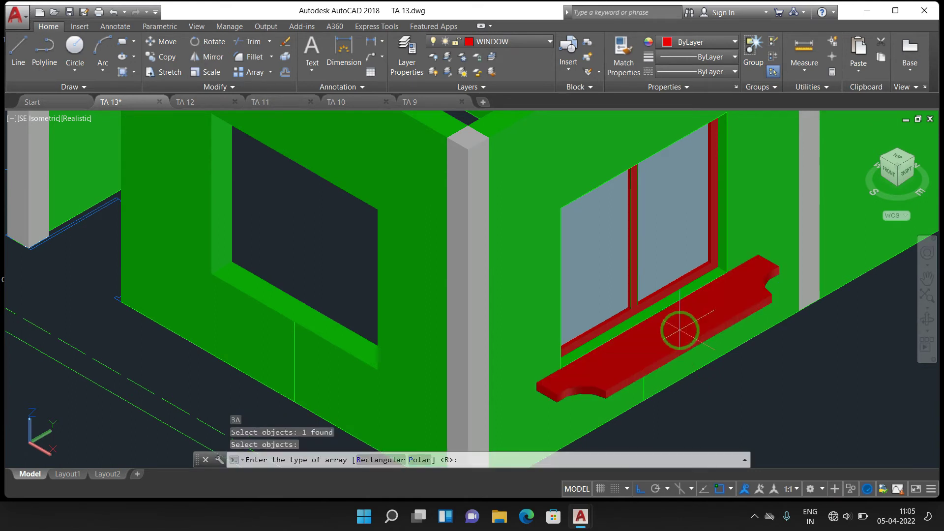
key("Return")
key("Return")
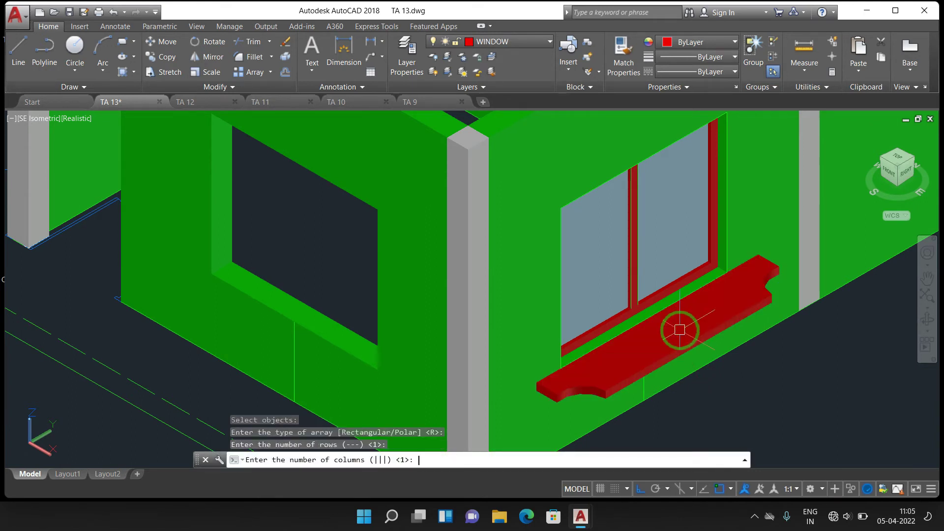
key("Return")
type("2")
key("Return")
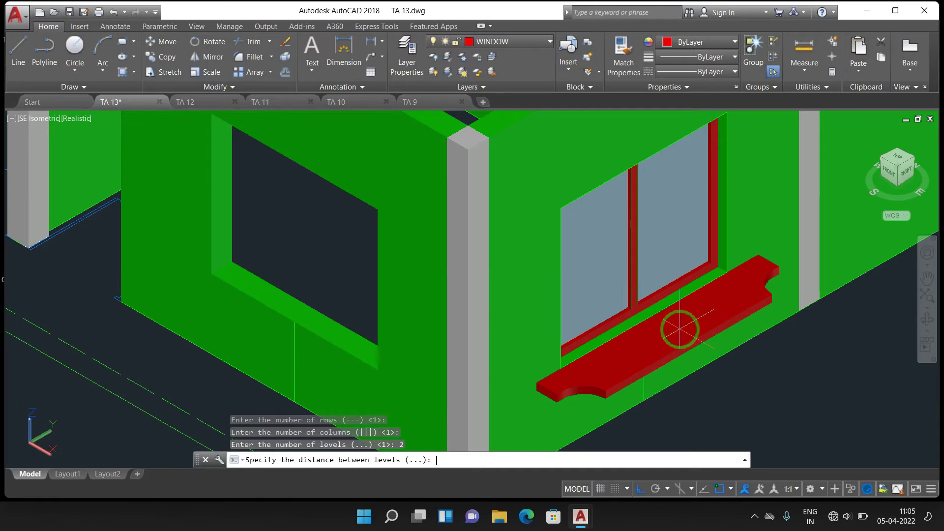
type("1200")
key("Return")
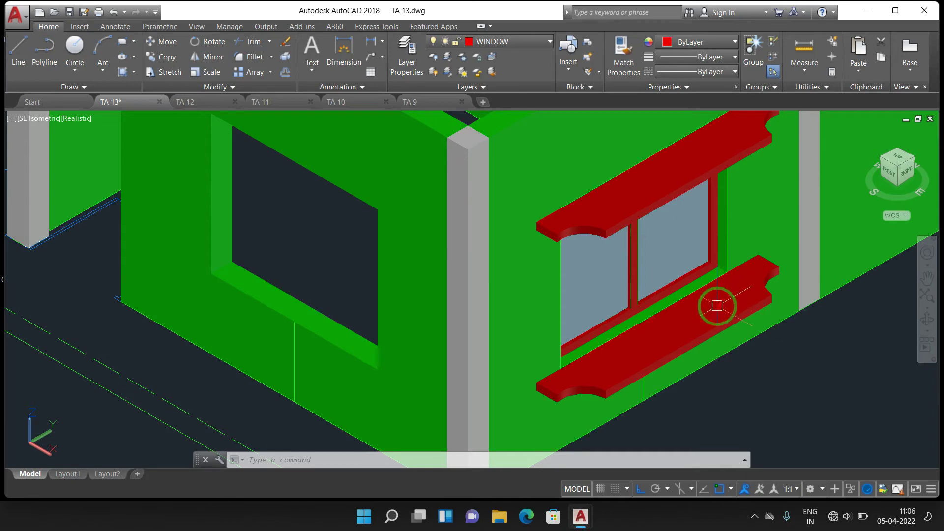
scroll(721, 304, "up", 2)
- Draw a small circle on the lower red sill as the bar's base
key("Escape")
key("Escape")
key("Escape")
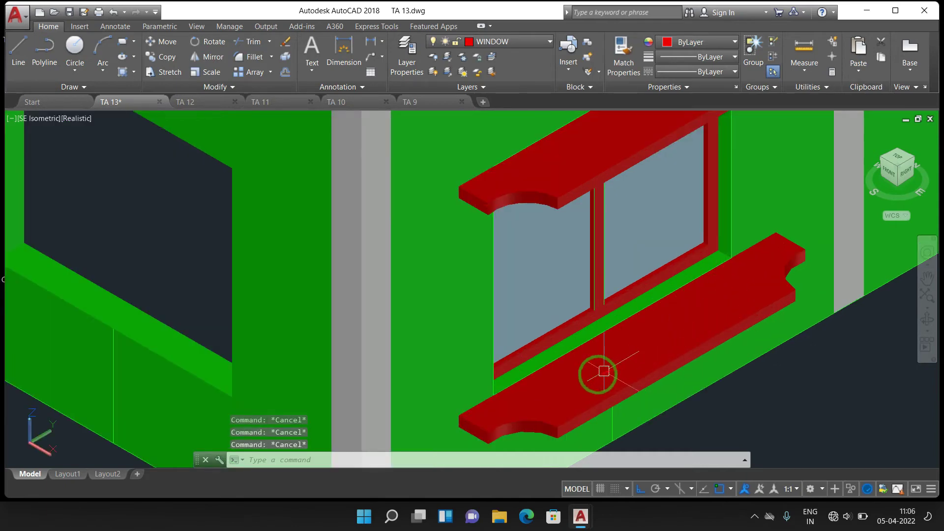
type("c")
key("Return")
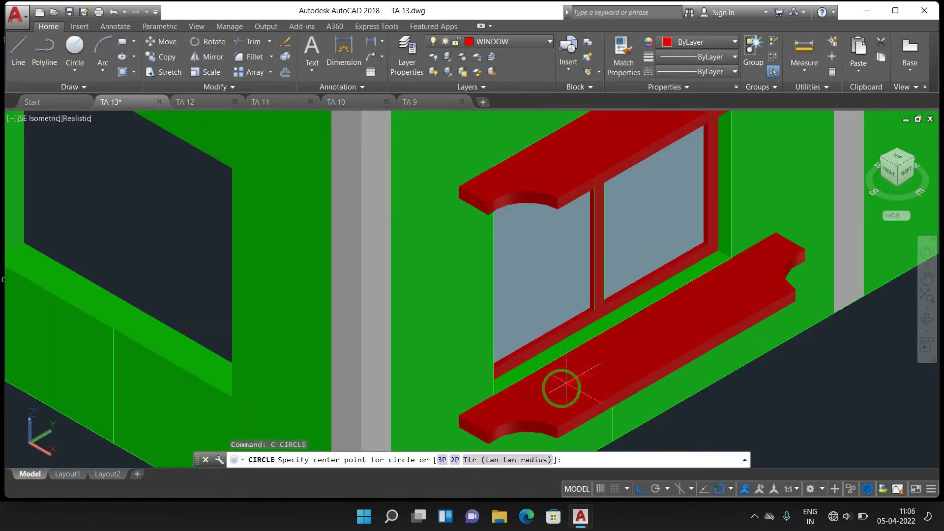
left_click(528, 402)
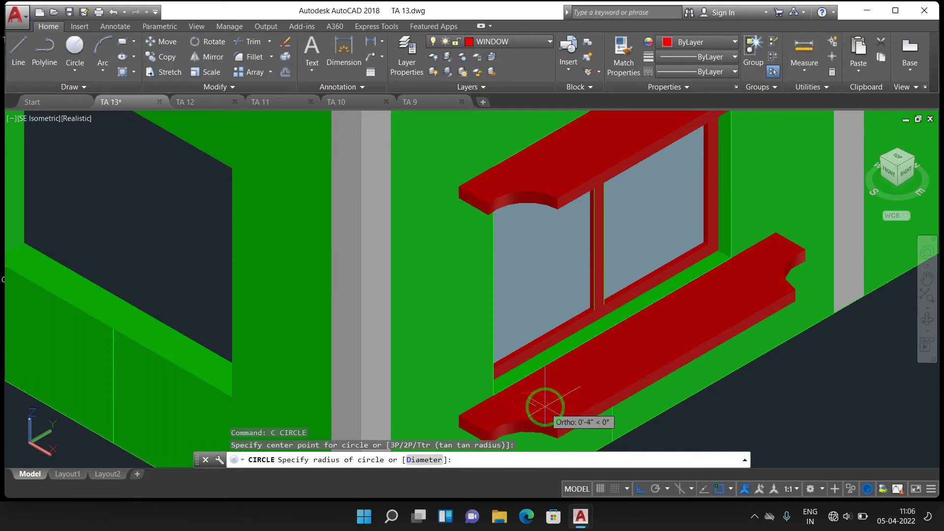
left_click(545, 402)
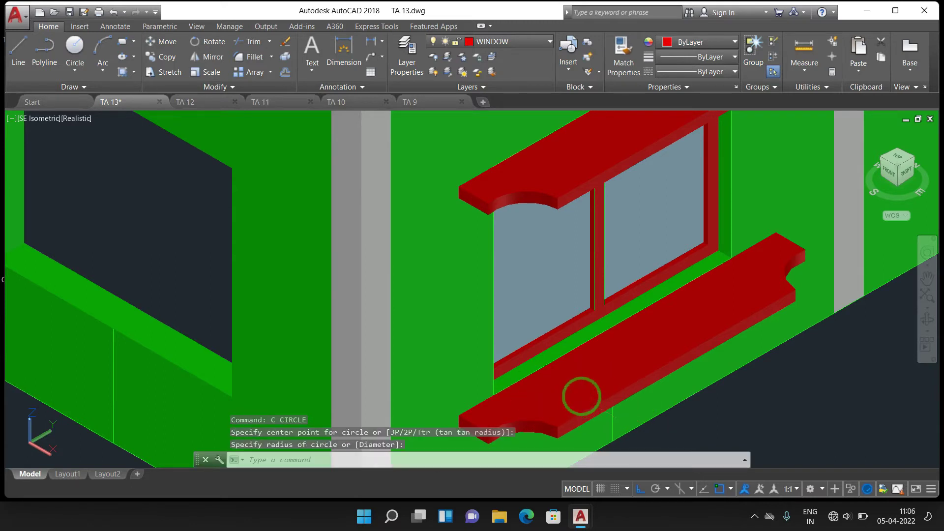
- Switch the visual style to 2D Wireframe
key("Escape")
type("v")
key("Return")
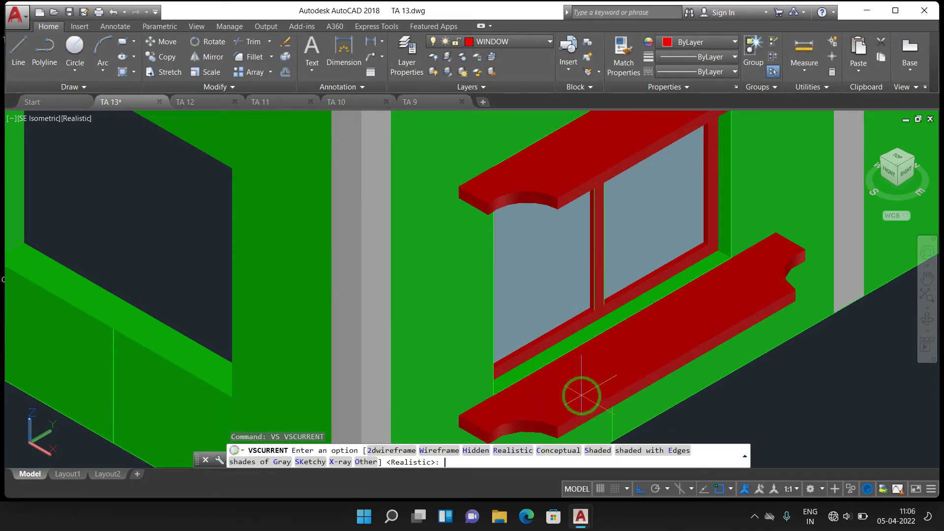
key("Return")
key("Escape")
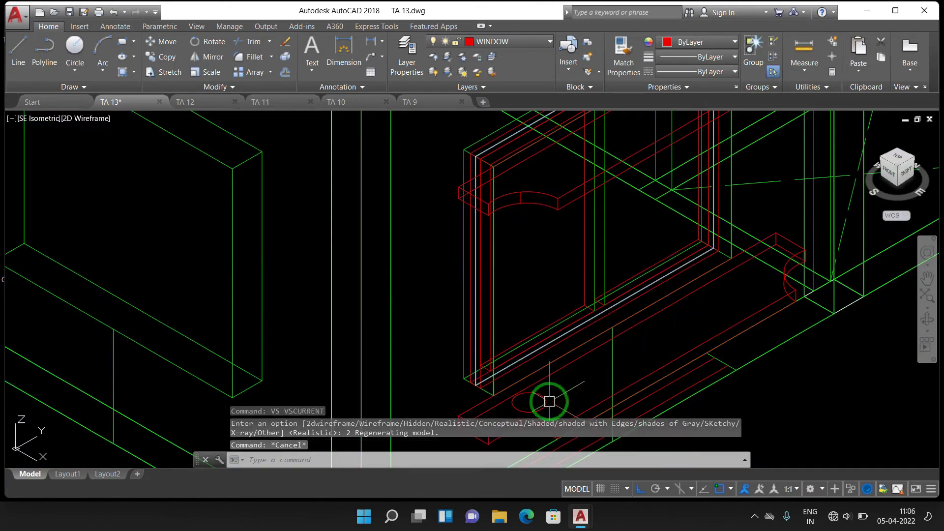
- Extrude the circle upward into a cylindrical bar reaching the upper sill
type("EXT")
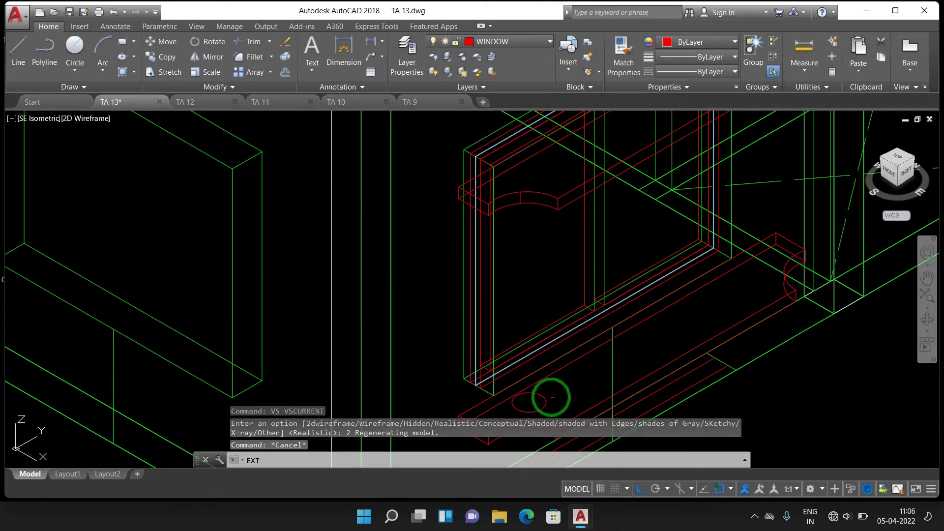
key("Return")
left_click(543, 396)
key("Return")
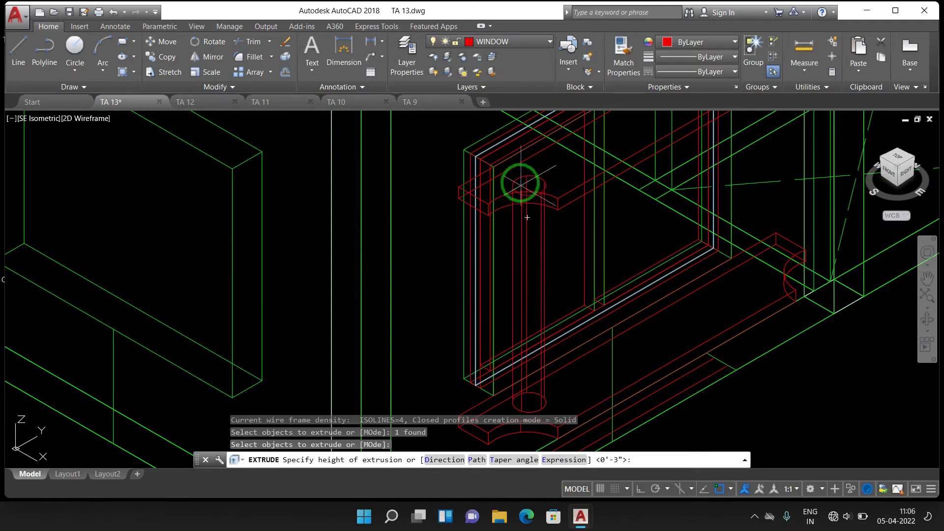
left_click(519, 176)
scroll(526, 330, "down", 2)
scroll(525, 330, "down", 2)
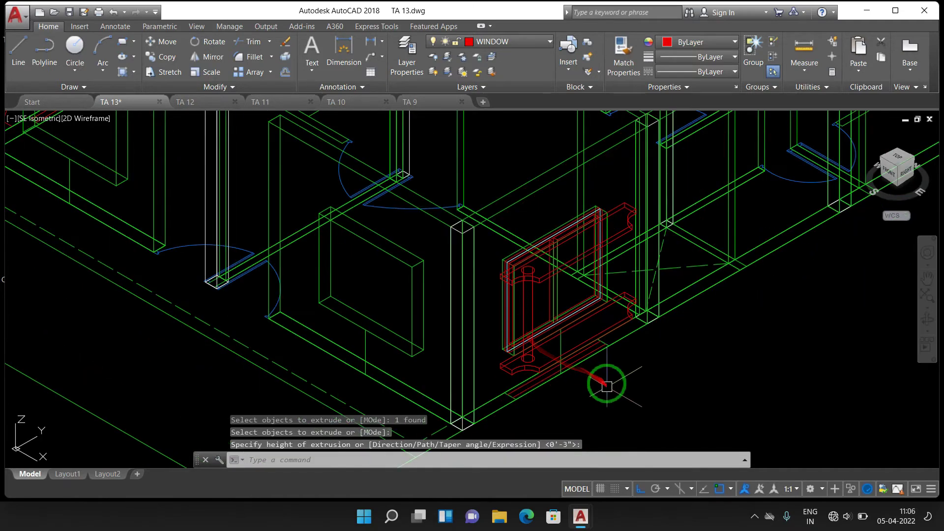
scroll(606, 383, "up", 2)
key("Escape")
key("Escape")
type("m")
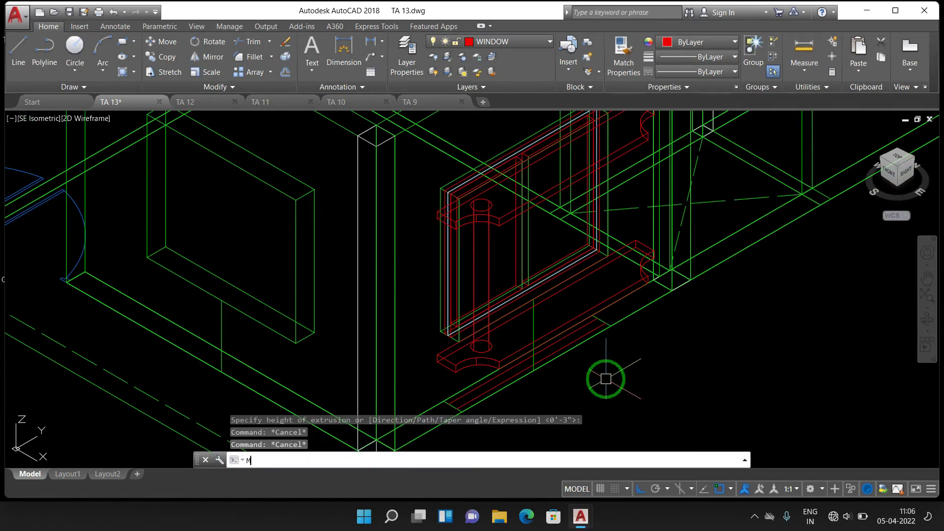
type("i")
key("Return")
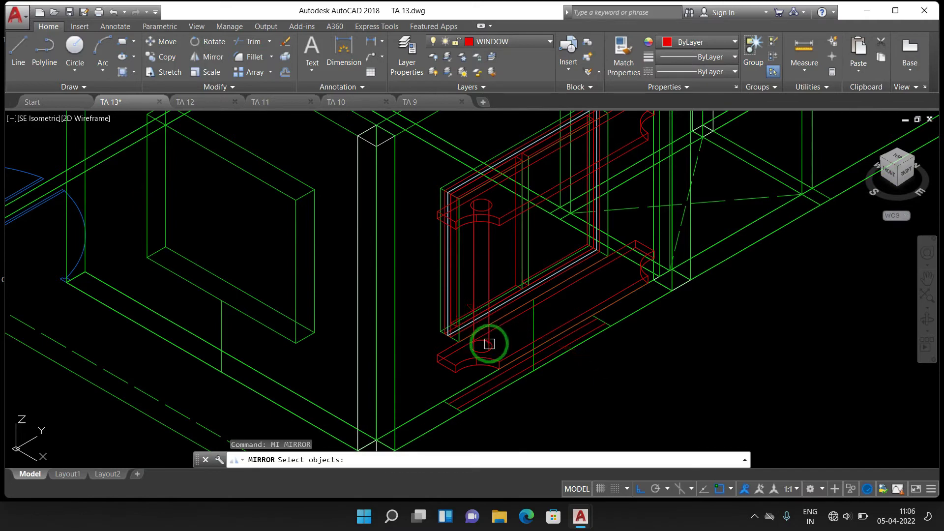
left_click(489, 344)
key("Return")
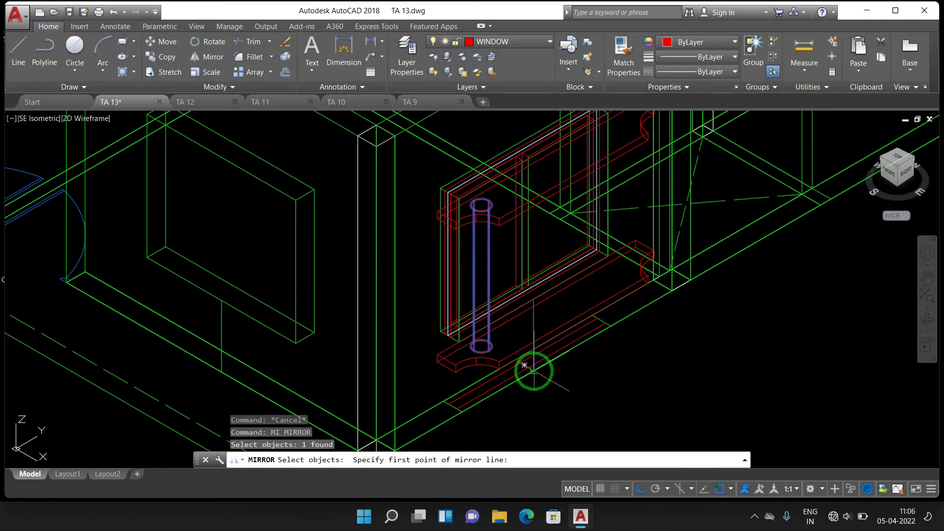
left_click(534, 370)
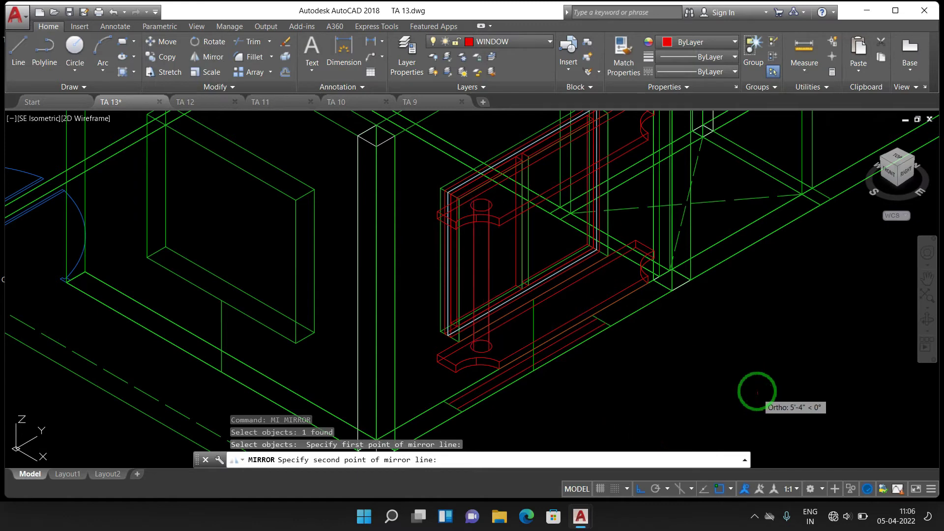
key("Escape")
scroll(565, 350, "up", 2)
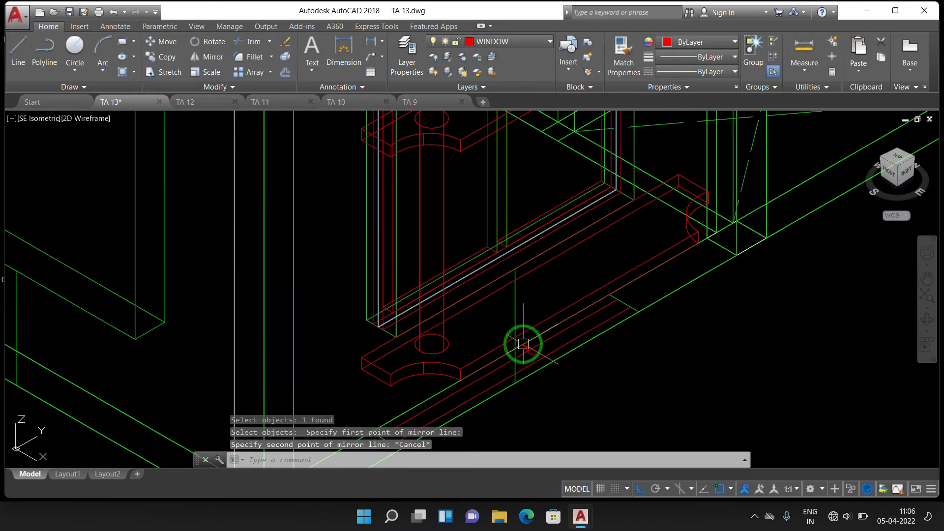
scroll(523, 344, "up", 2)
key("Escape")
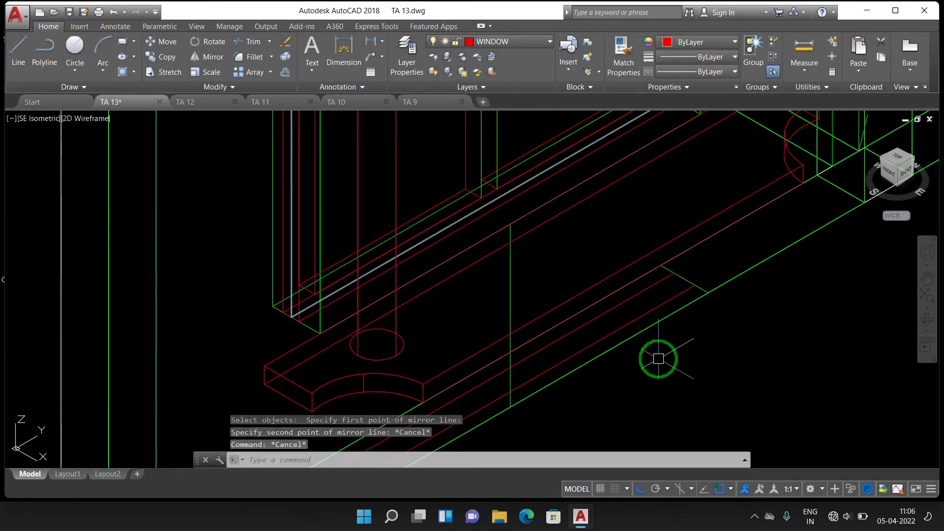
type("M")
key("Return")
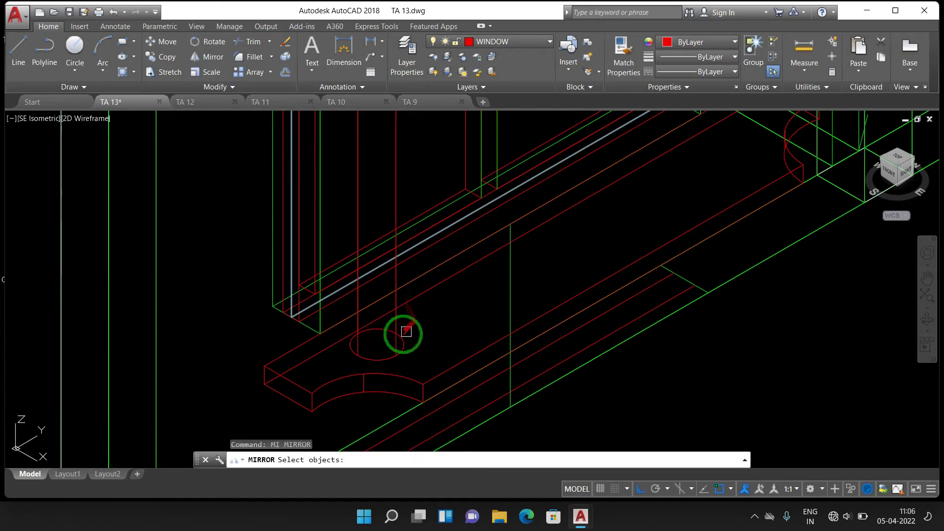
left_click(393, 338)
key("Return")
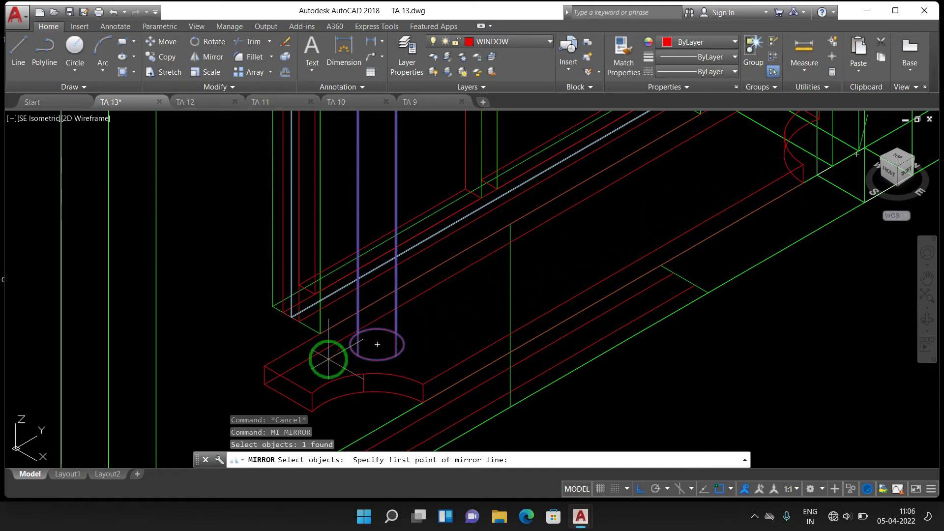
key("Escape")
key("Escape")
key("Escape")
key("Escape")
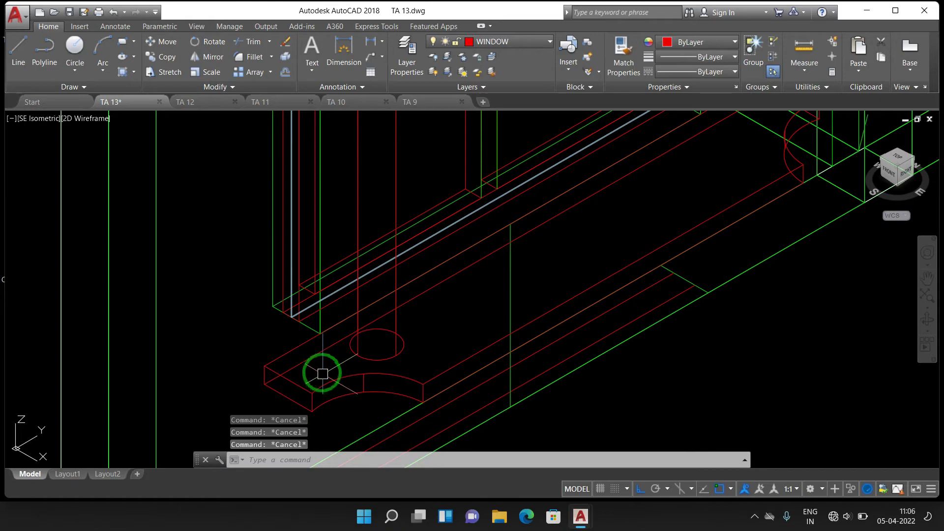
type("L")
key("Return")
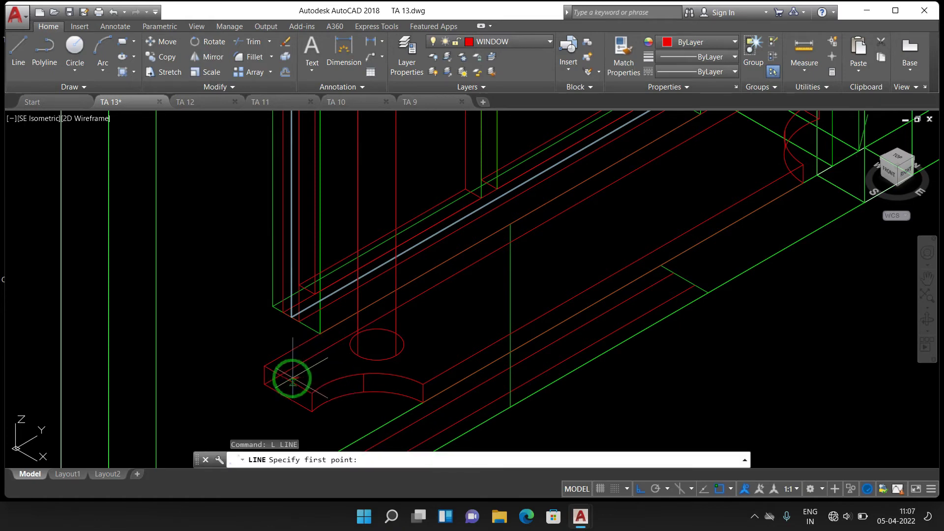
left_click(288, 380)
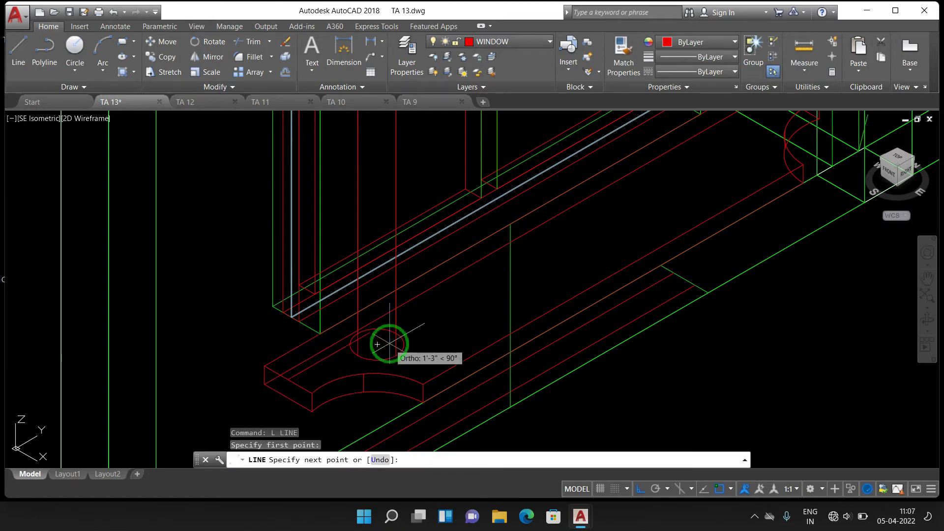
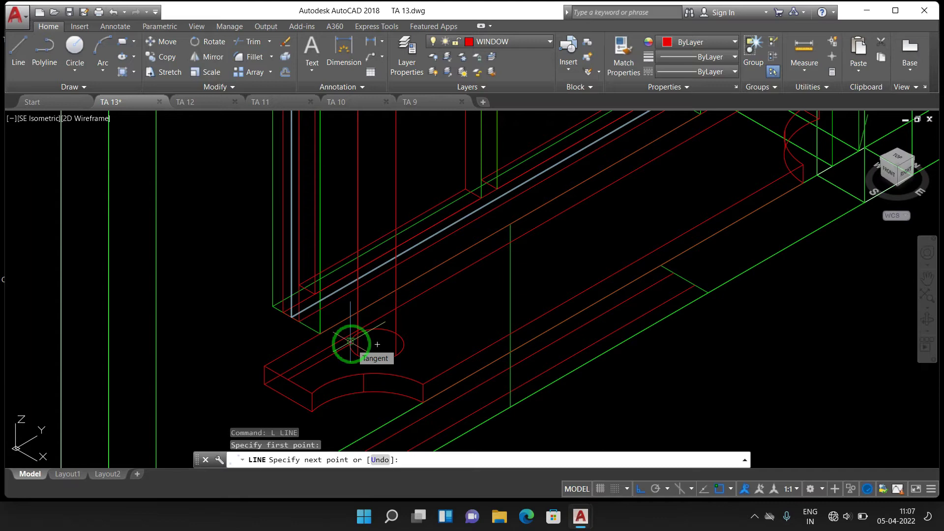
- Finish the tangent helper line, then place and delete a temporary 1-foot dimension at the base corner
left_click(377, 344)
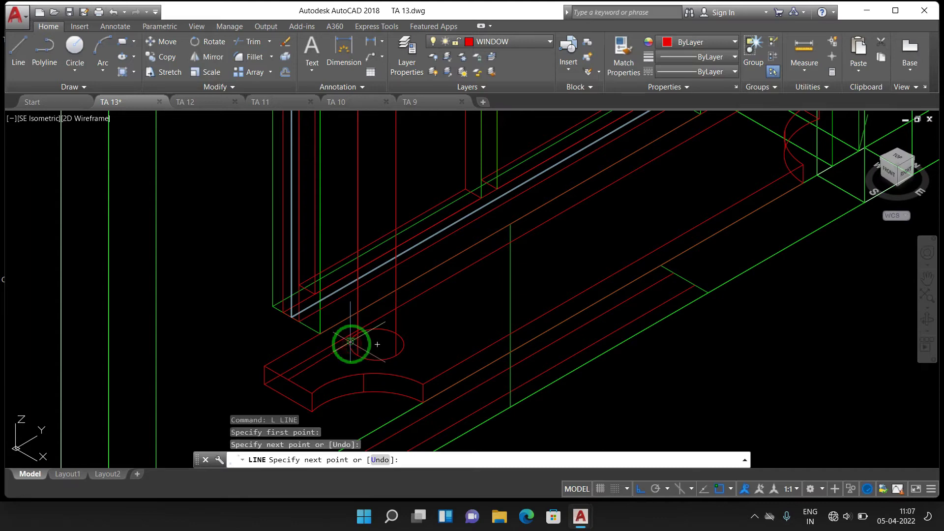
key("Escape")
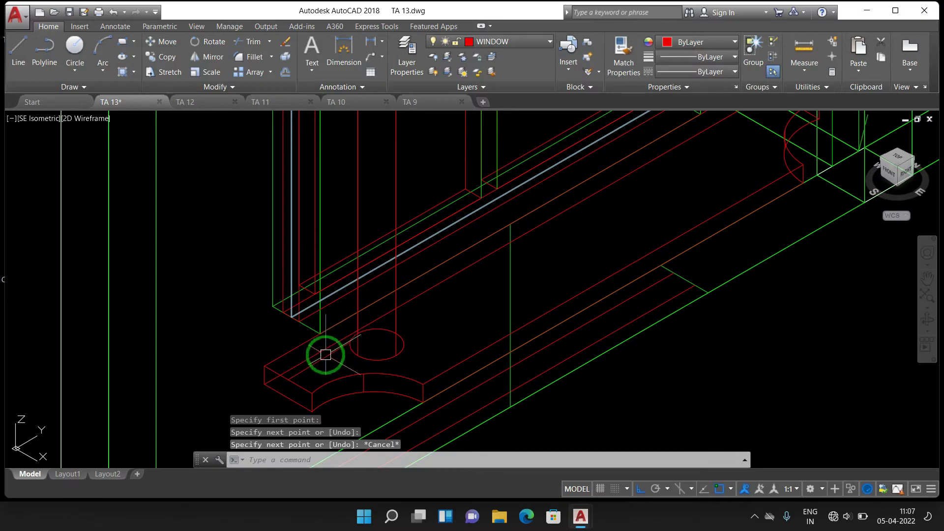
type("DLI")
key("Return")
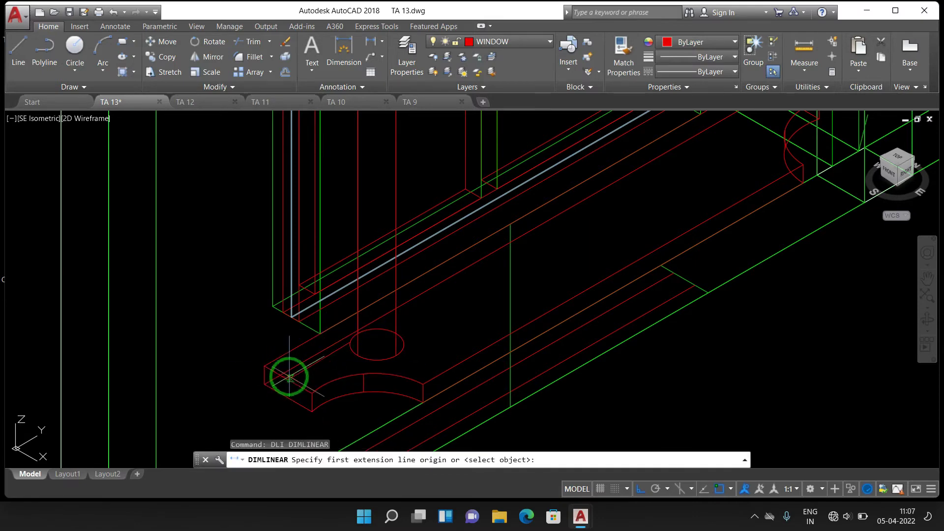
left_click(288, 378)
type("1'")
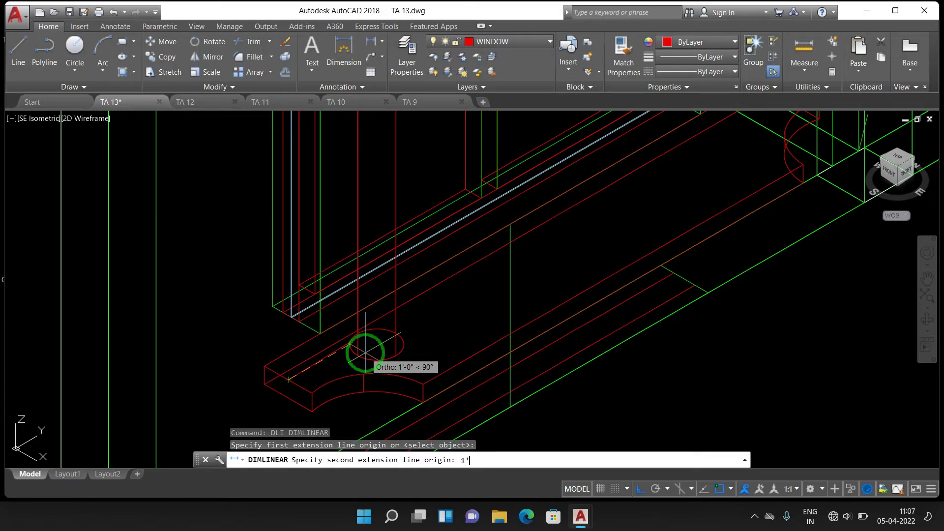
key("Return")
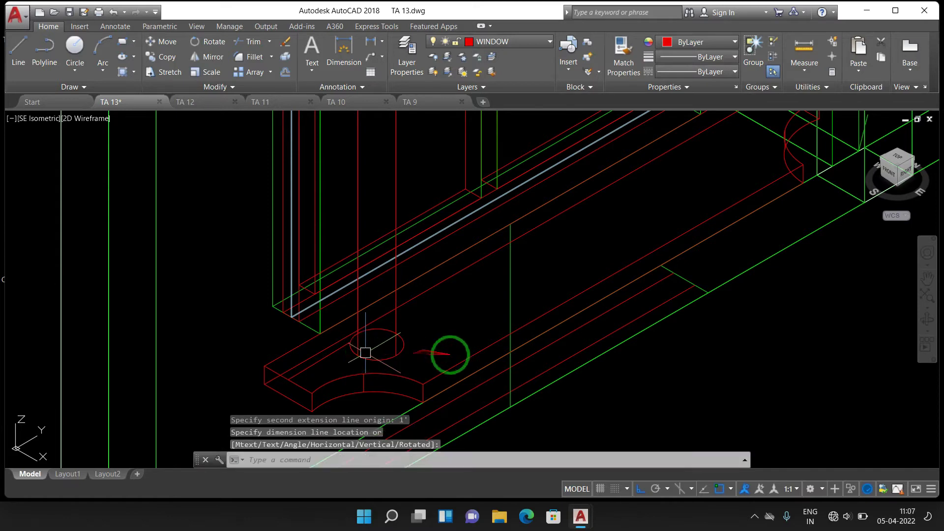
left_click(326, 355)
key("Delete")
- Draw a line from the circle's centre to a snapped point along the sill
type("L")
key("Return")
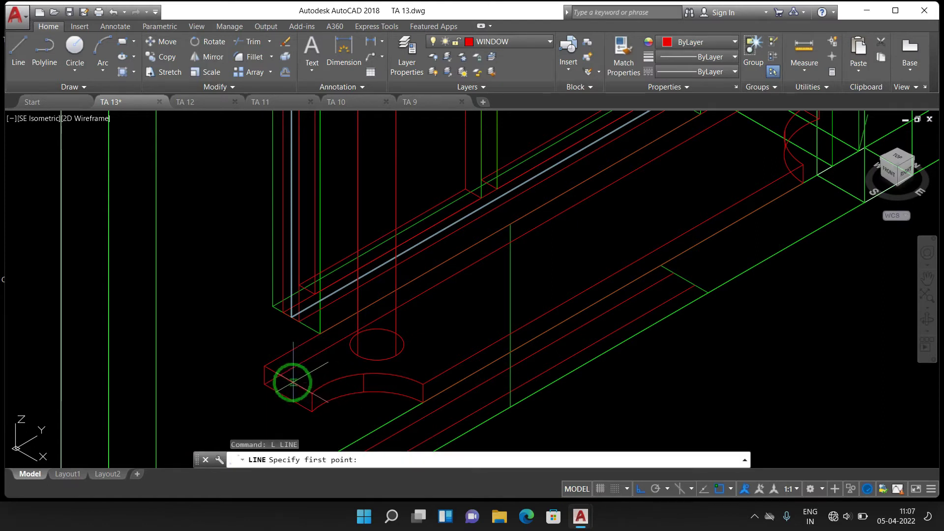
left_click(294, 383)
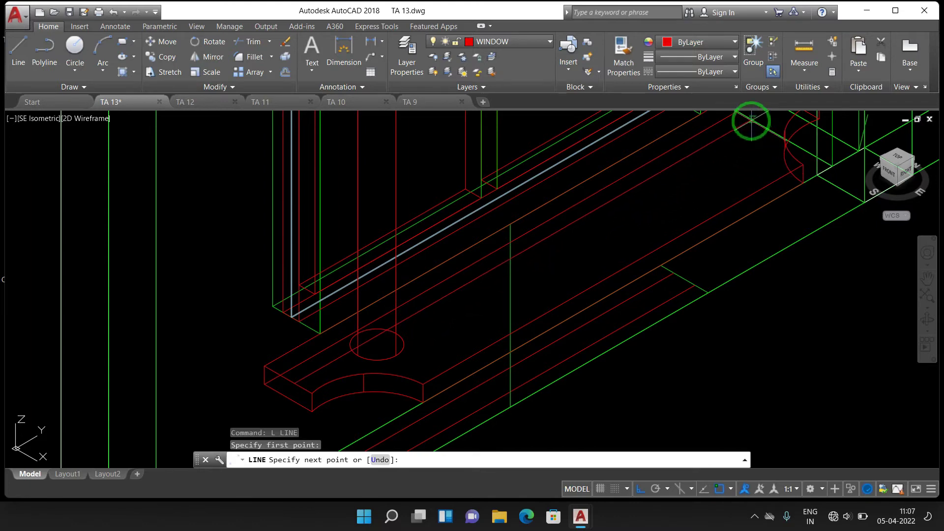
left_click(751, 119)
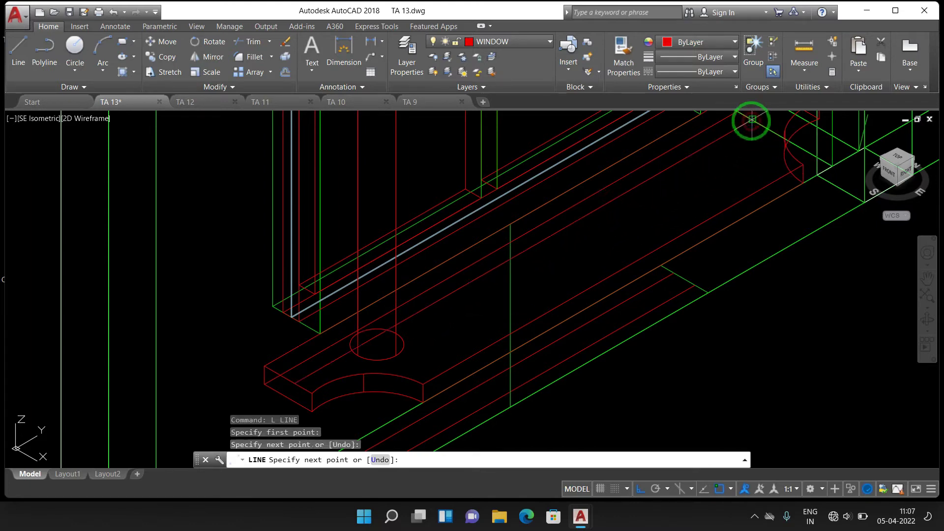
key("Escape")
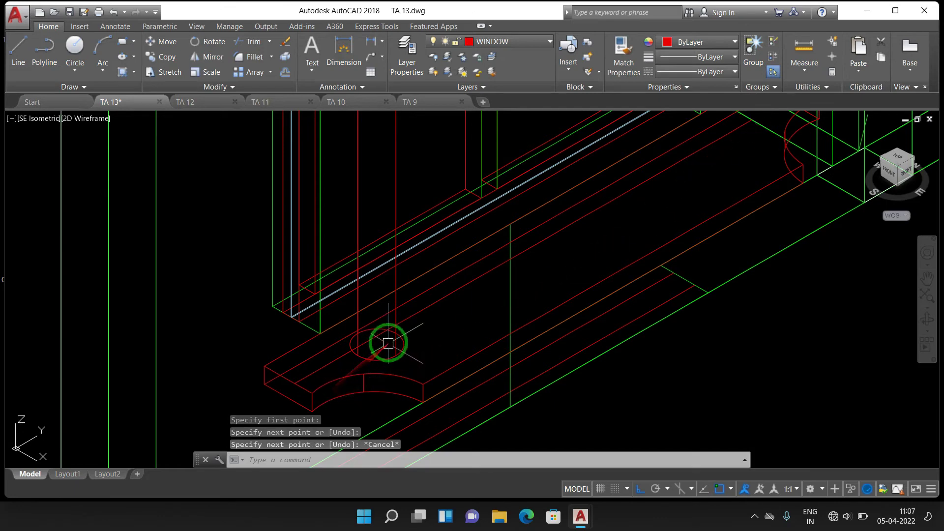
- Move the cylinder from its centre slightly to the left on the base block
scroll(388, 343, "up", 2)
key("Escape")
key("Escape")
type("M")
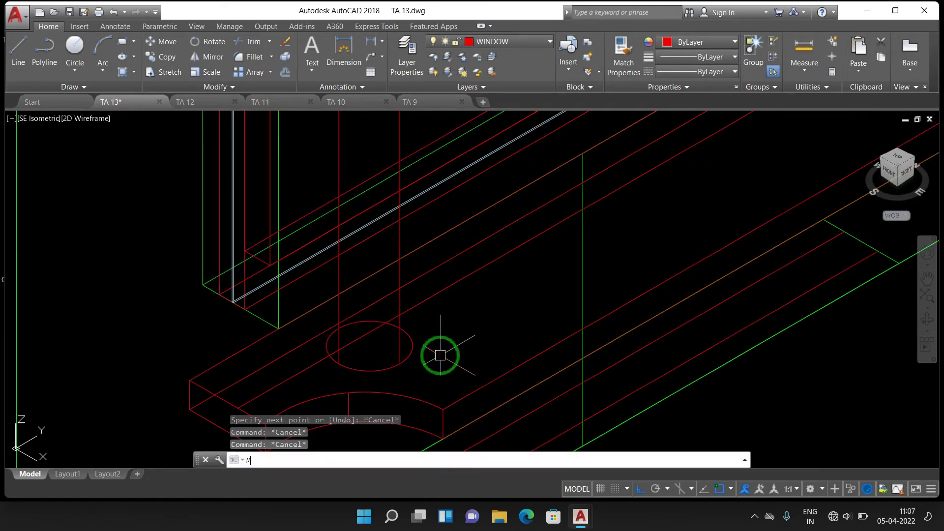
key("Return")
left_click(387, 369)
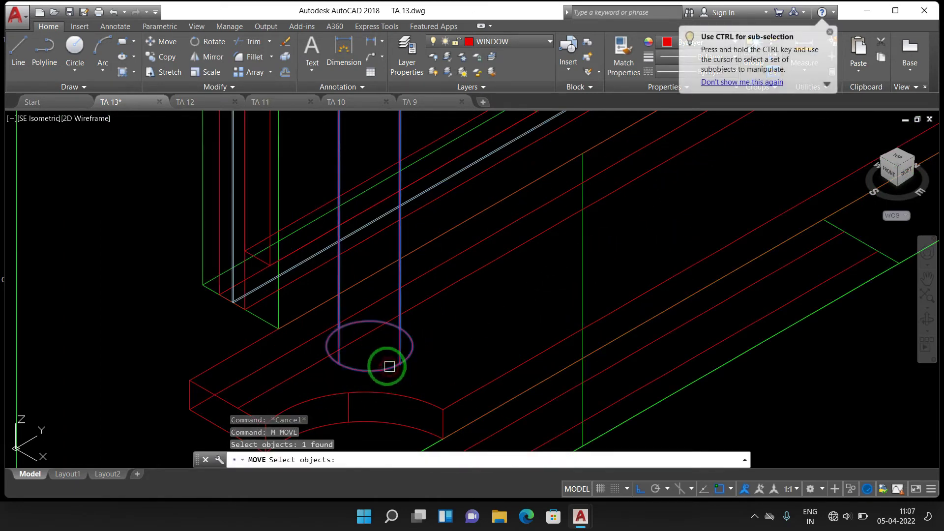
key("Return")
left_click(373, 348)
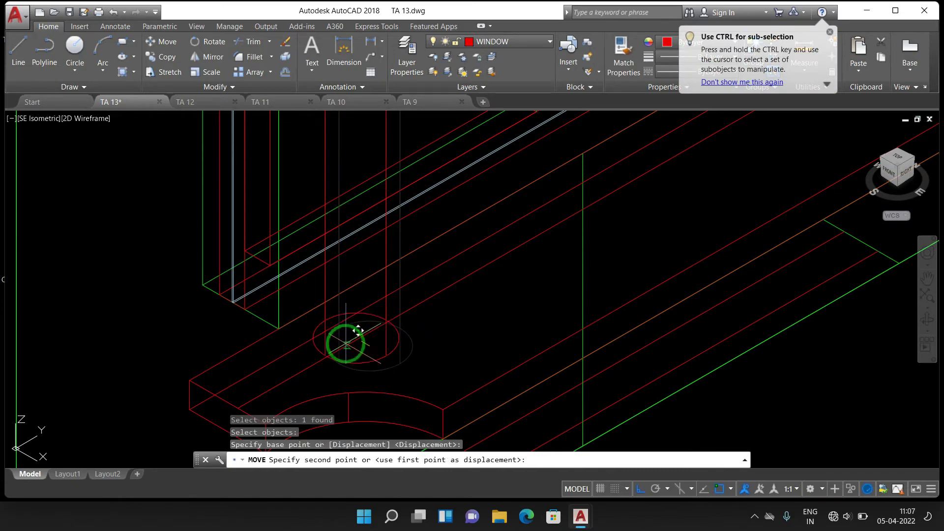
left_click(351, 350)
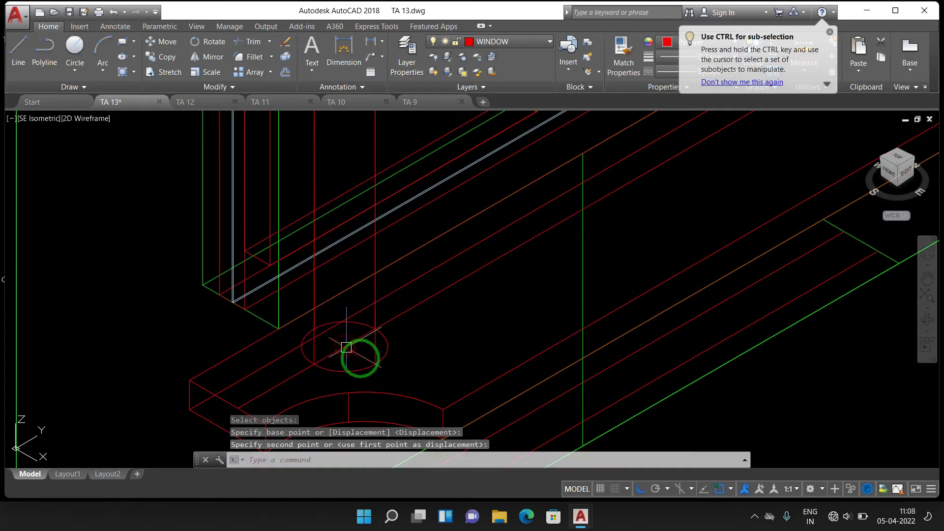
key("Escape")
key("Escape")
key("Escape")
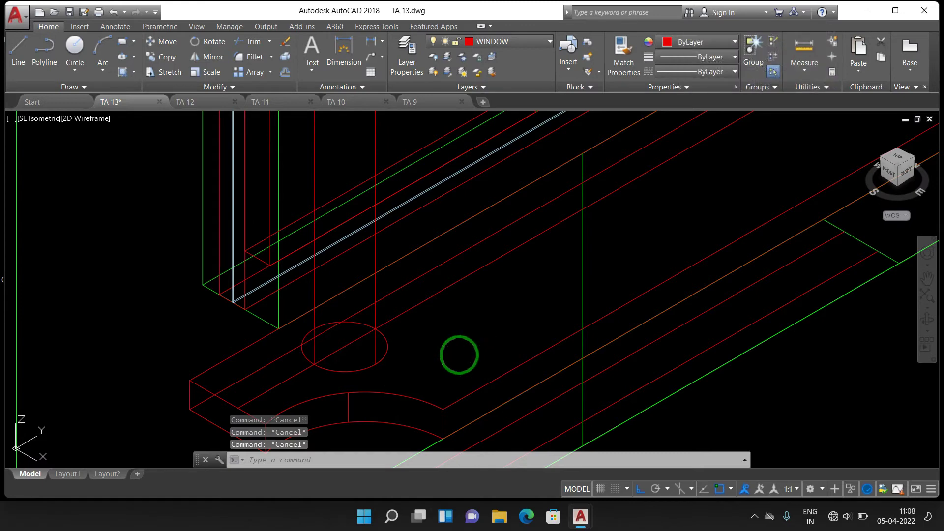
- Start mirroring the cylinder, then abandon it and zoom the view
type("M")
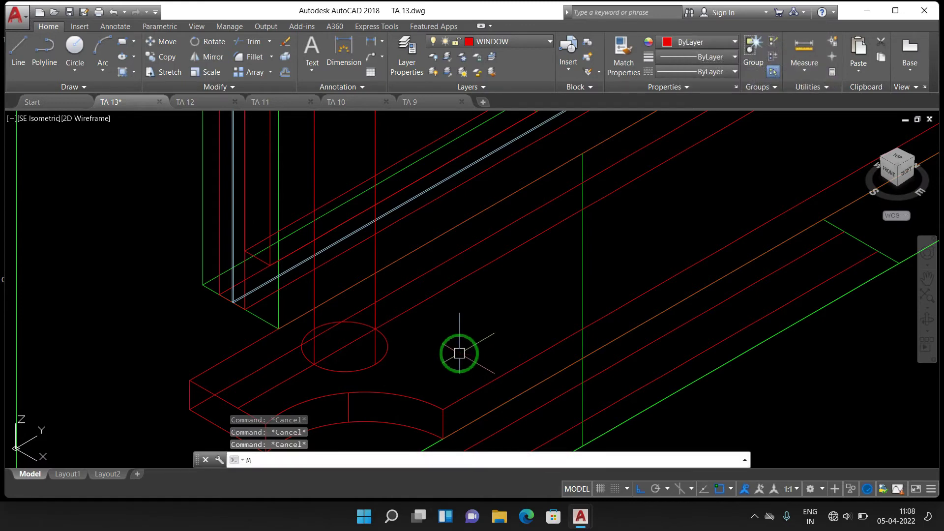
type("I")
key("Return")
left_click(382, 359)
key("Return")
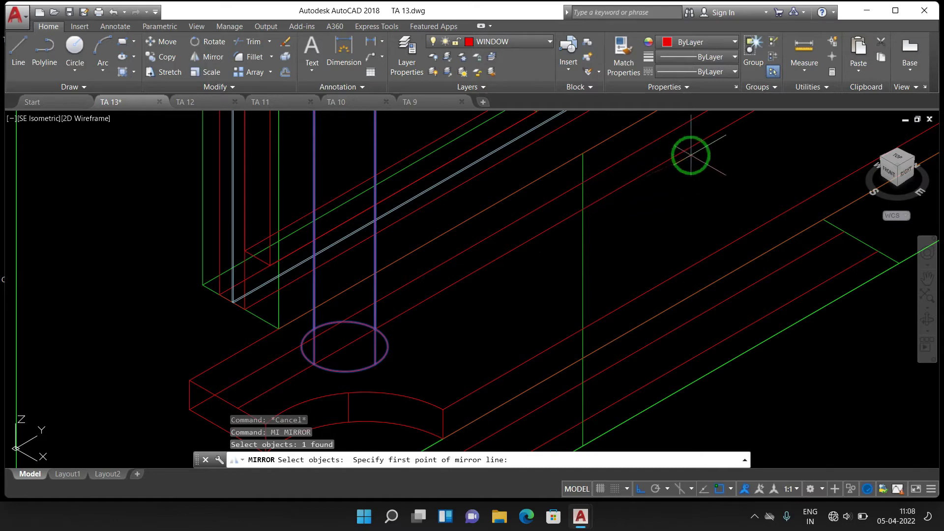
scroll(589, 261, "down", 5)
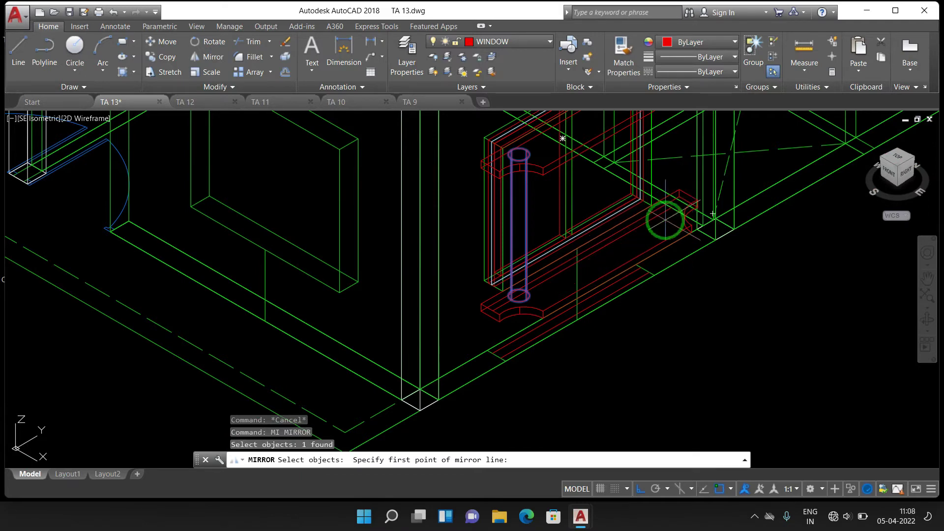
key("Escape")
key("Escape")
key("Escape")
scroll(685, 199, "up", 3)
scroll(564, 238, "down", 2)
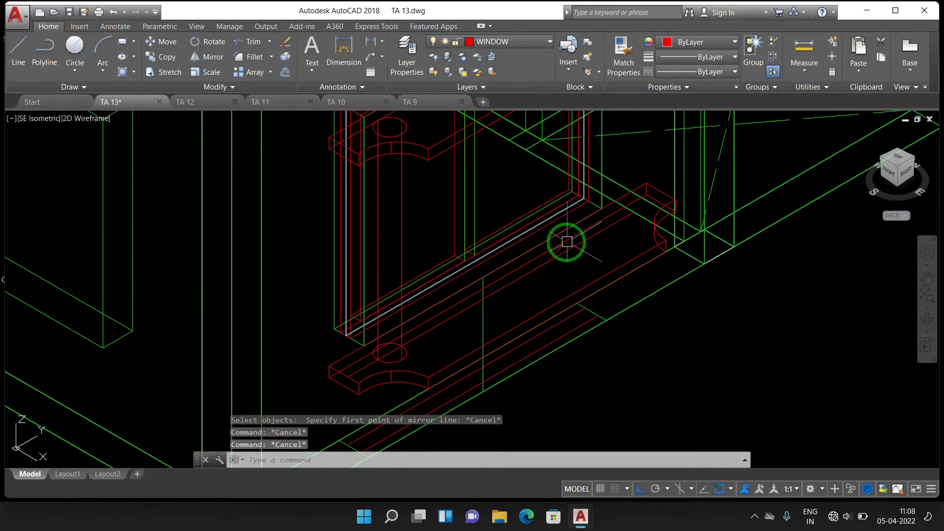
scroll(396, 361, "up", 2)
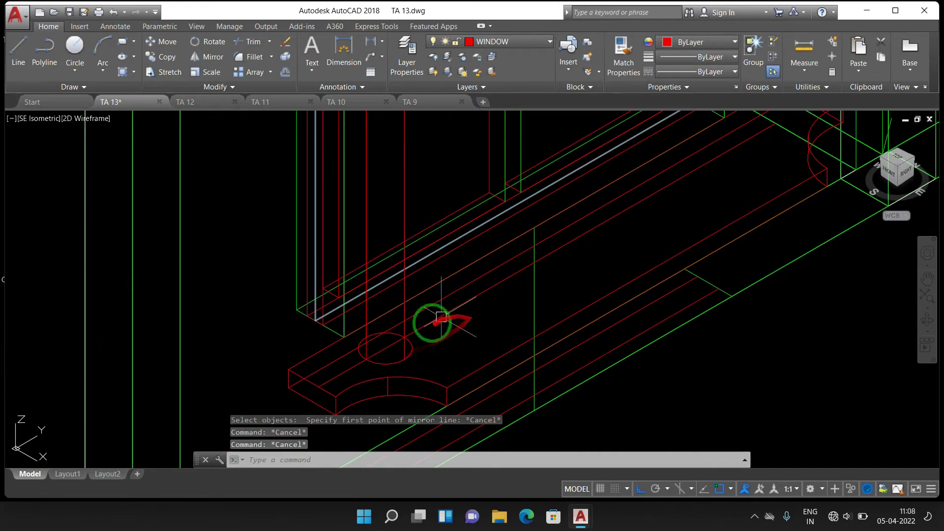
scroll(352, 374, "up", 2)
type("l")
key("Return")
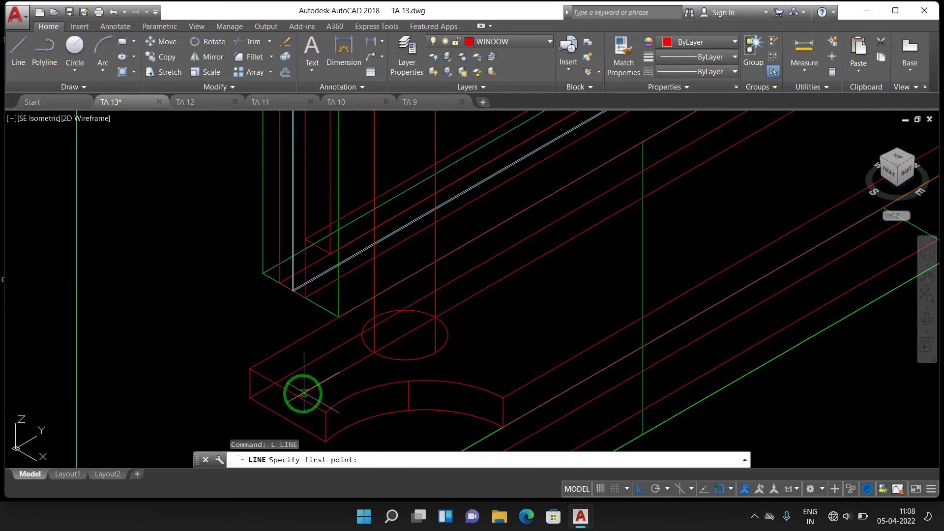
left_click(297, 396)
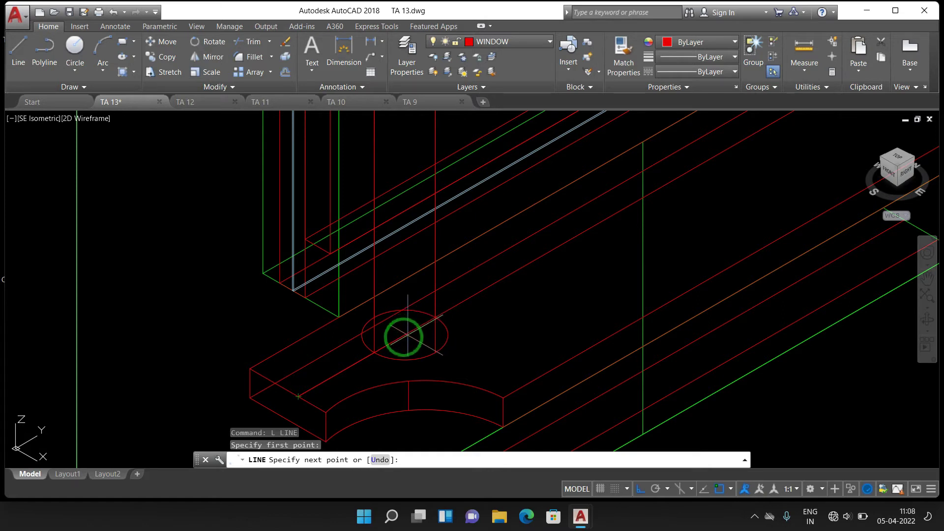
left_click(402, 337)
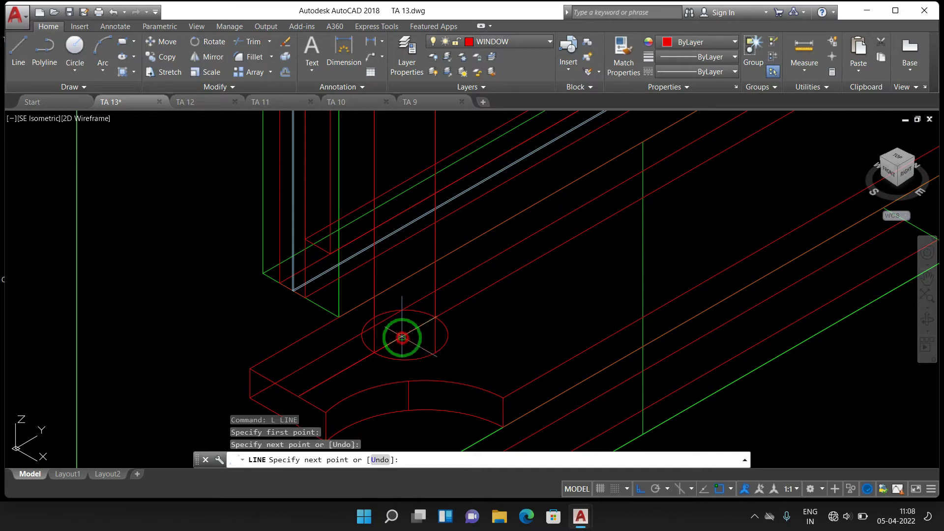
key("Escape")
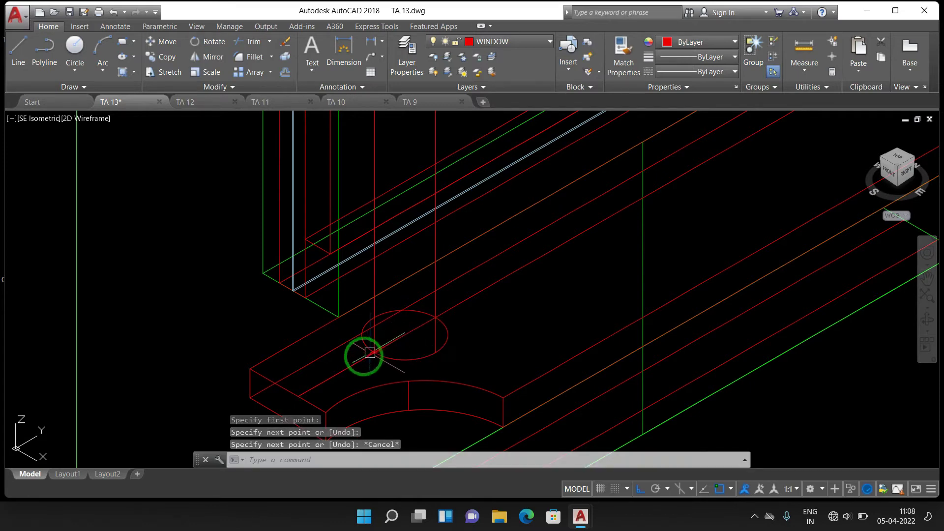
left_click(362, 357)
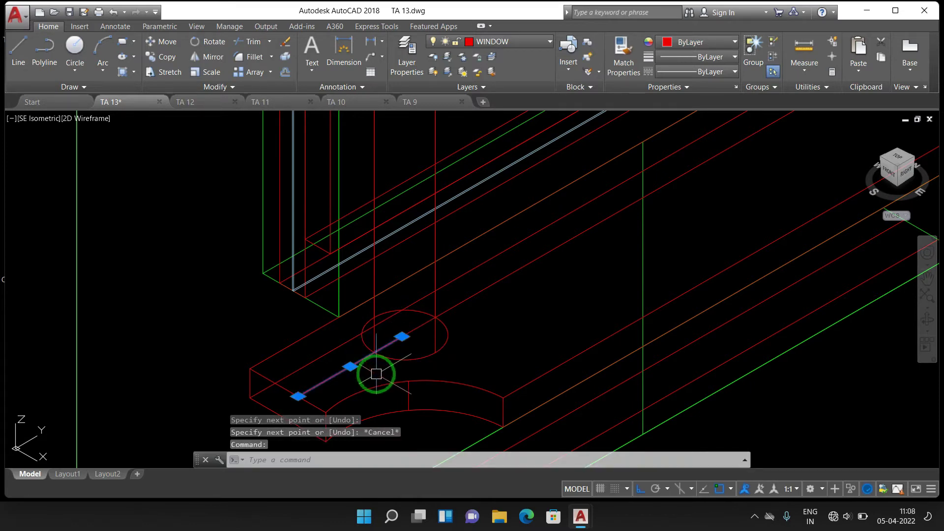
type("dli")
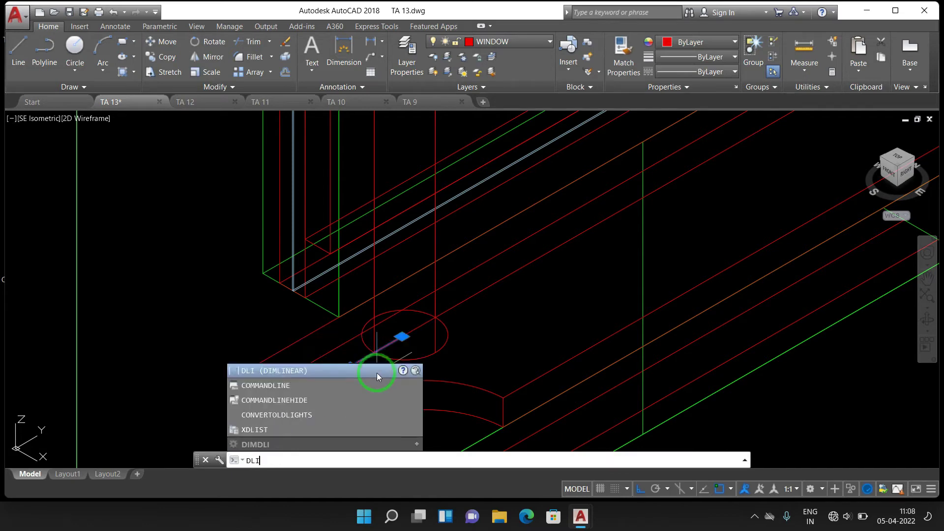
key("Return")
key("Return")
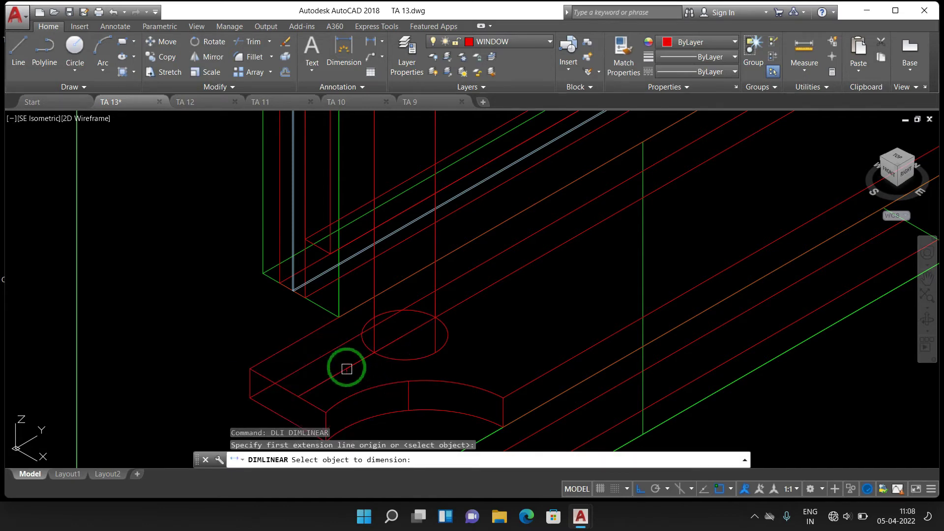
left_click(346, 367)
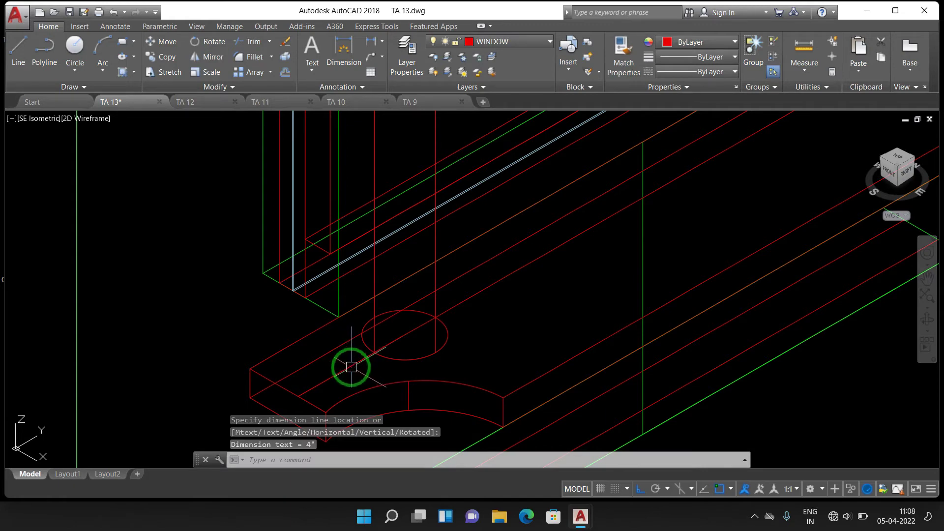
left_click(351, 367)
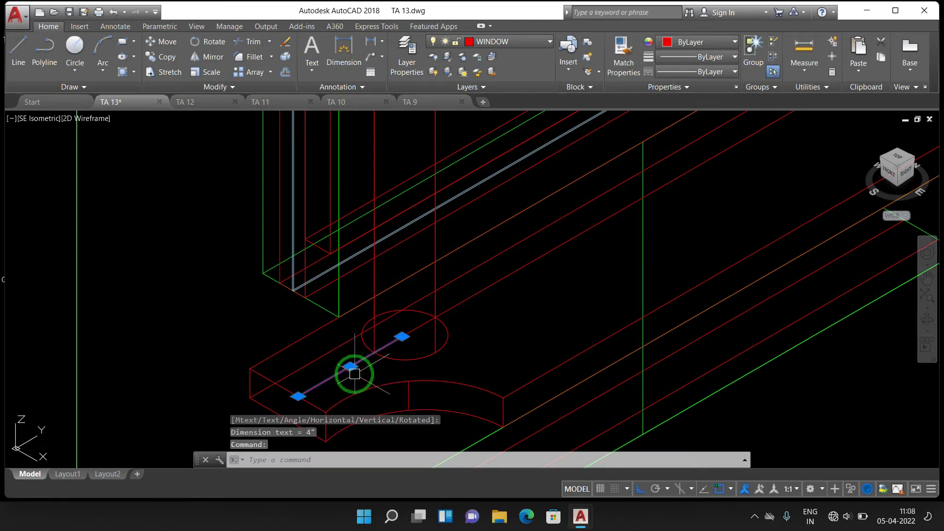
key("Escape")
type("DAL")
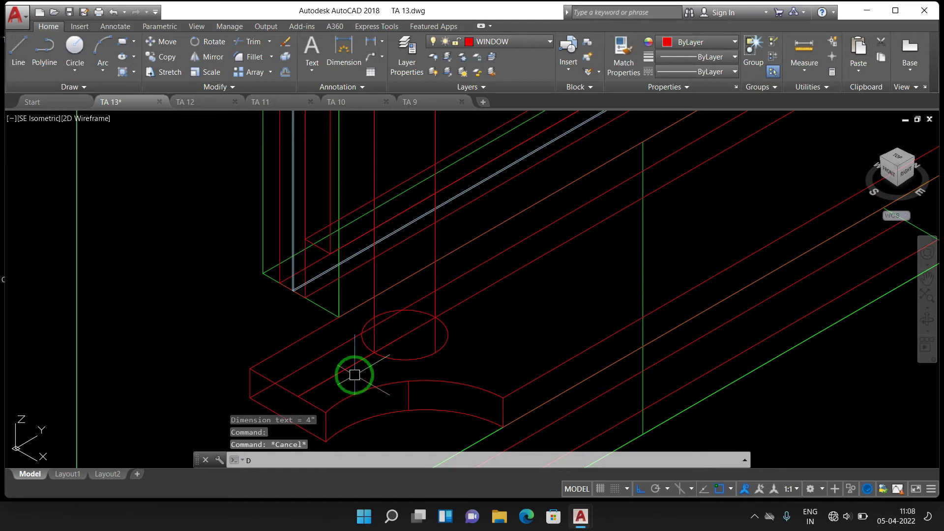
key("Return")
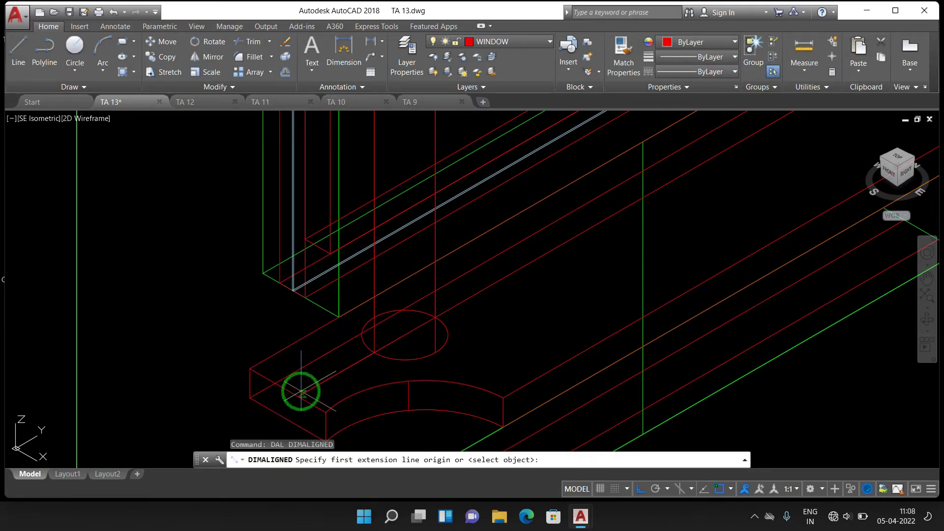
left_click(298, 395)
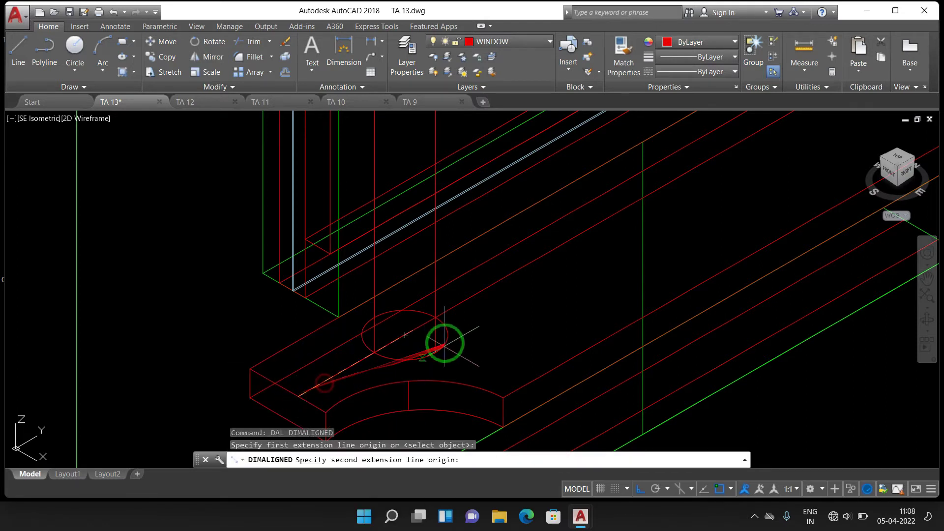
left_click(408, 336)
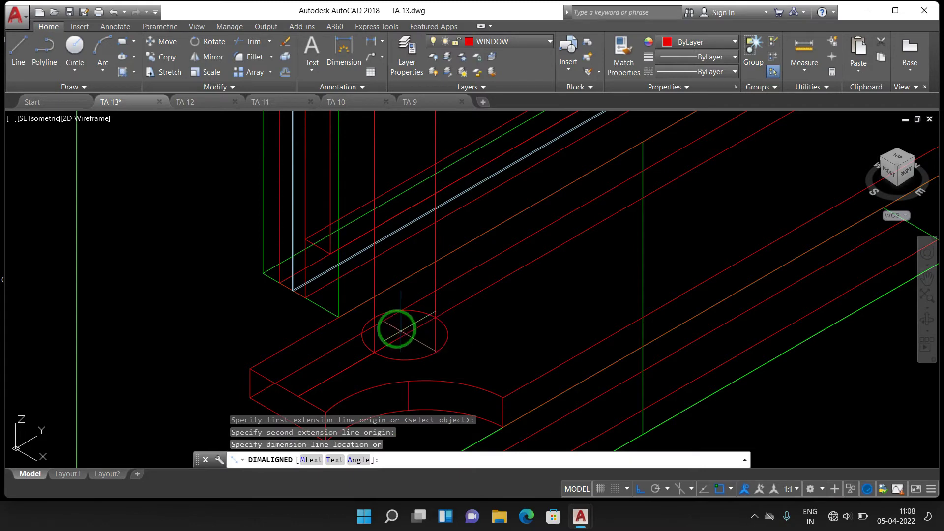
key("Escape")
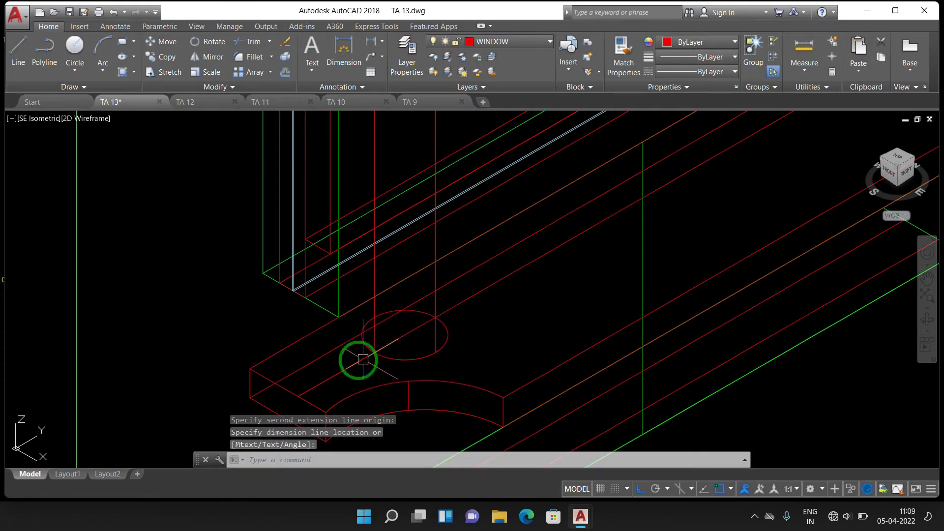
left_click(358, 356)
scroll(285, 379, "down", 3)
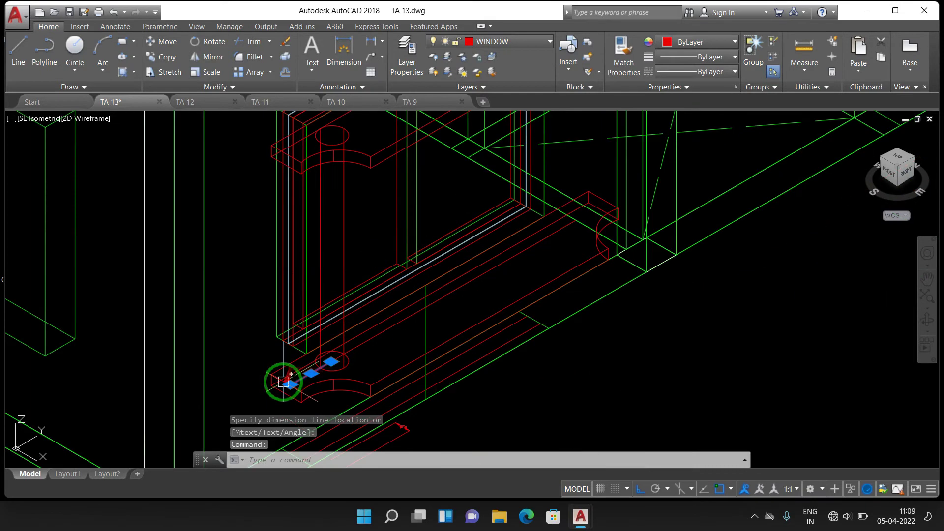
scroll(597, 210, "up", 4)
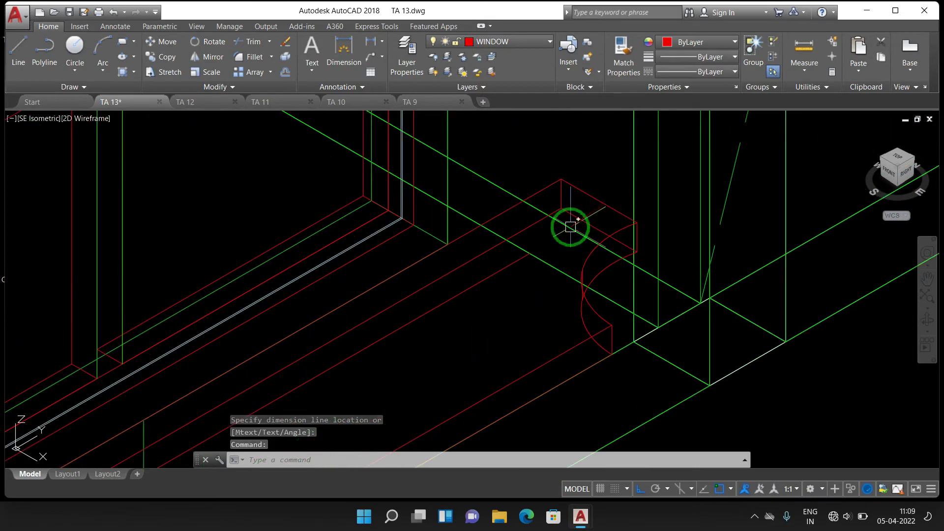
scroll(569, 225, "up", 3)
key("Escape")
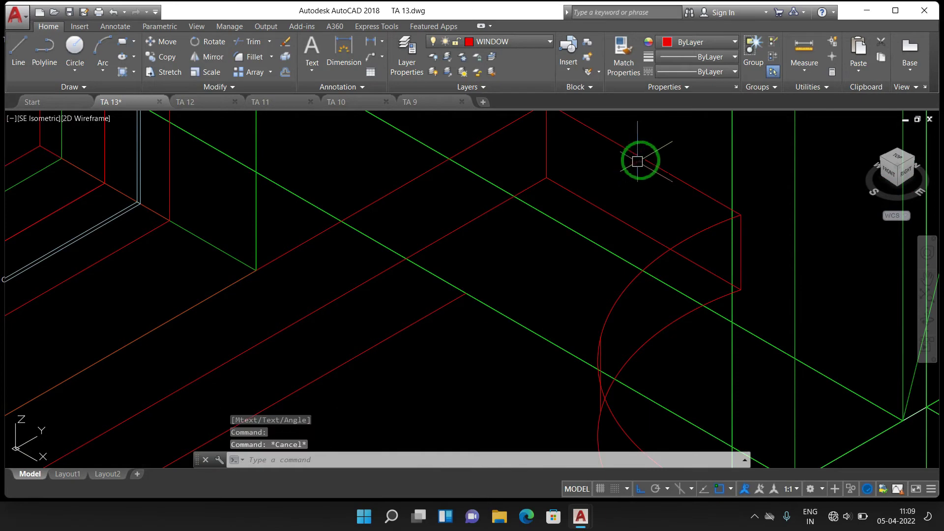
key("Escape")
scroll(639, 162, "down", 1)
scroll(634, 168, "down", 2)
scroll(633, 171, "down", 1)
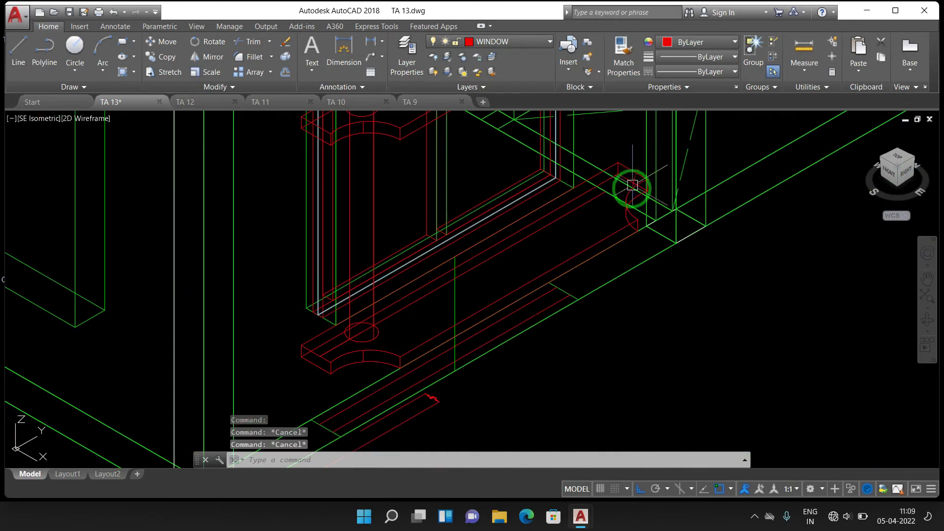
- Switch the view to the Realistic visual style
type("Vs")
key("Return")
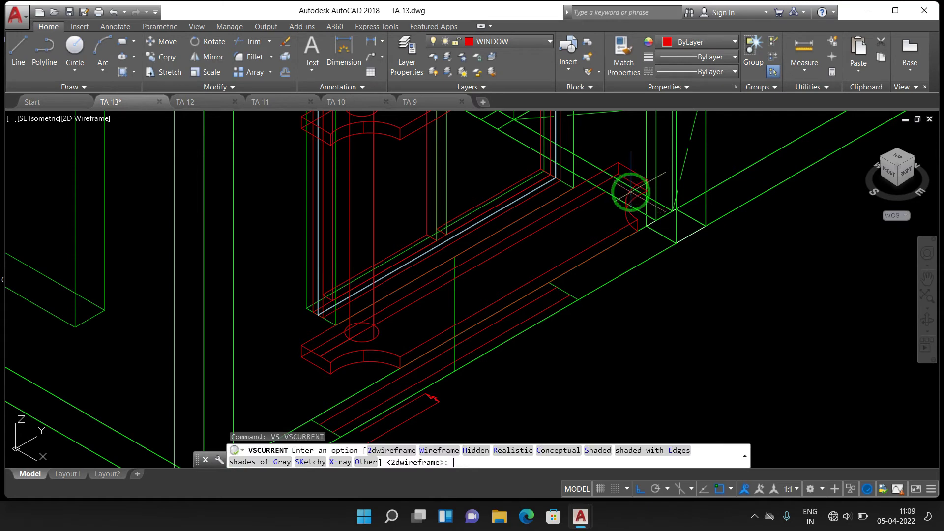
key("Return")
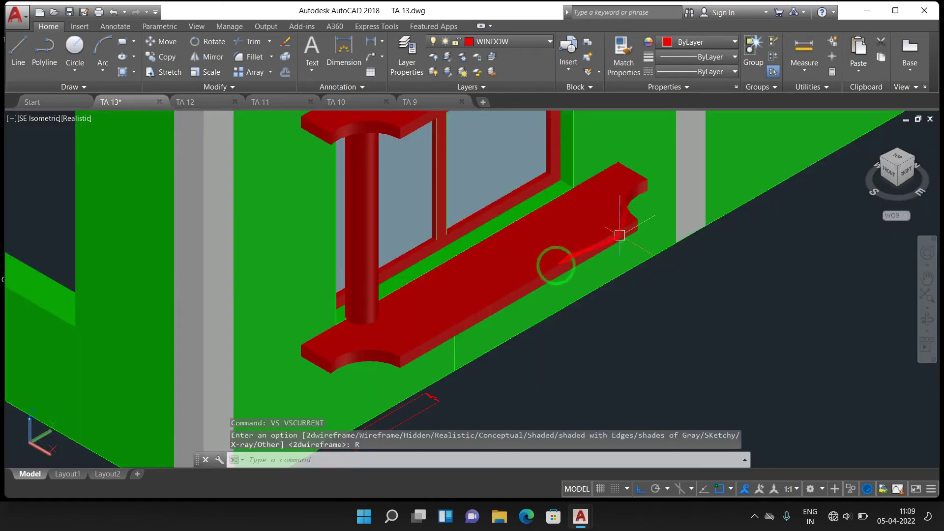
key("Escape")
key("Escape")
key("Escape")
- Erase the cylindrical post standing on the sill
type("m")
key("Return")
left_click(373, 303)
key("Return")
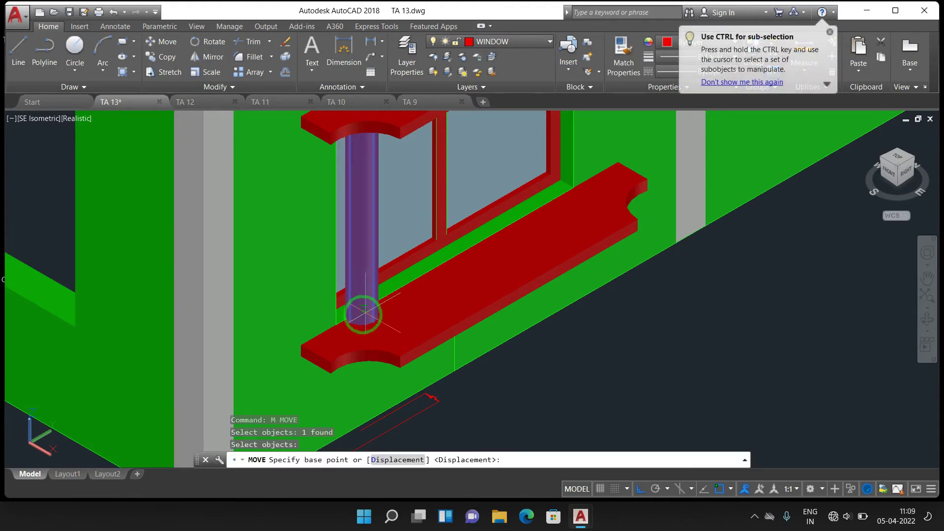
key("Escape")
left_click(365, 308)
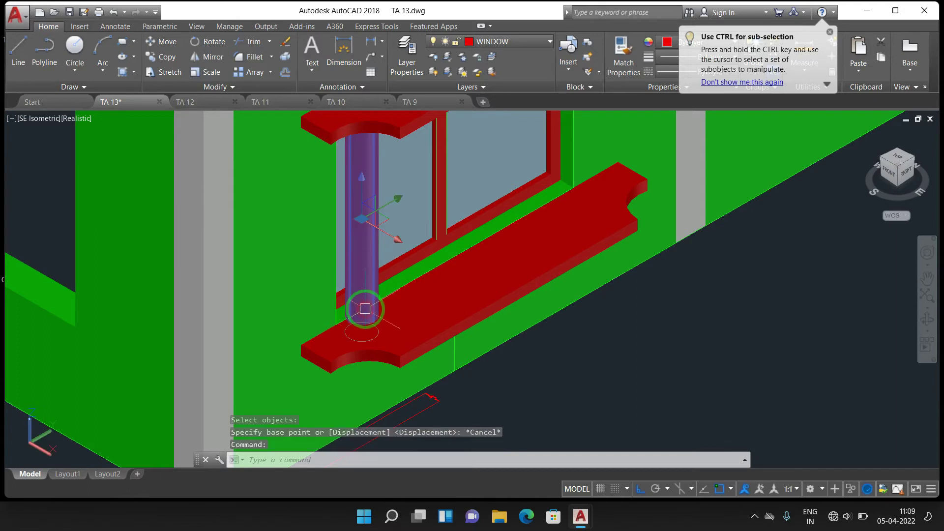
key("Delete")
scroll(425, 354, "up", 2)
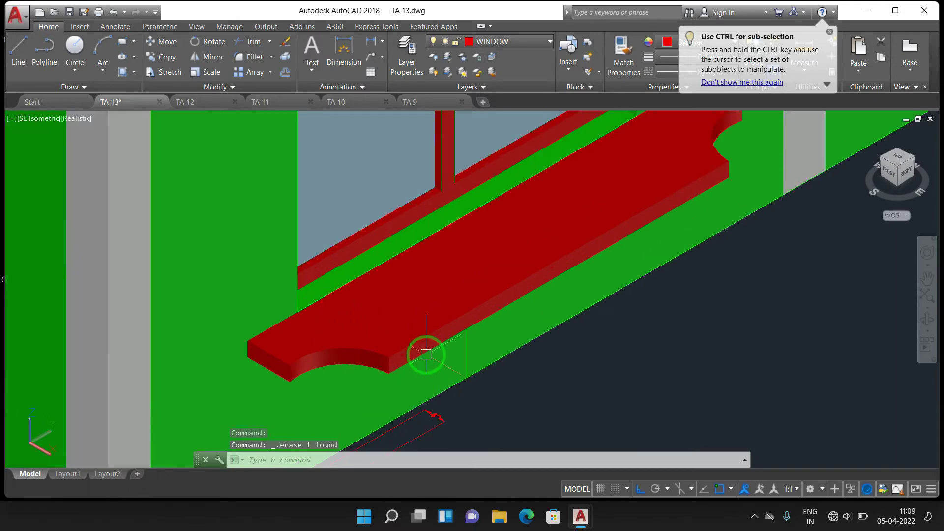
- Draw a 9-inch line from the sill corner beside the cutout
scroll(413, 338, "up", 2)
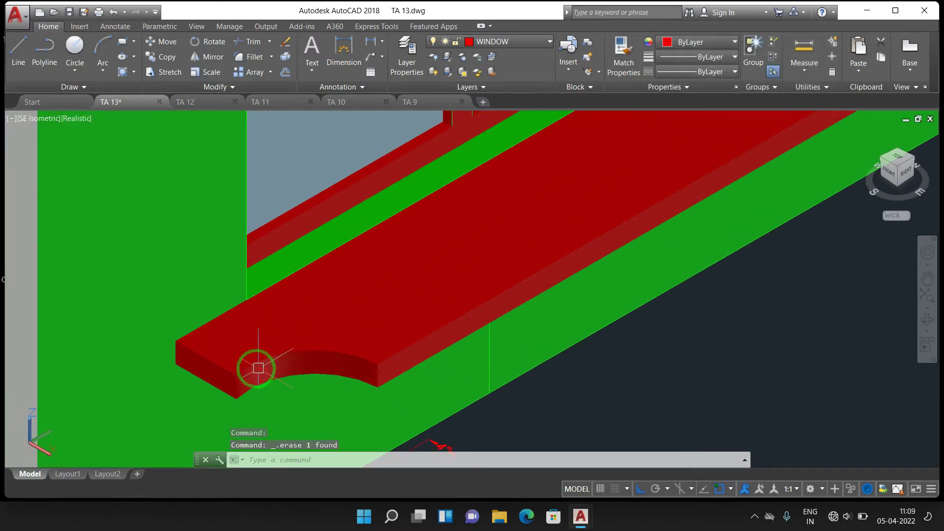
key("Escape")
key("Escape")
type("l")
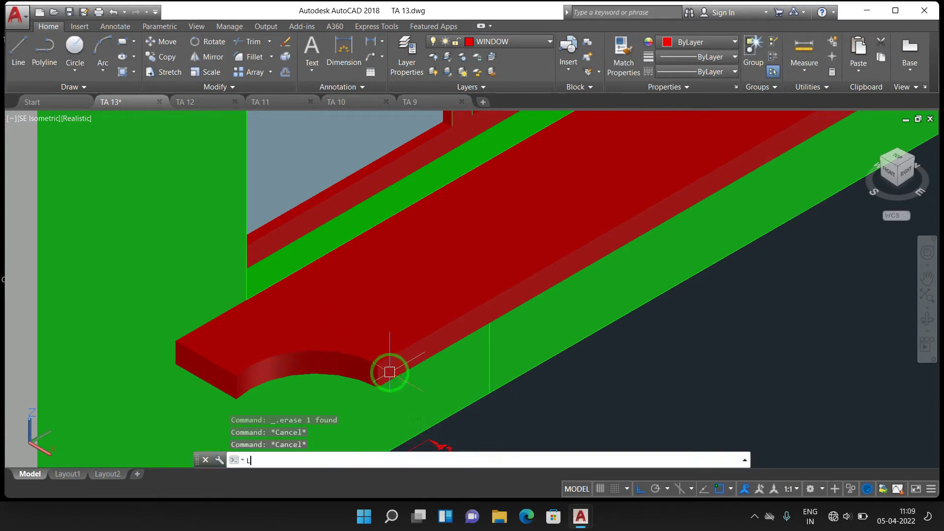
key("Return")
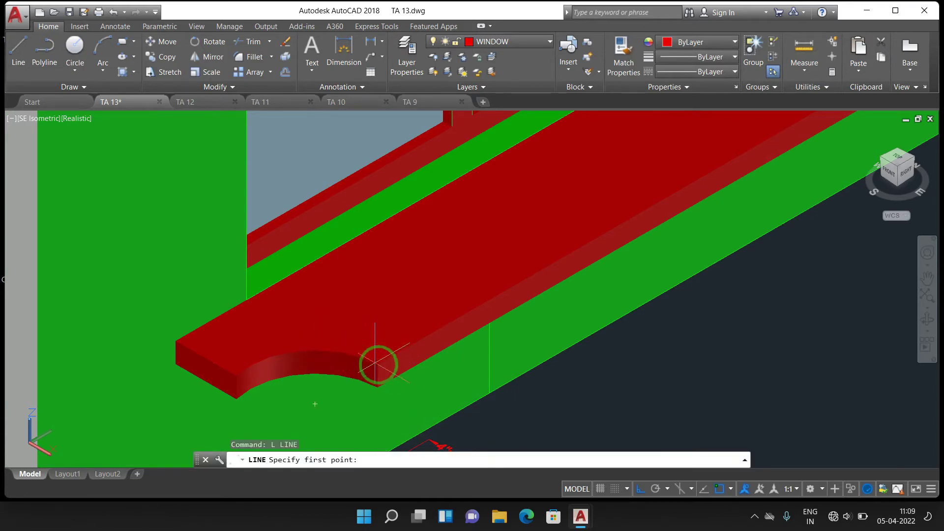
left_click(376, 364)
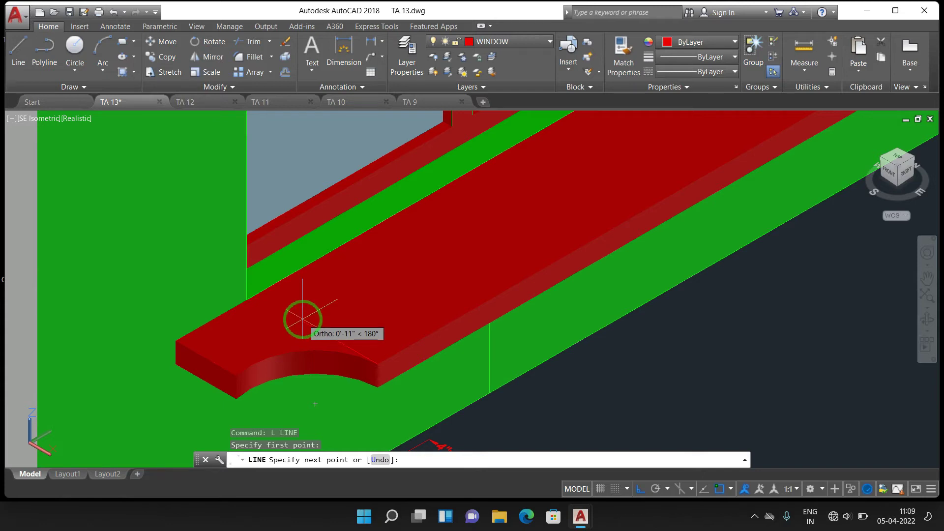
type("9")
key("Return")
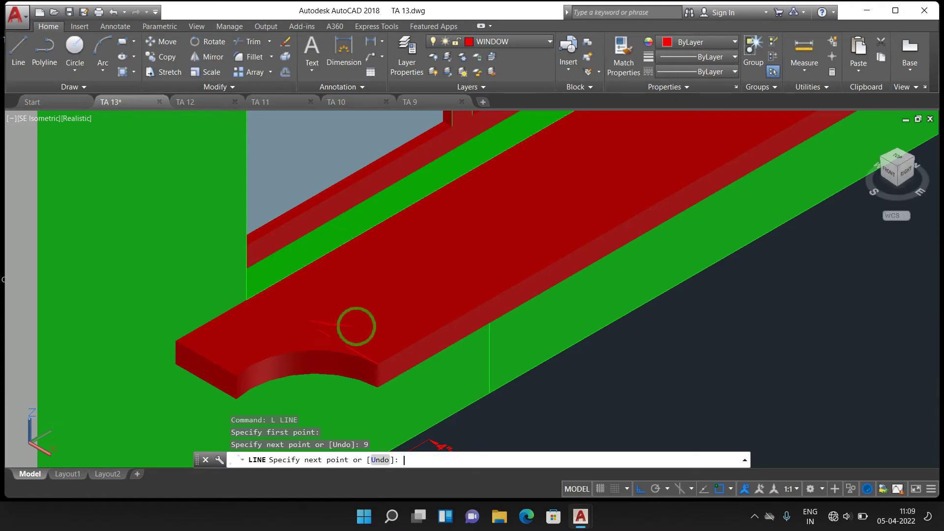
key("Return")
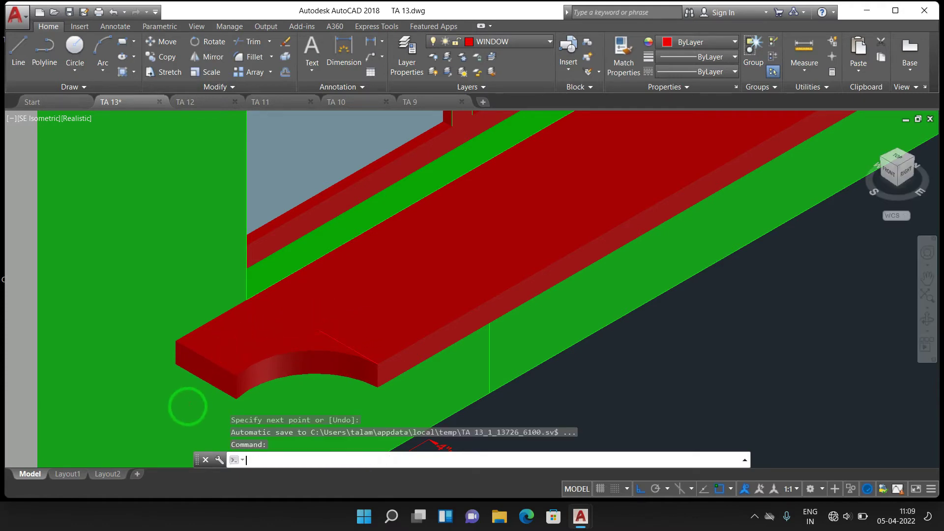
scroll(295, 388, "down", 2)
- Draw a second 9-inch line from the sill's far corner
type("l")
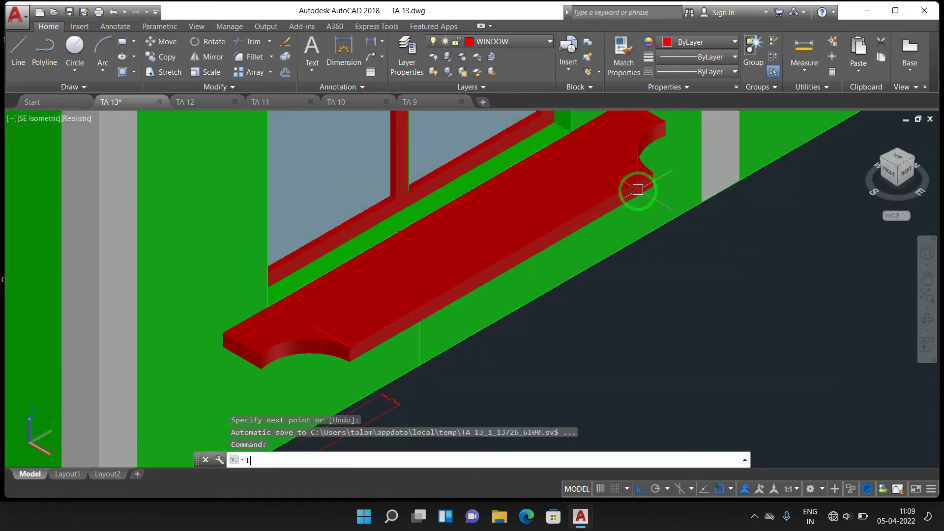
key("Return")
scroll(651, 169, "up", 4)
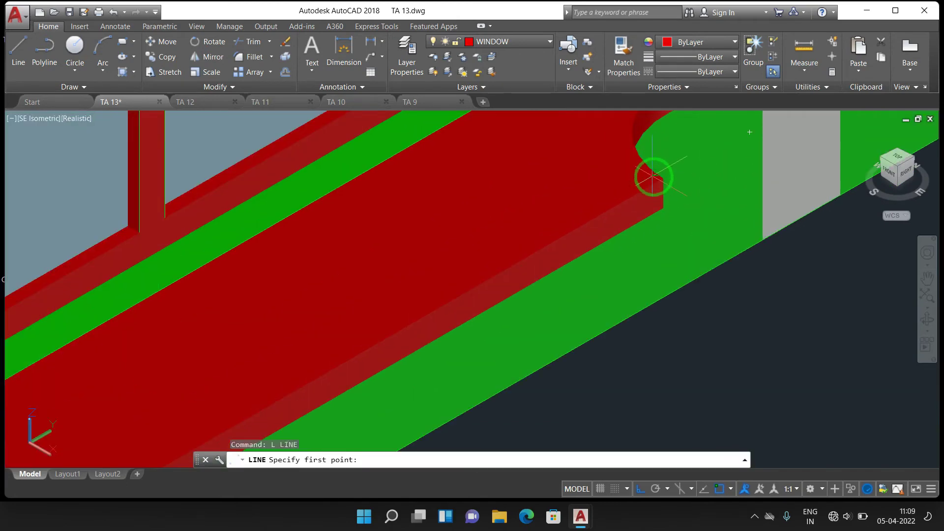
scroll(666, 173, "up", 2)
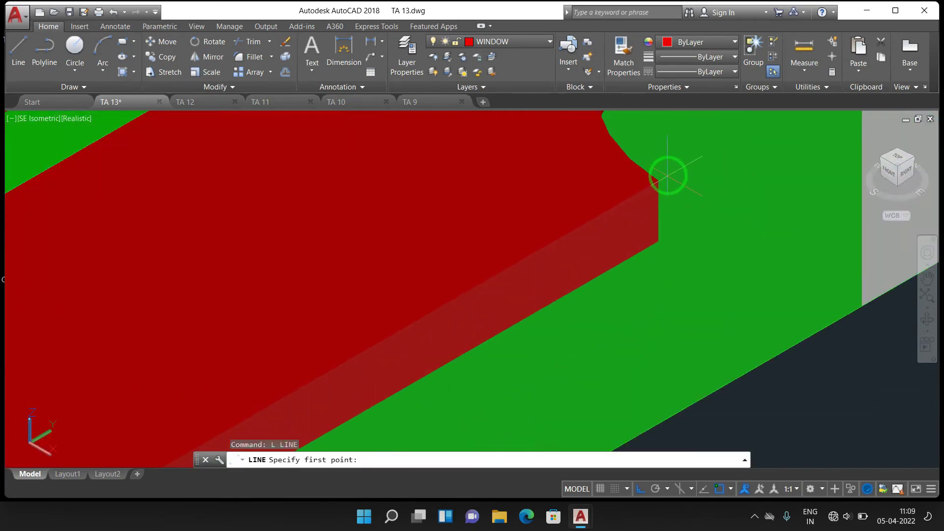
scroll(666, 173, "up", 2)
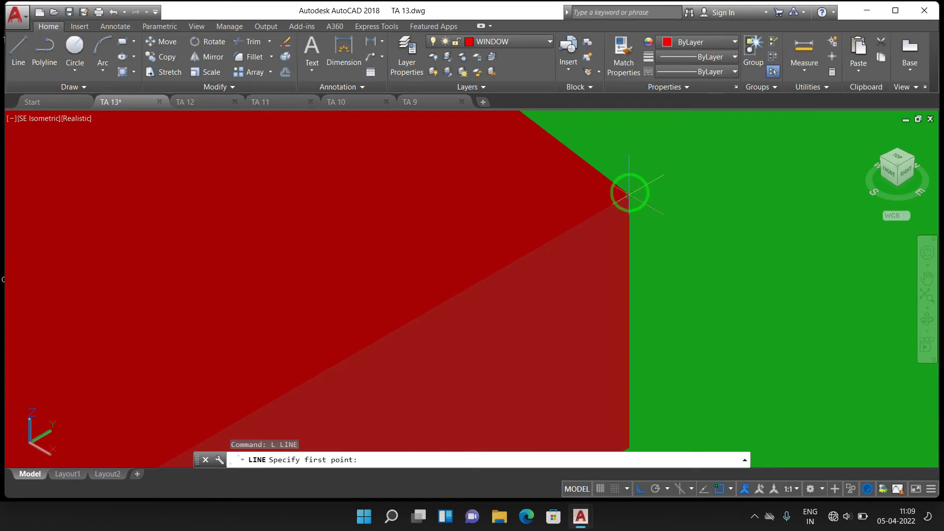
left_click(628, 193)
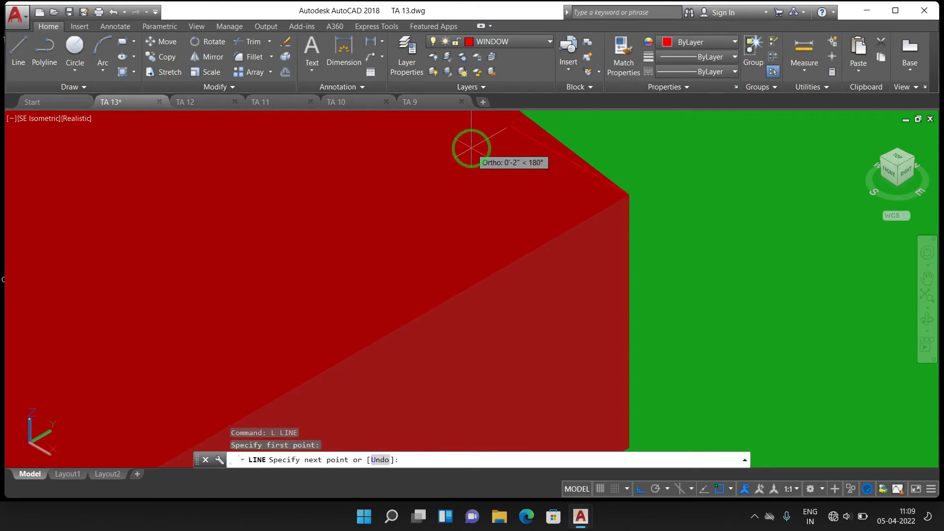
type("9")
key("Return")
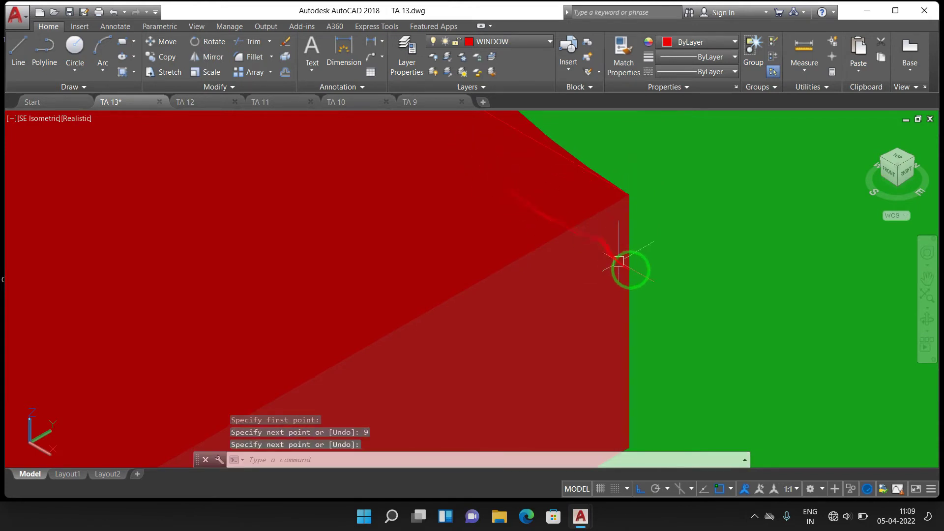
scroll(629, 265, "down", 1)
scroll(655, 264, "down", 2)
scroll(688, 221, "down", 1)
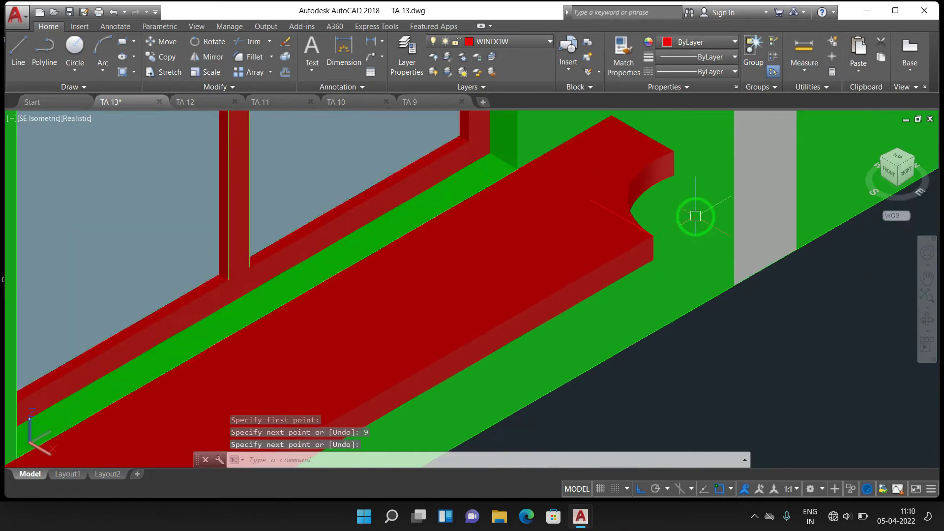
scroll(561, 251, "down", 1)
scroll(375, 350, "up", 2)
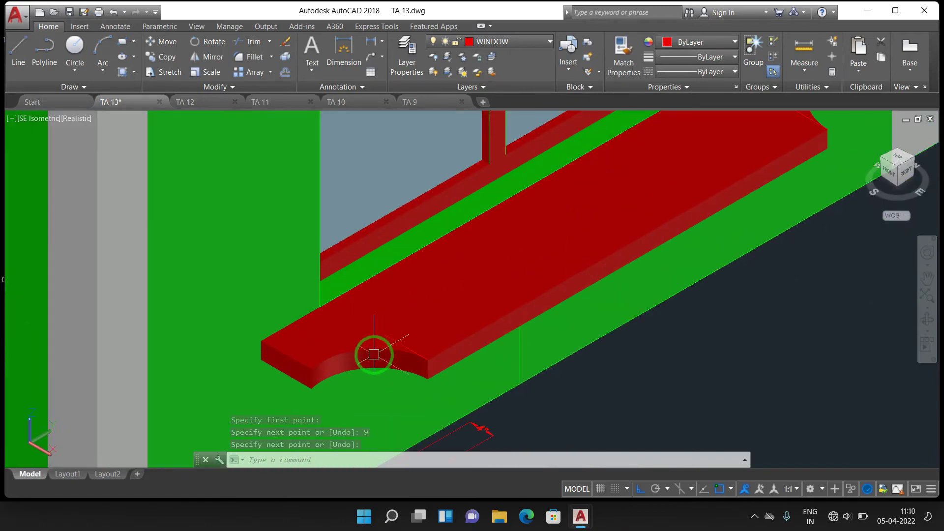
scroll(374, 353, "up", 1)
- Draw a 3-inch-radius circle centred on the sill top
key("Escape")
key("Escape")
type("c")
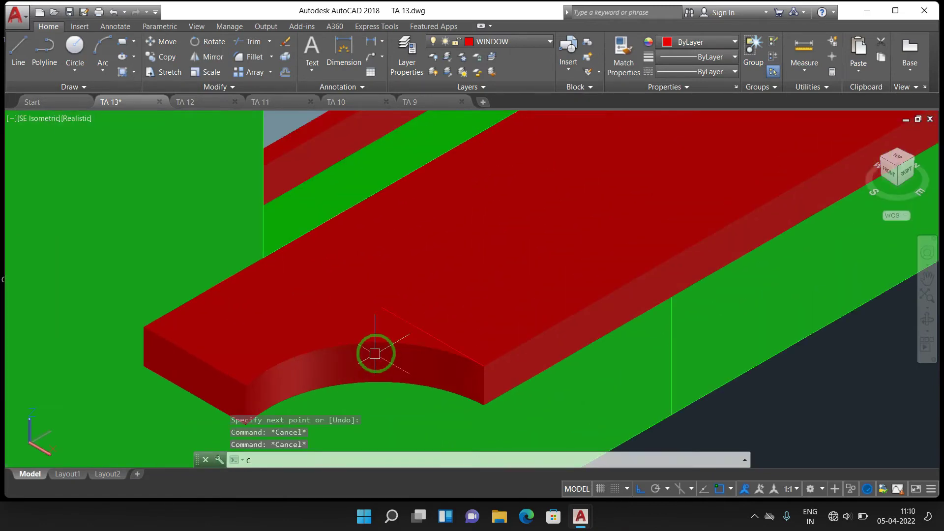
key("Return")
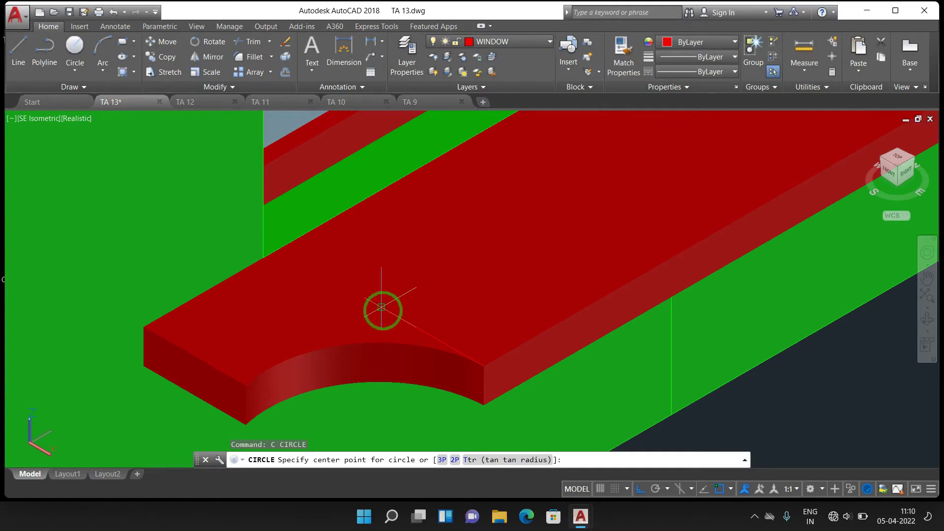
left_click(378, 308)
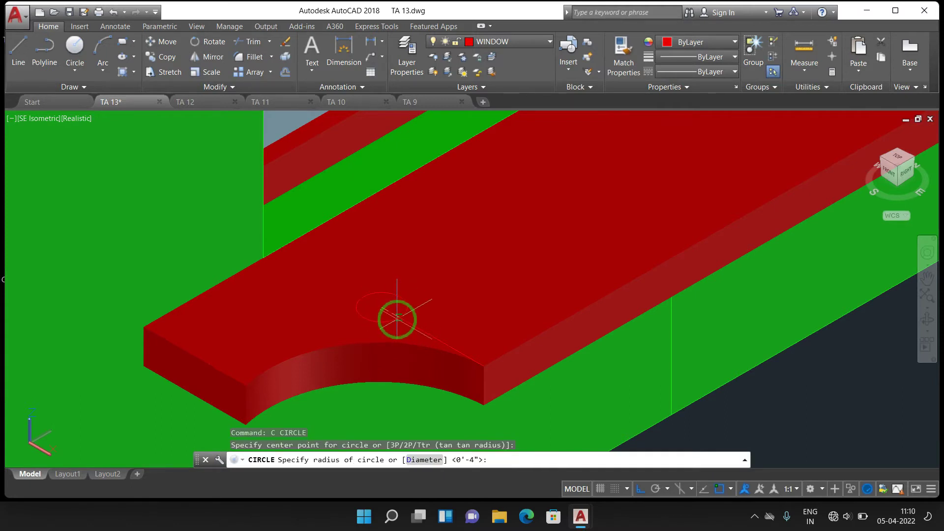
key("Return")
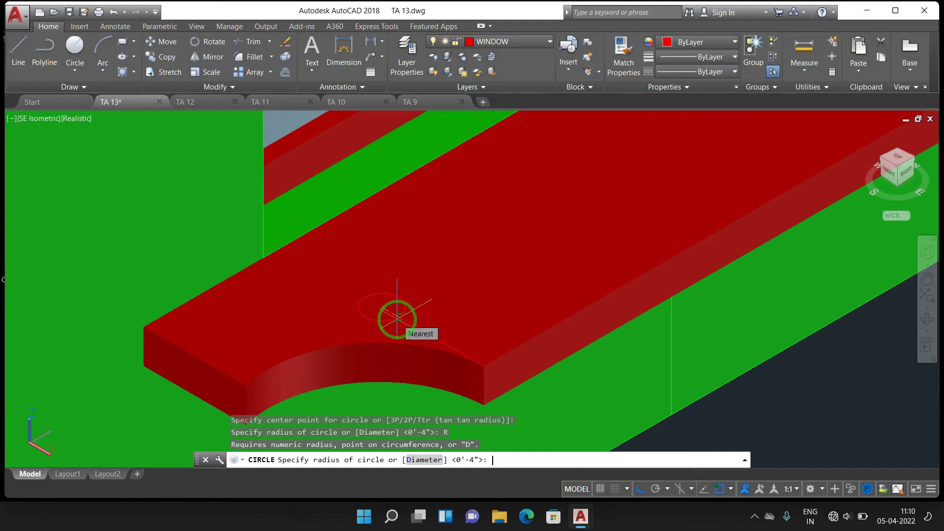
key("Return")
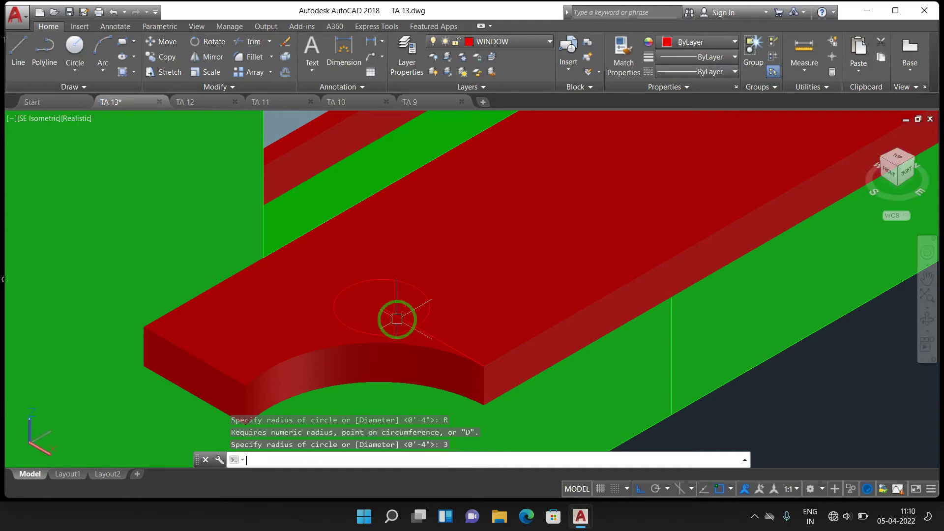
scroll(285, 353, "down", 5)
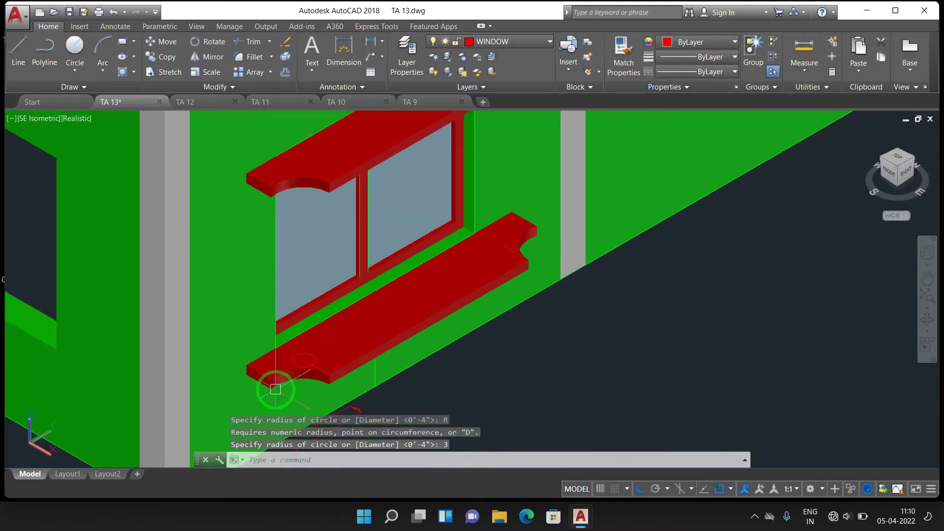
scroll(501, 254, "up", 3)
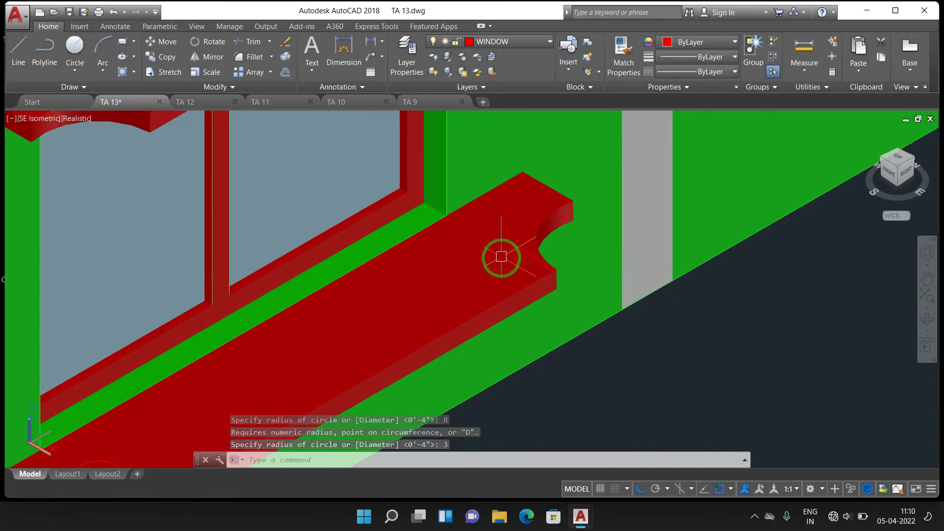
- Draw a circle near the right notch and begin placing another on the sill
type("c")
key("Return")
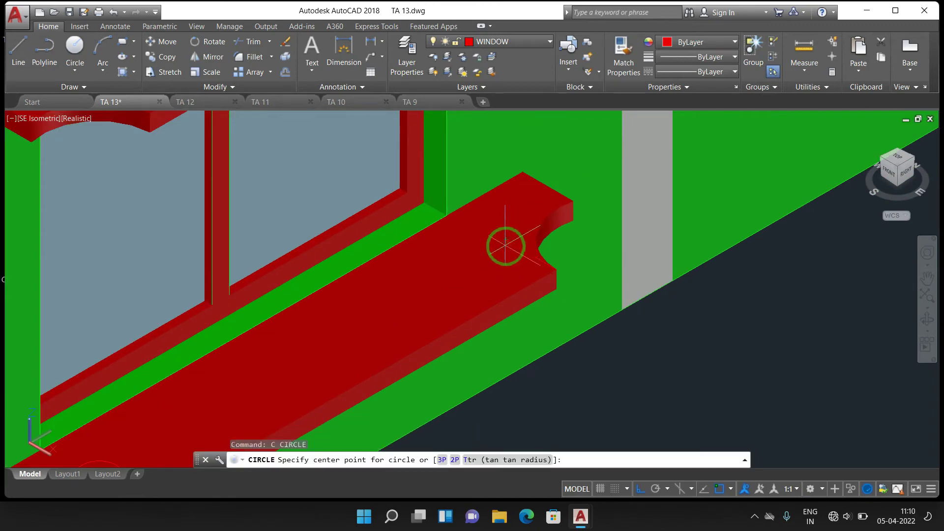
left_click(506, 242)
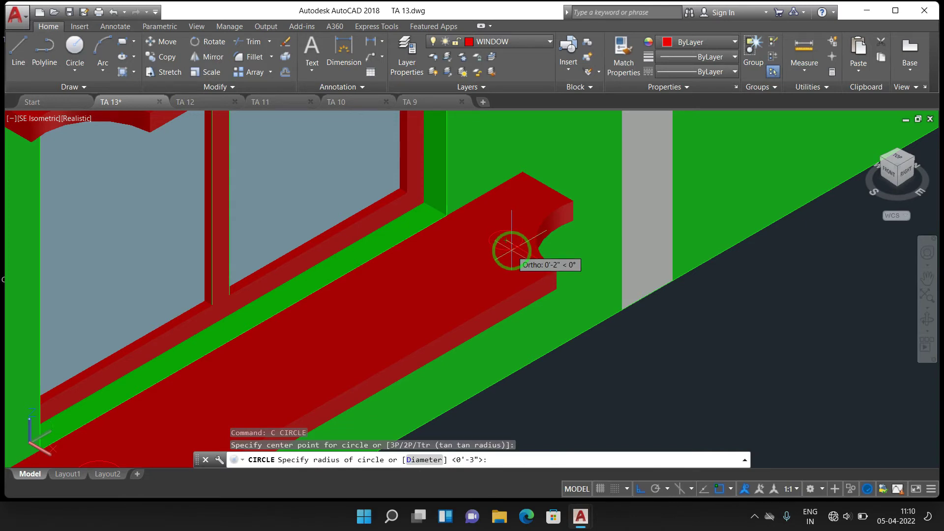
left_click(512, 249)
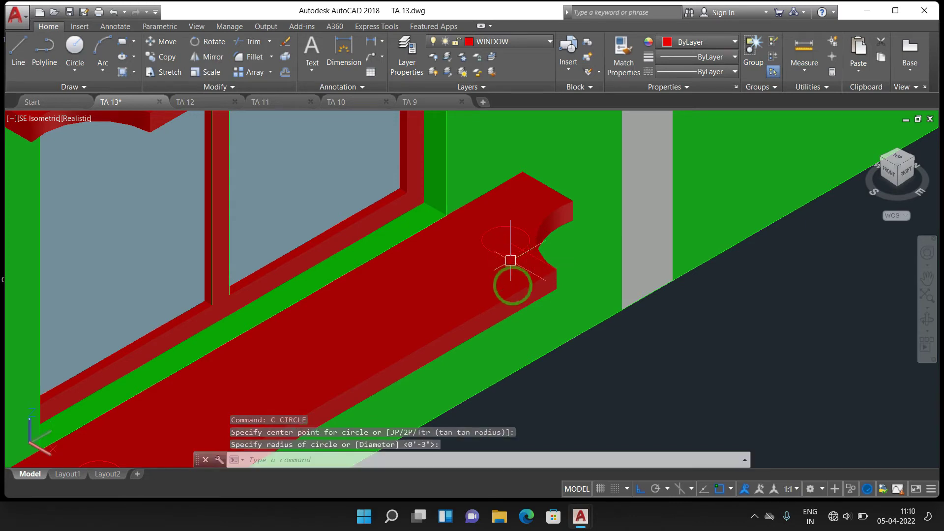
scroll(605, 285, "down", 4)
scroll(379, 343, "up", 2)
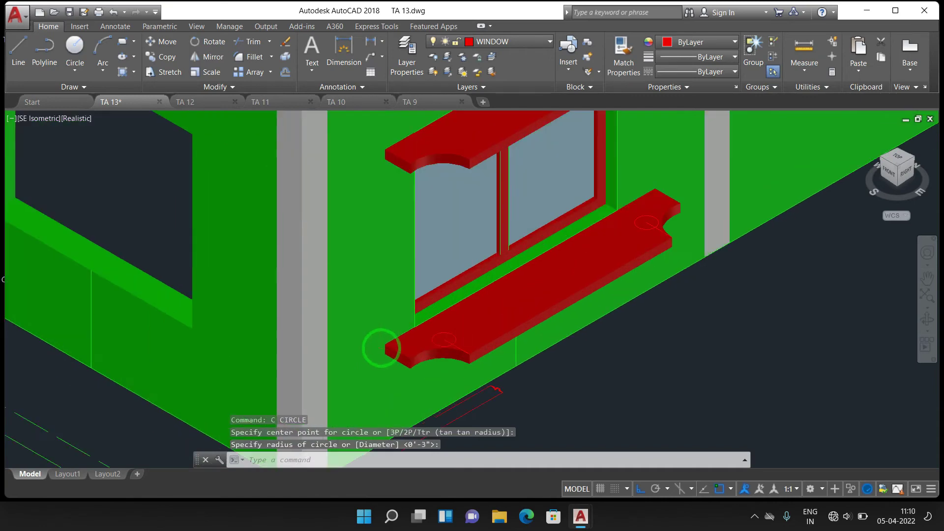
scroll(440, 351, "up", 3)
type("c")
key("Return")
left_click(446, 323)
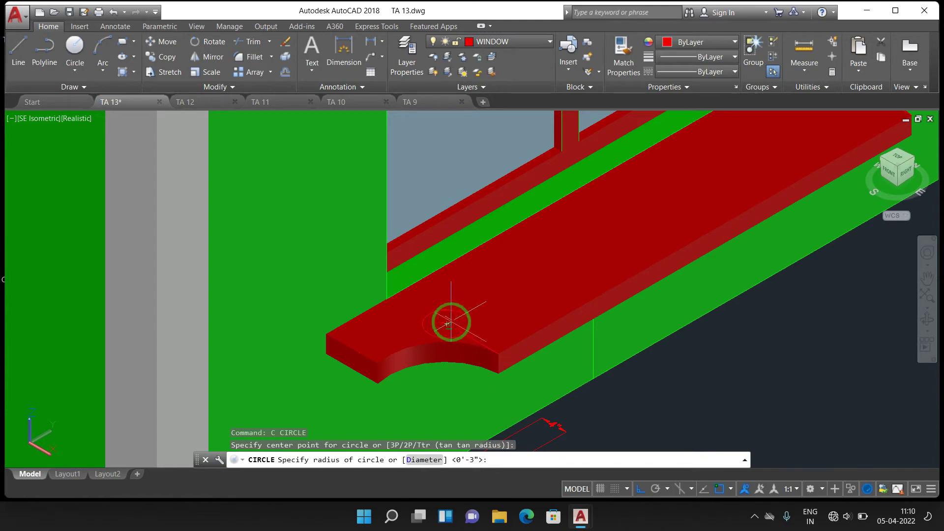
- Draw a 1-inch-radius circle concentric with the first 3-inch circle
key("Escape")
scroll(448, 322, "up", 3)
type("c")
key("Return")
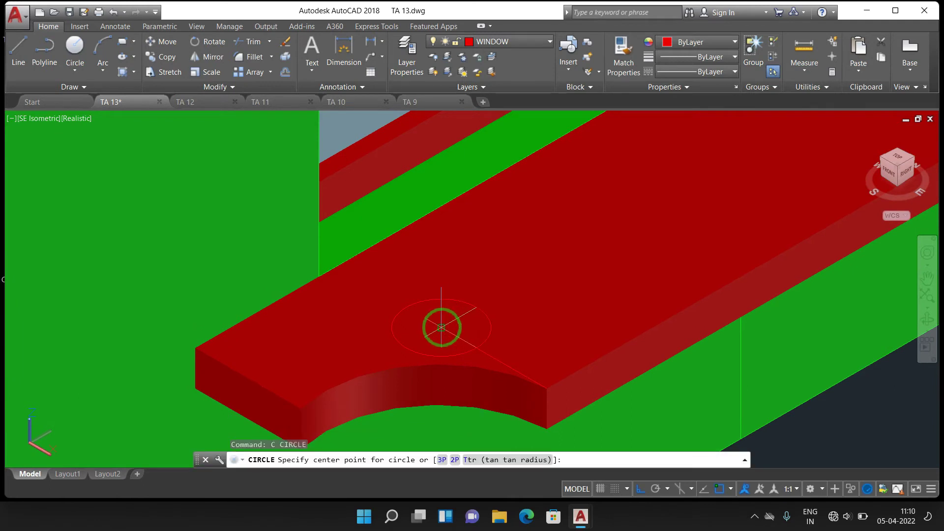
left_click(440, 327)
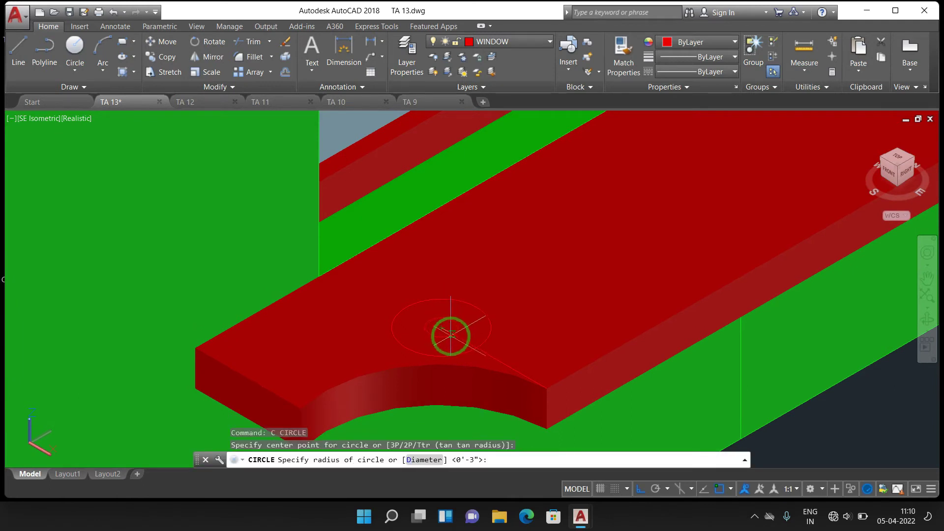
type("1")
key("Return")
scroll(390, 390, "down", 3)
scroll(390, 390, "down", 2)
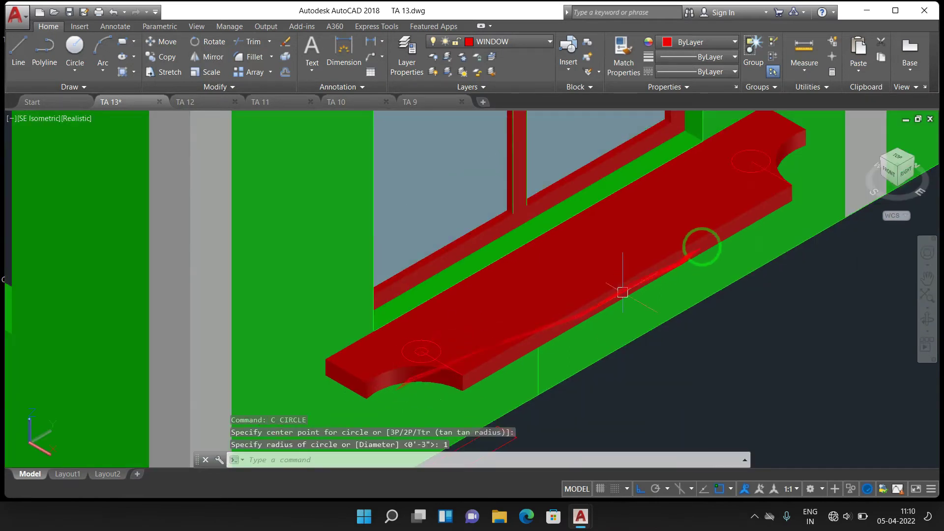
scroll(765, 158, "up", 2)
scroll(767, 166, "up", 2)
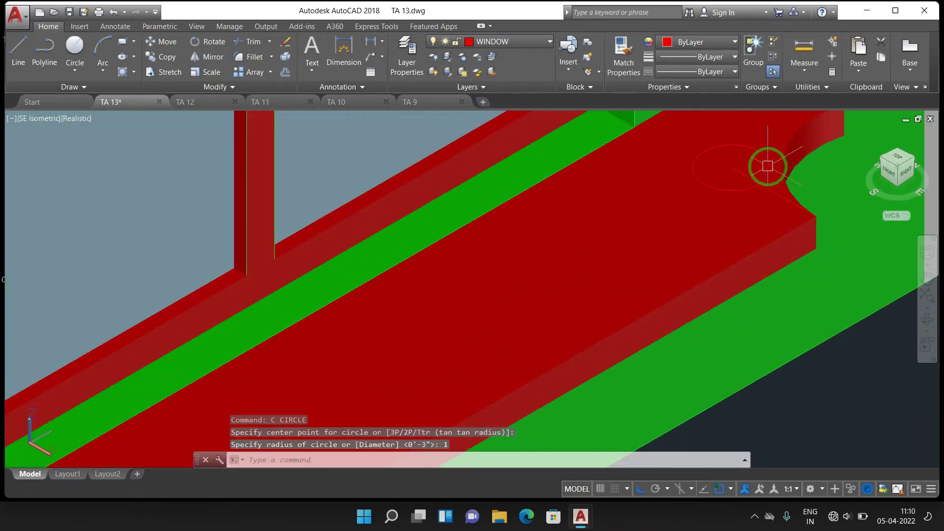
- Add a 1-inch circle at the centre of the right-end 3-inch circle
type("c")
key("Return")
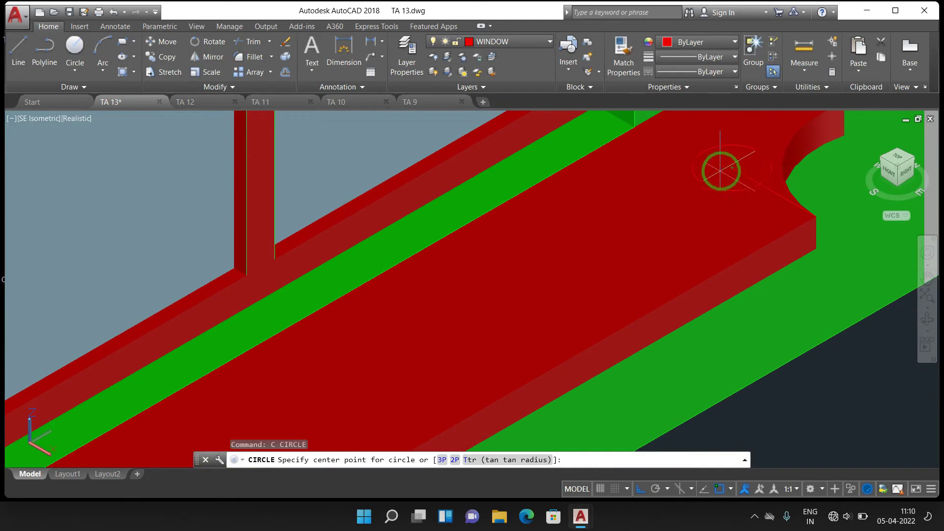
left_click(732, 167)
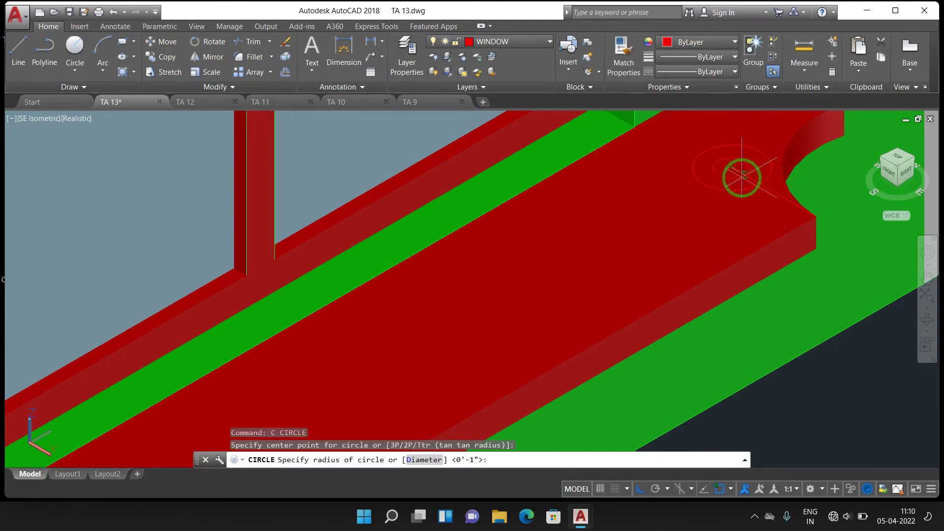
type("1")
key("Return")
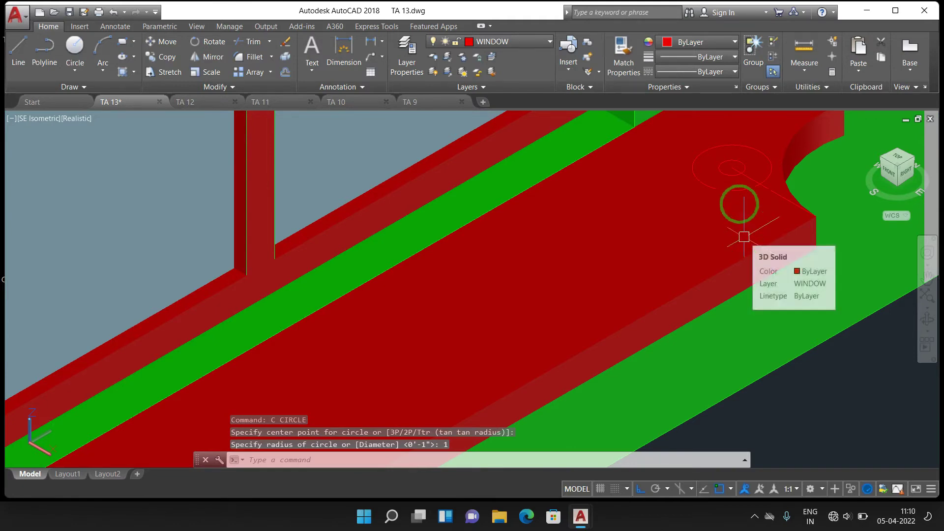
scroll(717, 187, "down", 2)
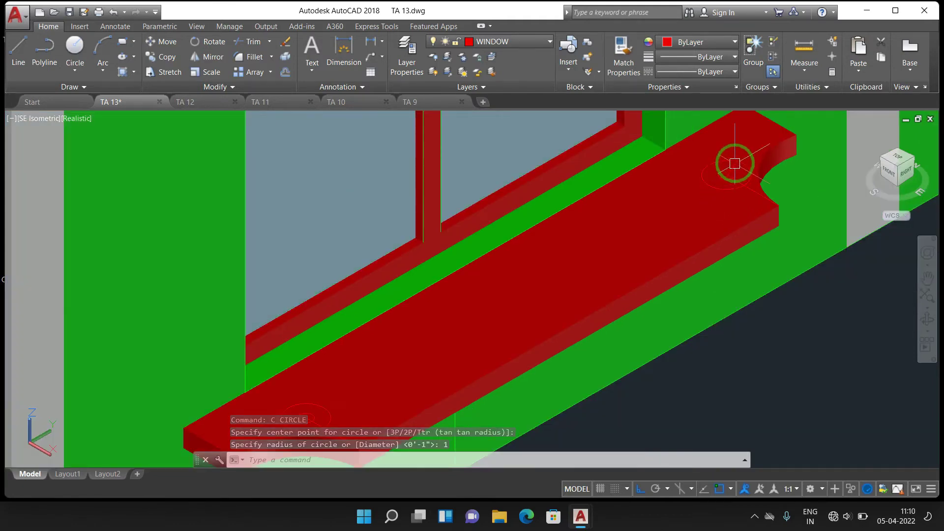
scroll(733, 155, "up", 2)
scroll(727, 172, "down", 3)
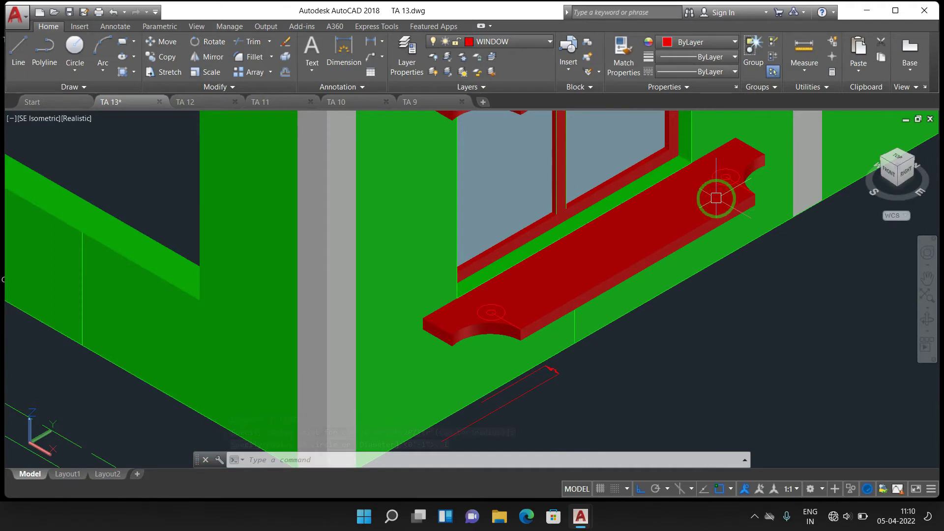
scroll(537, 343, "up", 1)
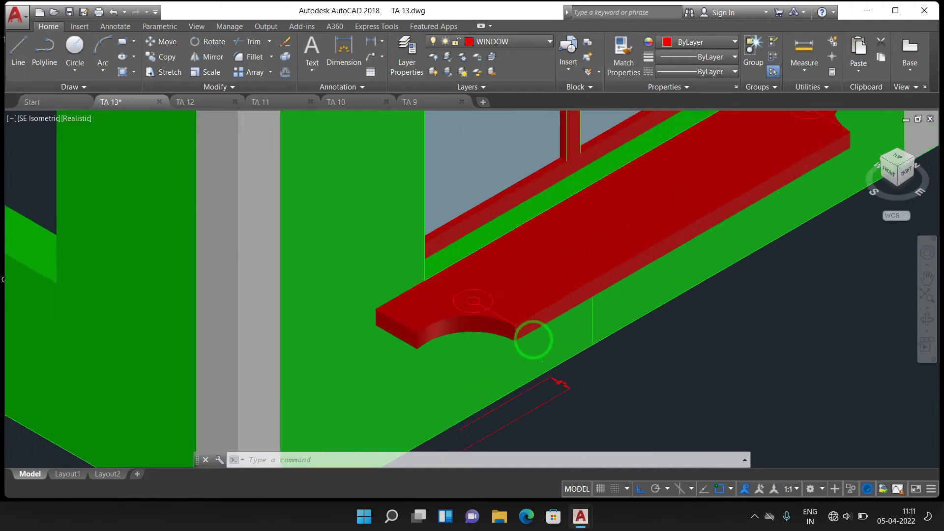
scroll(532, 338, "up", 1)
key("Escape")
key("Escape")
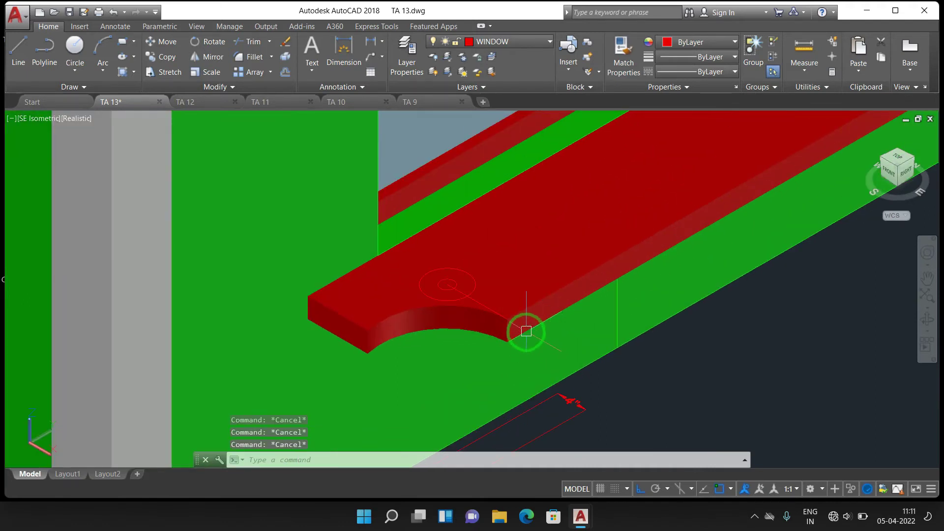
- Select the two small hole circles on the sill for copying
type("co")
key("Return")
scroll(458, 295, "up", 1)
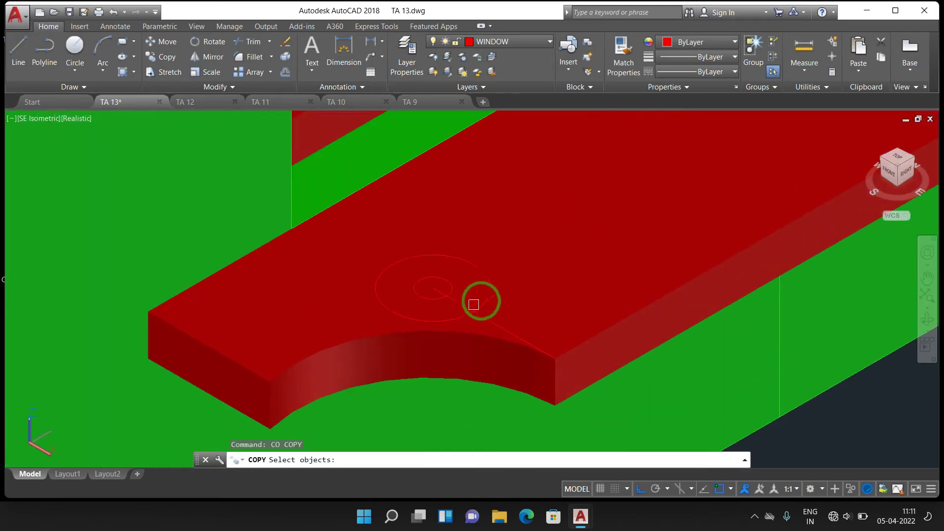
left_click(486, 297)
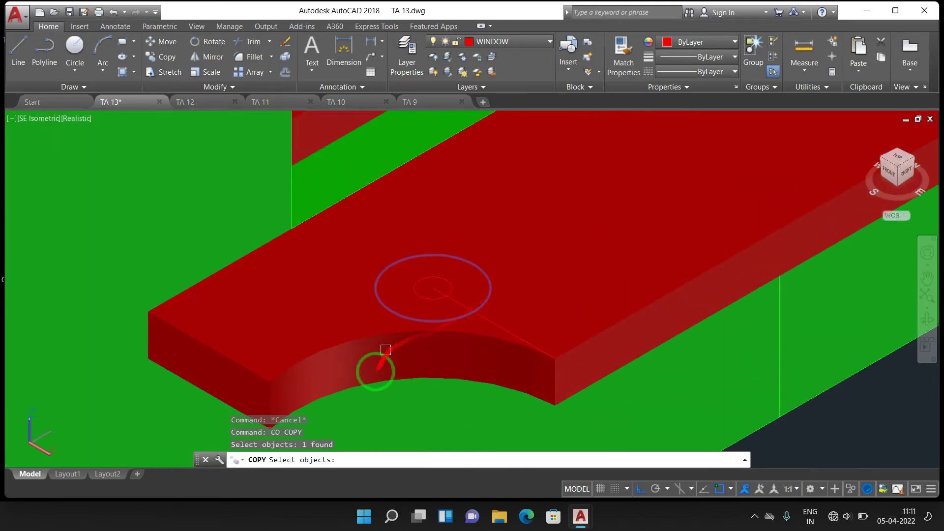
scroll(379, 363, "down", 3)
scroll(445, 360, "down", 3)
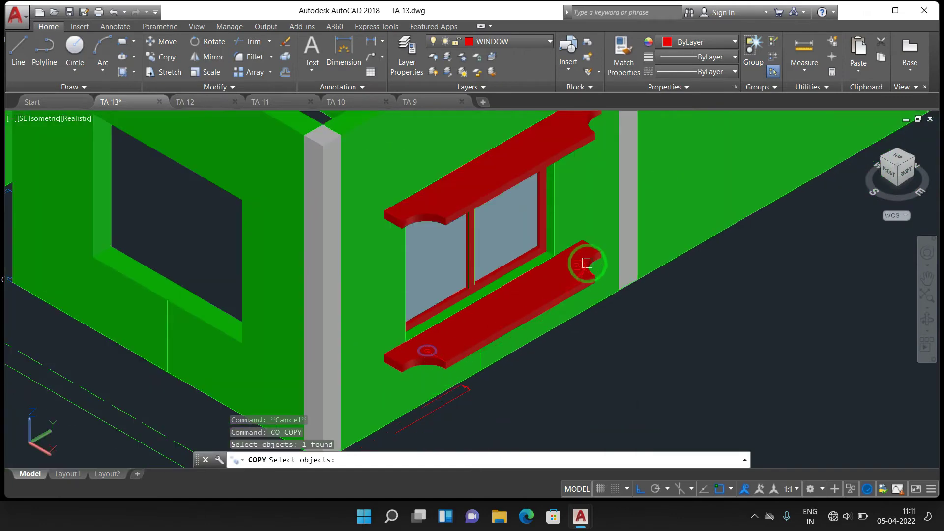
scroll(585, 265, "up", 3)
left_click(582, 267)
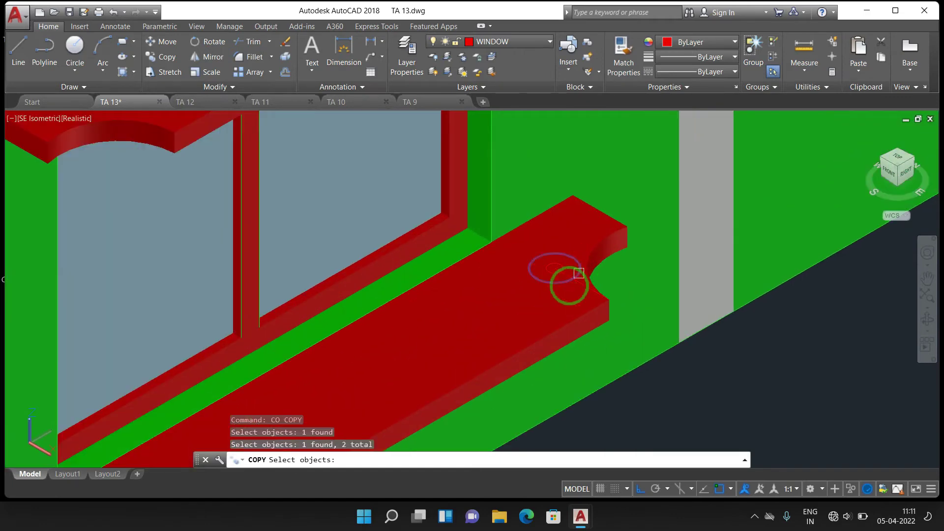
key("Return")
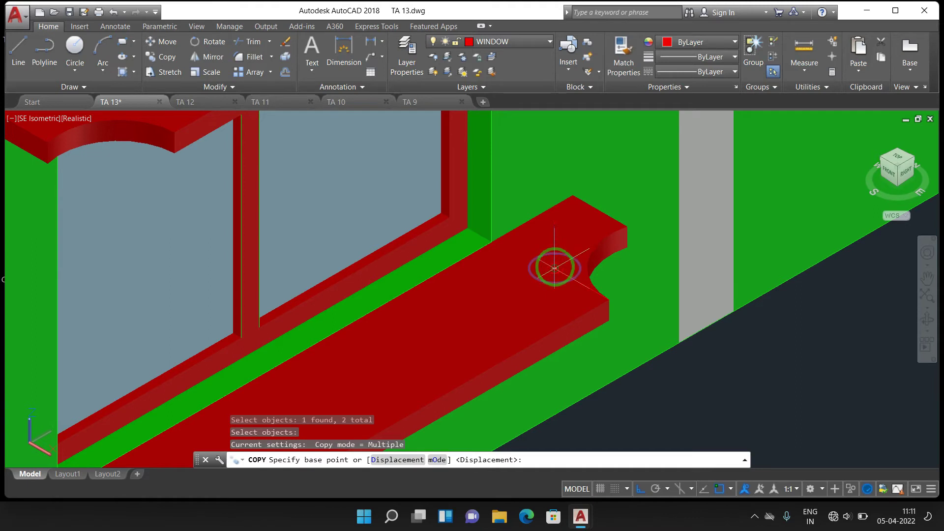
- Copy the circles 5 feet up onto the upper ledge
left_click(554, 267)
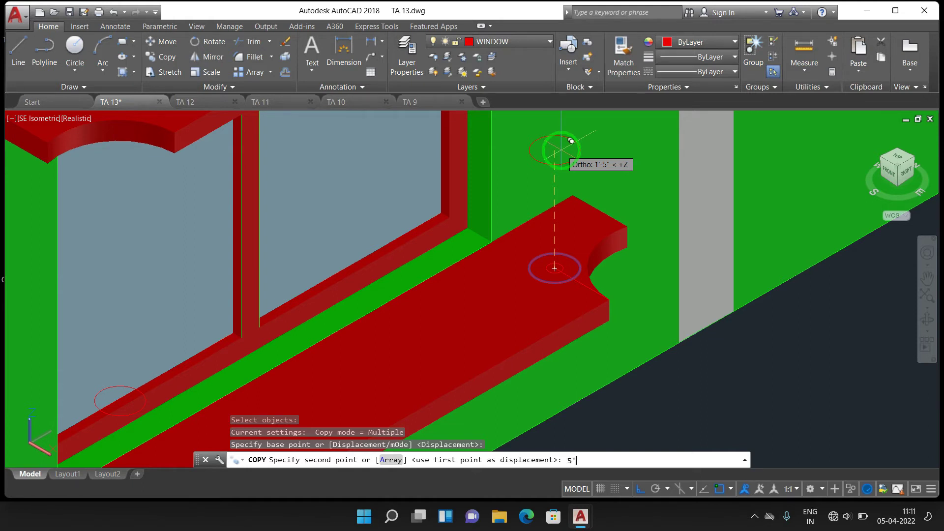
type("5'")
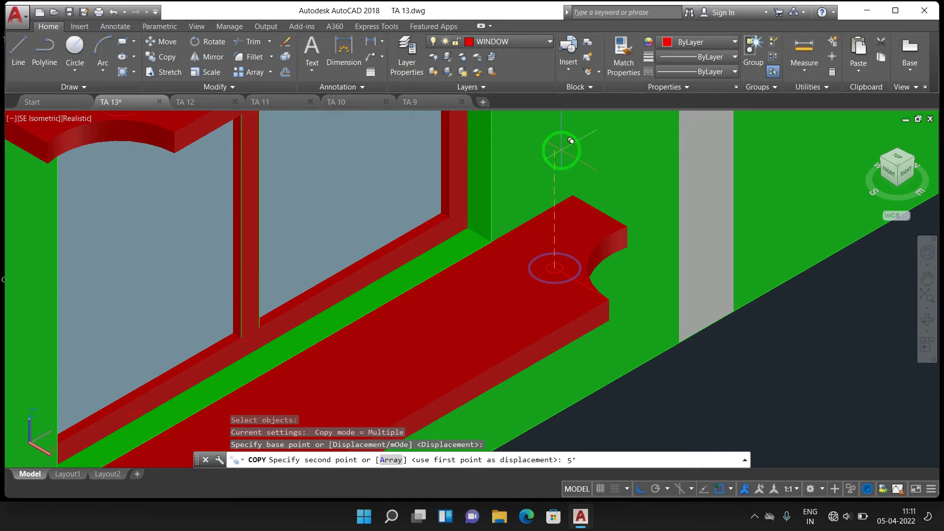
key("Return")
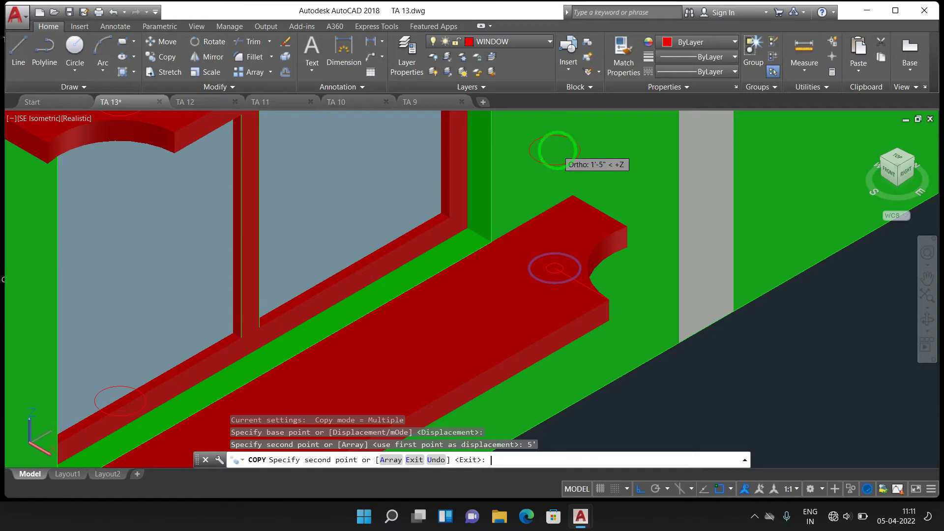
key("Return")
scroll(589, 316, "down", 3)
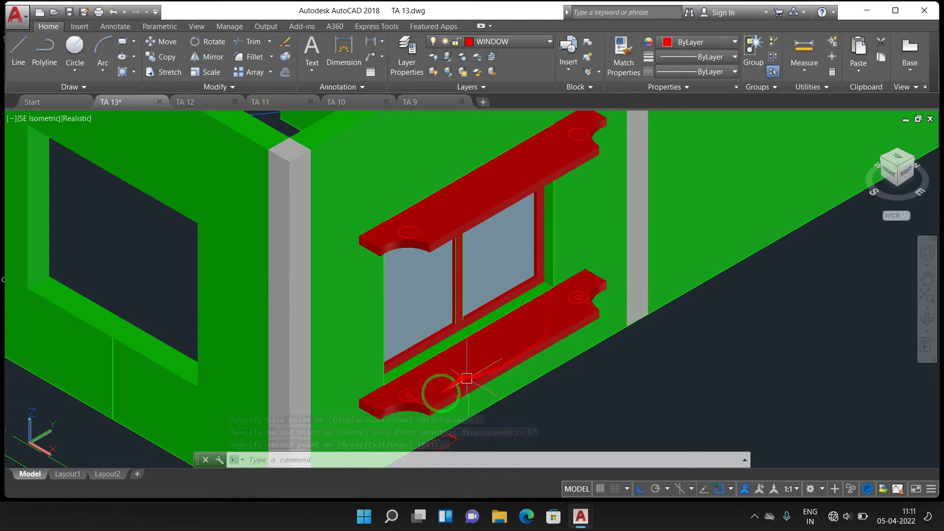
scroll(421, 399, "up", 2)
scroll(421, 400, "up", 3)
key("Escape")
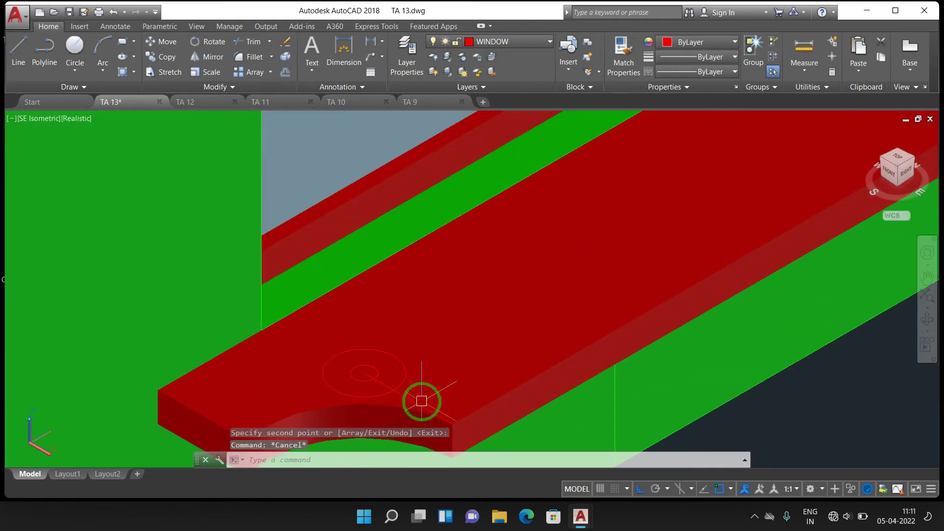
- Restart the move after a wrong sill pick, selecting the inner circle on the lower sill
type("m")
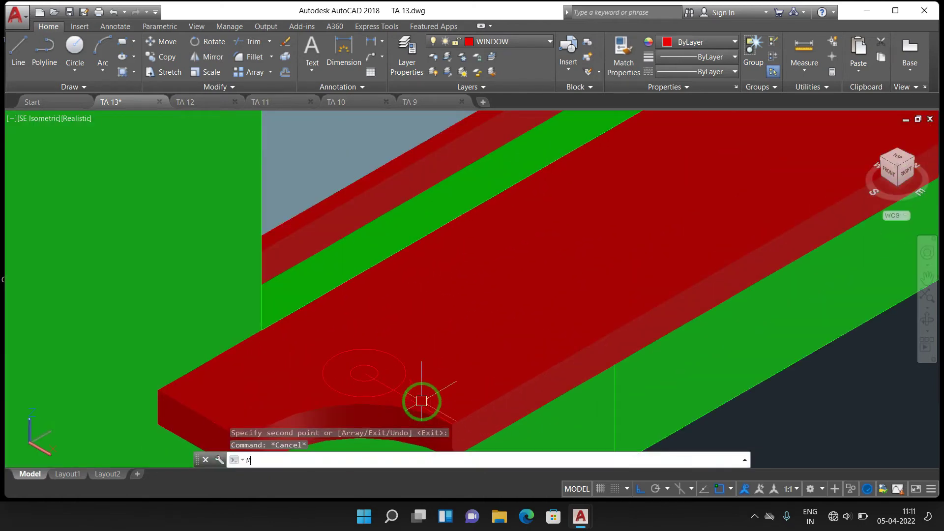
key("Return")
left_click(371, 368)
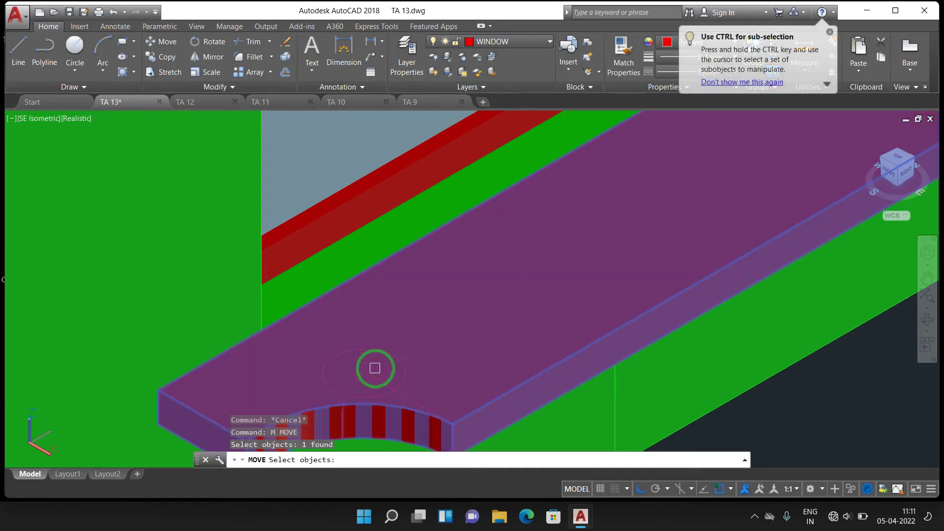
key("Escape")
scroll(377, 371, "up", 2)
scroll(376, 370, "up", 2)
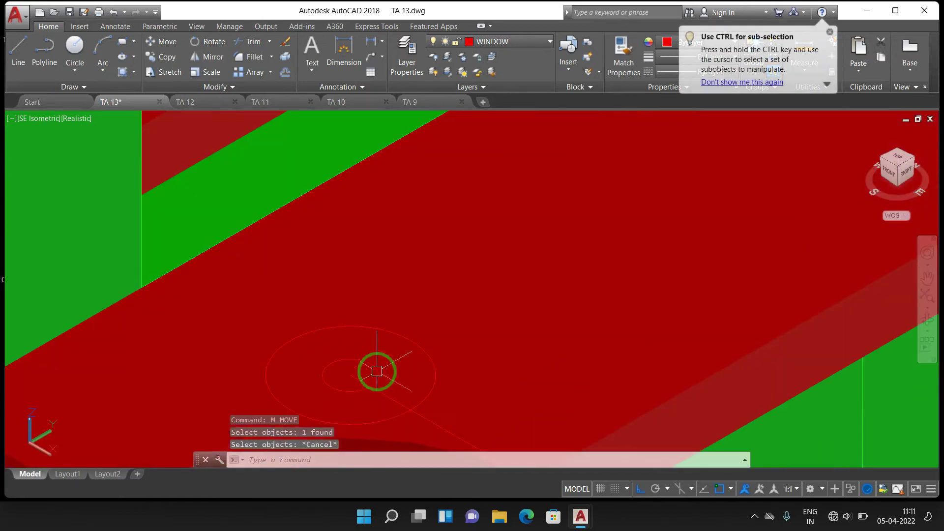
type("m")
key("Return")
scroll(368, 362, "up", 2)
scroll(366, 360, "up", 2)
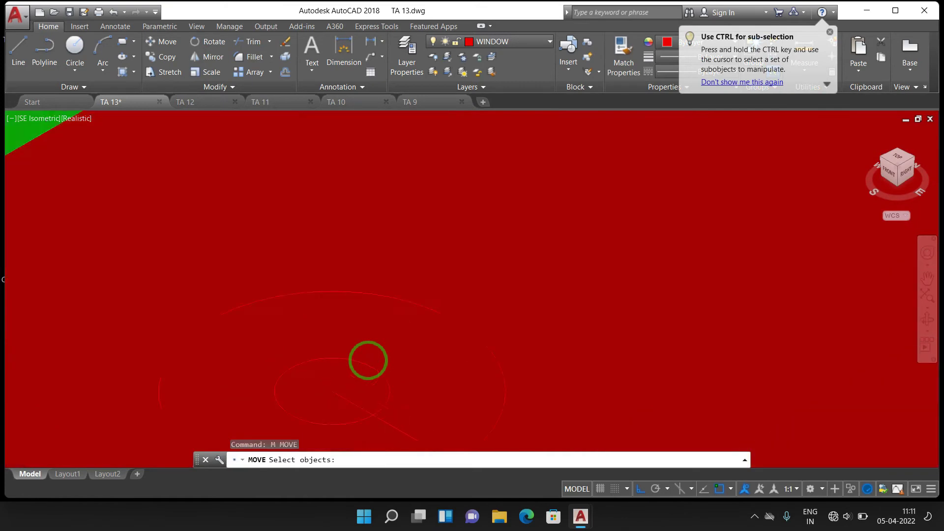
left_click(366, 361)
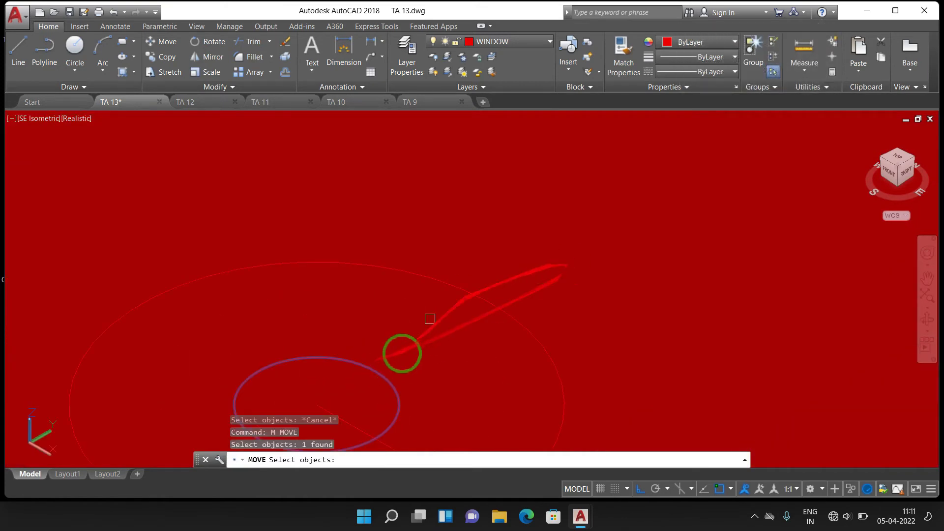
- Add a second small circle and move both circles 2' straight up along Z
scroll(390, 374, "down", 3)
scroll(390, 375, "down", 2)
scroll(600, 289, "down", 2)
scroll(523, 310, "down", 2)
scroll(647, 223, "up", 2)
scroll(658, 231, "up", 2)
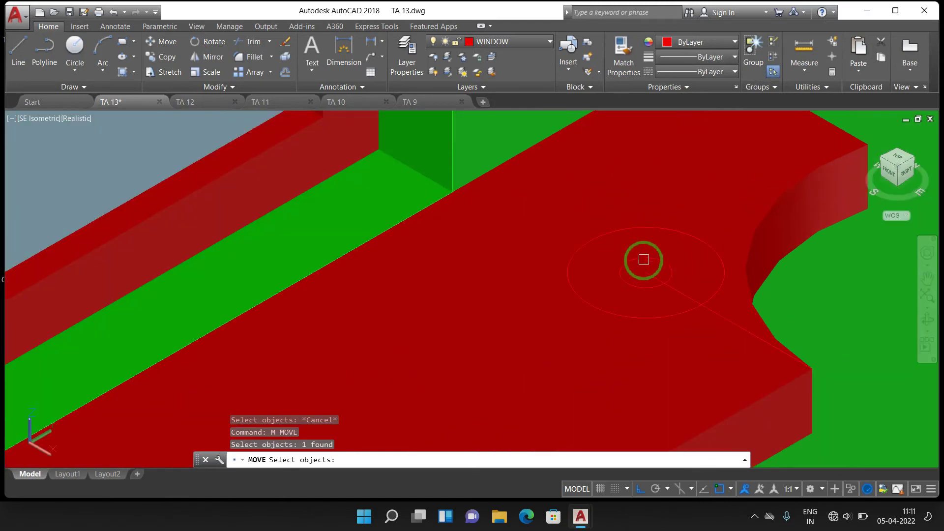
left_click(644, 255)
key("Return")
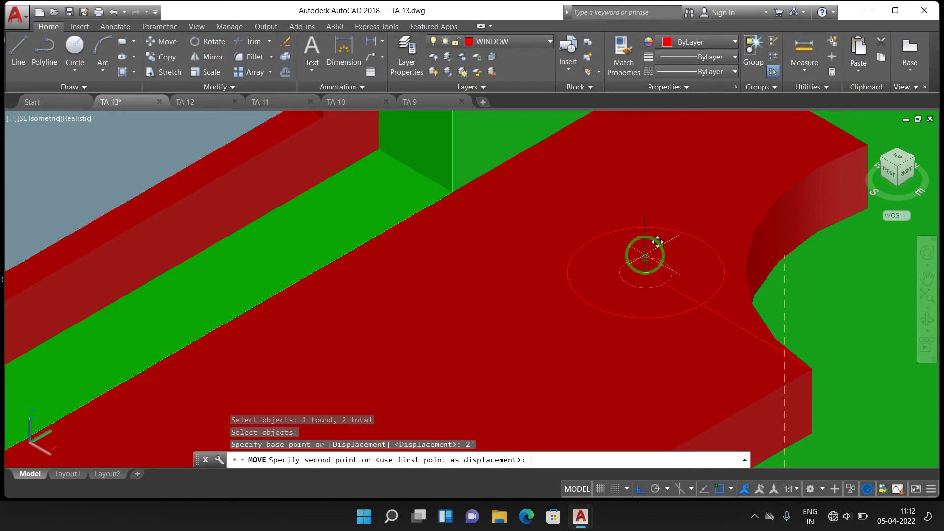
scroll(617, 170, "down", 4)
type("2'")
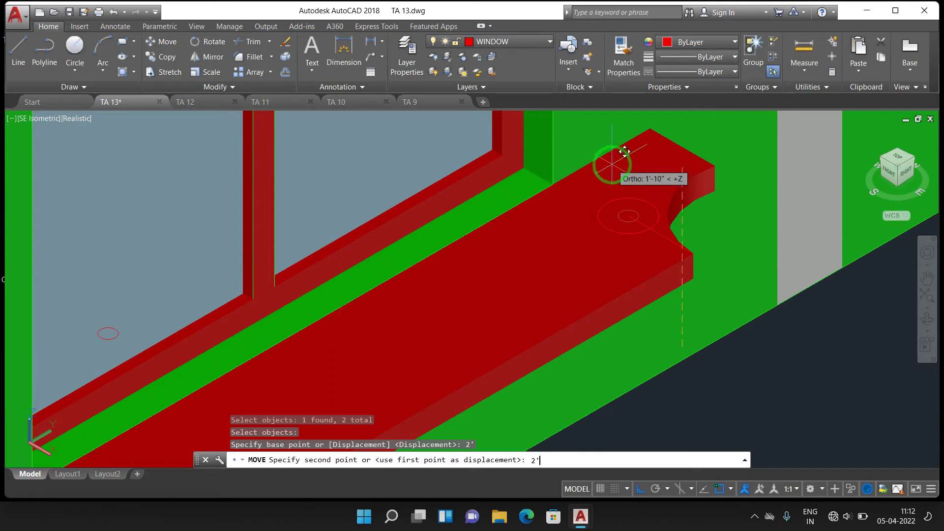
key("Return")
scroll(600, 313, "down", 4)
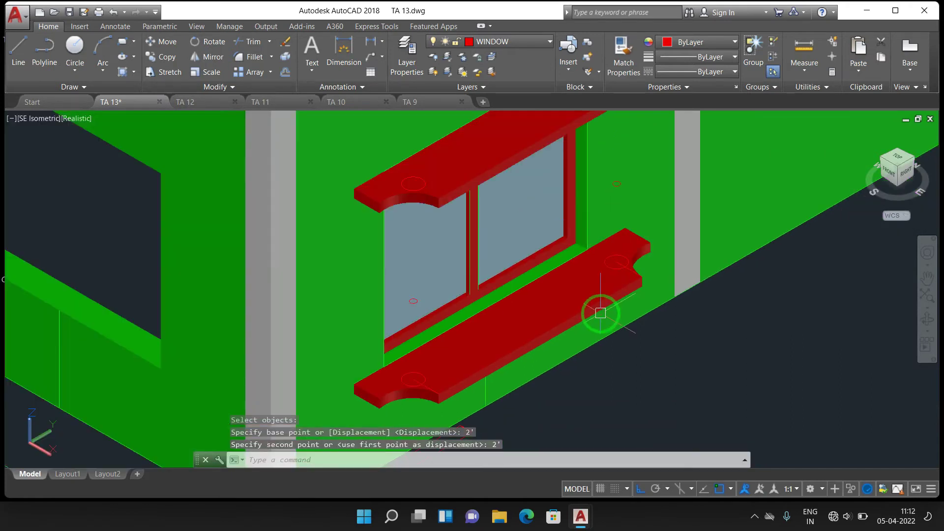
mouse_move(597, 320)
type("vs")
key("Return")
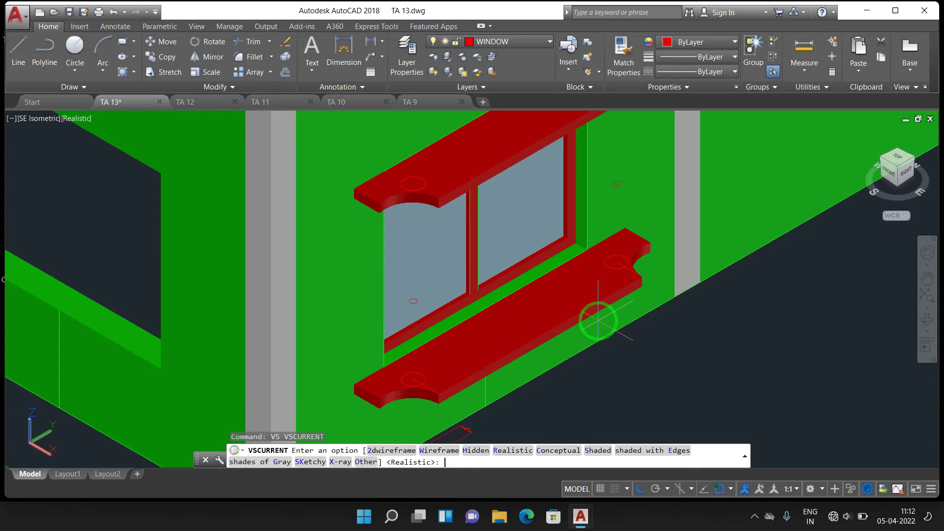
- Switch to 2D Wireframe and begin a LOFT through the first three sill circles
key("Return")
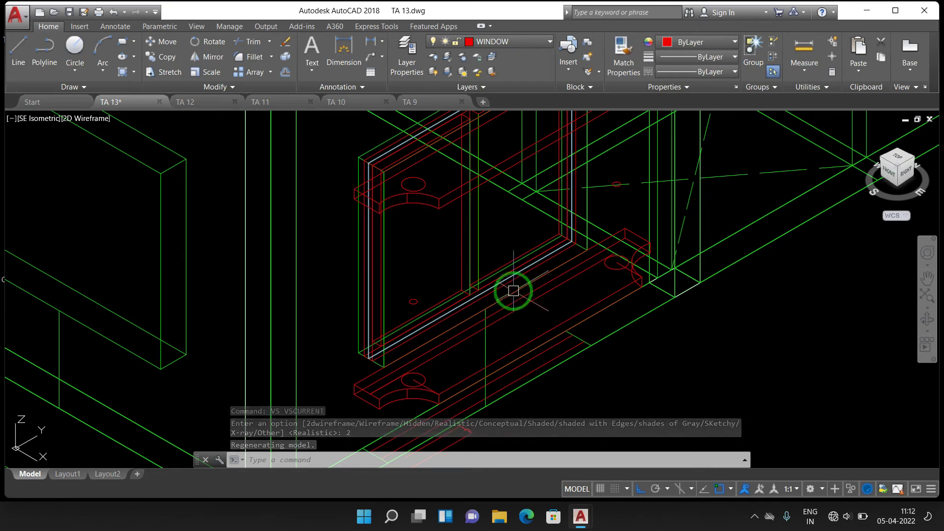
key("Escape")
key("Escape")
type("LO")
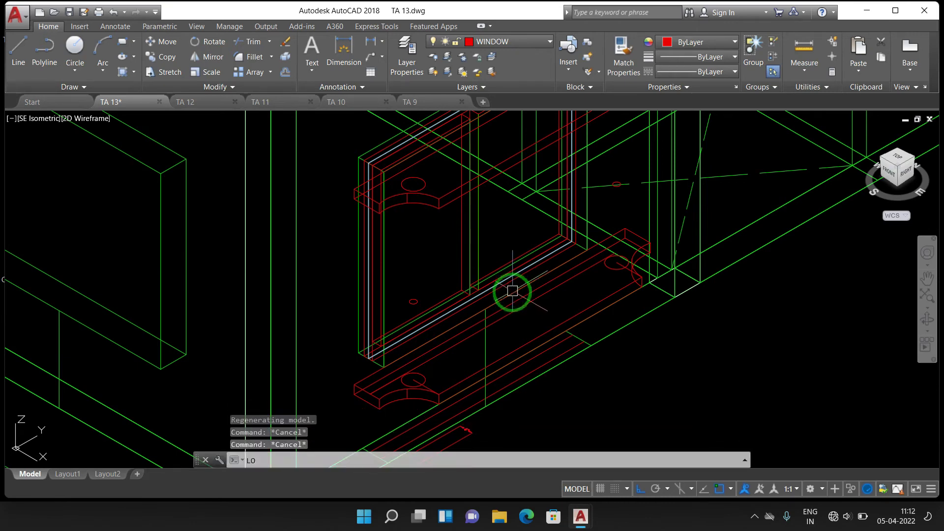
type("FT")
key("Return")
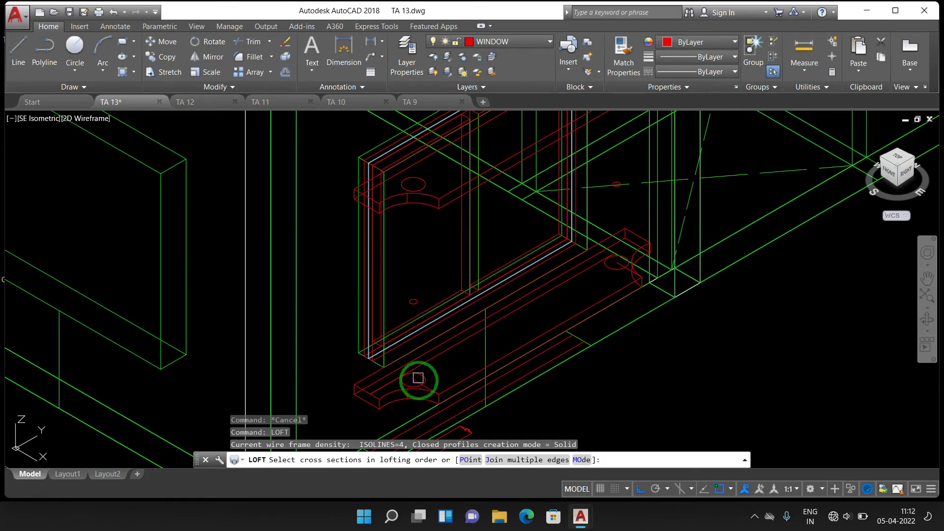
scroll(421, 383, "up", 3)
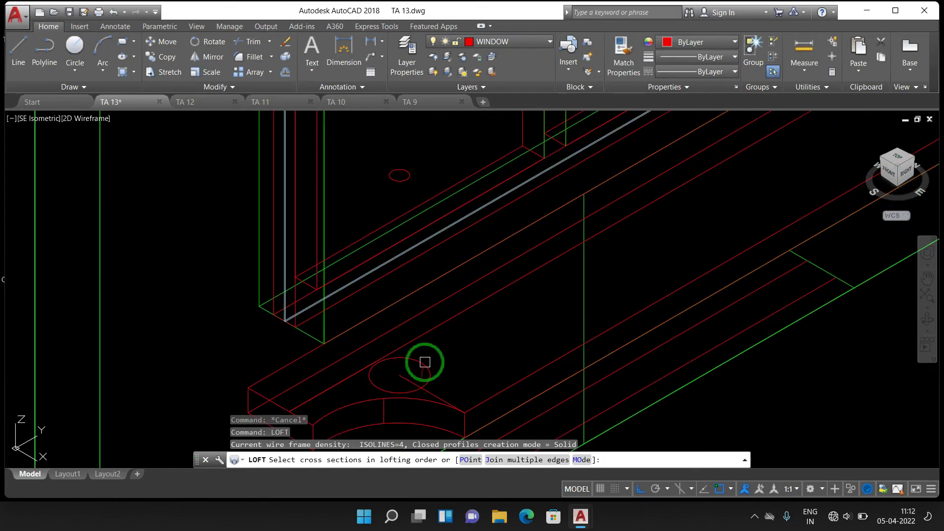
left_click(426, 363)
left_click(399, 170)
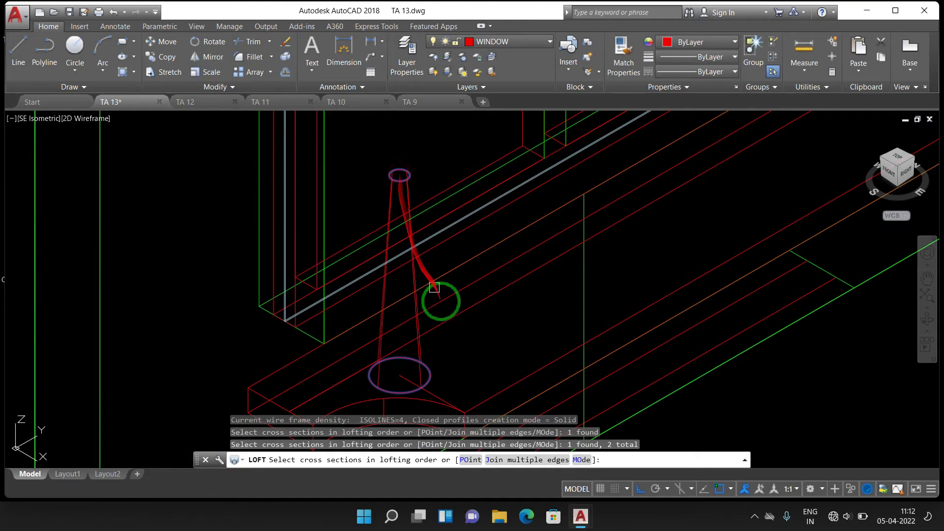
scroll(439, 293, "down", 3)
scroll(451, 269, "up", 4)
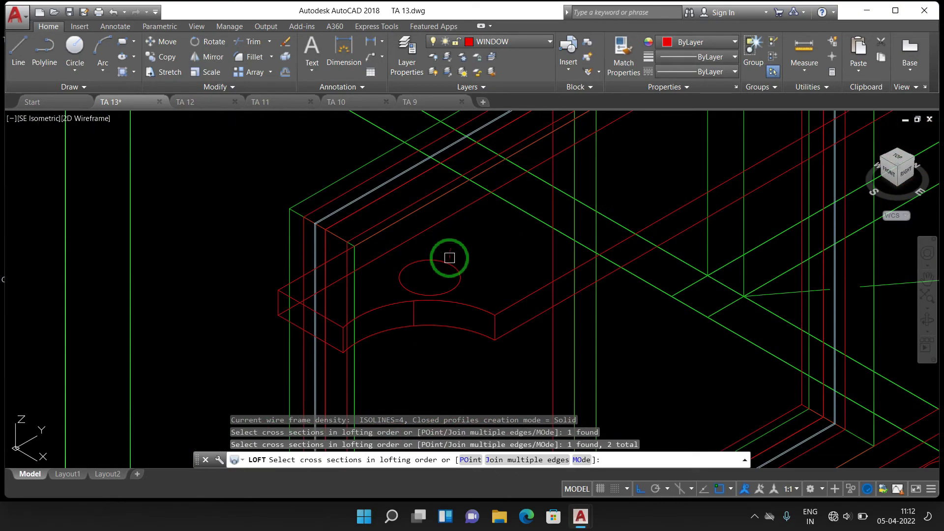
left_click(446, 266)
- Add three more circles as cross sections and build the six-circle loft, which fails
scroll(323, 244, "down", 2)
scroll(348, 274, "down", 2)
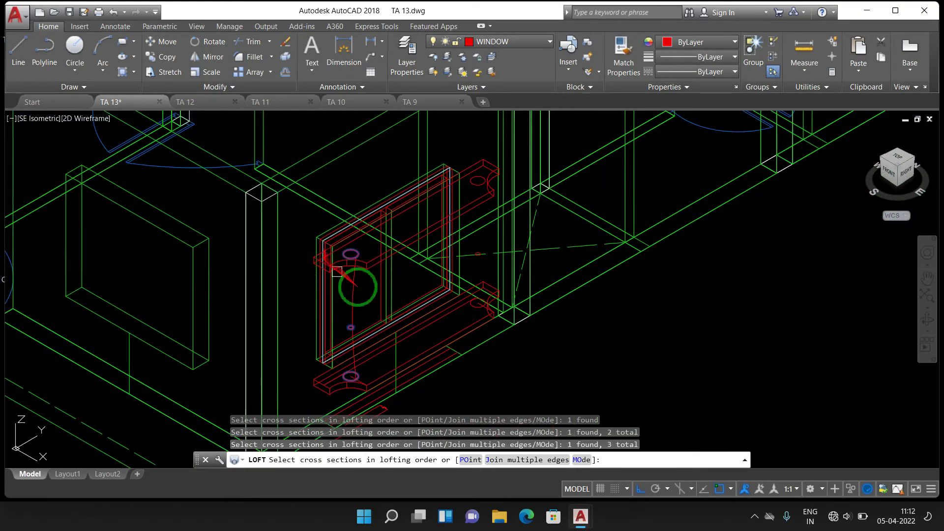
left_click(472, 306)
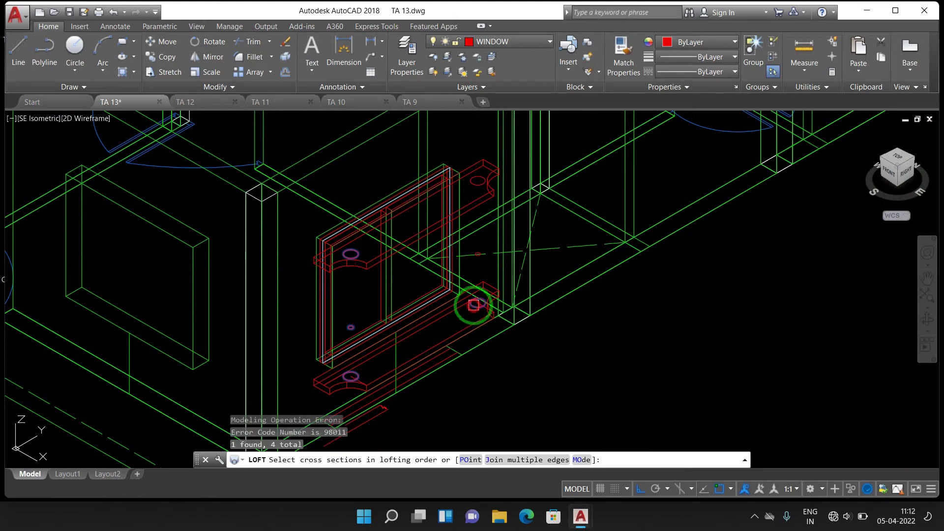
scroll(478, 256, "up", 3)
scroll(478, 255, "up", 2)
left_click(475, 235)
scroll(506, 289, "down", 5)
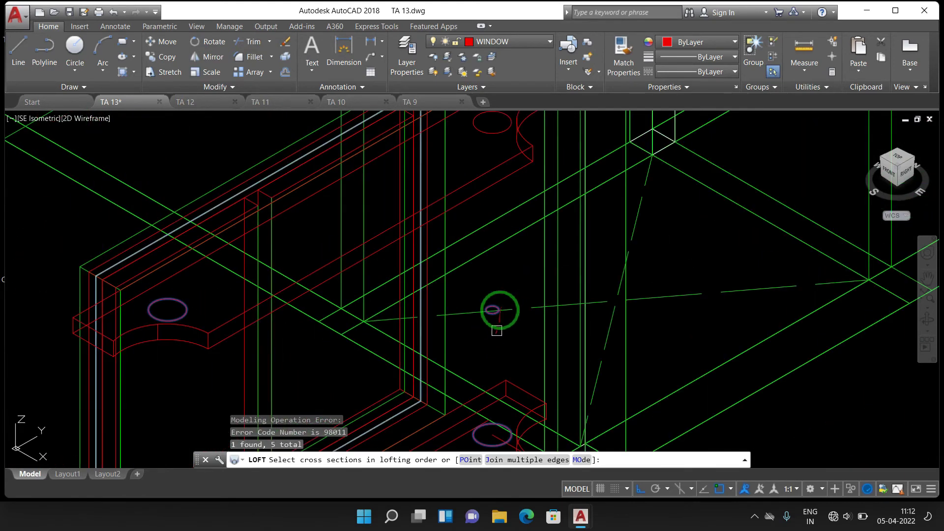
left_click(490, 128)
key("Return")
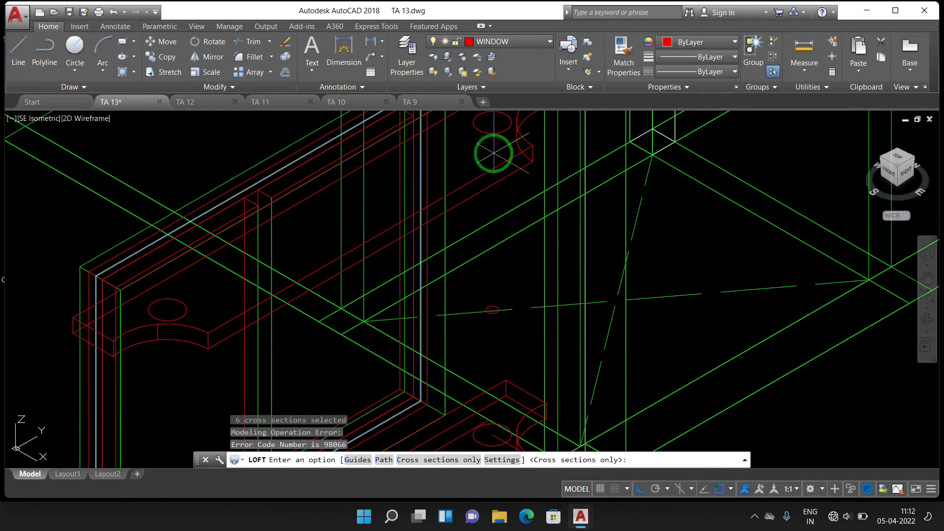
key("Return")
scroll(495, 305, "down", 3)
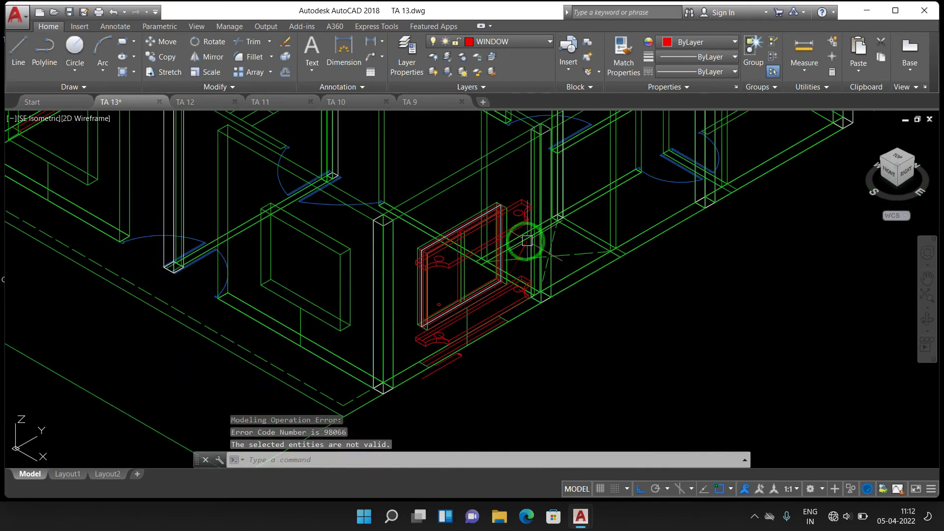
scroll(462, 323, "up", 2)
scroll(453, 320, "up", 3)
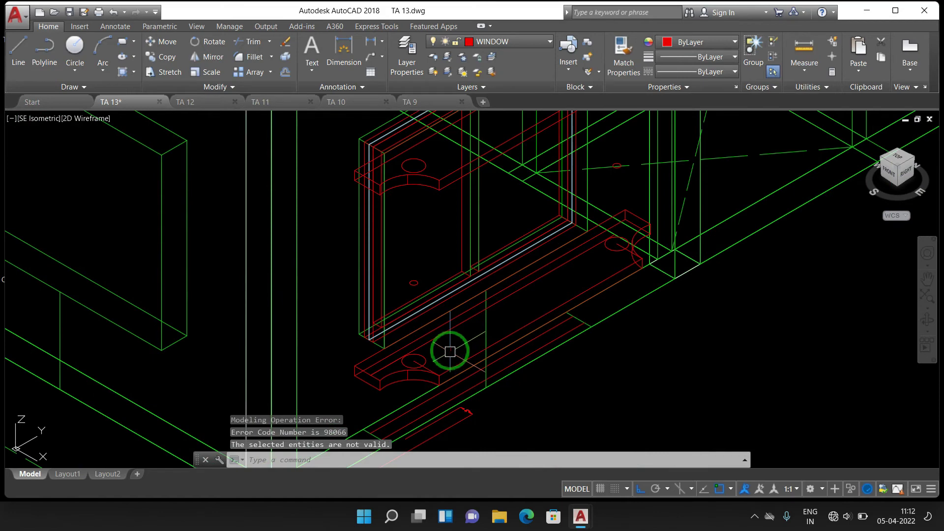
key("Return")
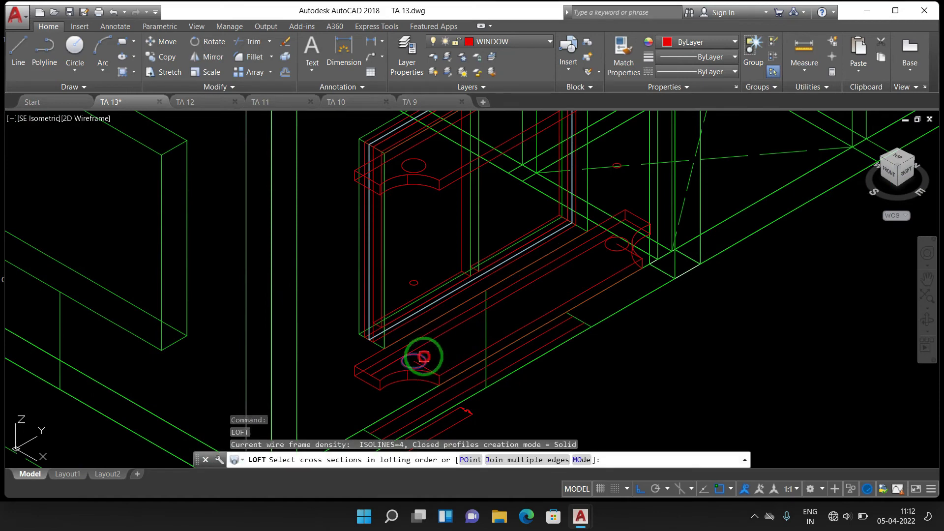
- Loft the first post through the lower sill, raised, and upper sill circles
left_click(424, 356)
left_click(413, 282)
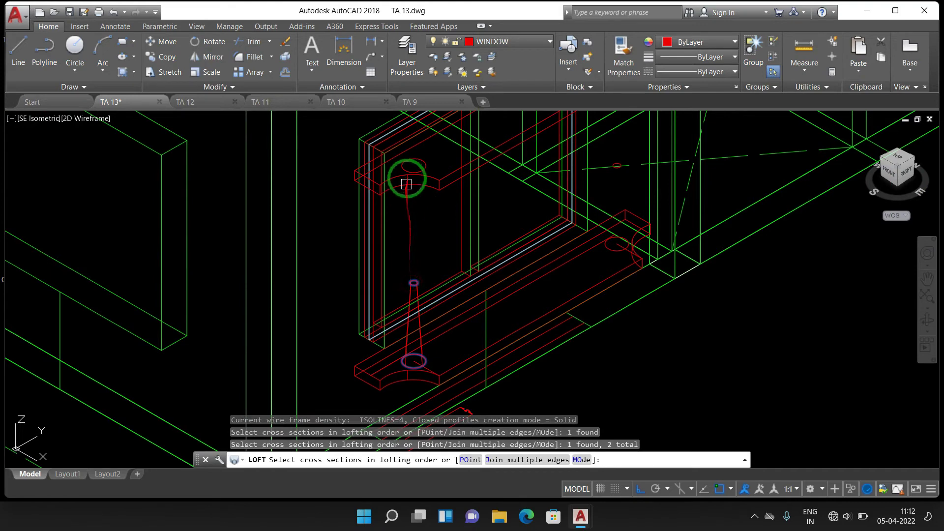
left_click(415, 161)
key("Return")
key("Return")
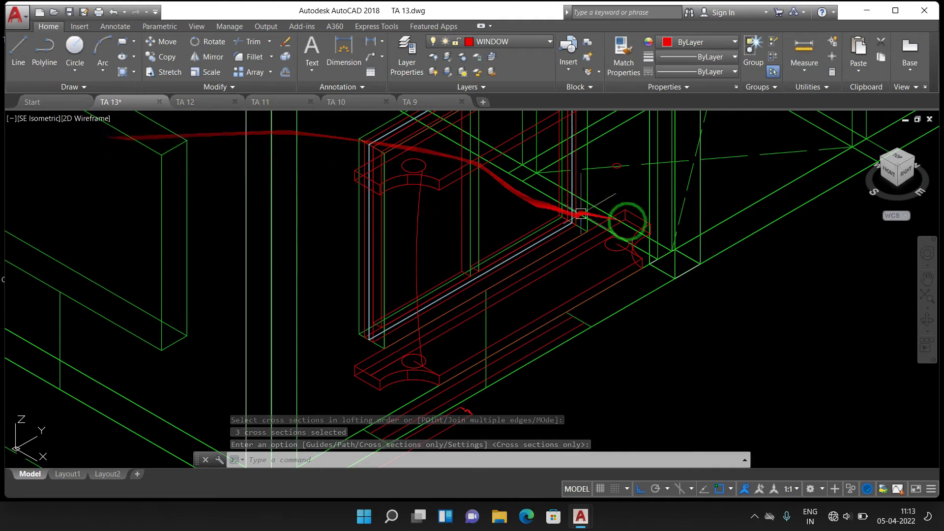
- Loft a second post through the three circles on the other side of the window
key("Return")
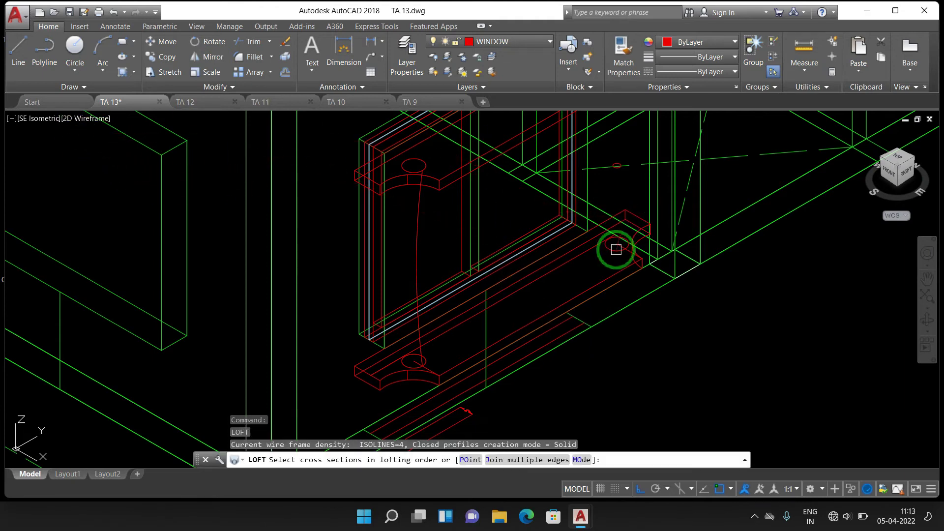
left_click(616, 250)
scroll(616, 175, "up", 3)
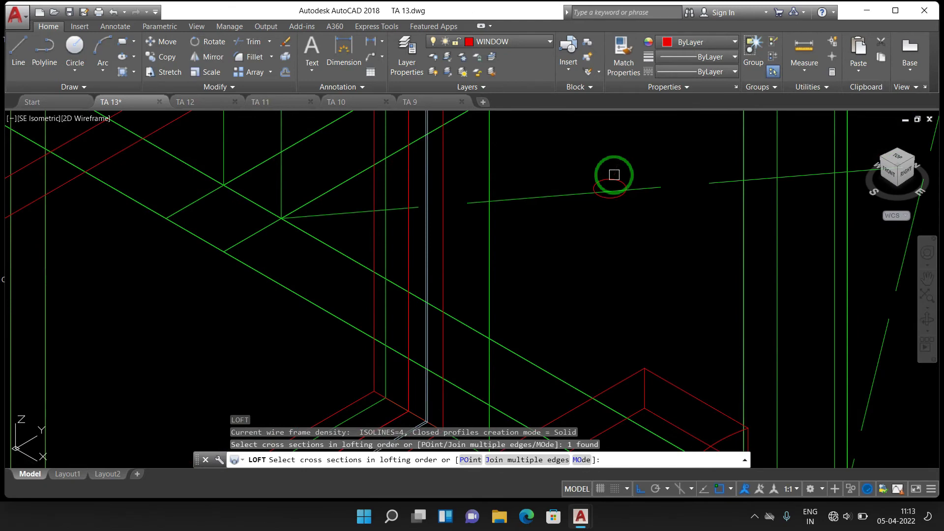
left_click(614, 174)
scroll(590, 354, "down", 2)
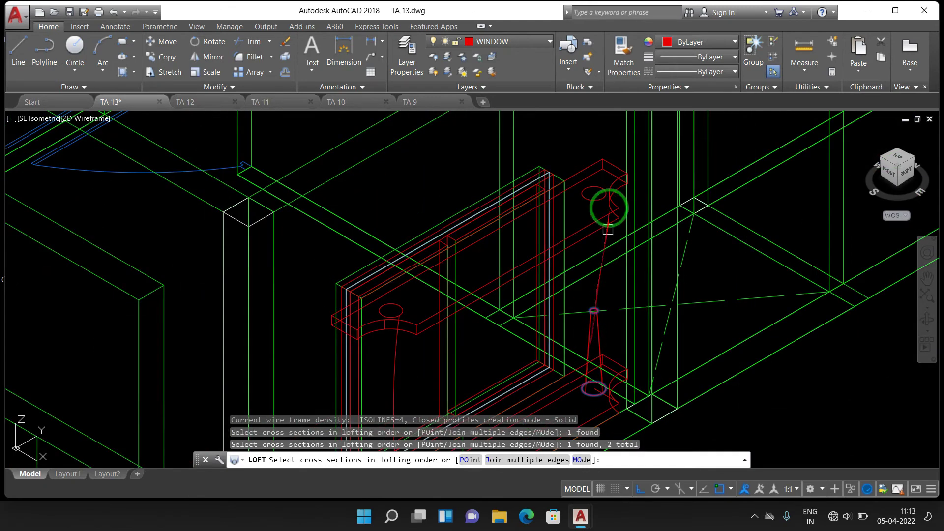
left_click(598, 196)
key("Return")
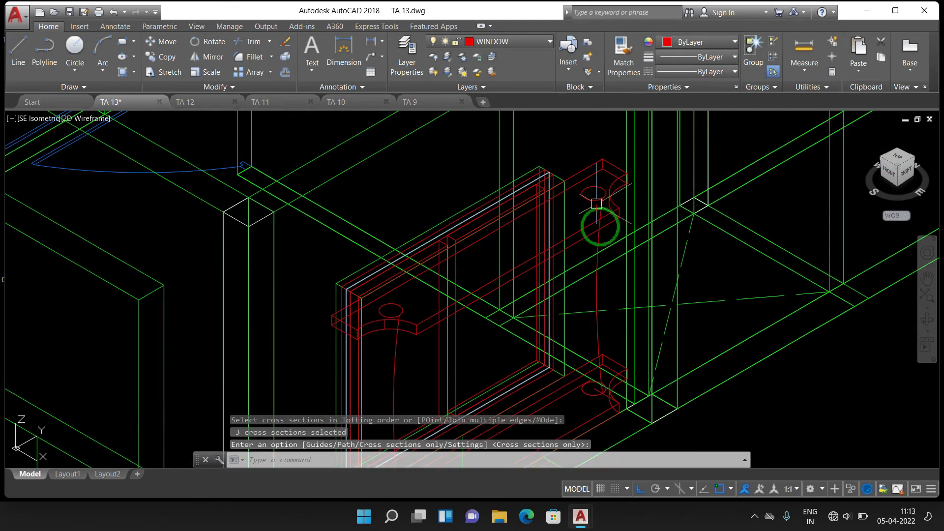
scroll(491, 312, "down", 4)
scroll(491, 308, "down", 4)
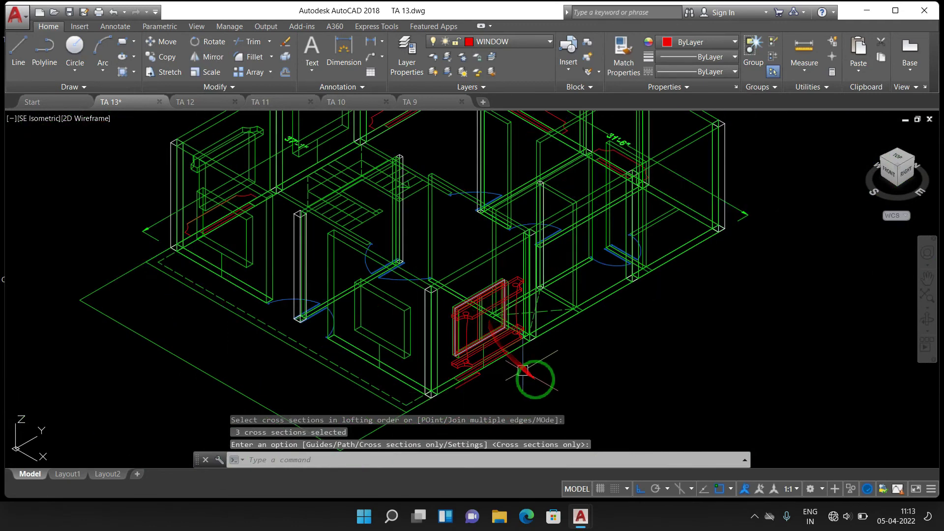
scroll(539, 380, "up", 4)
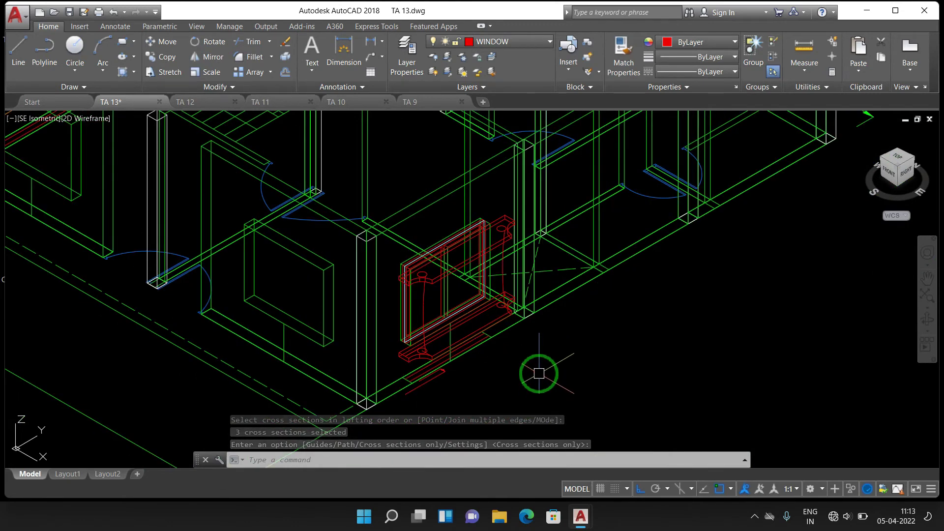
key("Escape")
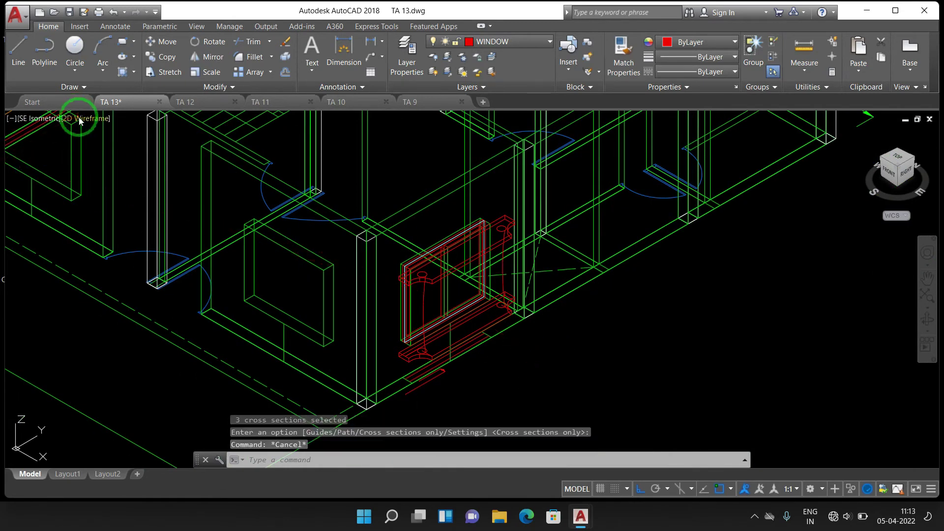
- Switch the viewport to the Realistic visual style
left_click(79, 120)
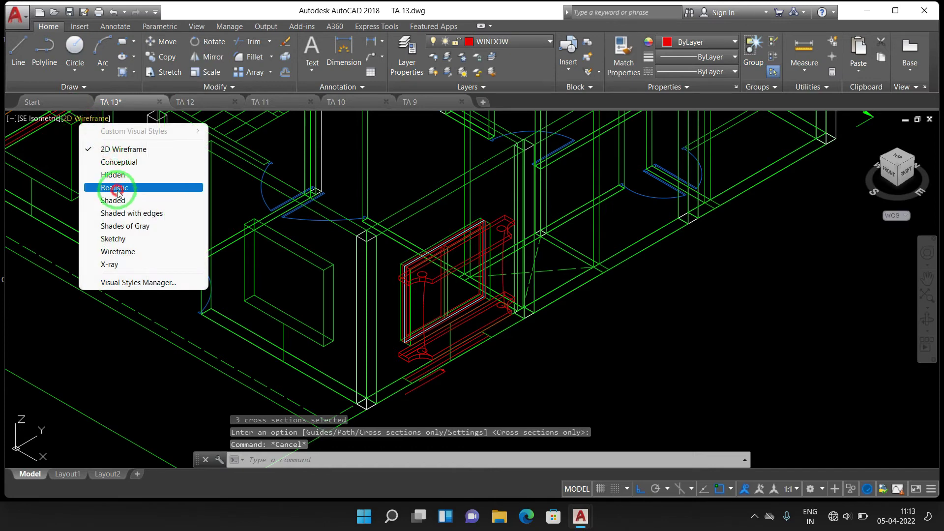
left_click(117, 190)
scroll(520, 365, "up", 3)
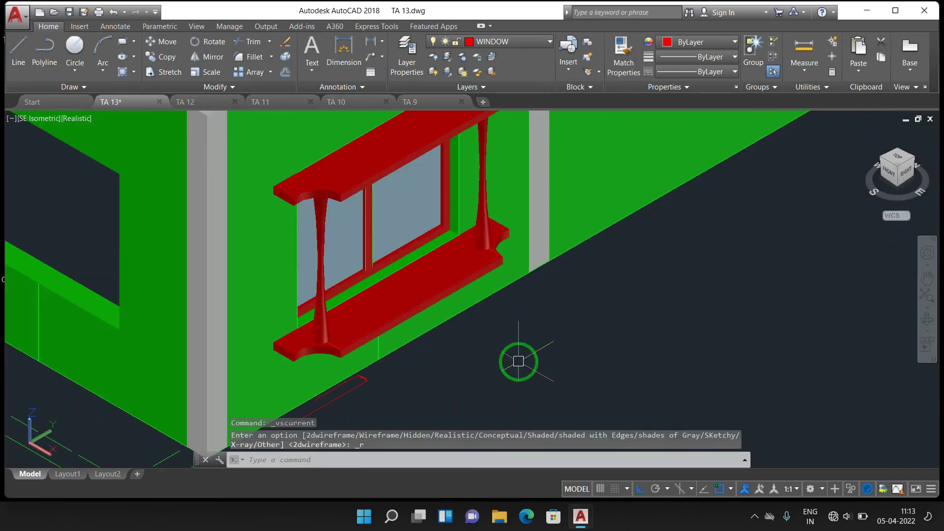
scroll(518, 360, "up", 2)
- Pan around the window and building, then switch to the SW Isometric view
middle_click_drag(516, 339, 513, 395)
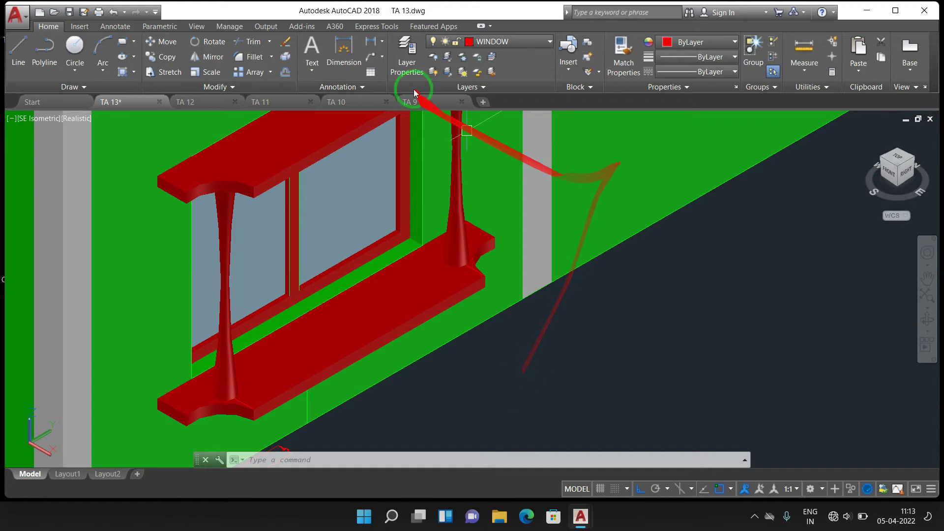
scroll(248, 317, "down", 6)
scroll(421, 341, "up", 3)
scroll(393, 364, "up", 2)
middle_click_drag(415, 348, 760, 252)
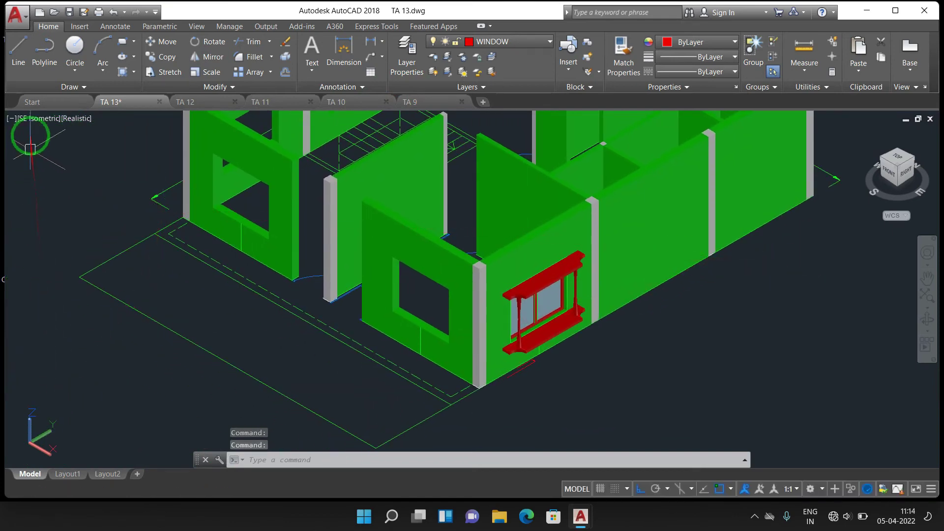
left_click(37, 120)
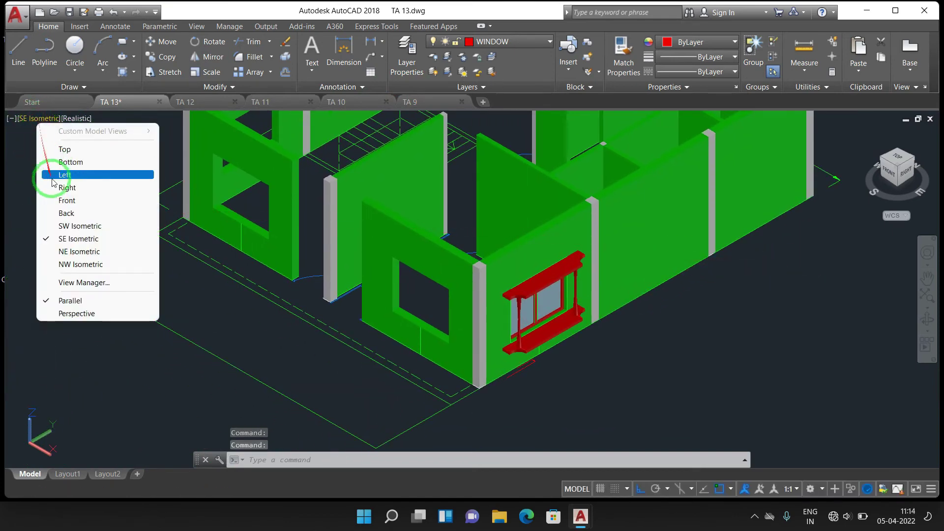
left_click(73, 227)
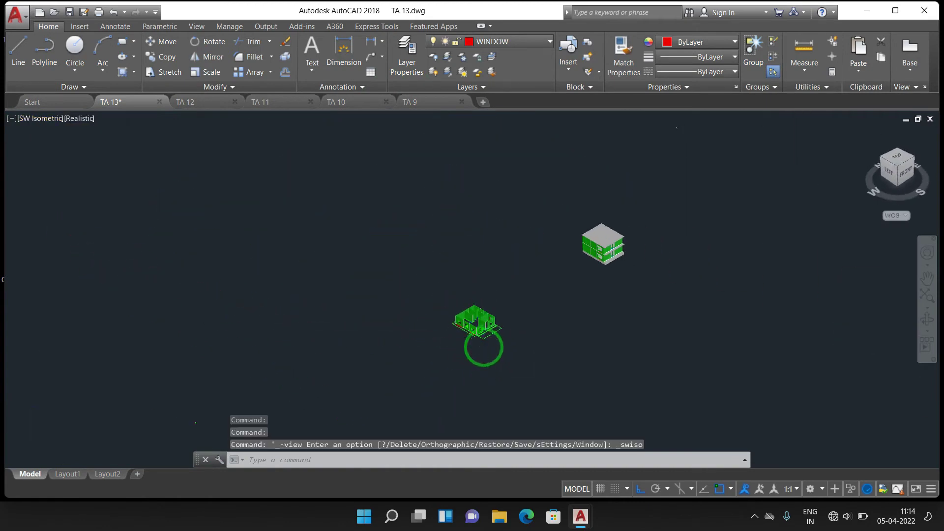
- Zoom in on the green house walls and their window openings from SW Isometric
scroll(475, 334, "up", 4)
scroll(474, 334, "up", 3)
scroll(592, 233, "up", 3)
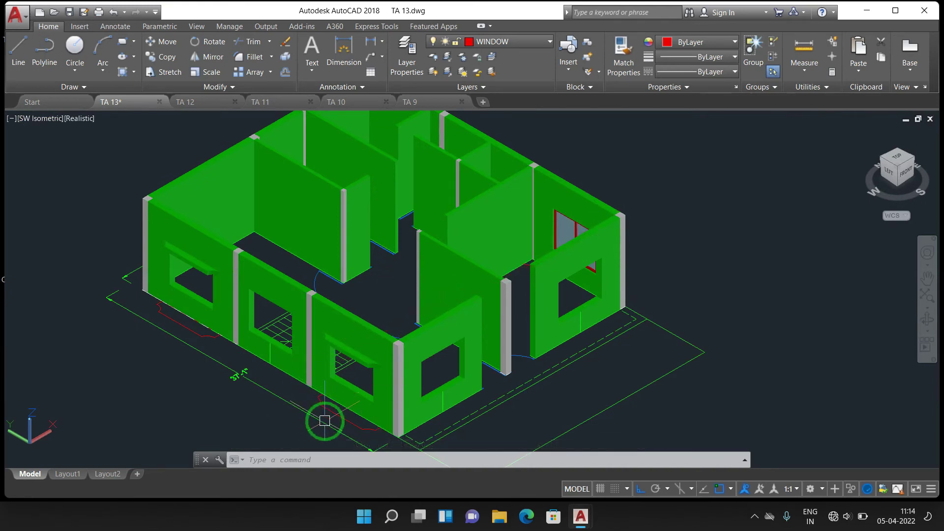
scroll(325, 421, "up", 2)
scroll(325, 420, "up", 3)
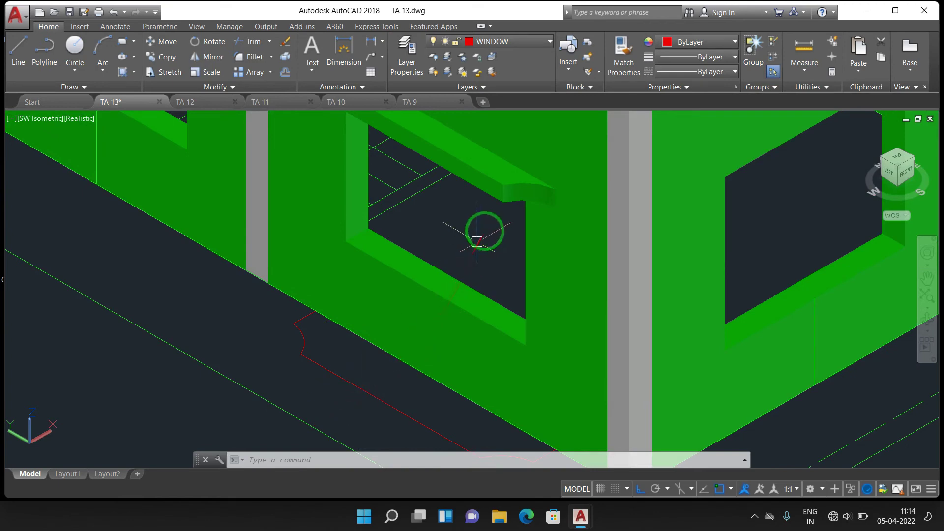
scroll(518, 338, "down", 2)
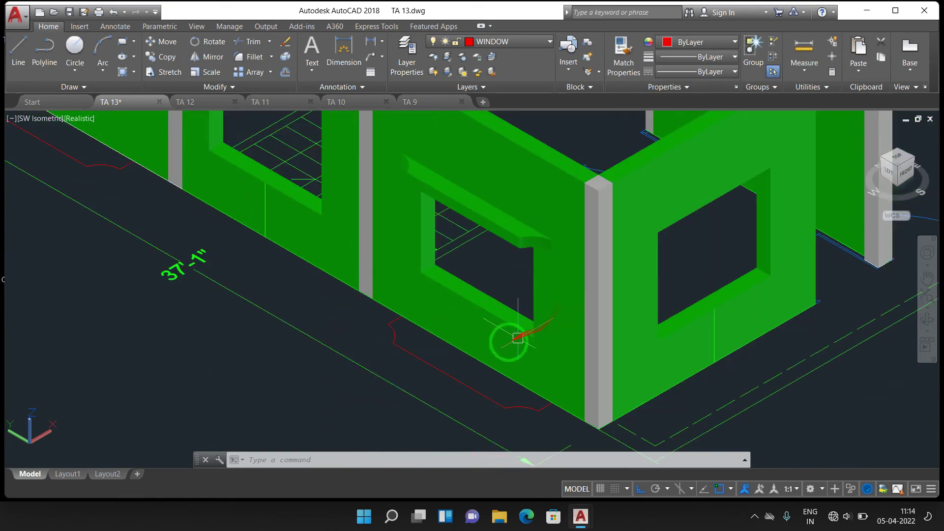
scroll(517, 338, "down", 3)
scroll(633, 311, "up", 3)
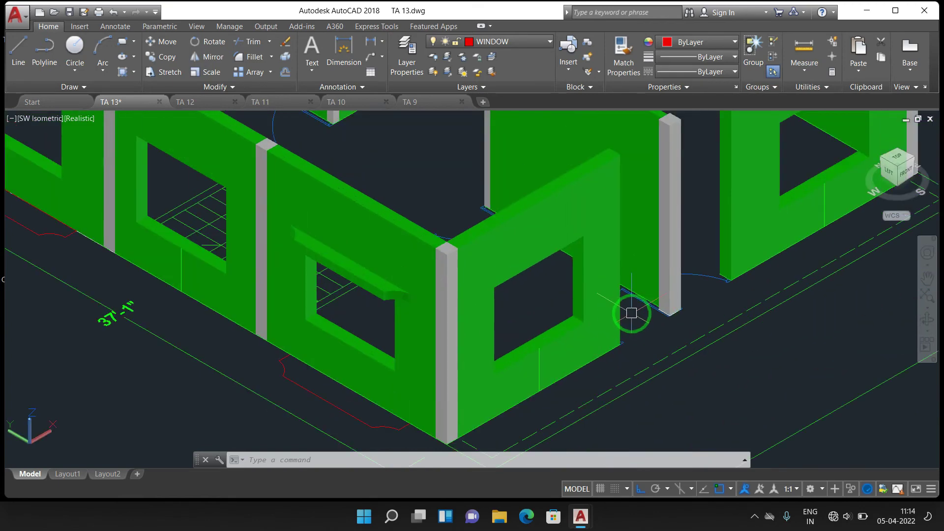
key("Escape")
key("Escape")
- Attempt a UCS Face alignment on the wall, then cancel it
type("u")
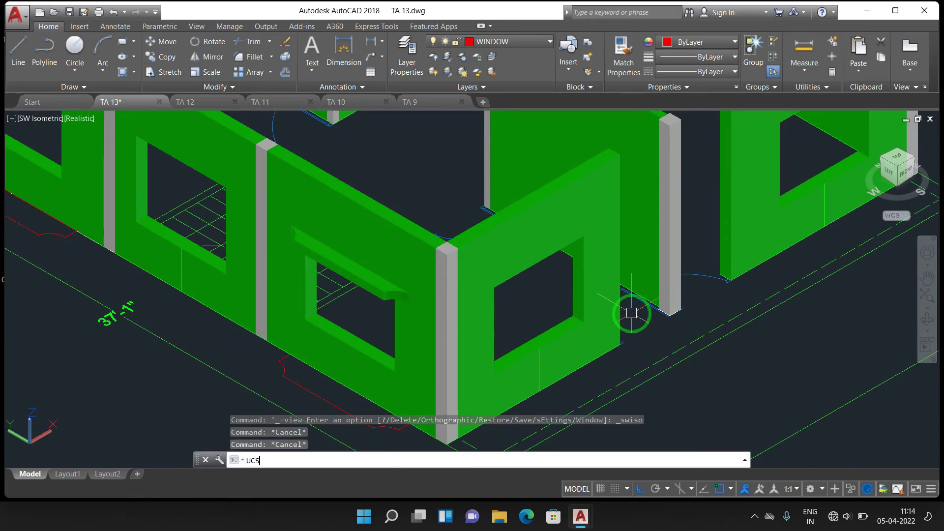
key("Return")
type("F")
key("Return")
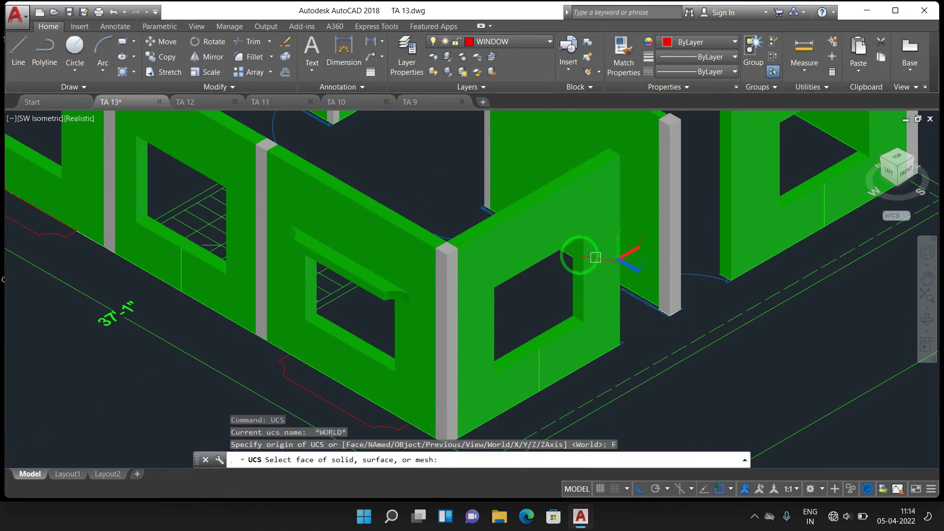
left_click(533, 246)
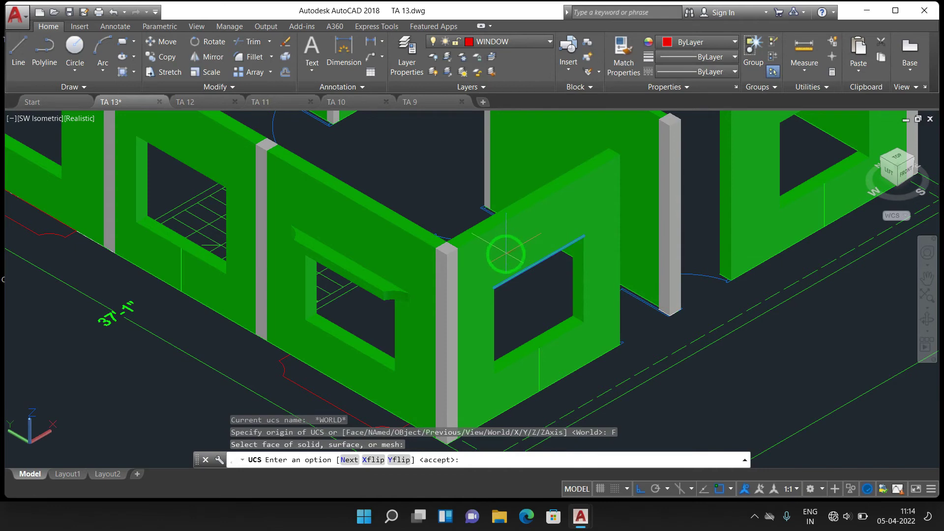
type("u")
key("Return")
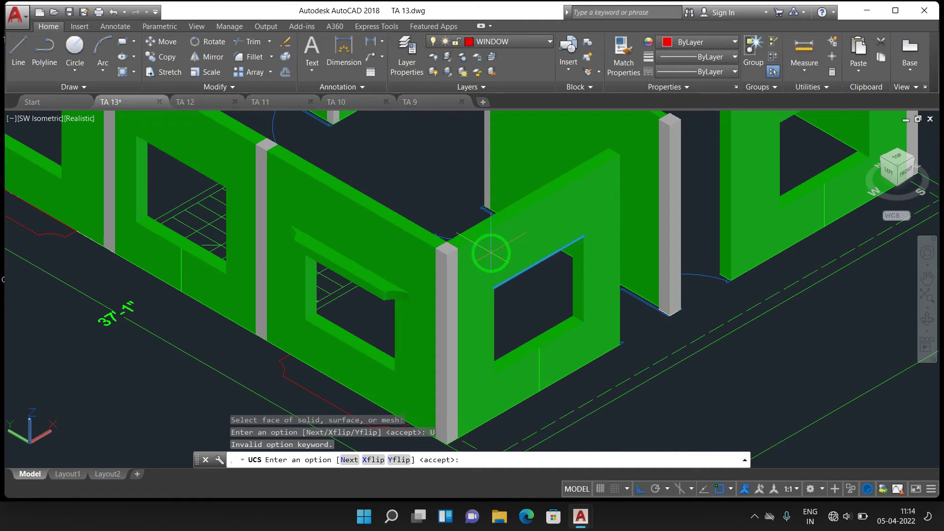
key("Escape")
key("Escape")
key("Escape")
- Align the UCS to the face of the wall with the window opening
type("u")
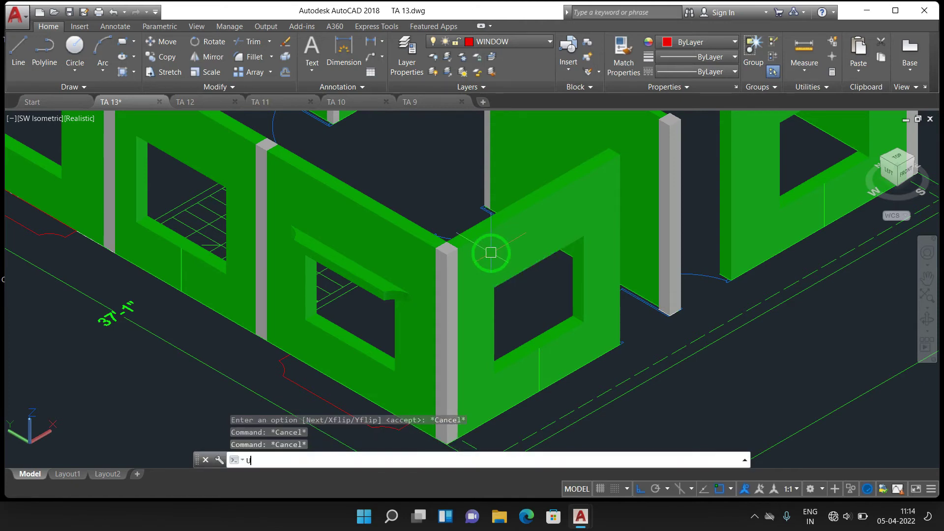
type("s")
key("Return")
type("f")
key("Return")
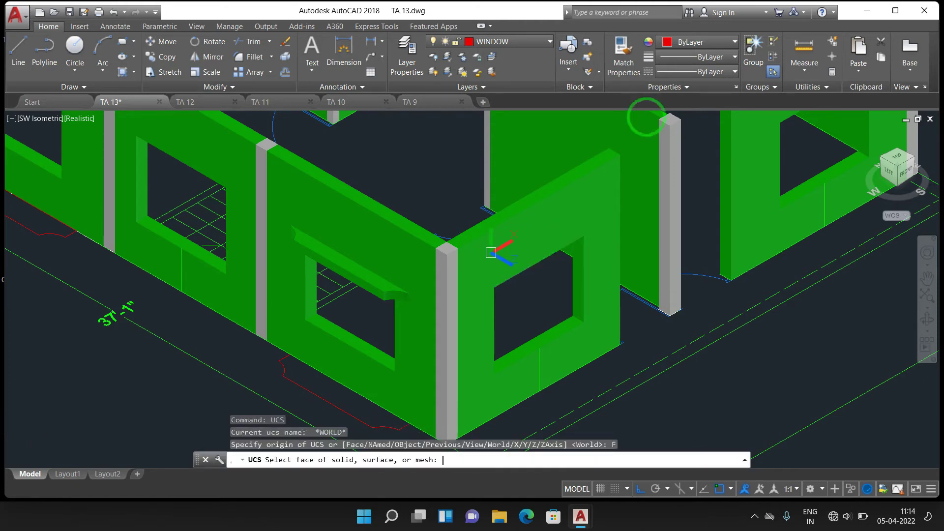
left_click(671, 75)
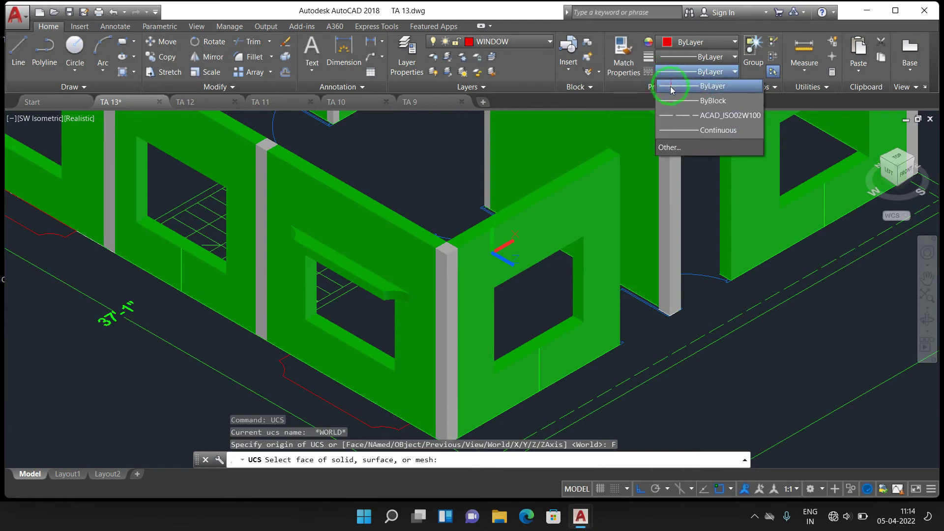
left_click(561, 200)
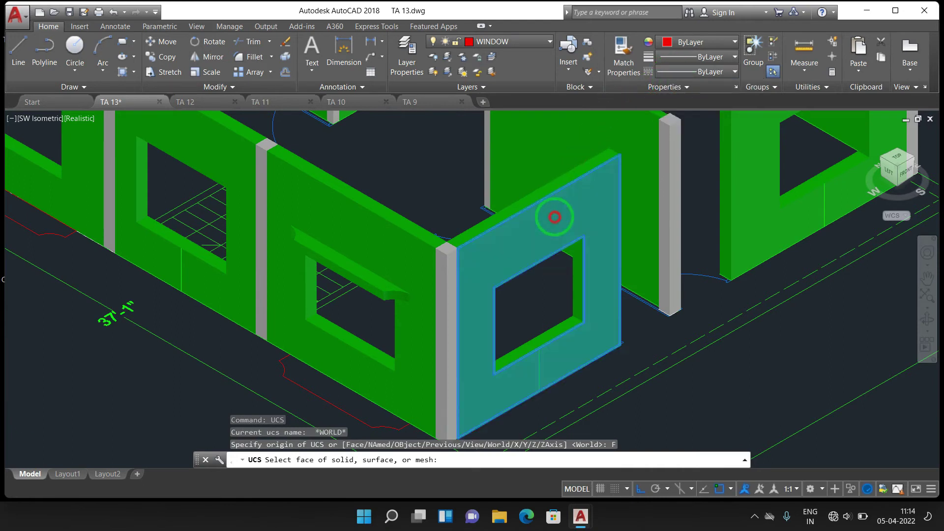
left_click(554, 217)
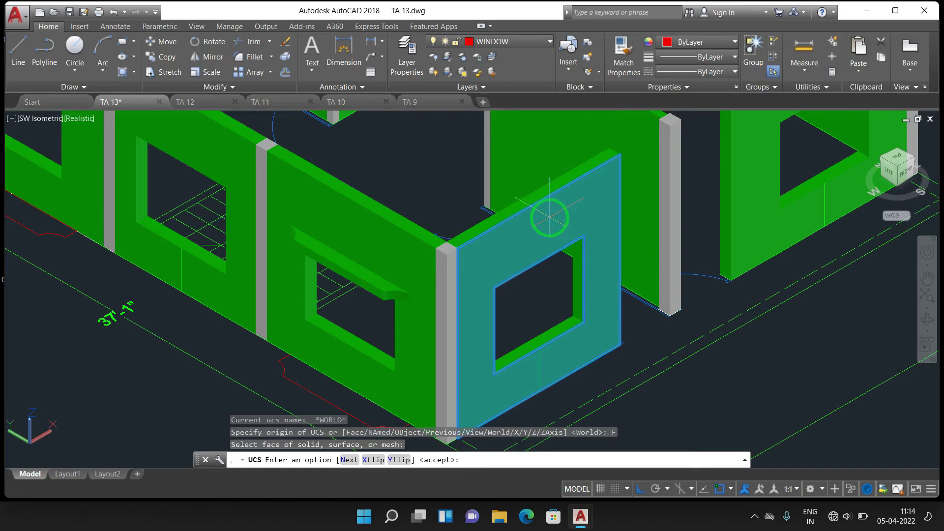
key("Return")
scroll(498, 398, "up", 2)
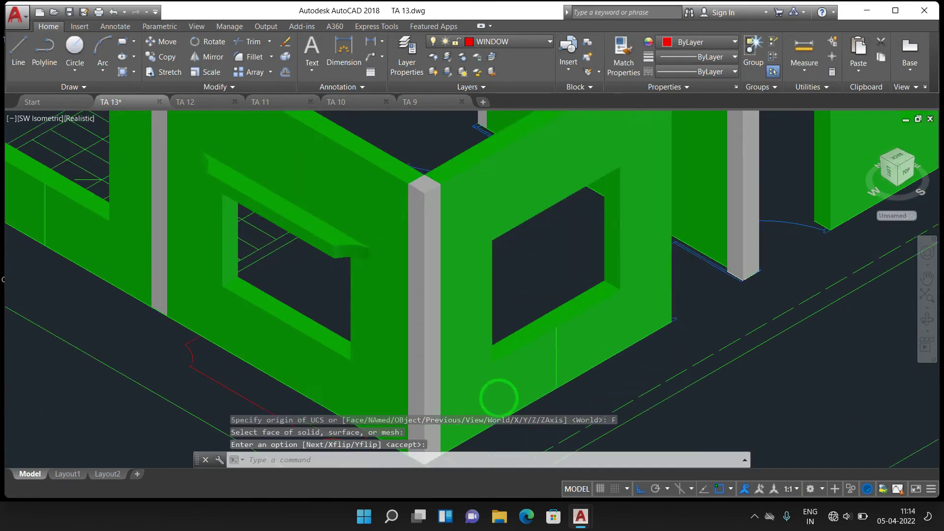
scroll(498, 399, "up", 2)
key("Escape")
key("Escape")
type("REC")
- Draw a rectangle across the window opening from corner to opposite corner
key("Return")
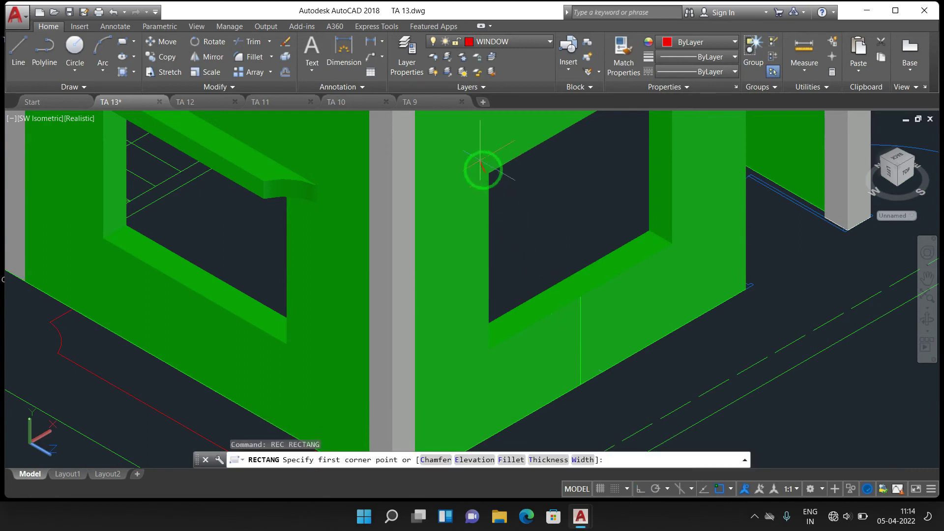
left_click(489, 173)
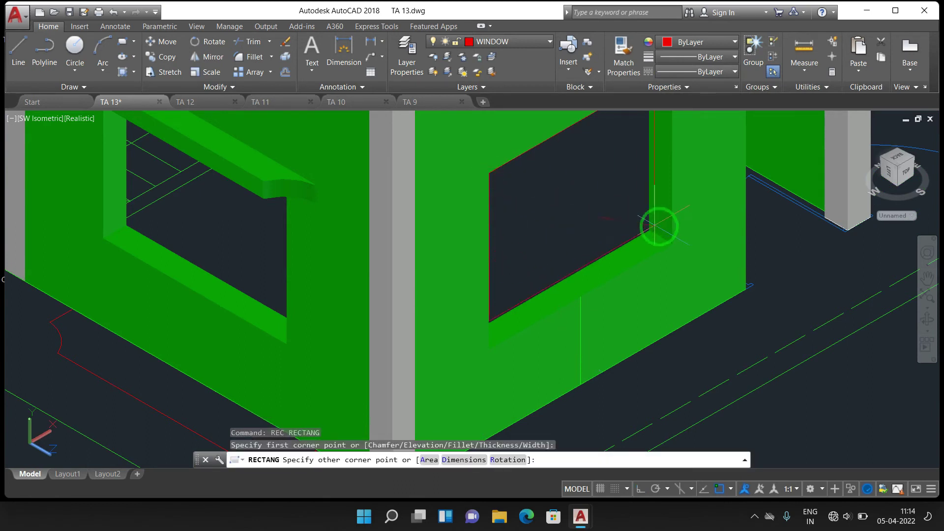
left_click(674, 243)
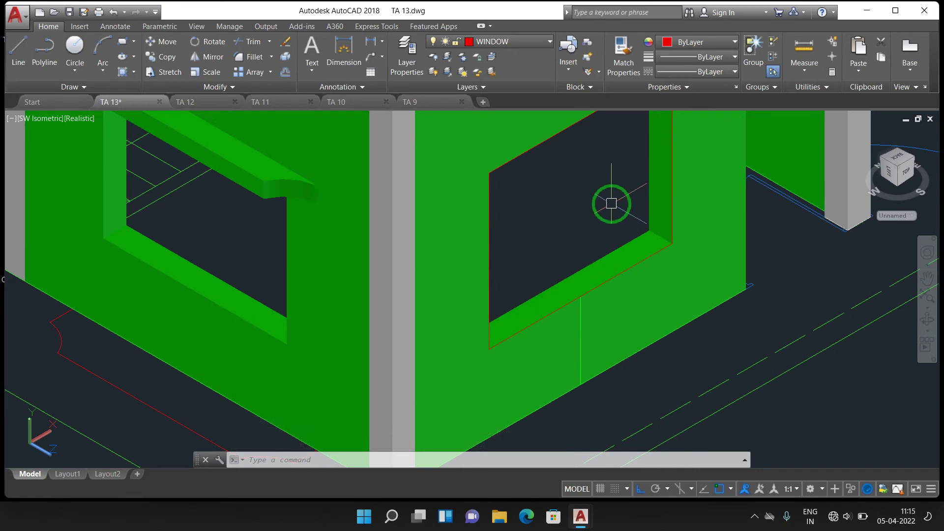
left_click(621, 274)
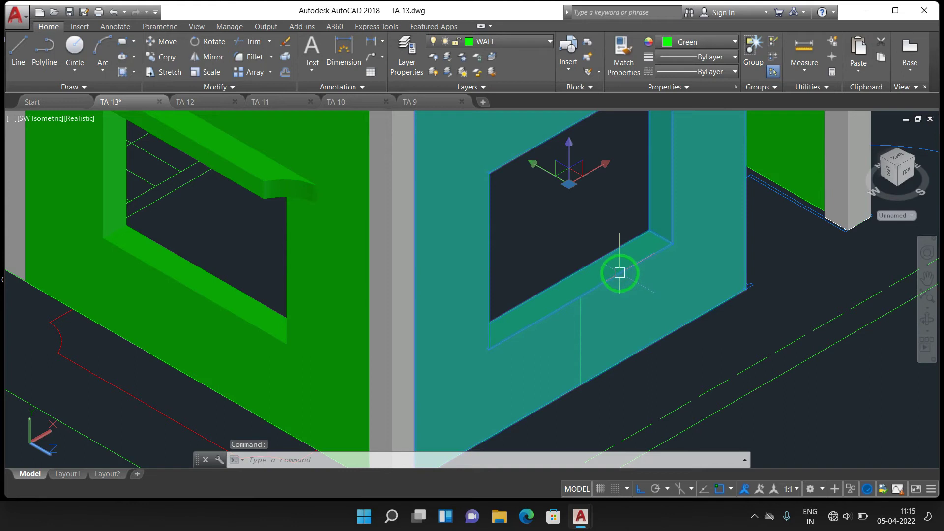
key("Escape")
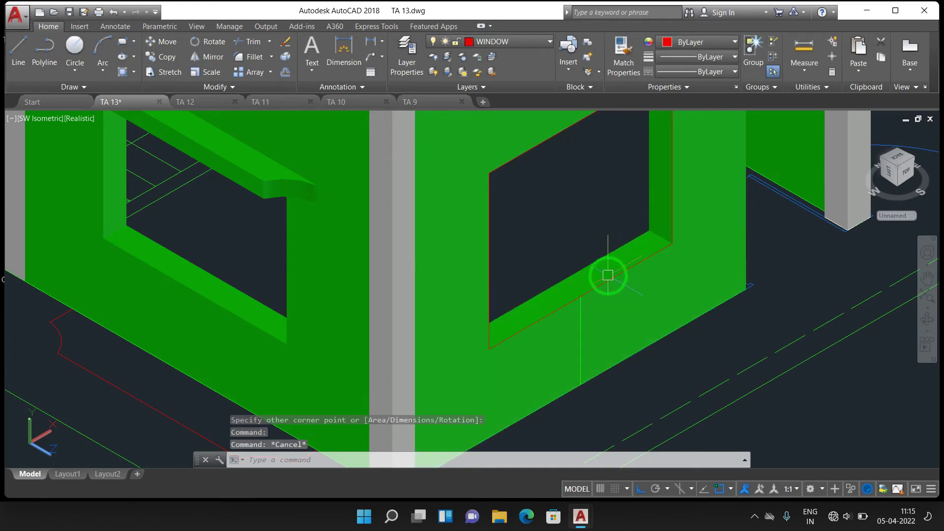
- Switch to 2D Wireframe and start moving the red window rectangle, then cancel
type("VS")
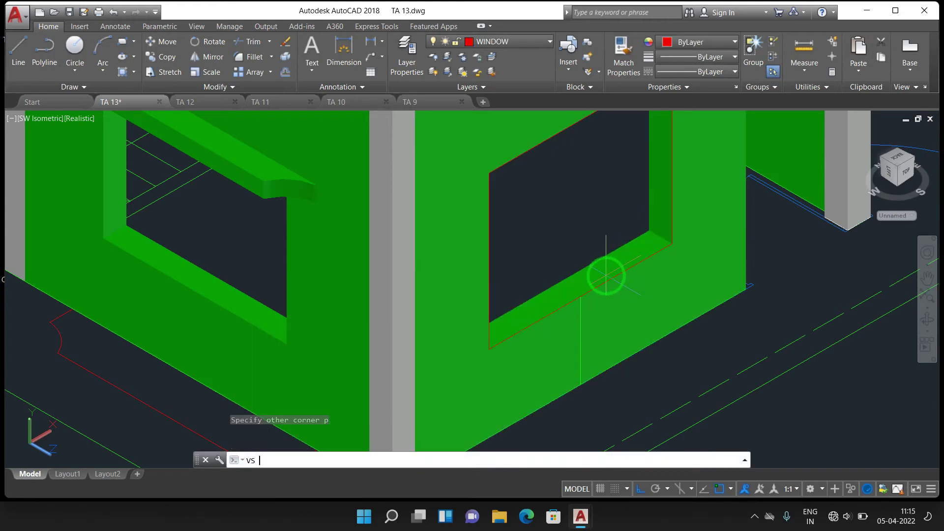
key("Return")
key("Return")
left_click(607, 276)
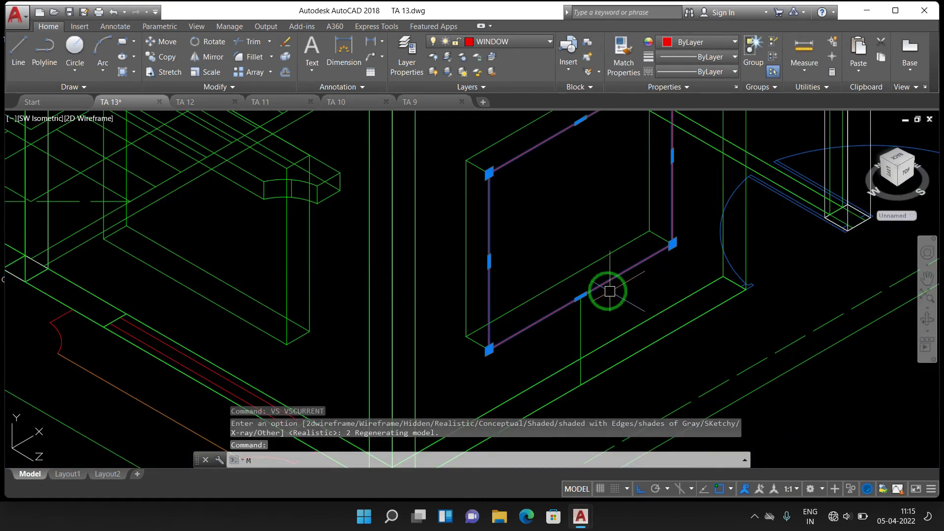
key("Return")
left_click(585, 295)
scroll(418, 202, "down", 5)
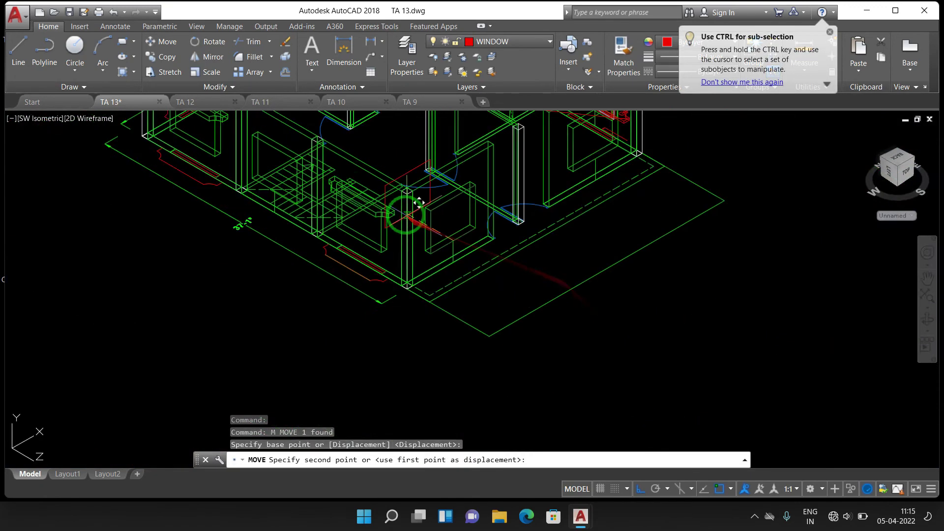
key("Escape")
scroll(637, 341, "up", 3)
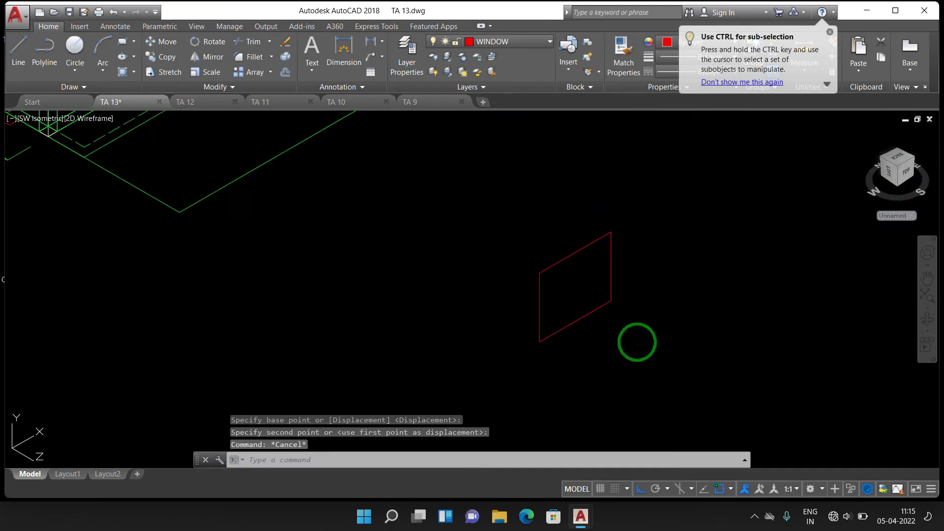
scroll(604, 292, "up", 2)
- Window-select the red window rectangle and explode it into separate lines
left_click_drag(666, 366, 457, 217)
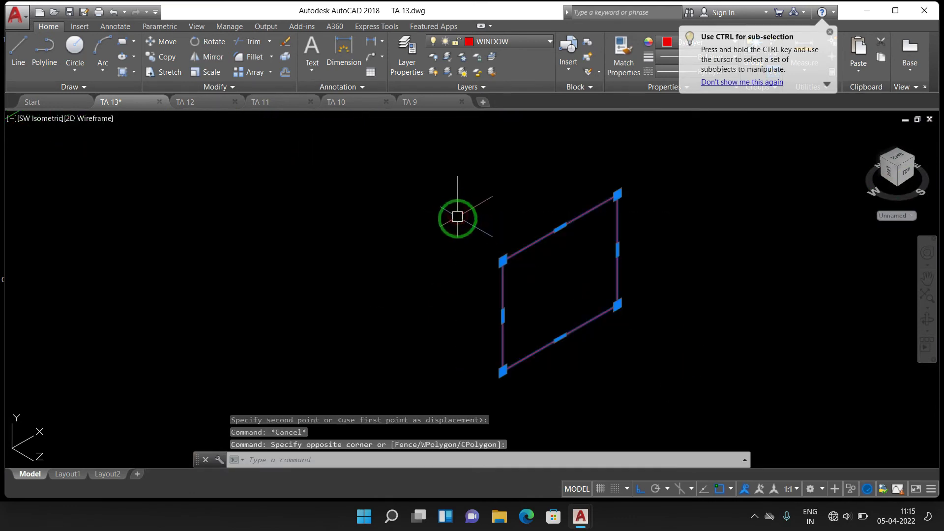
type("x")
key("Return")
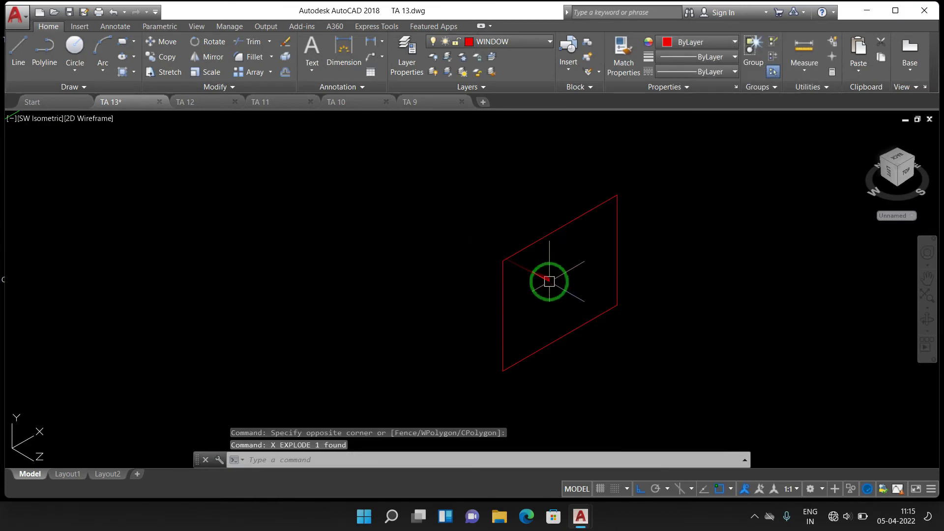
scroll(580, 292, "up", 2)
key("Escape")
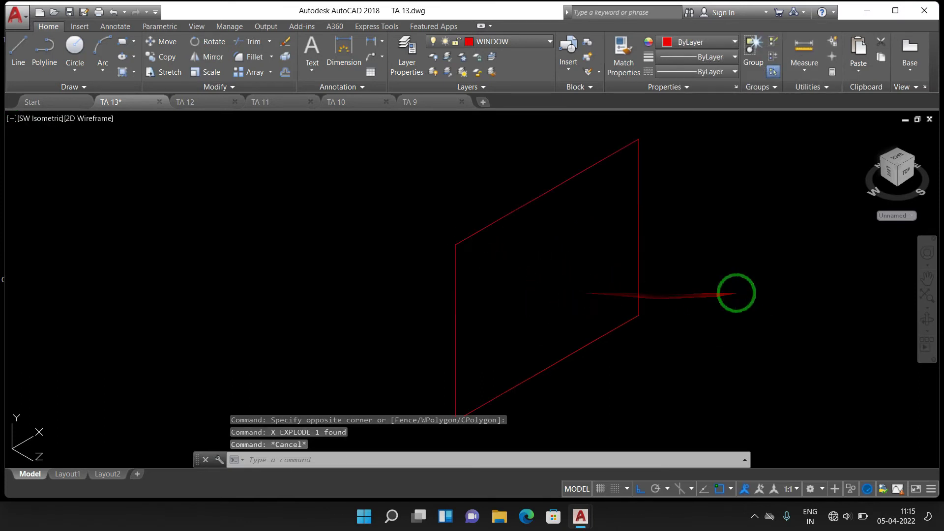
type("o")
key("Return")
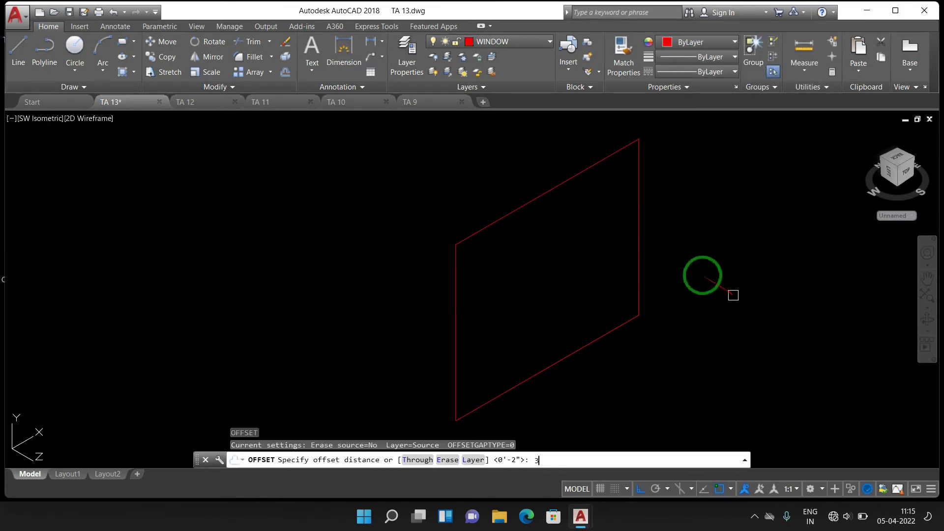
- Offset all four edges of the window outline inward by 3 to form the inner frame border
type("3")
key("Return")
left_click(541, 195)
left_click(573, 307)
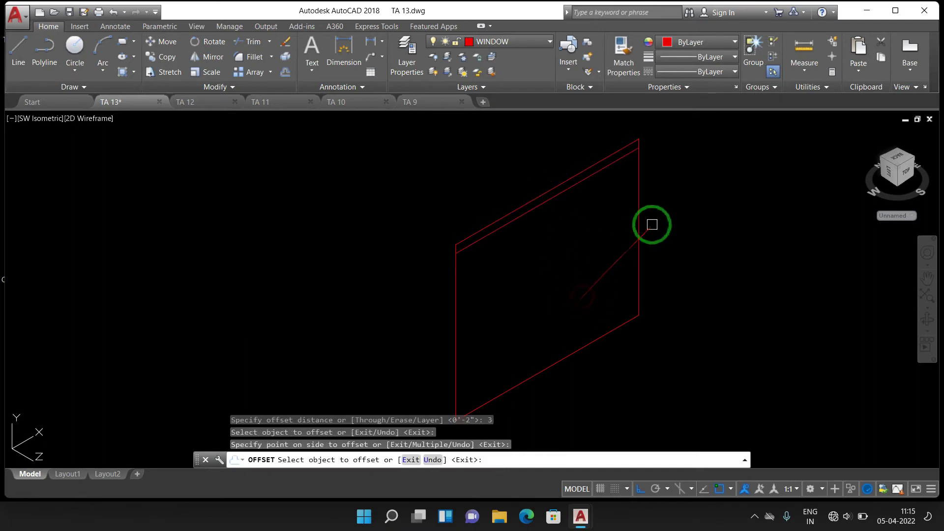
left_click(639, 225)
left_click(590, 245)
left_click(454, 319)
left_click(518, 295)
left_click(547, 364)
left_click(518, 312)
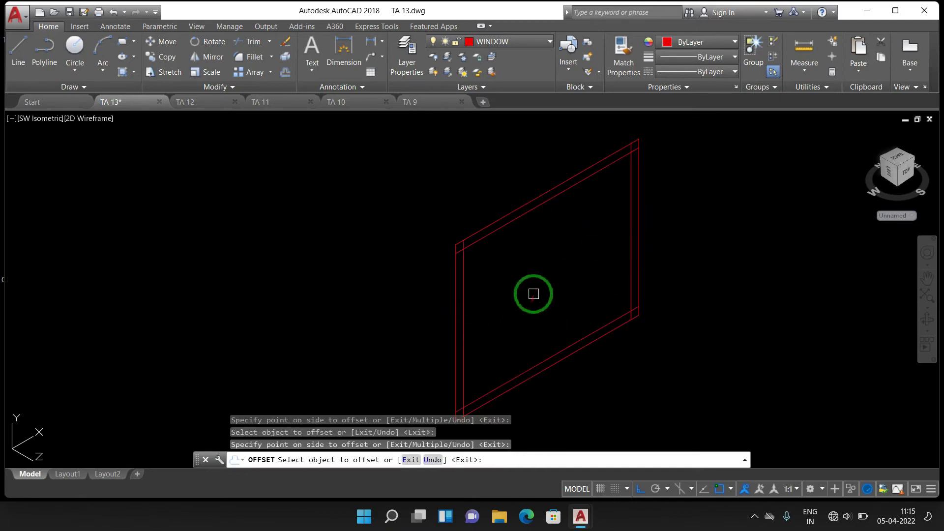
key("Escape")
- Draw a horizontal line across the middle between the inner left and right edges
type("L")
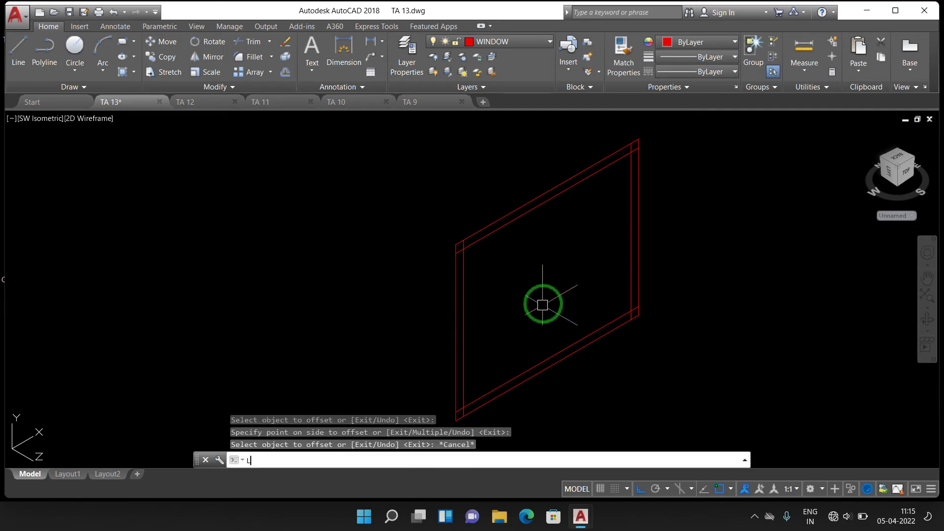
key("Return")
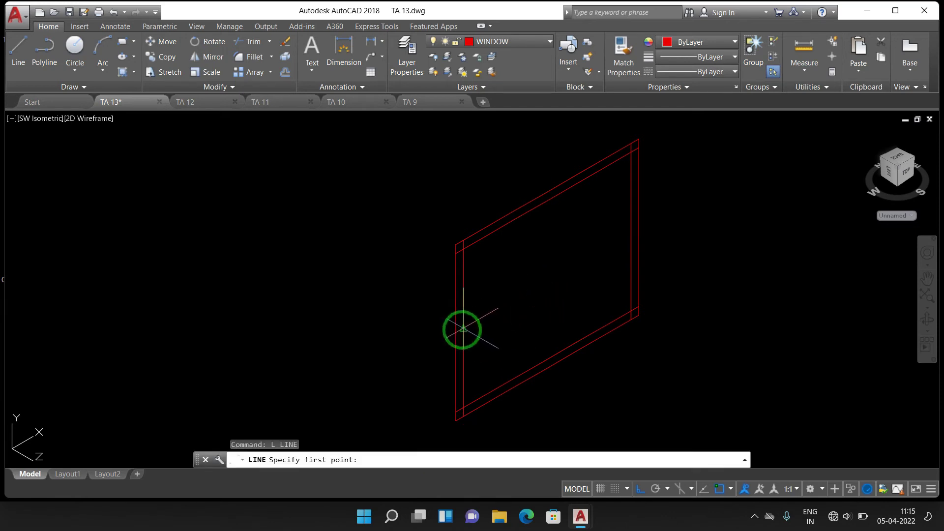
left_click(463, 326)
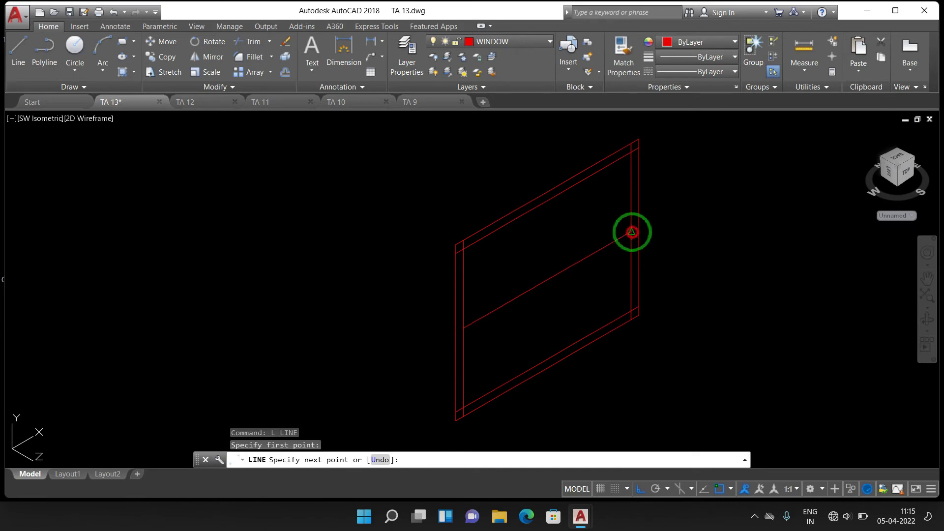
left_click(631, 232)
key("Escape")
key("Escape")
key("Escape")
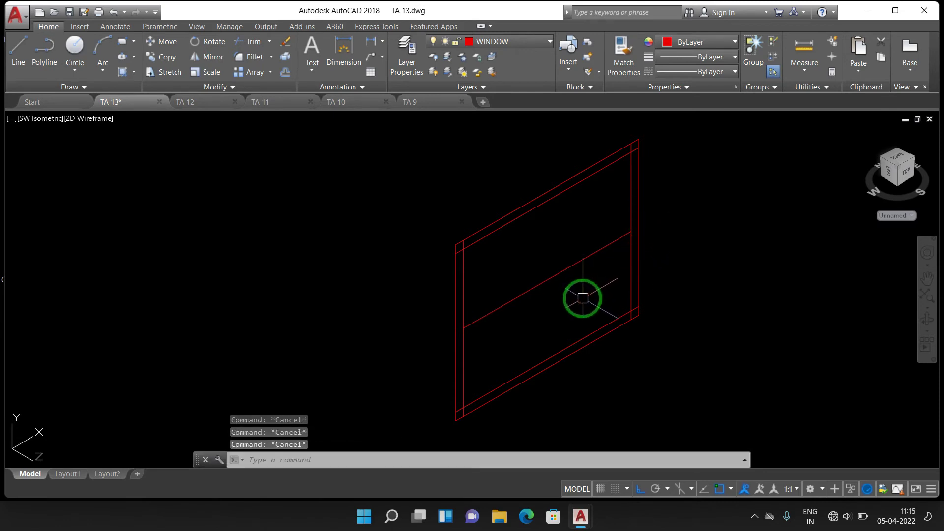
- Offset the middle horizontal line 1.5 upward and downward
type("o")
key("Return")
type("1.5")
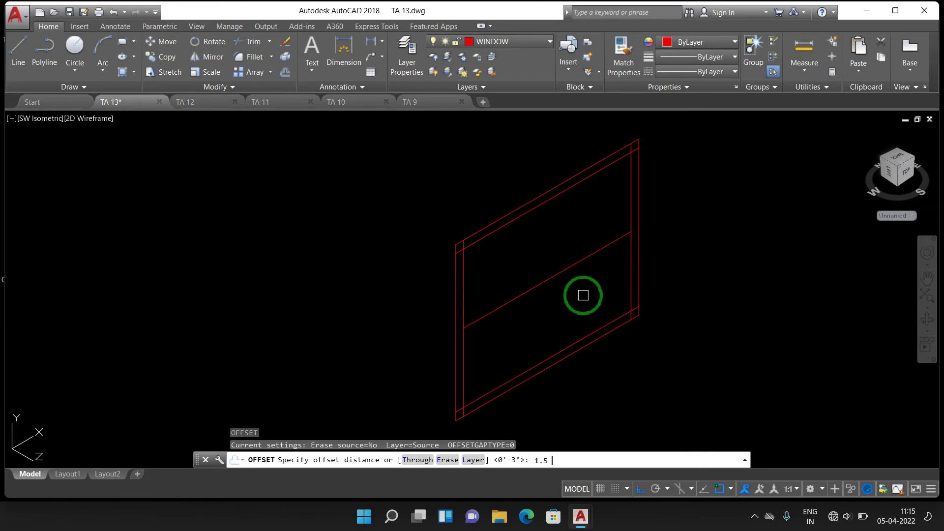
key("Return")
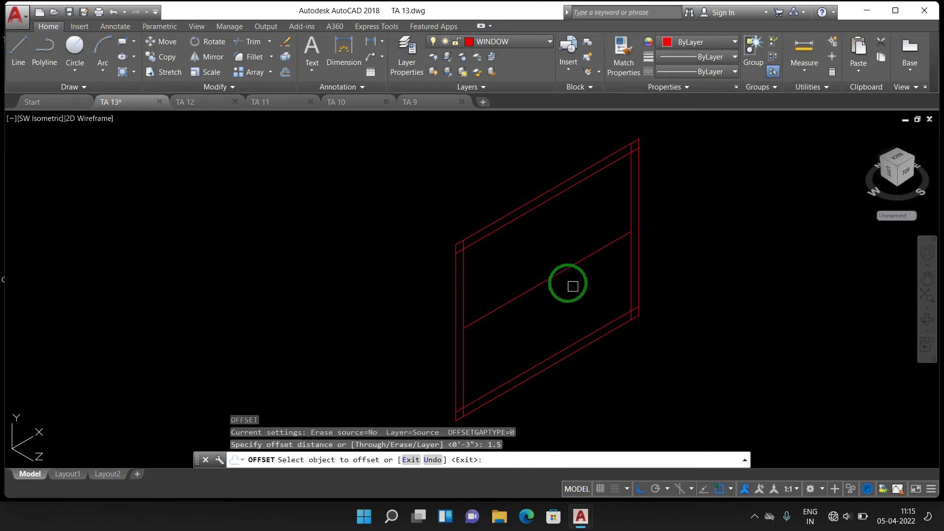
left_click(561, 271)
left_click(534, 223)
left_click(562, 273)
left_click(584, 322)
left_click(553, 278)
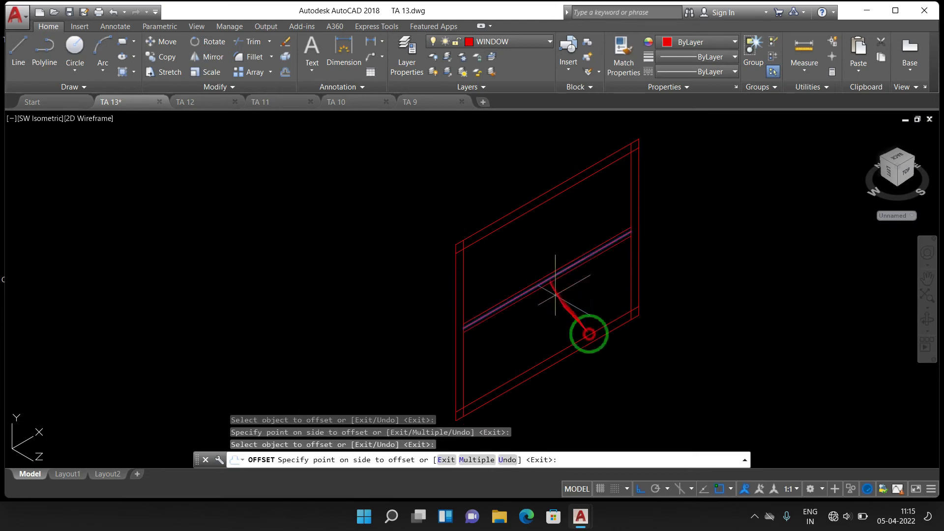
left_click(585, 328)
key("Escape")
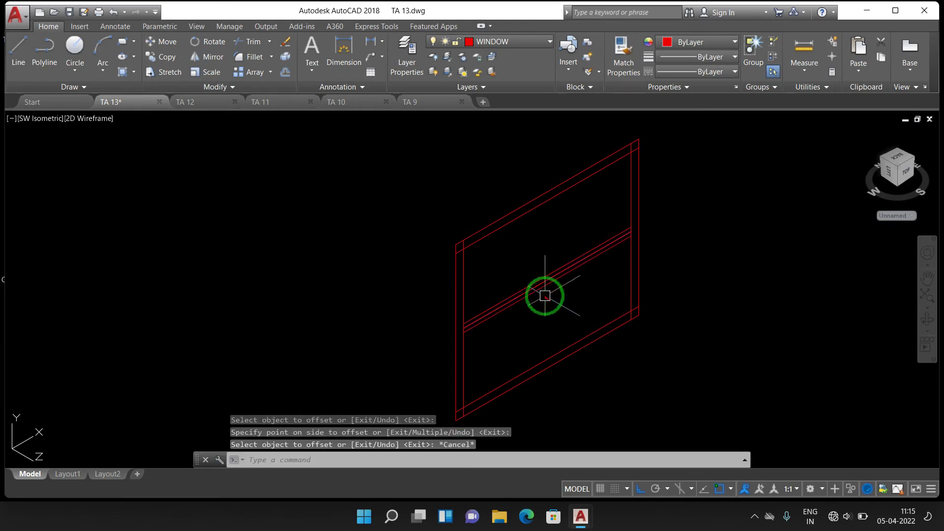
- Erase the original middle horizontal line, leaving the doubled bar
scroll(543, 293, "up", 5)
left_click(523, 254)
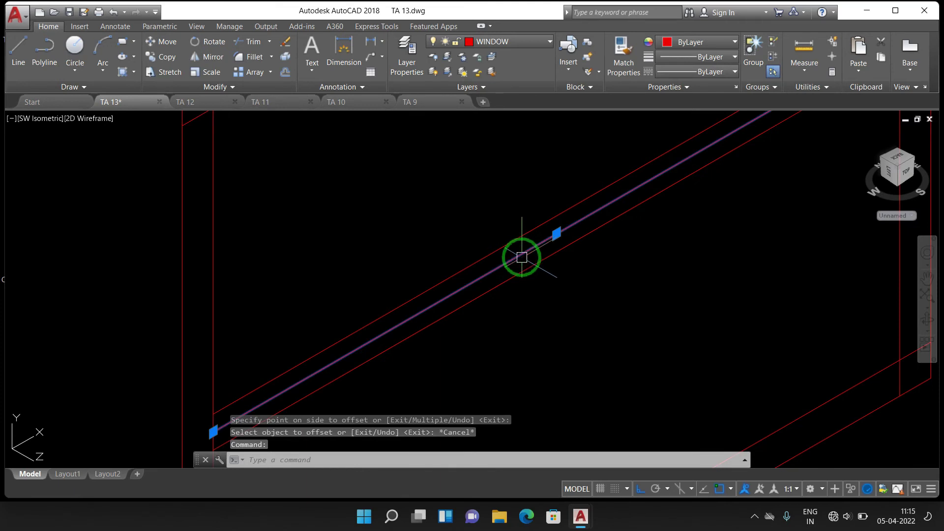
key("Delete")
scroll(533, 286, "down", 5)
scroll(533, 286, "up", 3)
scroll(537, 293, "up", 3)
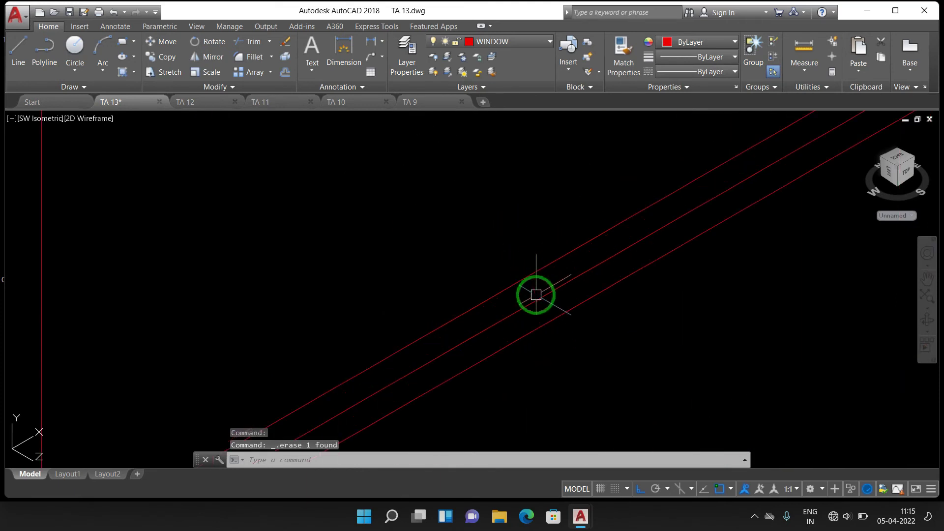
left_click(539, 298)
key("Escape")
scroll(546, 314, "down", 3)
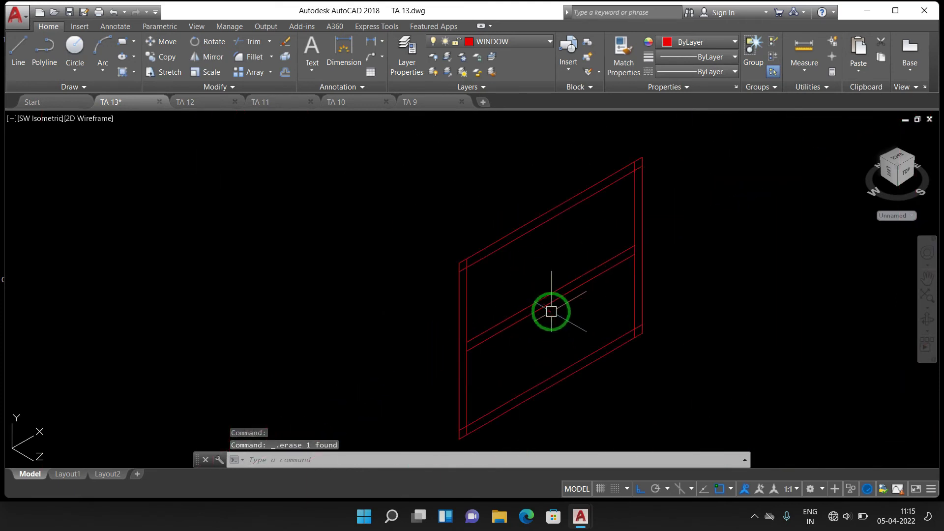
key("Escape")
- Draw a vertical line from the lower frame edge to the upper frame edge
type("l")
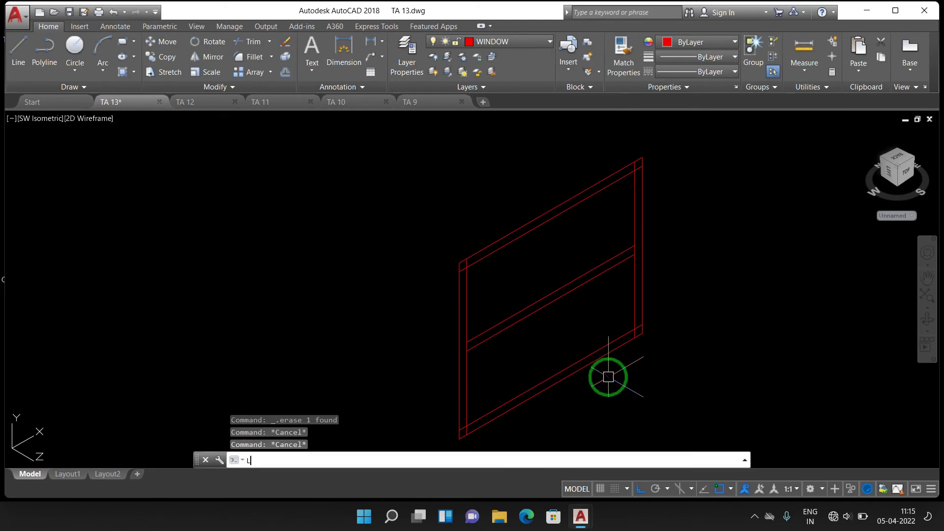
key("Return")
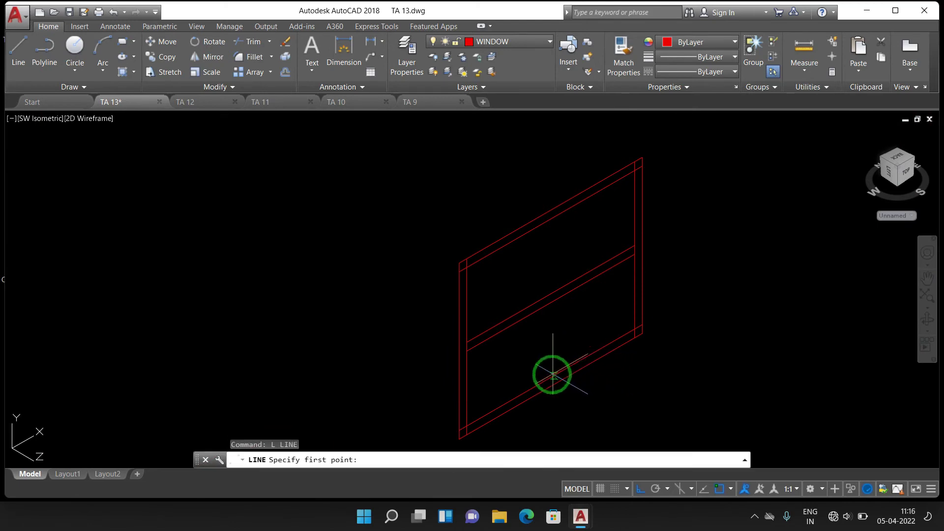
left_click(551, 376)
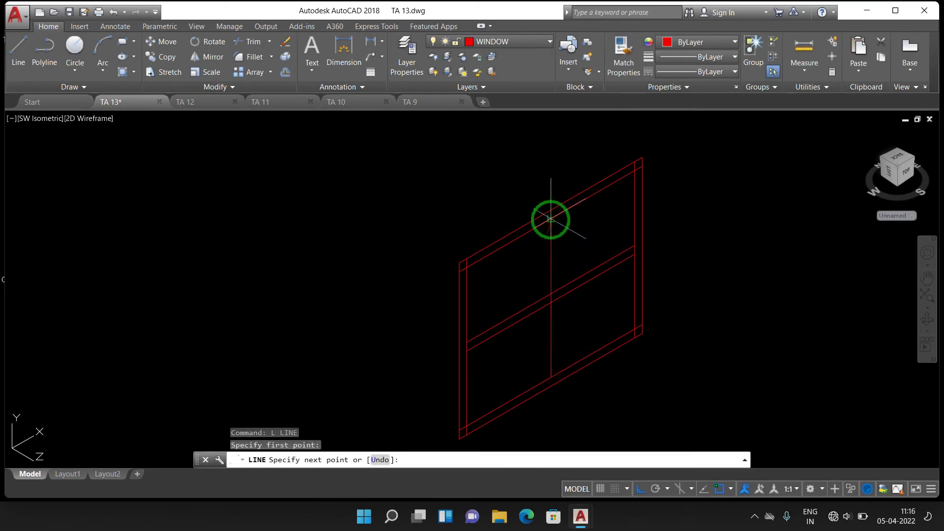
left_click(548, 219)
key("Escape")
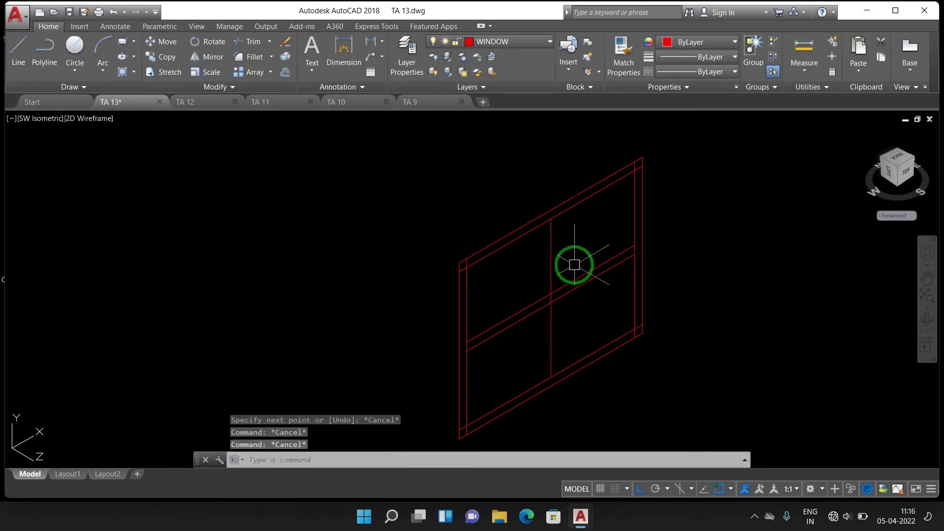
- Offset the vertical line 1.5 to both sides and erase the original
type("o")
key("Return")
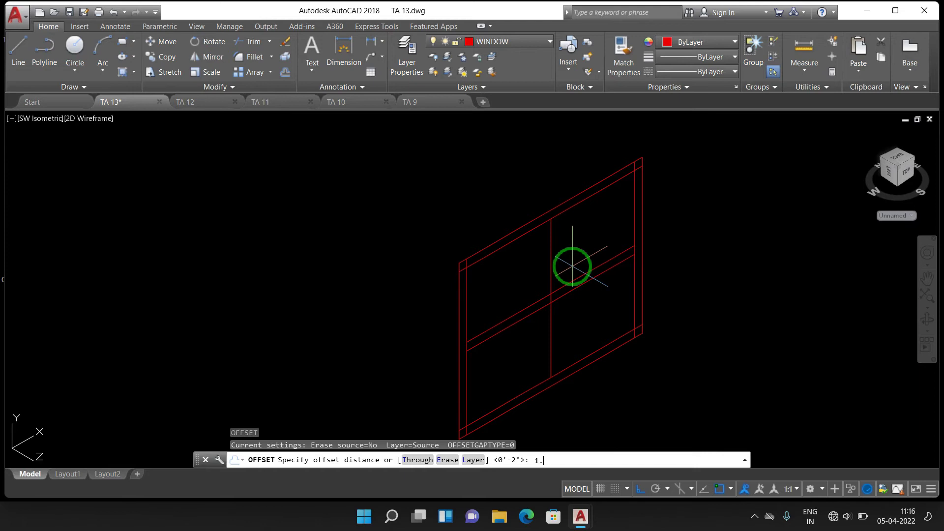
type("5")
key("Return")
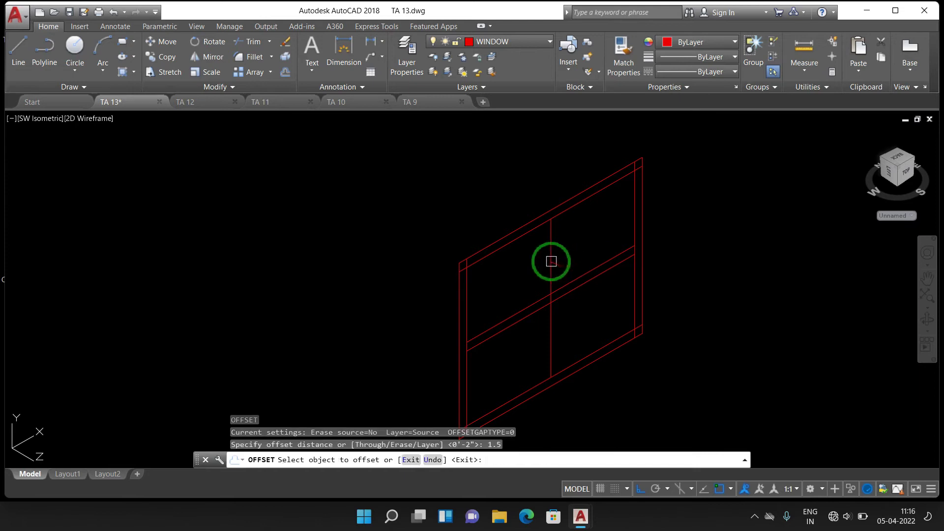
left_click(549, 261)
left_click(605, 239)
scroll(559, 290, "up", 5)
left_click(527, 257)
left_click(472, 271)
key("Escape")
left_click(525, 257)
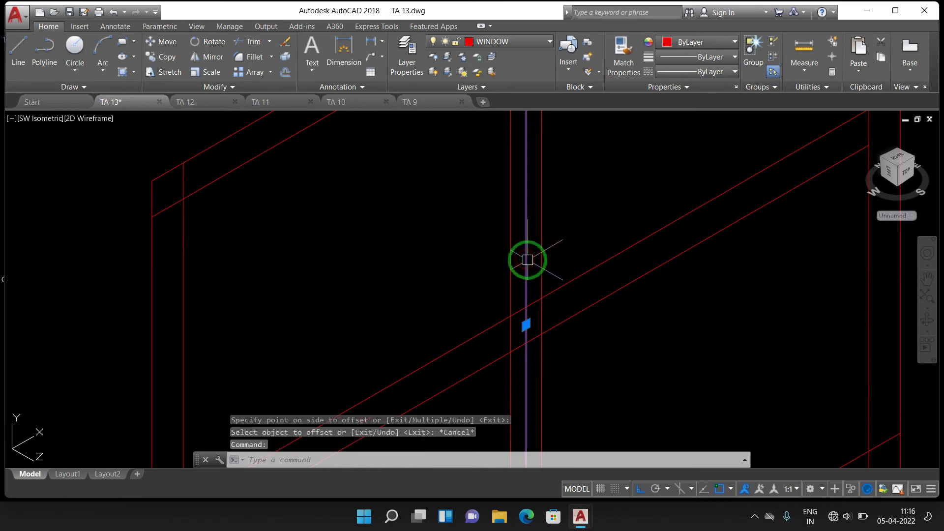
key("Delete")
scroll(556, 339, "down", 3)
scroll(600, 332, "down", 2)
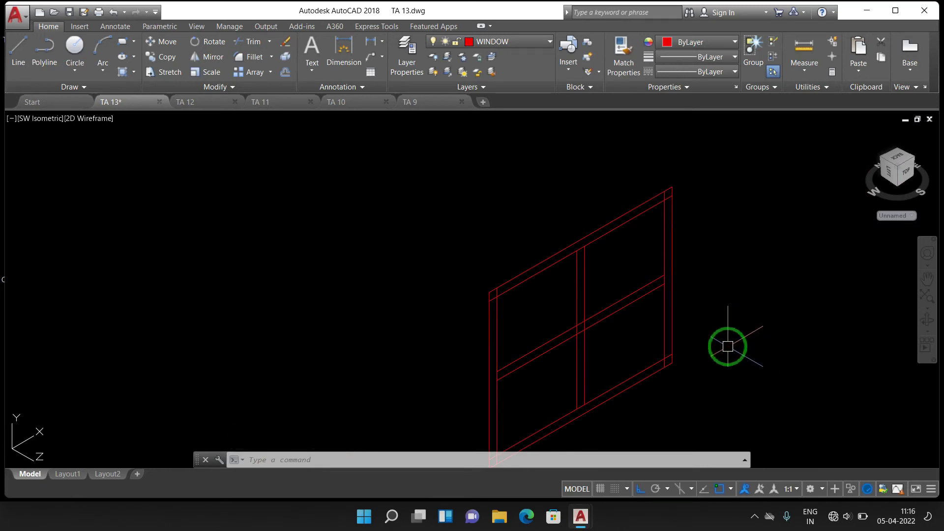
- Draw a rectangle between two opposite corner points of the window frame
scroll(728, 347, "up", 2)
key("Escape")
key("Escape")
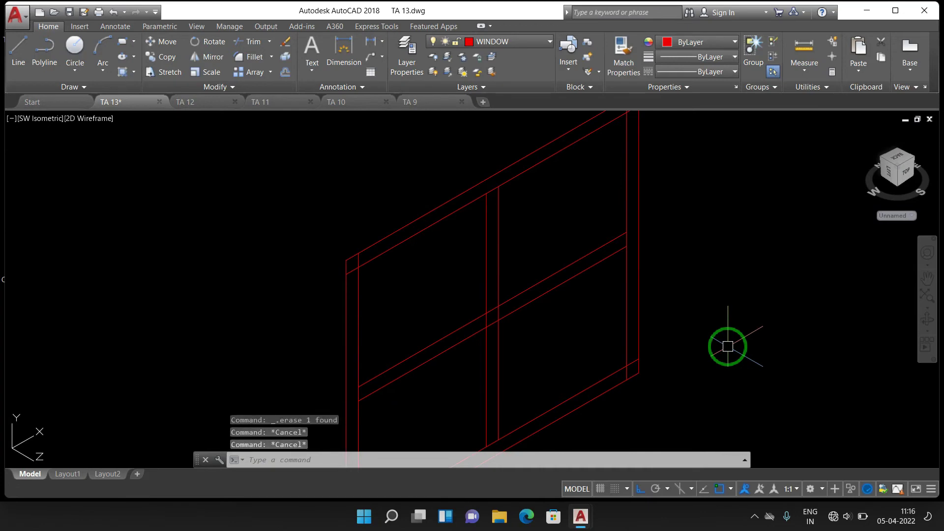
type("REC")
key("Return")
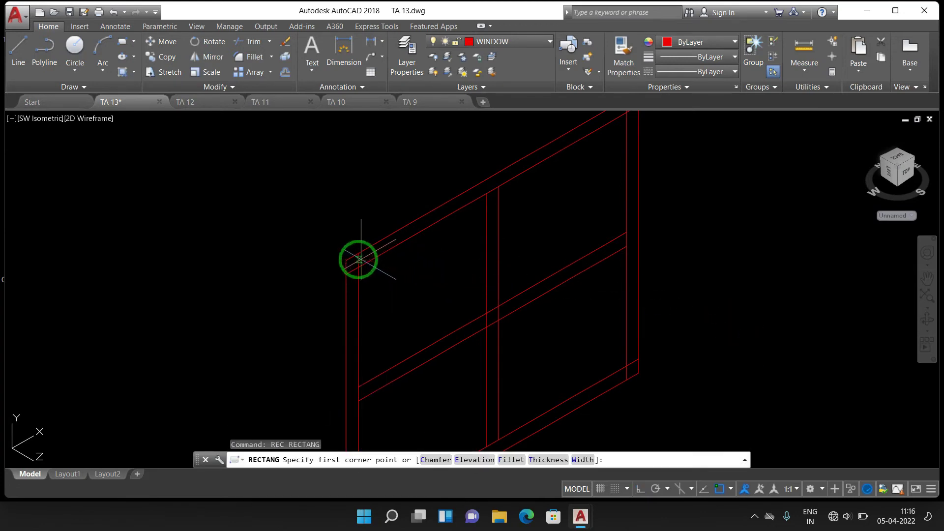
left_click(363, 287)
scroll(377, 350, "down", 2)
scroll(378, 363, "down", 1)
scroll(380, 392, "up", 2)
scroll(372, 381, "up", 1)
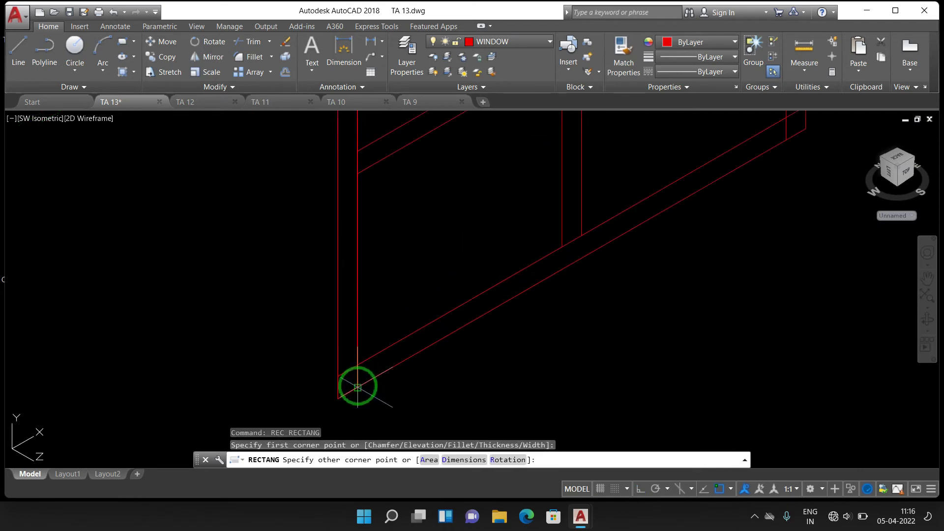
left_click(357, 387)
scroll(305, 394, "down", 3)
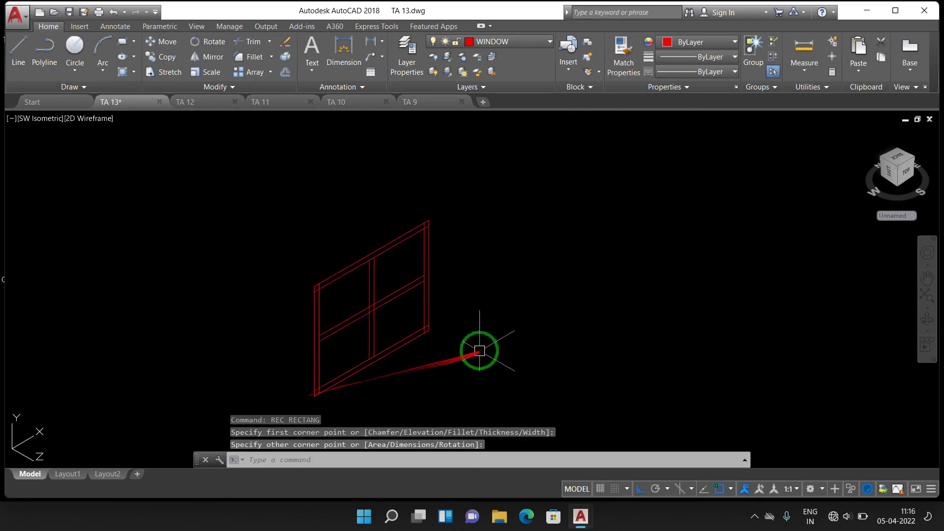
- Draw a second rectangle from the frame's top corner to its lower corner
key("Return")
scroll(442, 222, "up", 2)
scroll(441, 222, "up", 3)
left_click(369, 217)
scroll(401, 291, "down", 4)
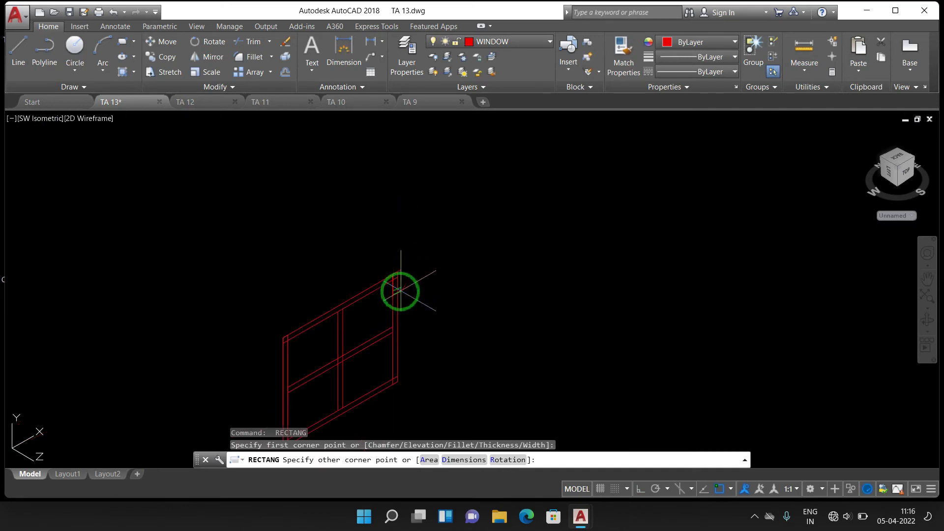
scroll(399, 383, "up", 4)
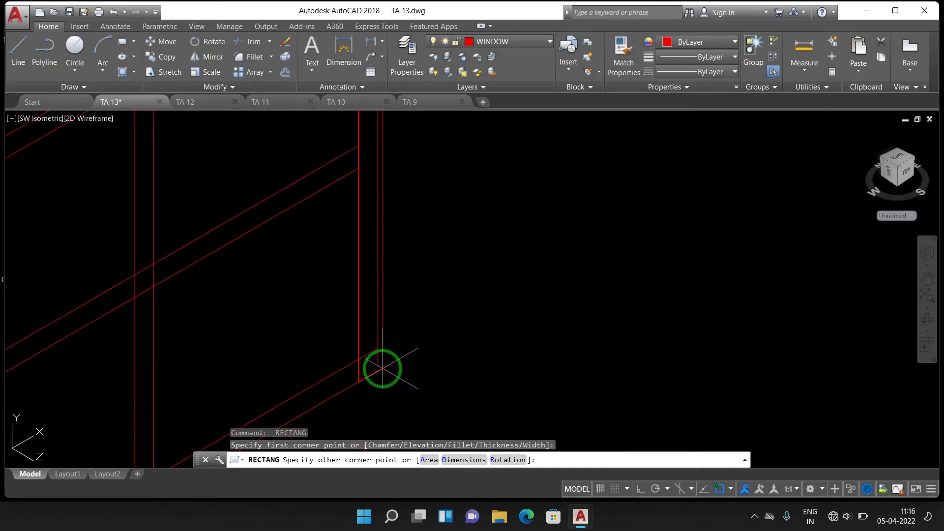
left_click(383, 368)
scroll(505, 327, "down", 4)
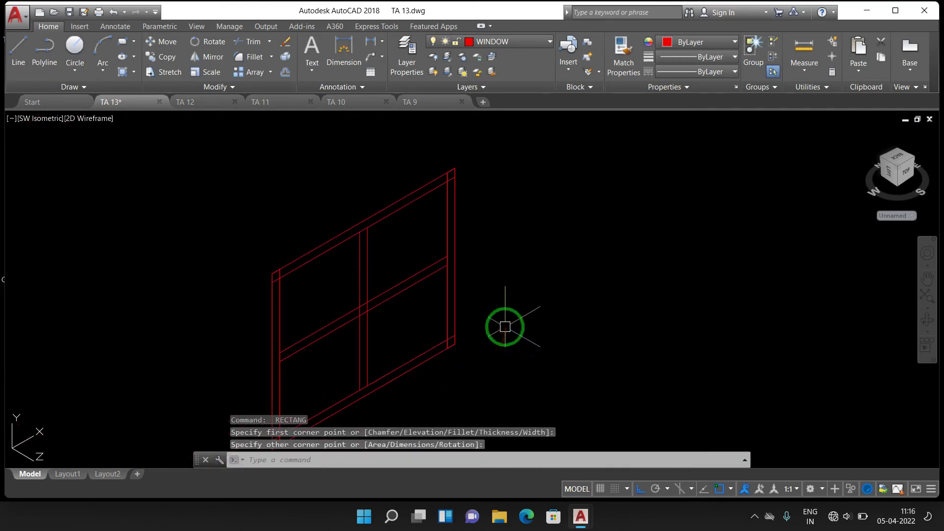
middle_click_drag(400, 333, 393, 236)
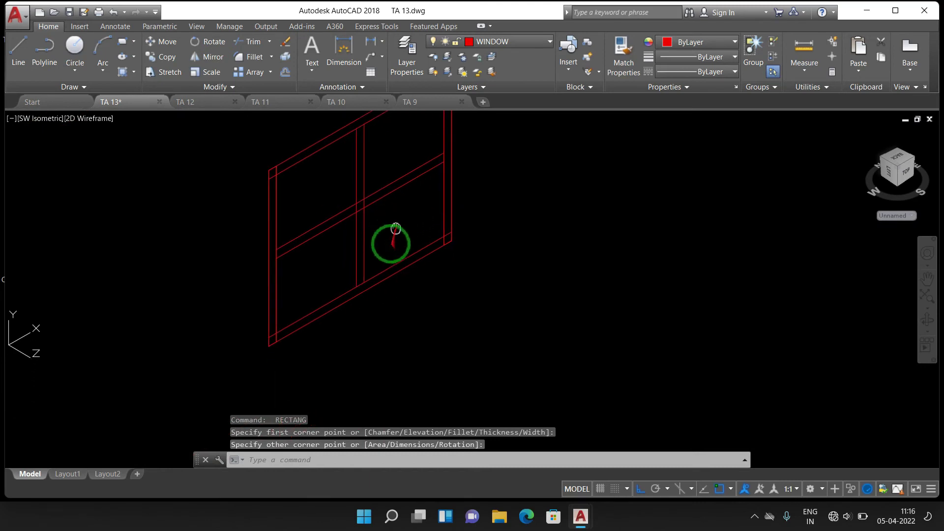
middle_click_drag(379, 179, 362, 238)
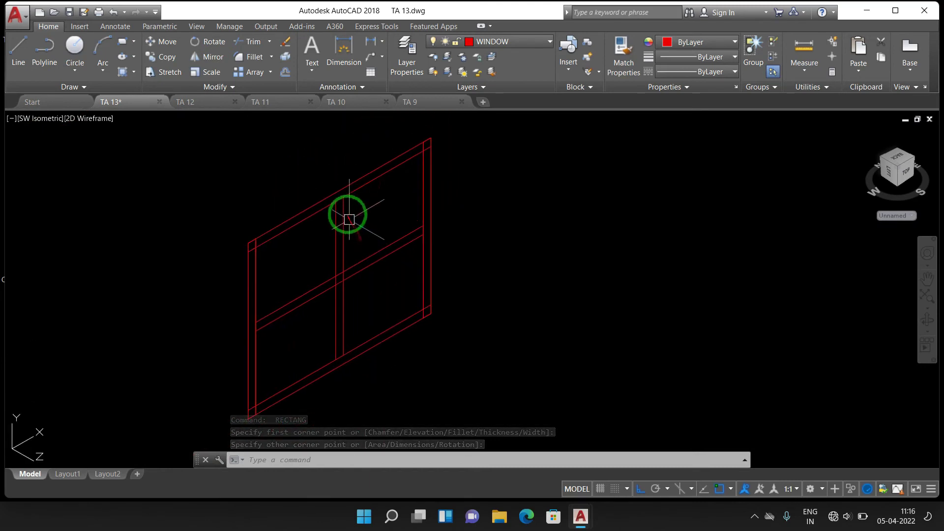
- Draw a rectangle from the frame's top-left endpoint, redoing two misplaced first corners
type("v")
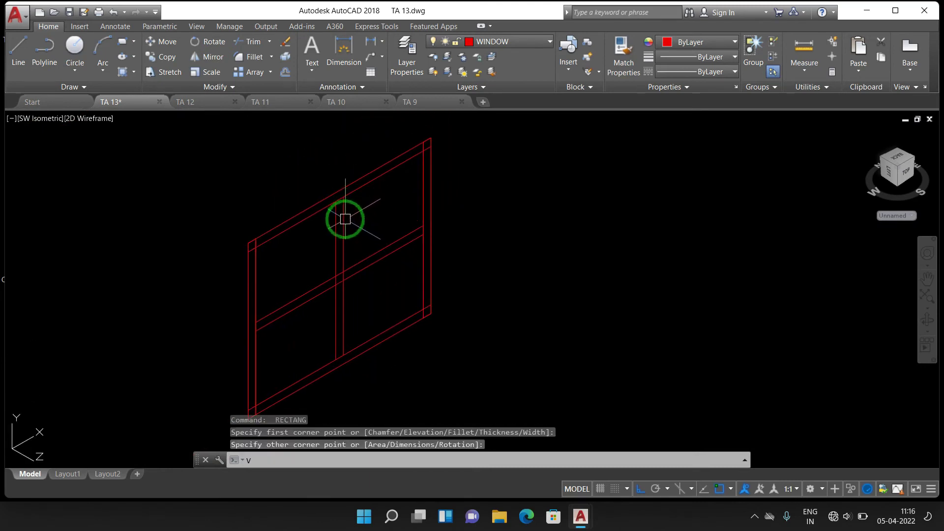
key("Escape")
type("rec")
key("Return")
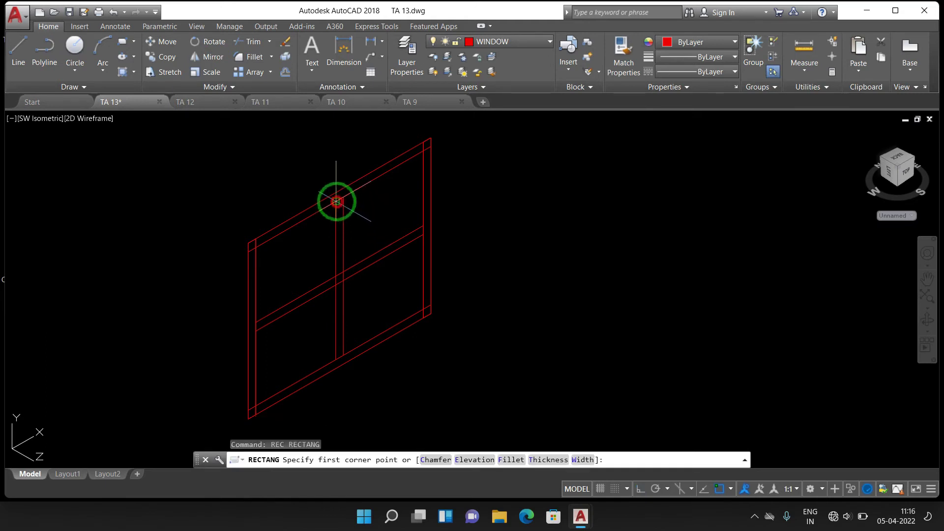
left_click(336, 201)
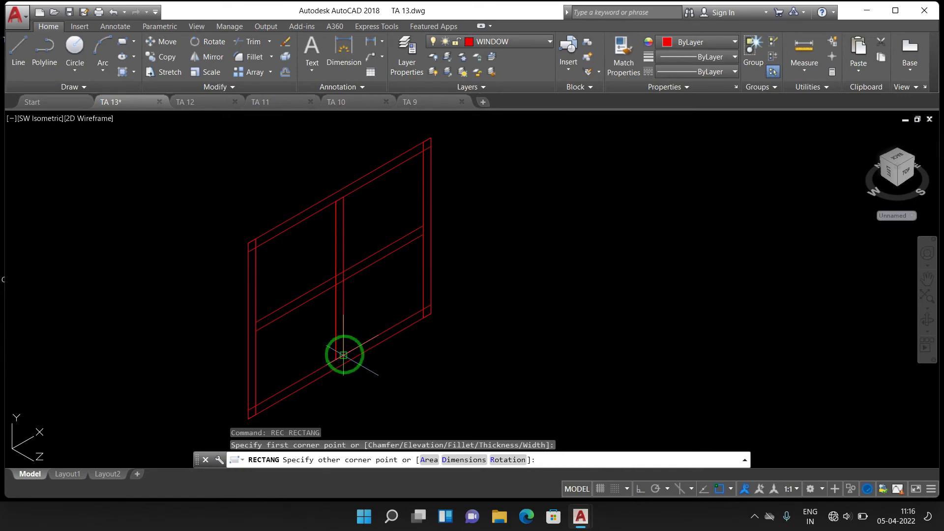
key("Escape")
key("Return")
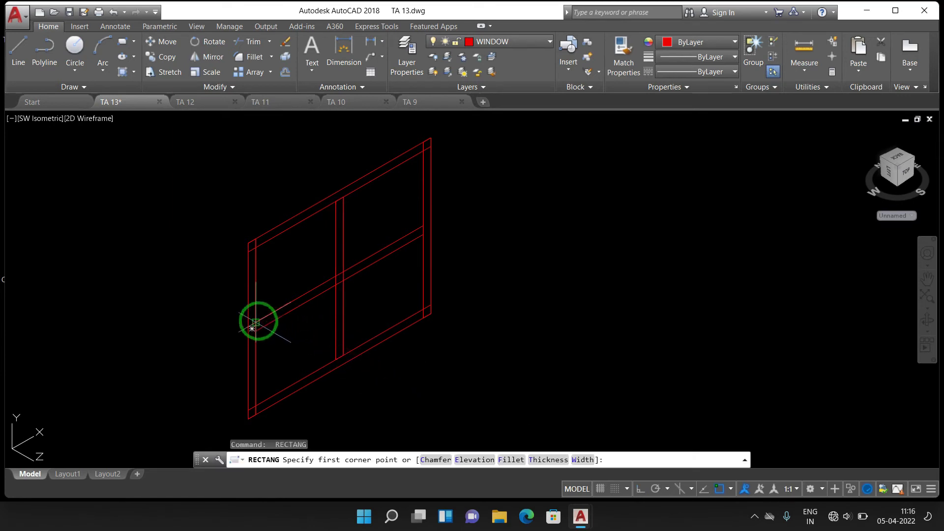
left_click(252, 328)
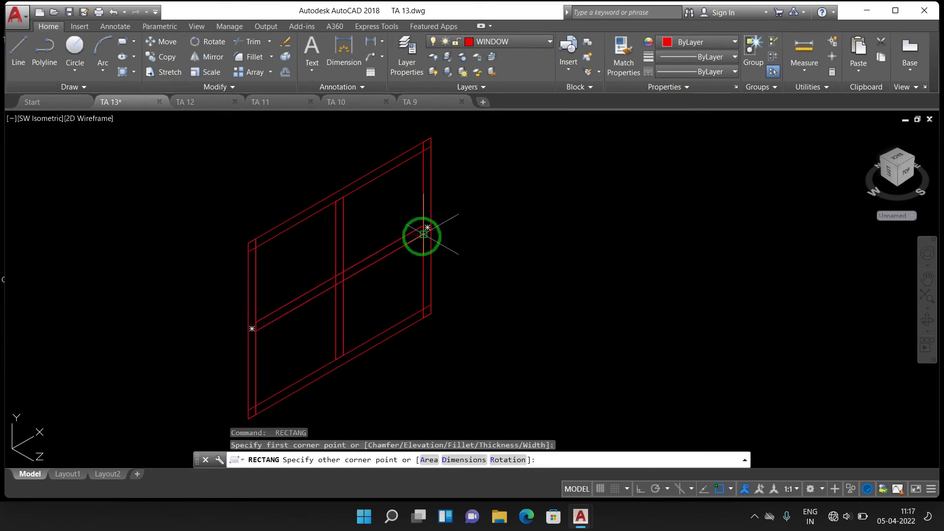
key("Escape")
key("Return")
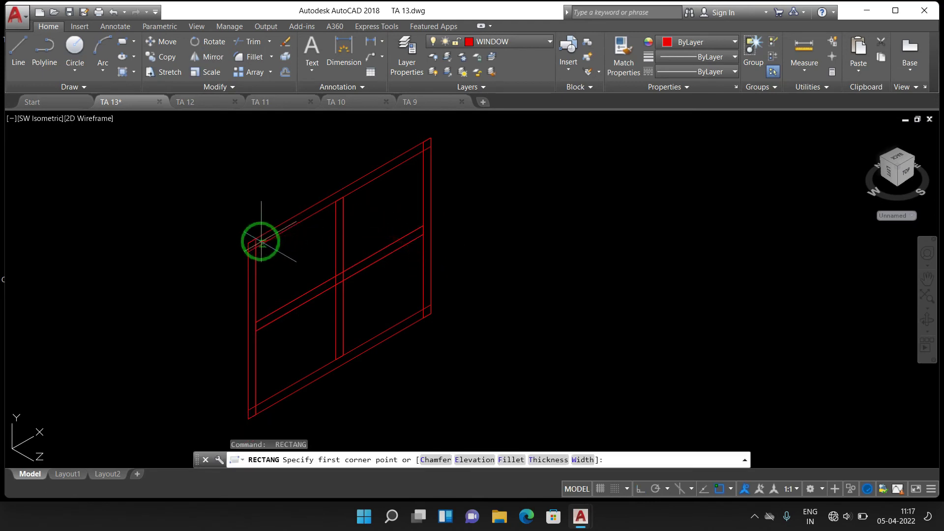
left_click(256, 238)
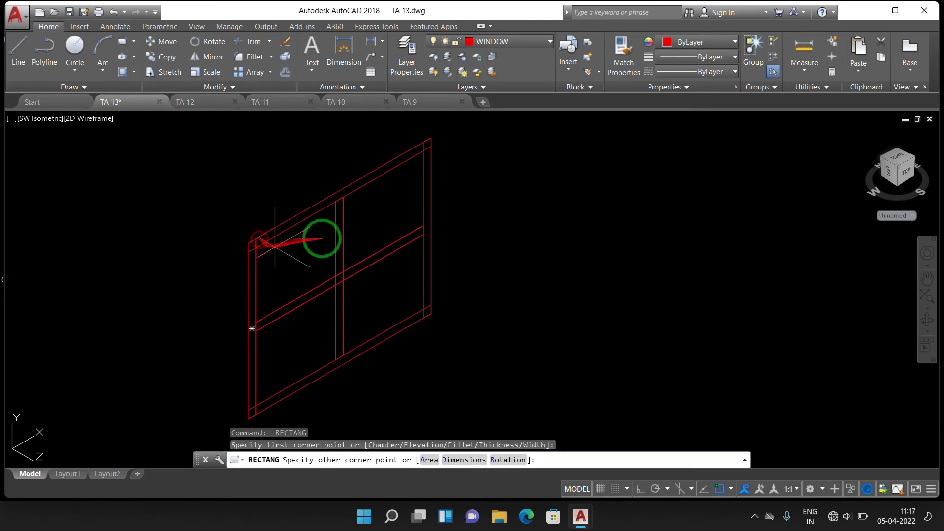
left_click(427, 150)
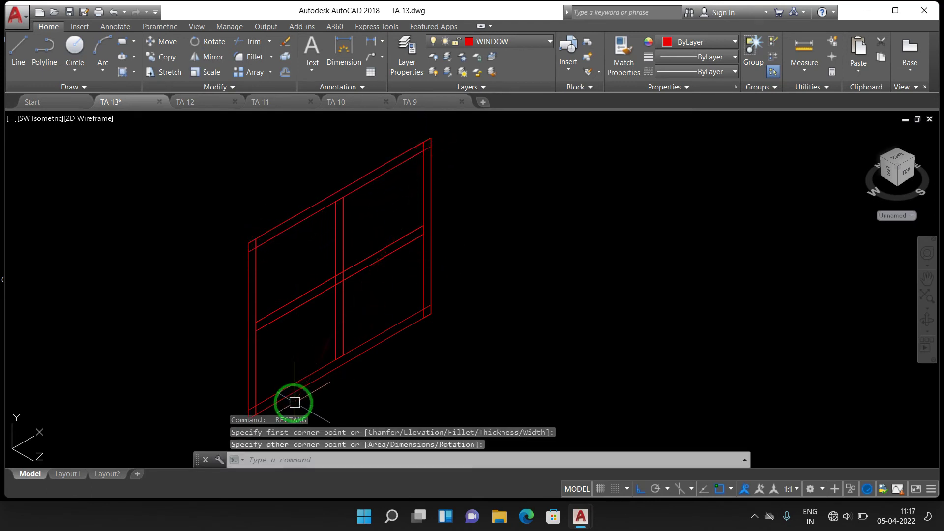
- Draw another rectangle from the frame's lower-left corner to the upper-right endpoint
key("Return")
scroll(283, 368, "down", 2)
scroll(275, 378, "up", 5)
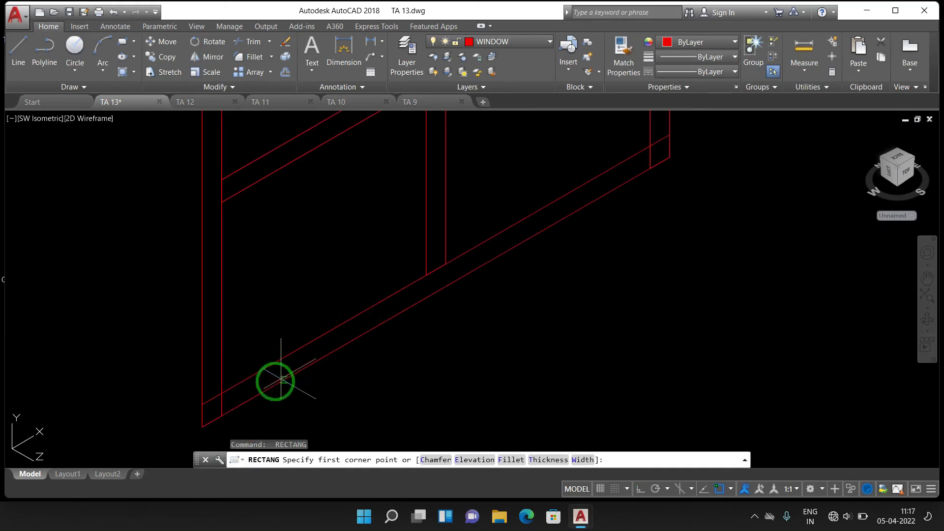
key("Return")
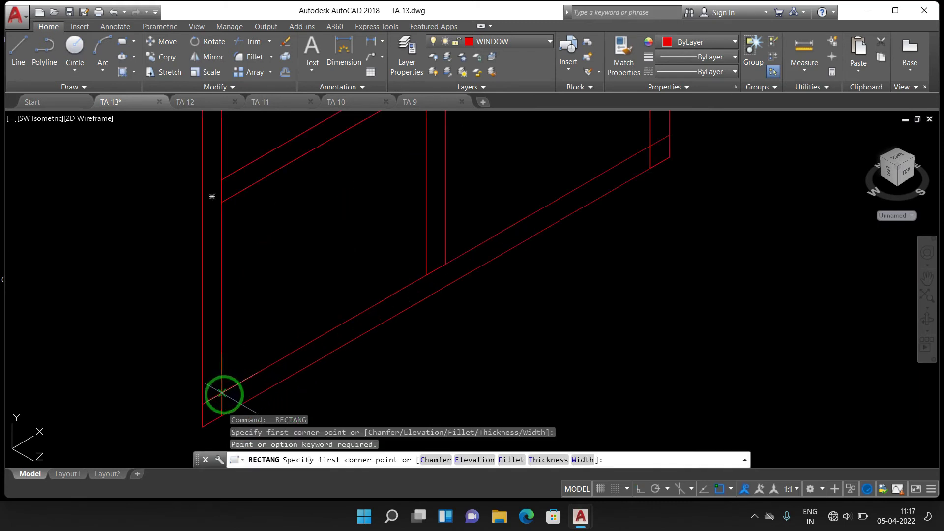
left_click(225, 391)
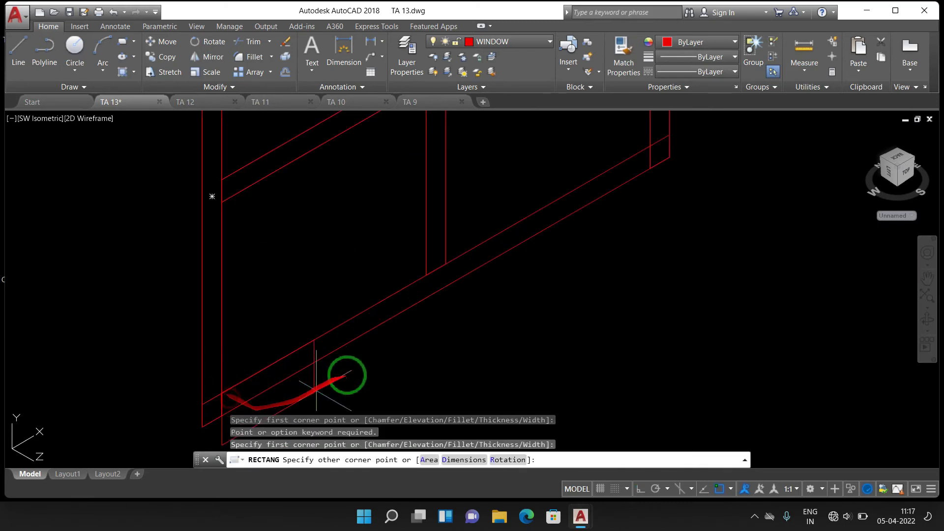
left_click(652, 167)
scroll(580, 287, "down", 3)
scroll(581, 280, "down", 3)
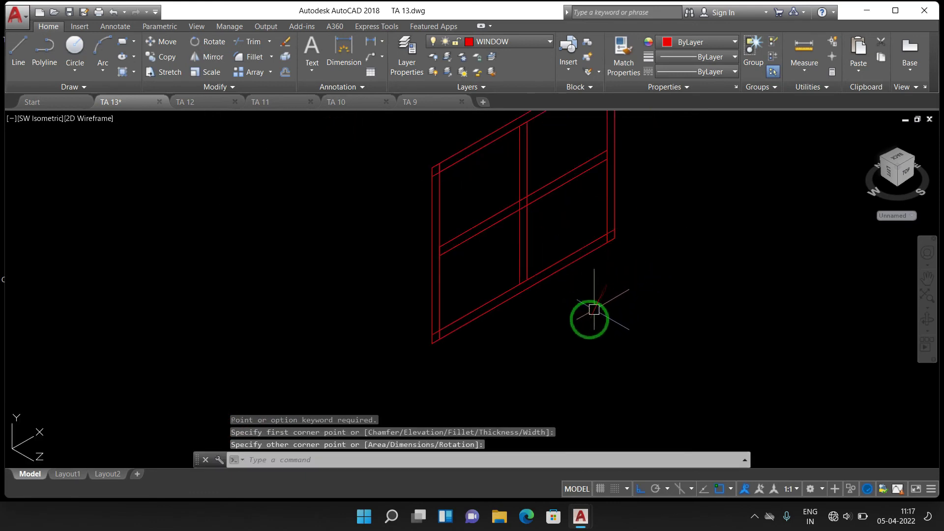
scroll(651, 197, "up", 2)
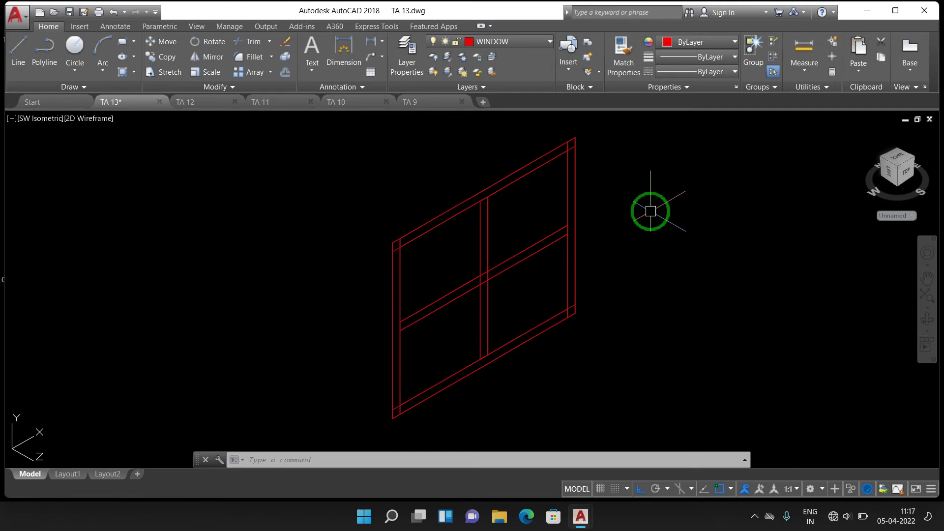
key("Escape")
mouse_move(647, 300)
middle_mouse_down()
mouse_move(456, 287)
mouse_move(313, 318)
middle_mouse_up()
key("Escape")
key("Escape")
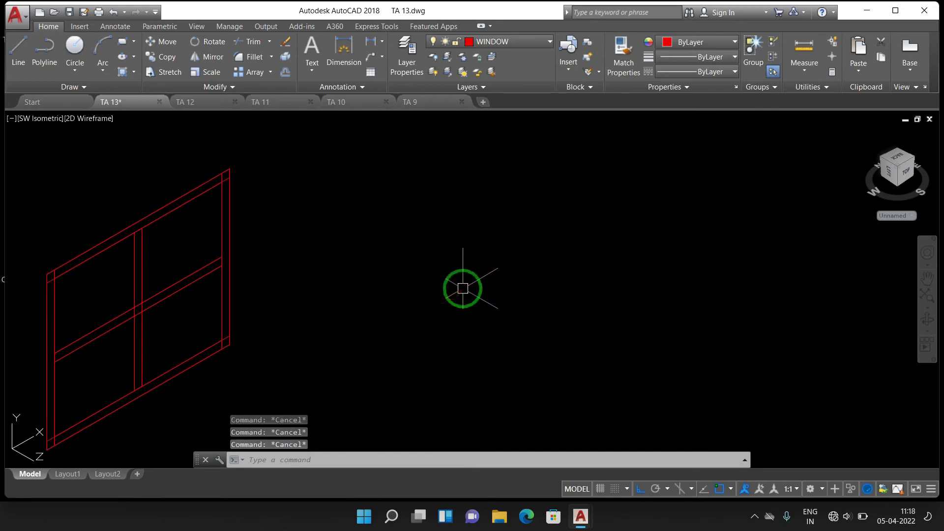
type("rec")
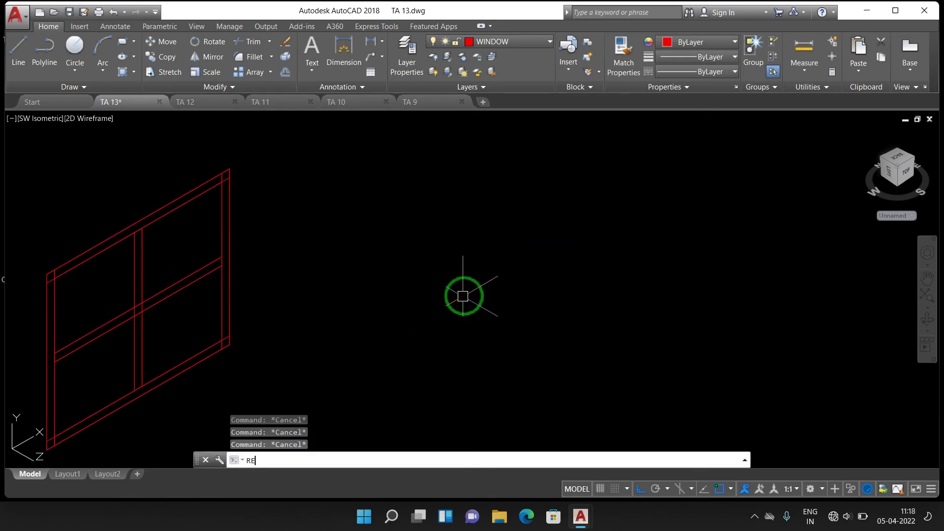
key("Return")
left_click(469, 222)
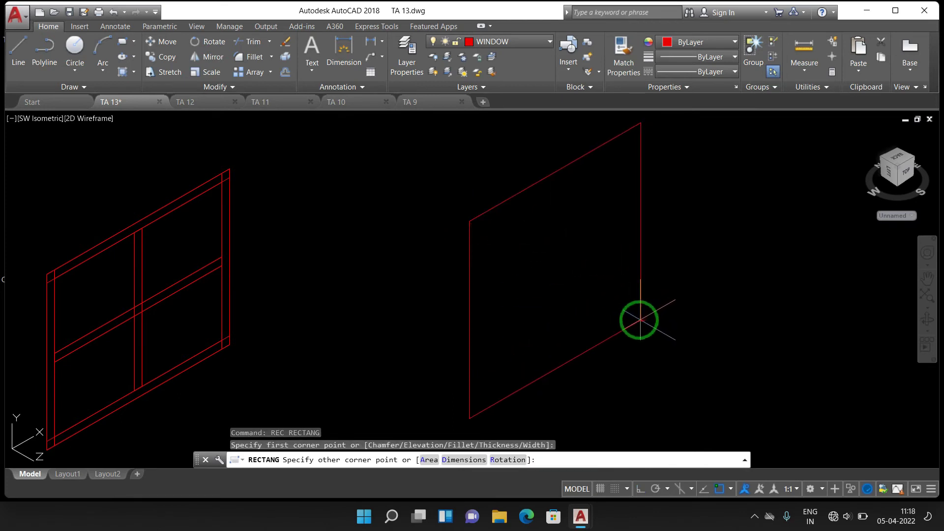
type("D")
key("Return")
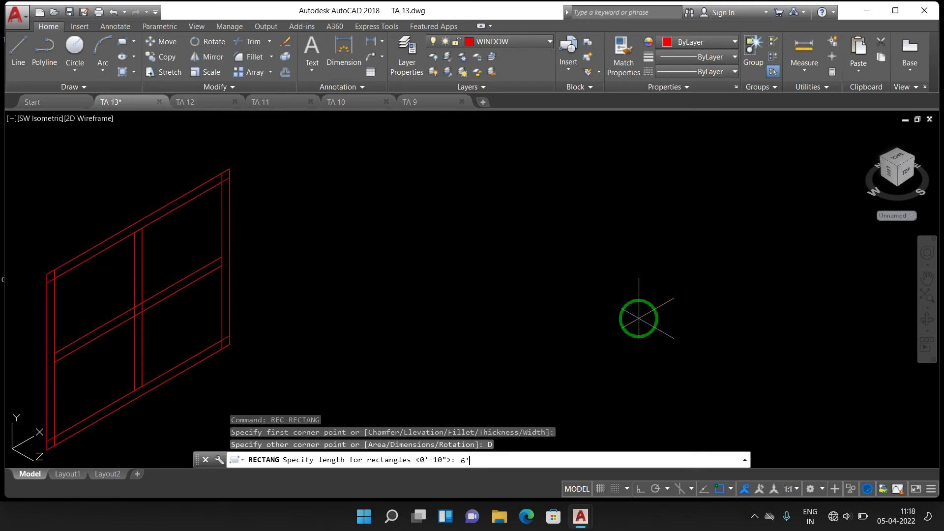
key("Return")
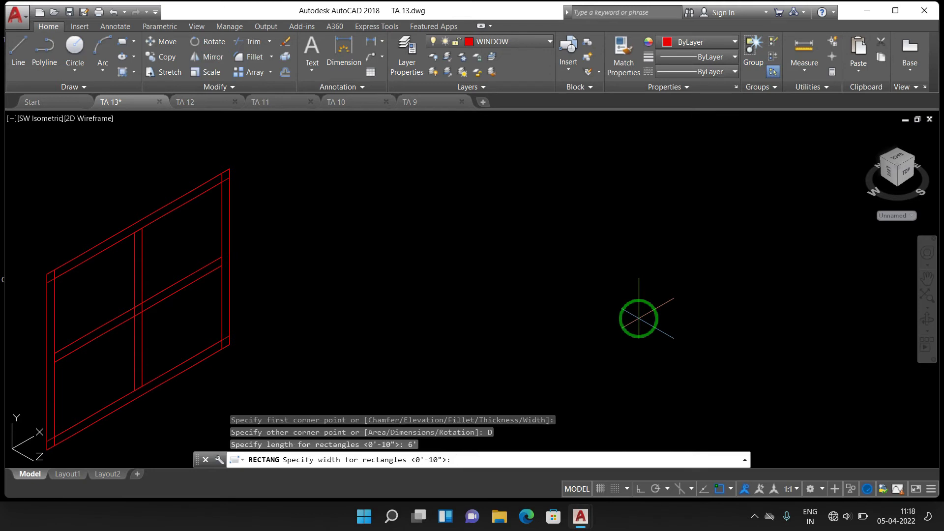
type("5'")
key("Return")
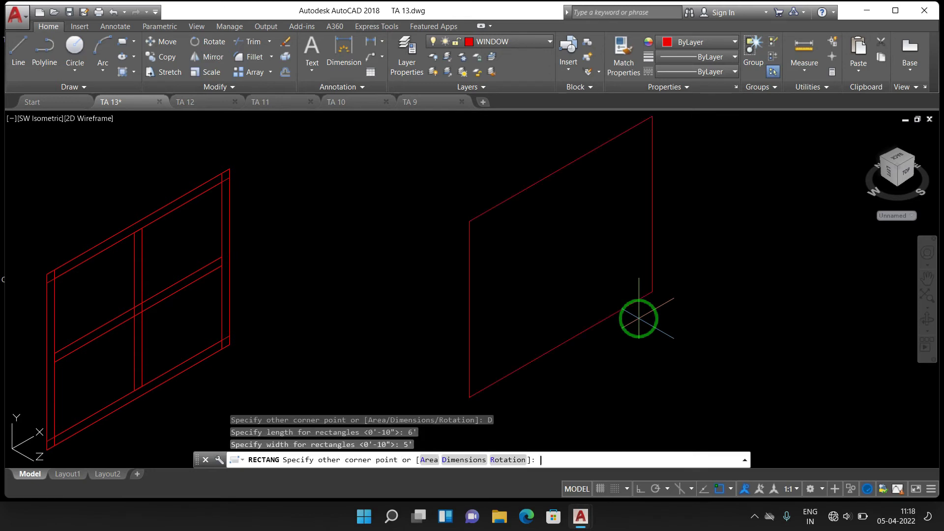
key("Escape")
key("Escape")
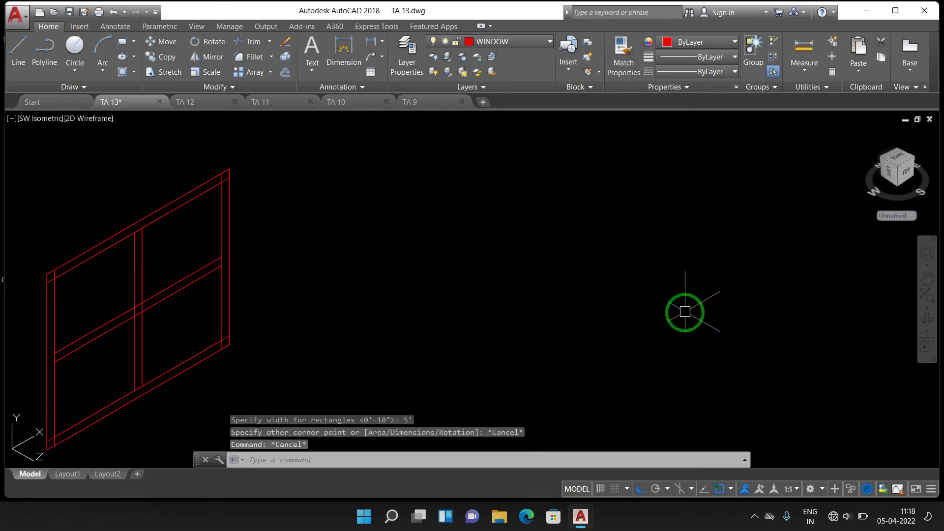
key("Escape")
key("Escape")
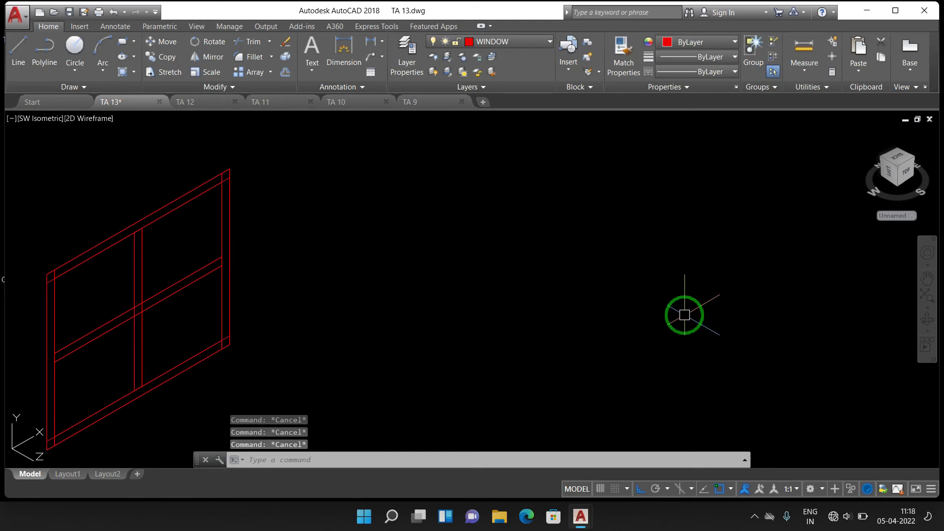
type("L")
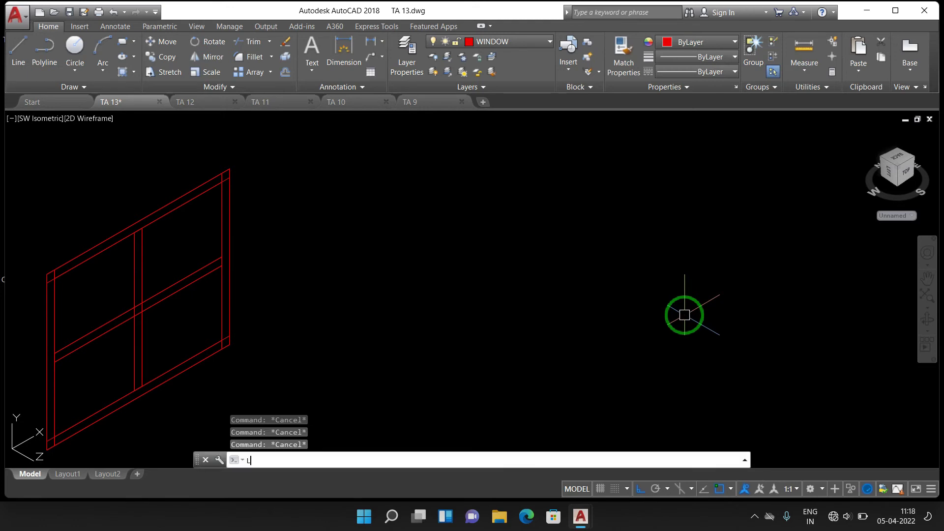
key("Return")
- Draw a 6' by 5' rectangle via the Dimensions option, right of the small window frame
scroll(504, 325, "down", 5)
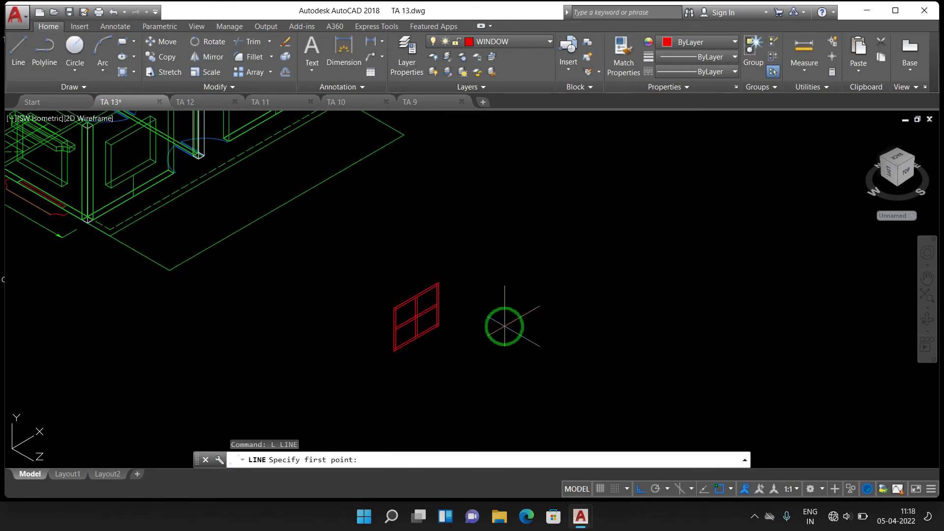
key("Escape")
key("Escape")
type("REC")
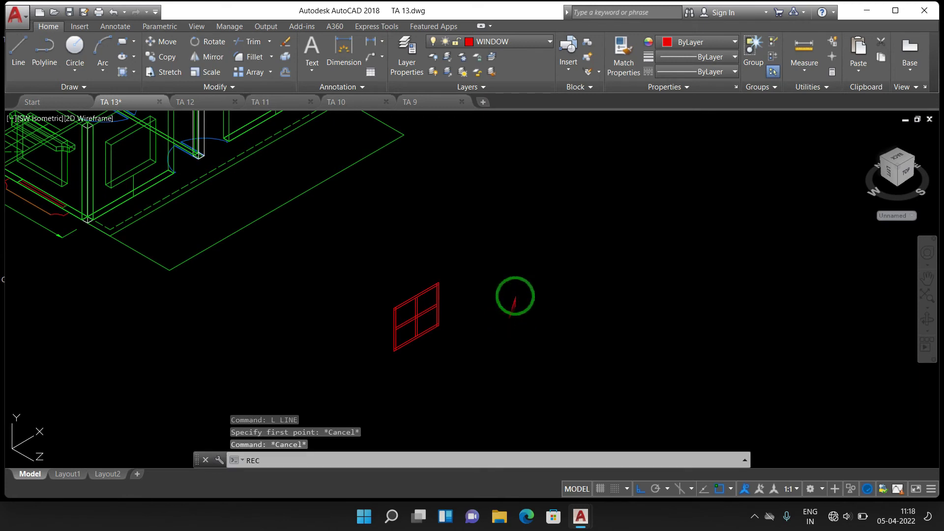
key("Return")
left_click(566, 273)
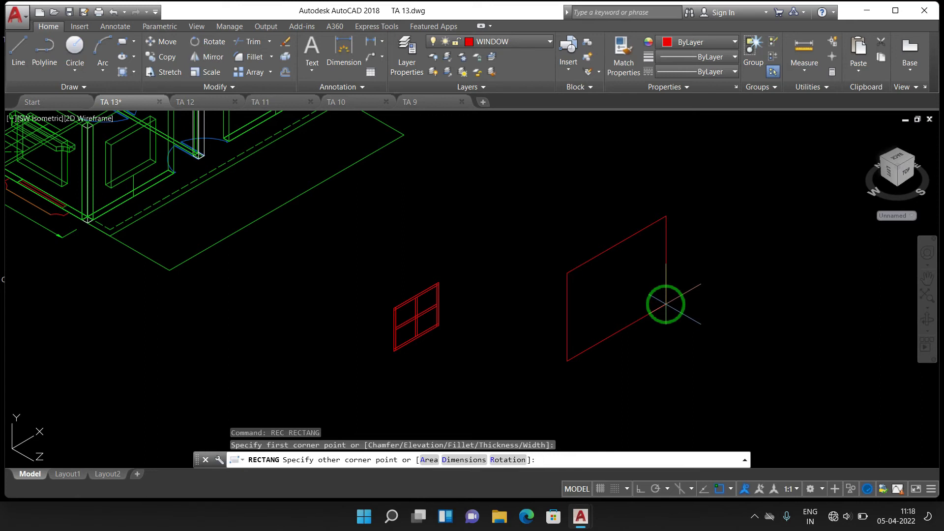
type("d")
key("Return")
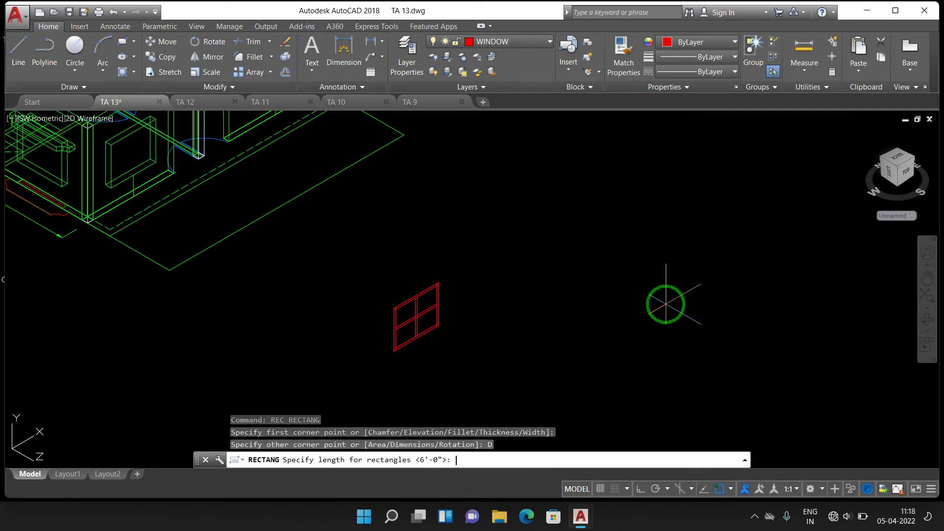
type("'")
key("Return")
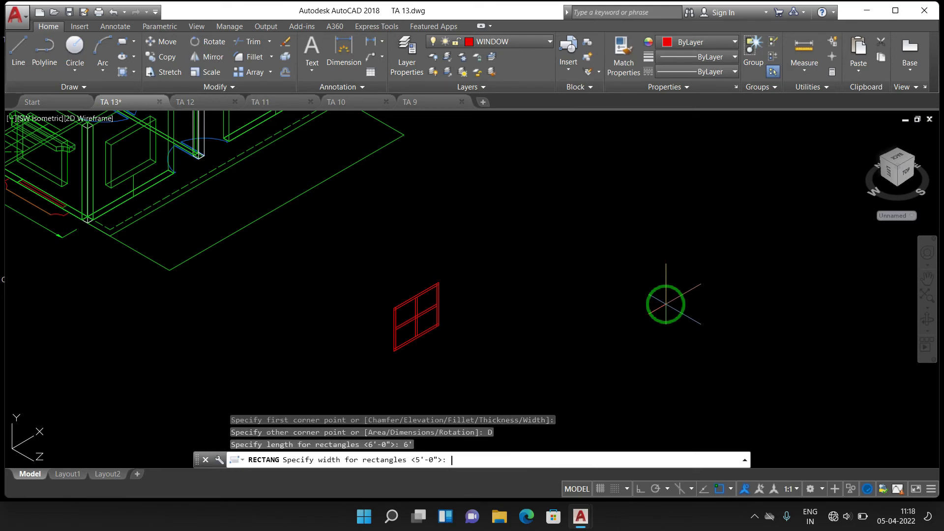
key("Return")
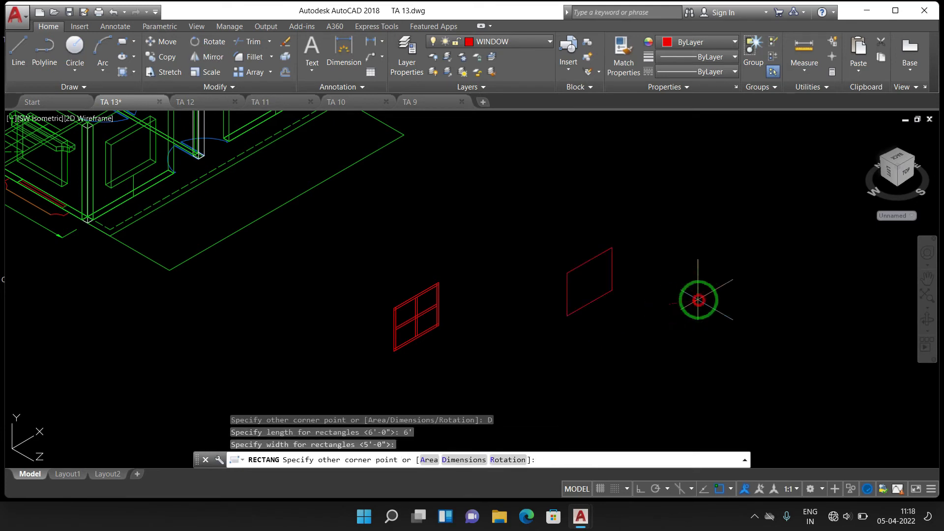
left_click(698, 295)
scroll(609, 296, "up", 5)
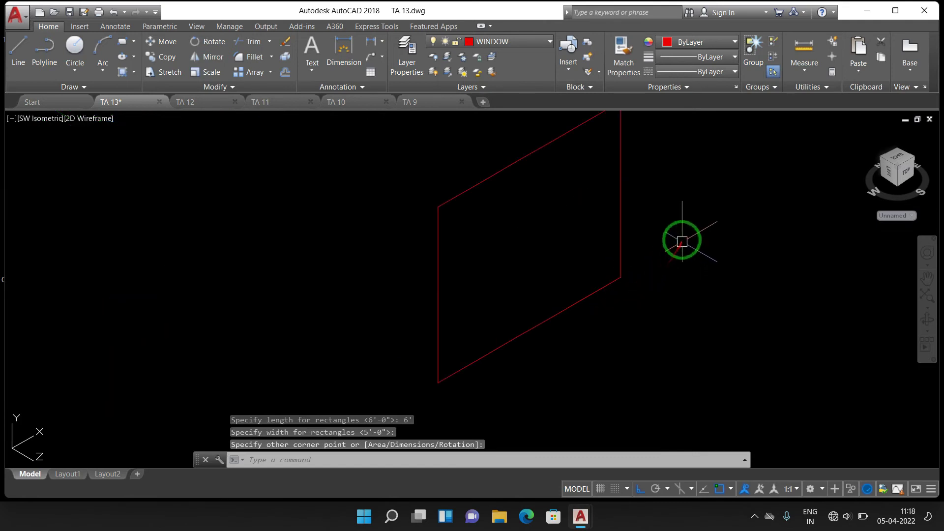
key("Escape")
type("l")
key("Return")
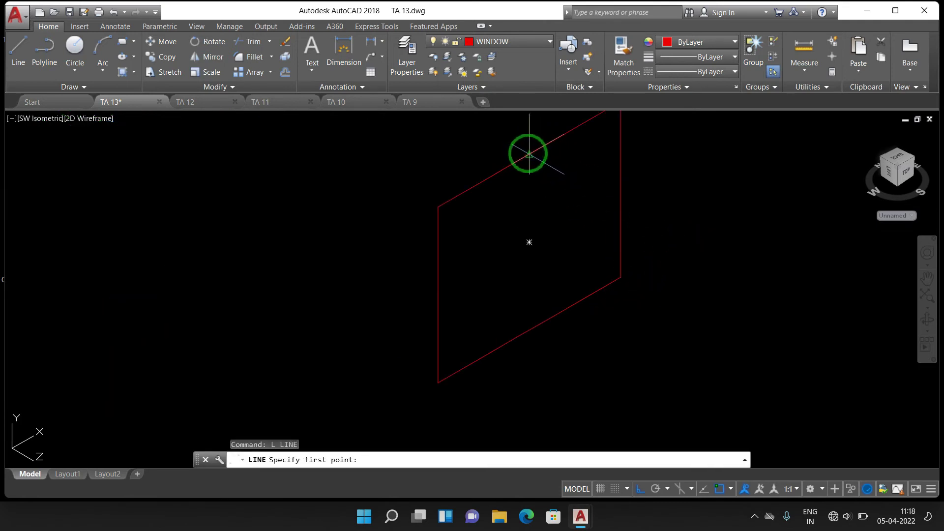
- Draw vertical and horizontal midpoint lines dividing the 6' by 5' rectangle into four panes
left_click(529, 155)
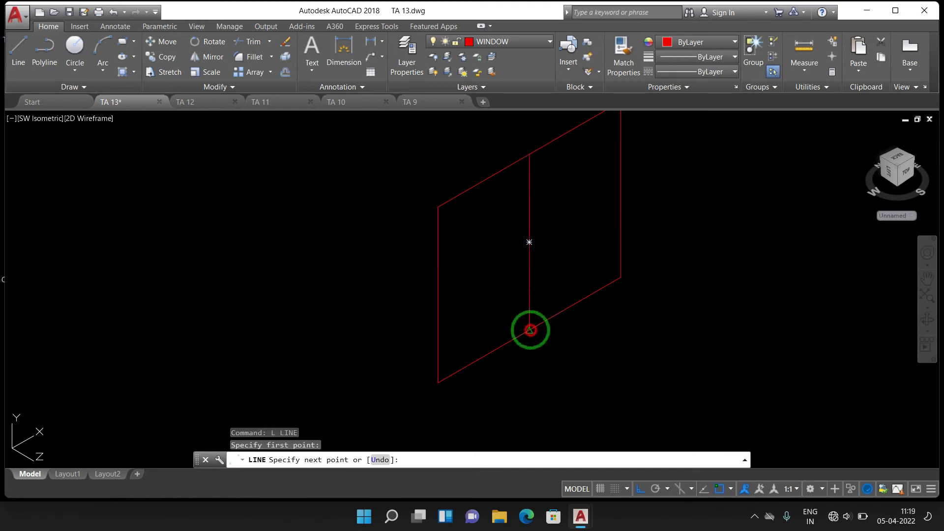
left_click(529, 330)
key("Escape")
type("l")
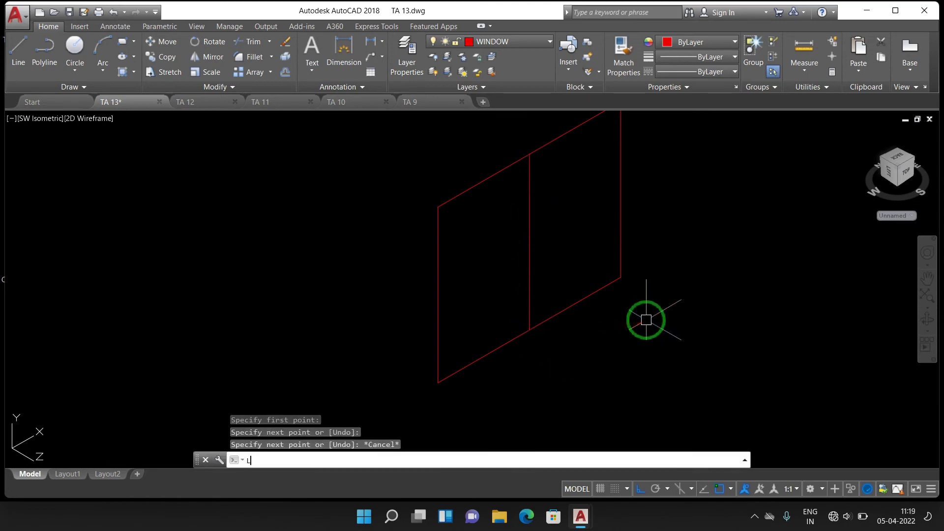
key("Return")
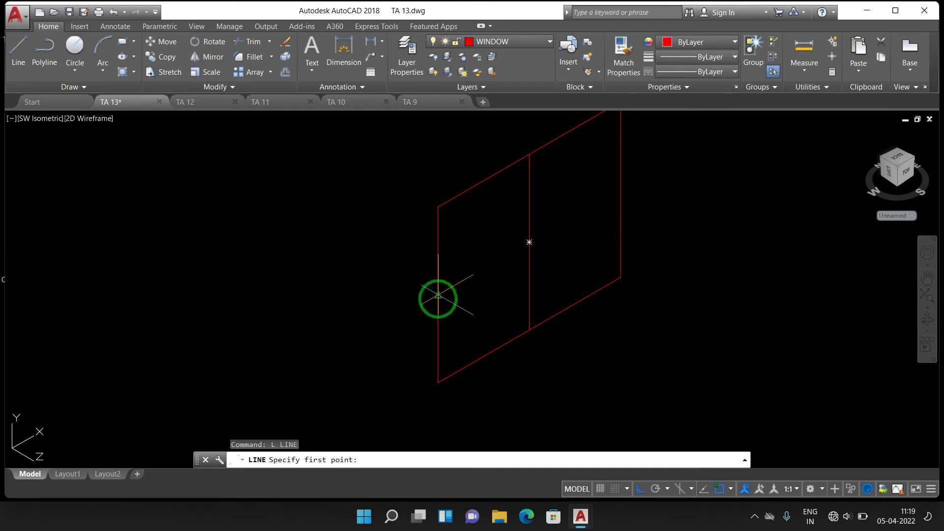
left_click(438, 296)
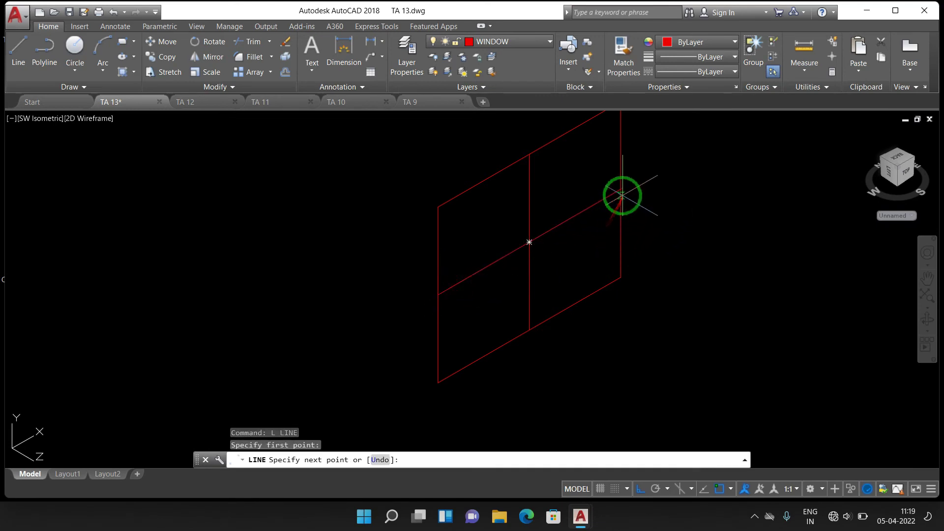
key("Escape")
- Clear the prompt and enter PSOLID to begin a polysolid
scroll(707, 316, "down", 3)
scroll(565, 422, "up", 1)
scroll(585, 369, "up", 2)
key("Escape")
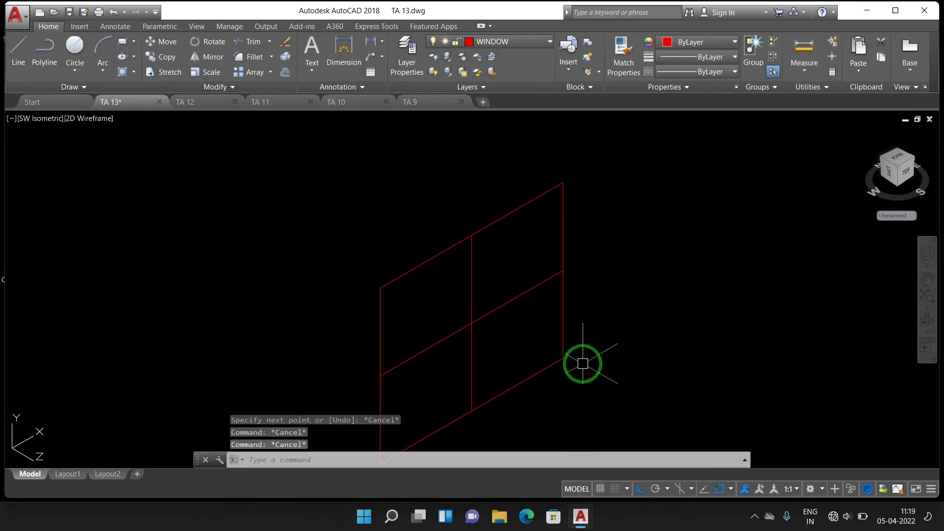
key("Escape")
type("PSOLID")
- Start POLYSOLID and set its height to 3 and width to 3
key("Return")
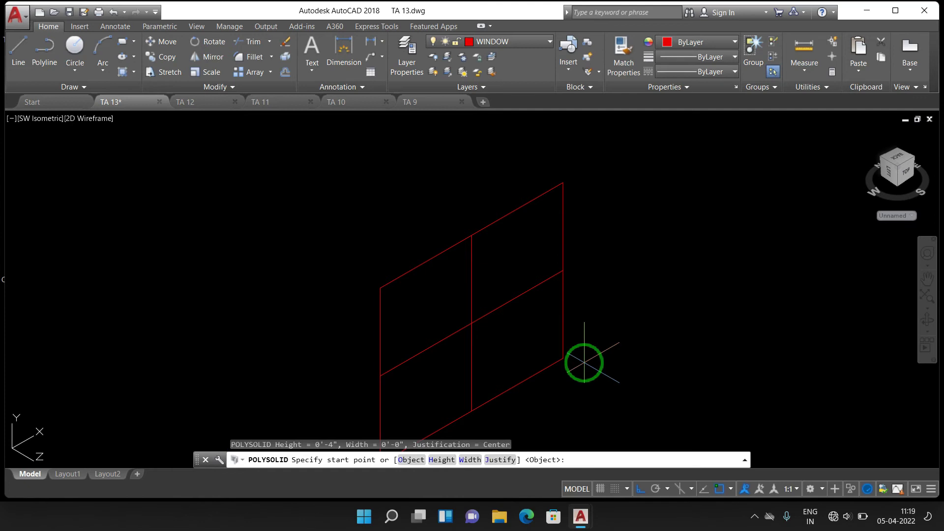
type("H")
key("Return")
type("3")
key("Return")
type("W")
key("Return")
type("3")
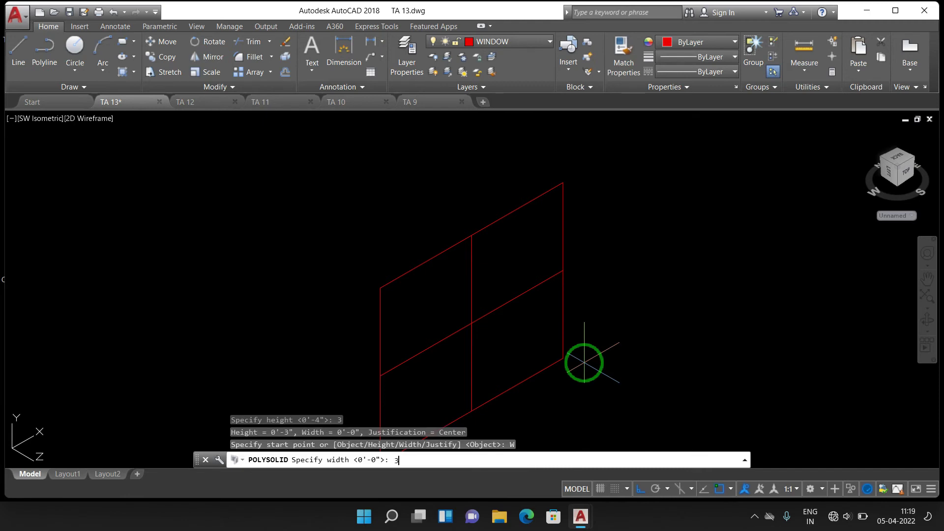
key("Return")
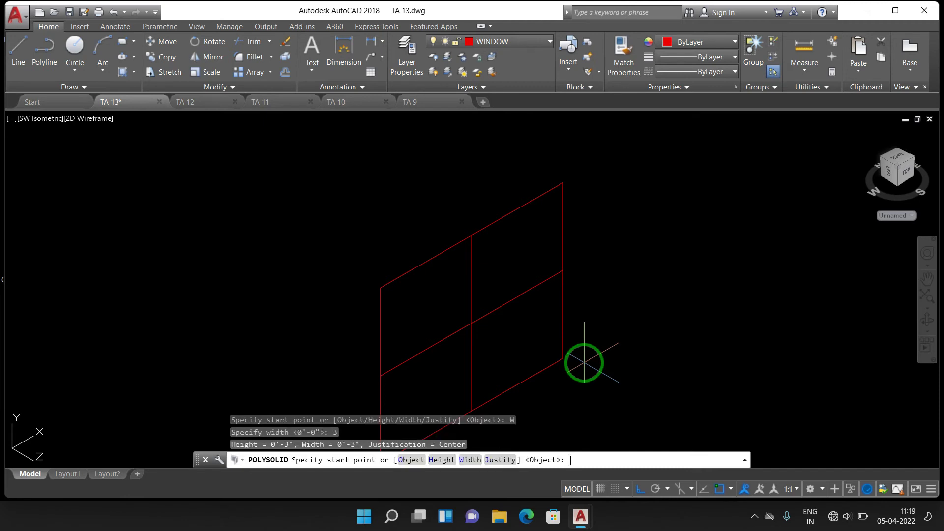
- Convert the rectangle and the horizontal and vertical dividers into 3-inch polysolid bars
type("O")
key("Return")
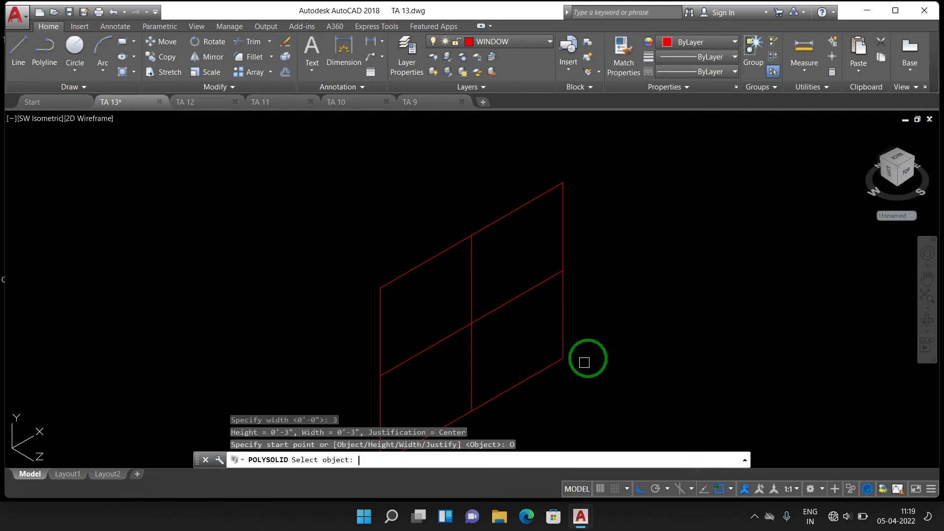
left_click(540, 369)
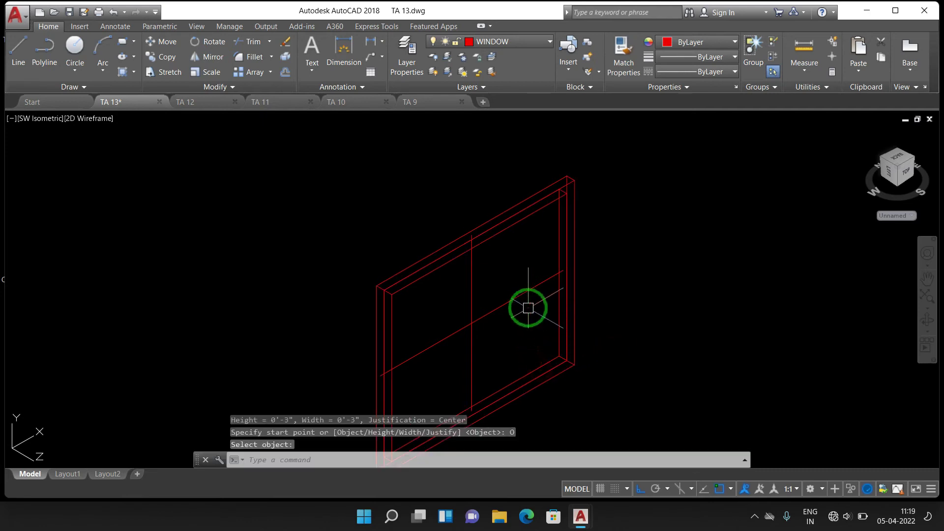
key("Return")
key("Return")
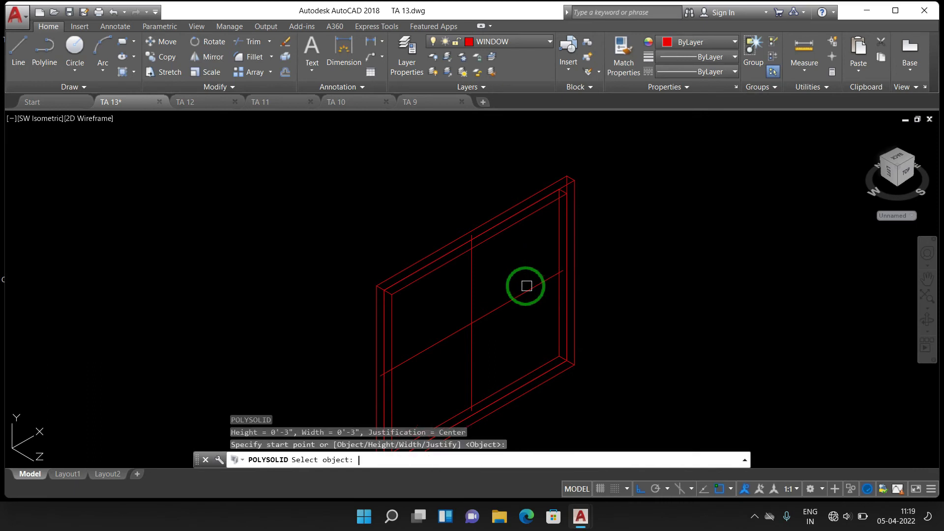
left_click(527, 290)
key("Return")
key("Return")
left_click(475, 285)
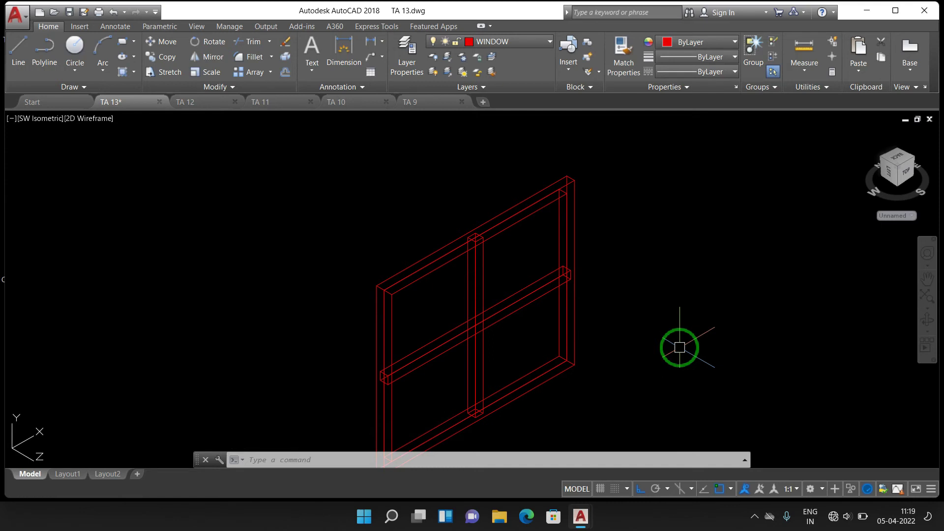
mouse_move(893, 168)
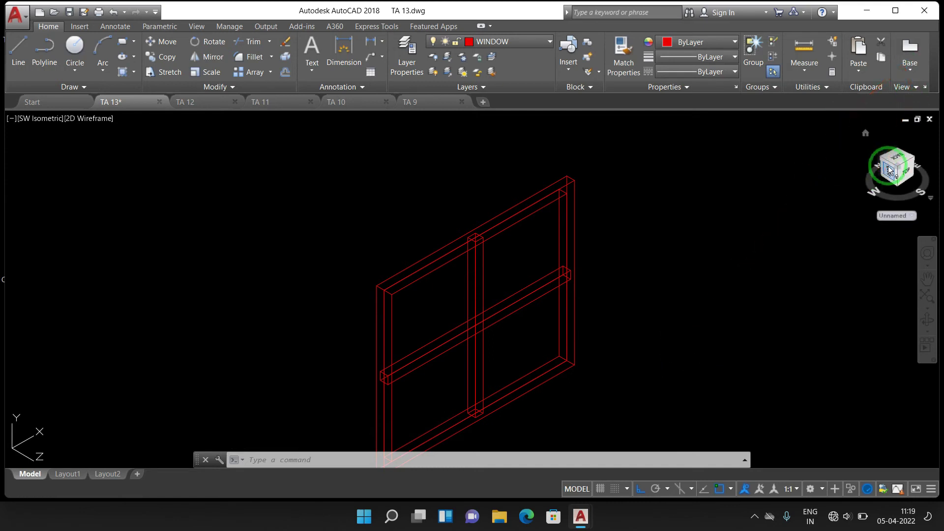
left_click(889, 170)
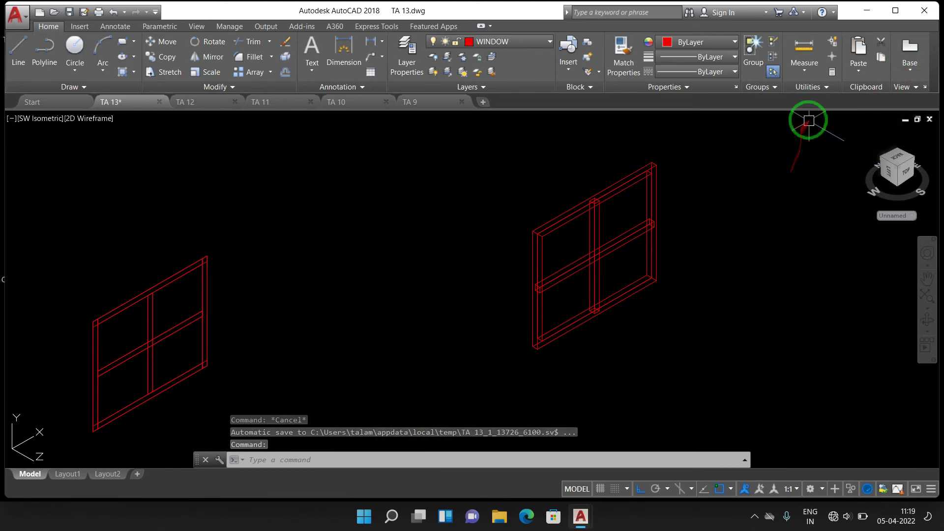
- Union the three window-frame bars into one solid using a crossing selection
type("UNI")
key("Return")
left_click(695, 346)
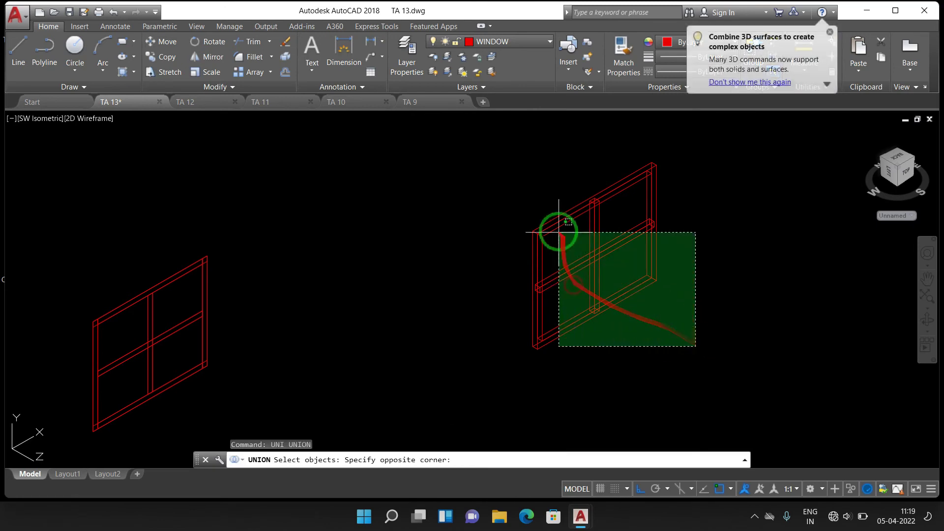
left_click(573, 284)
key("Return")
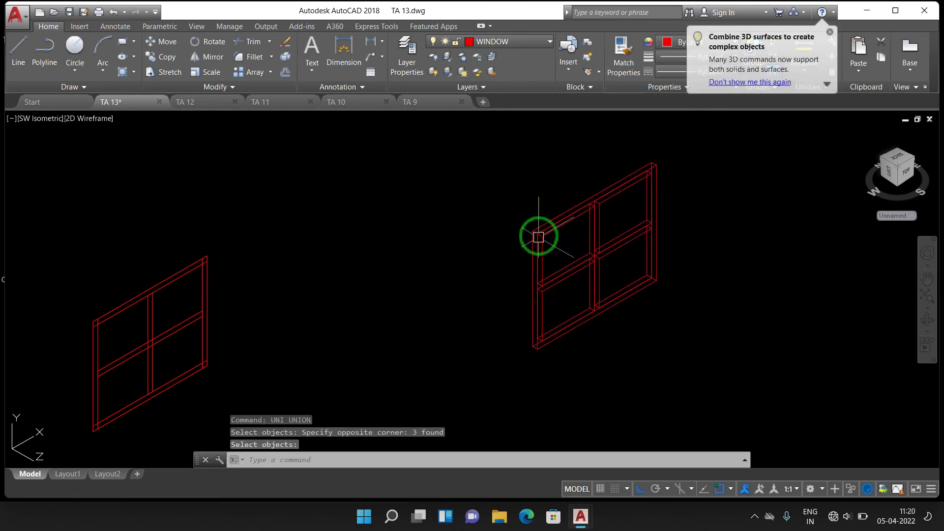
- Switch the visual style to Realistic with VS
type("VS")
key("Return")
type("R")
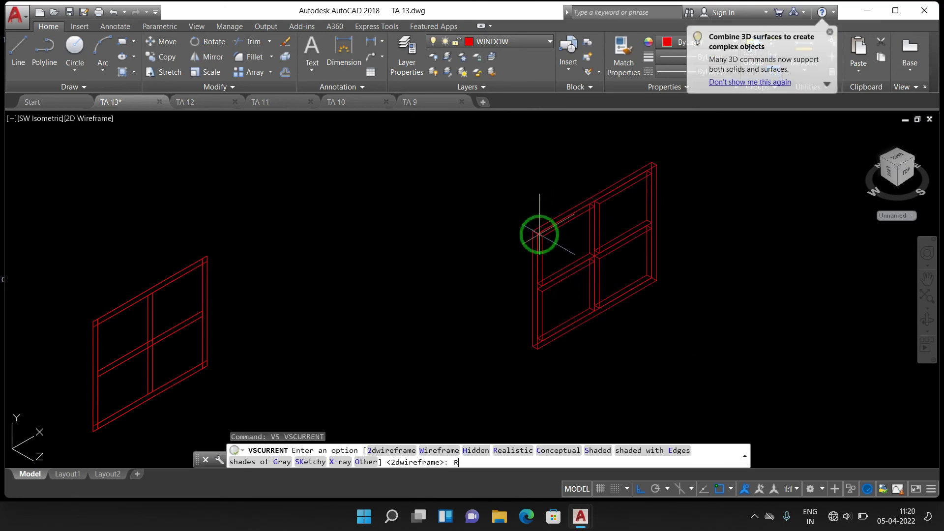
key("Return")
scroll(632, 260, "up", 4)
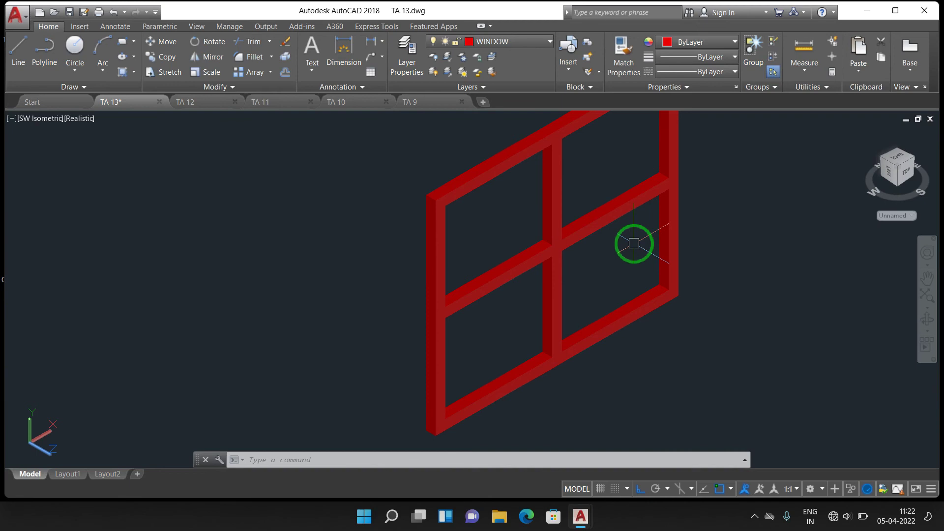
- Cancel the half-typed 'uc' command and zoom to show the whole red frame
type("uc")
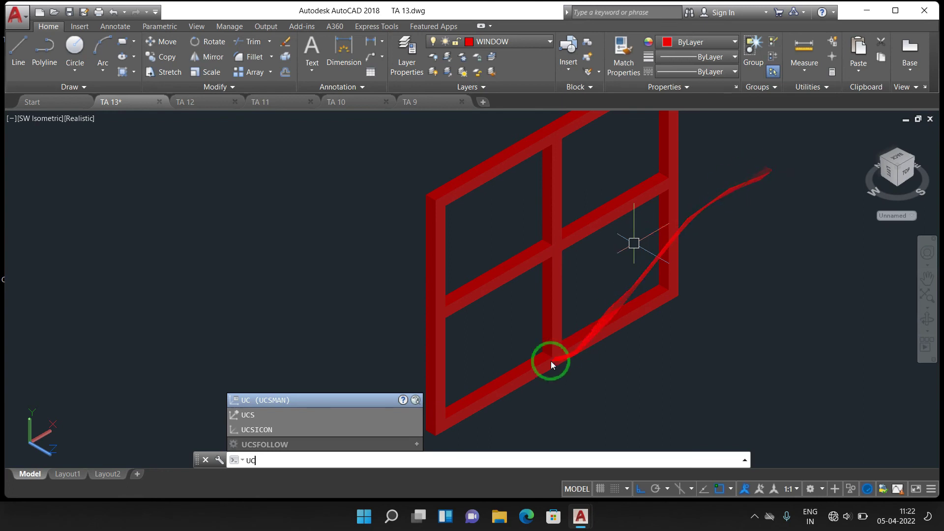
key("Escape")
scroll(543, 249, "up", 3)
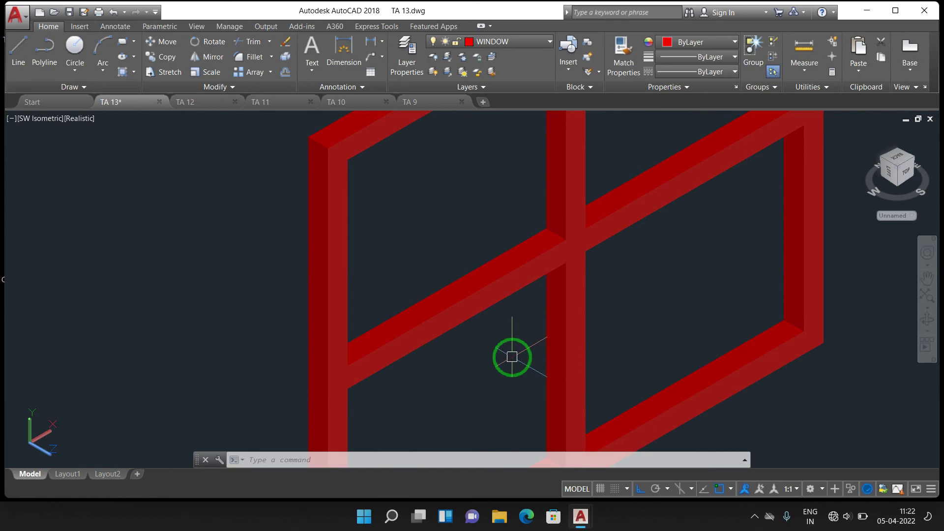
scroll(489, 354, "down", 4)
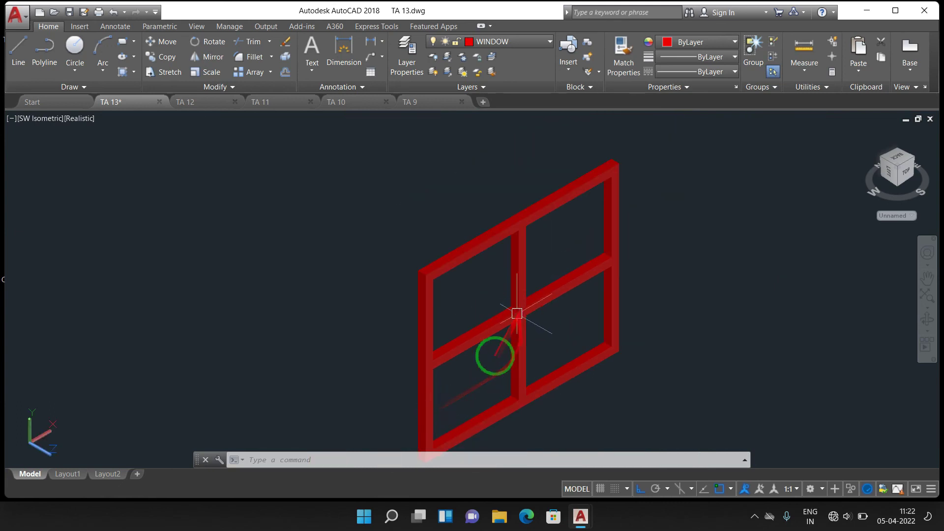
- Press-pull all four frame openings 1 unit to fill them with solid panes
type("PRE")
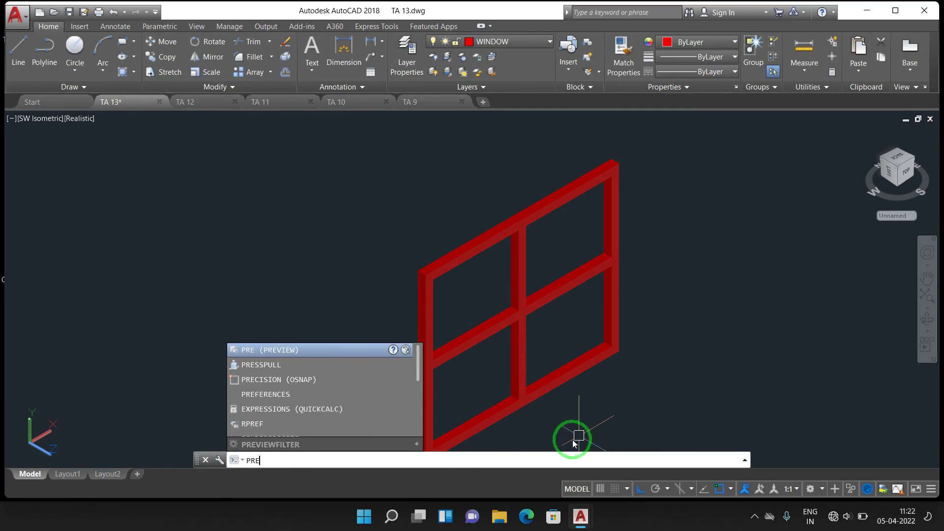
type("SSPUL")
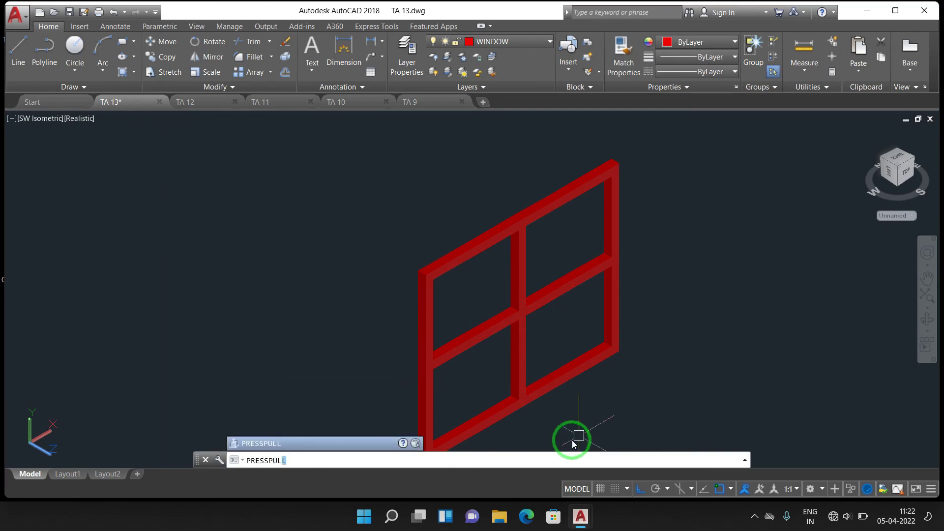
key("Return")
left_click(478, 382)
type("1")
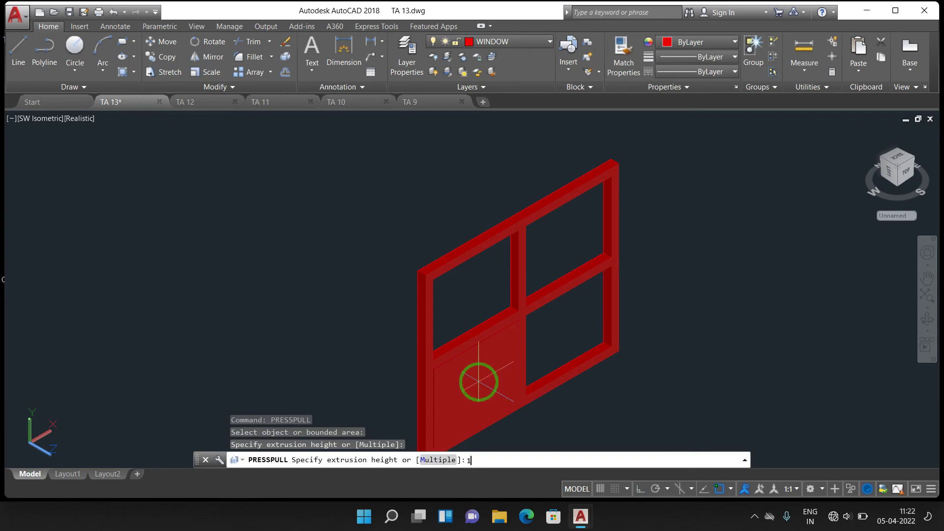
key("Return")
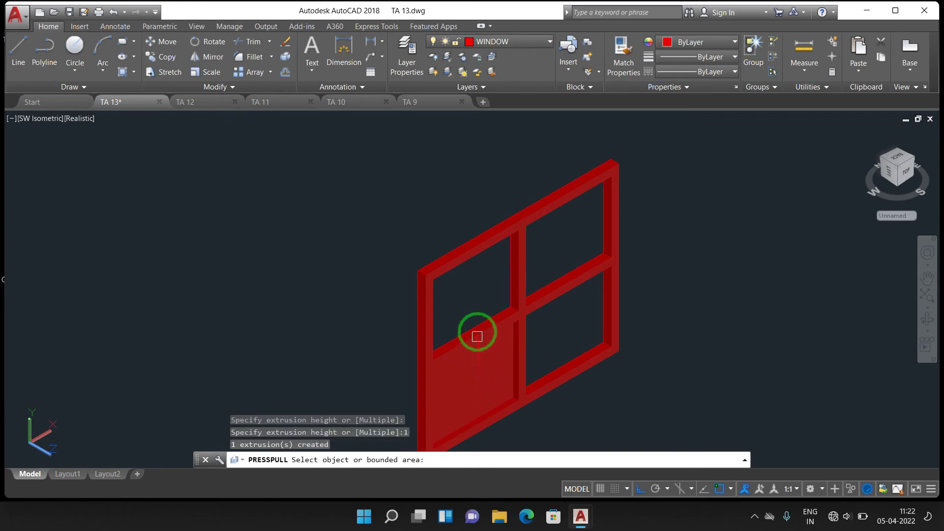
left_click(474, 293)
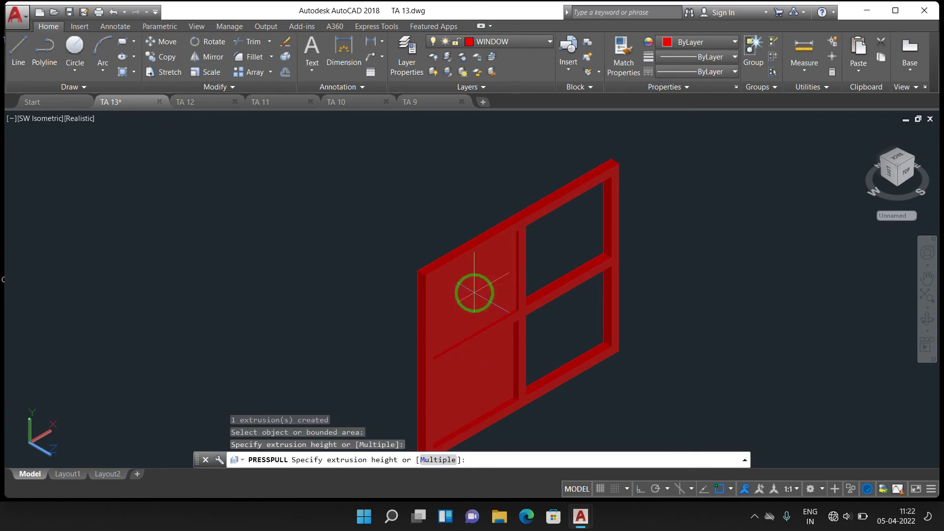
type("1")
key("Return")
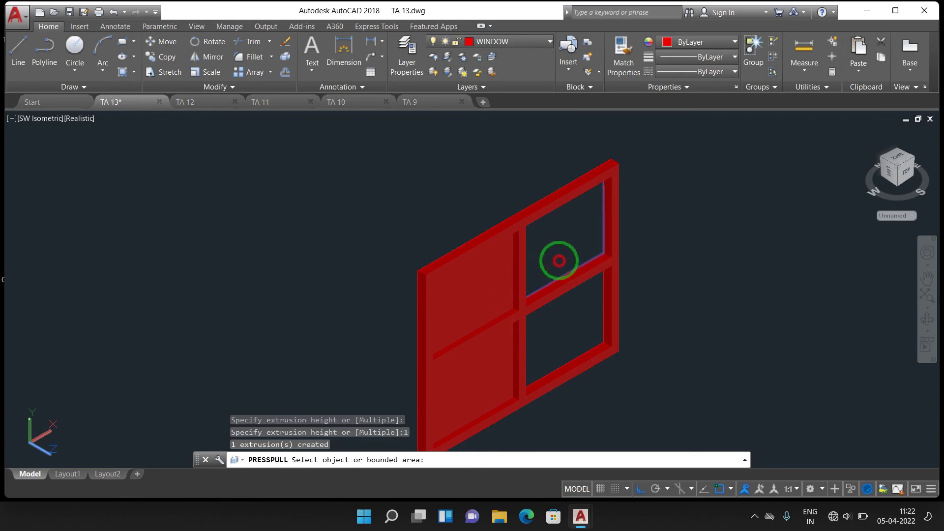
left_click(558, 261)
key("Return")
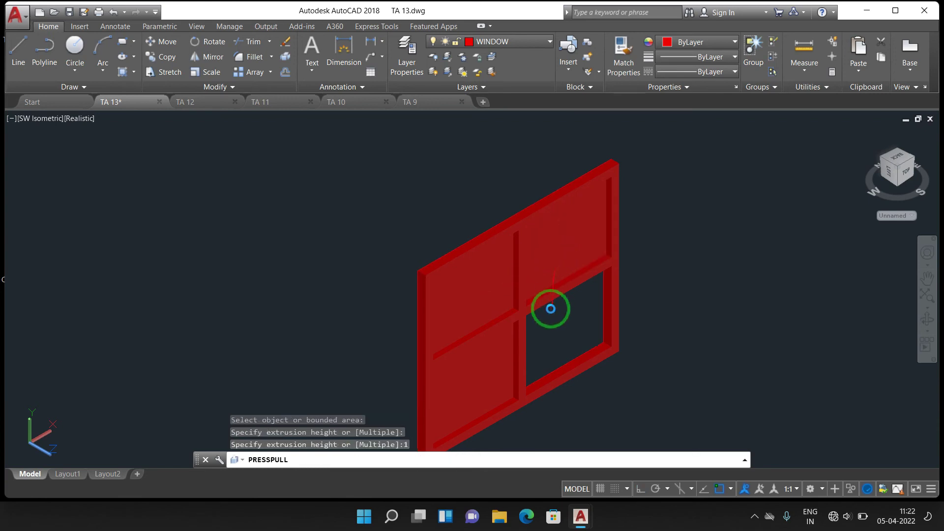
left_click(552, 333)
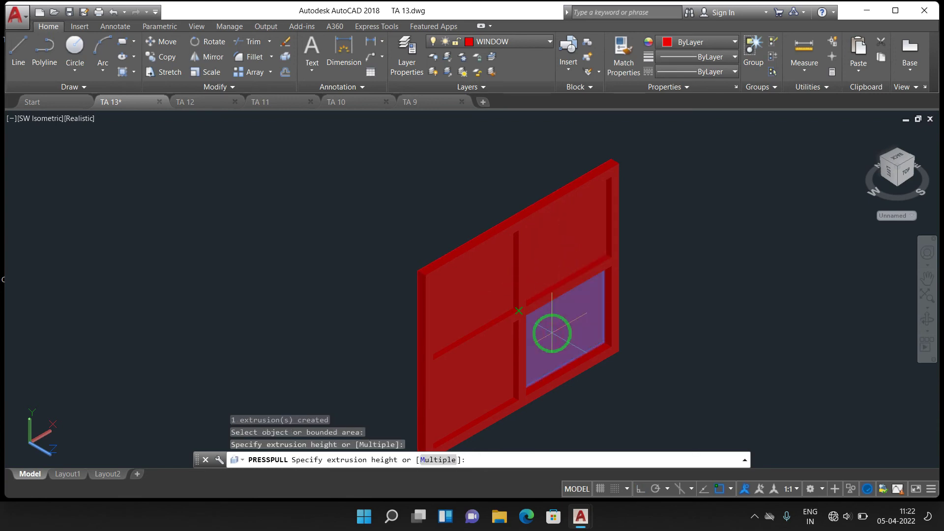
type("1")
key("Return")
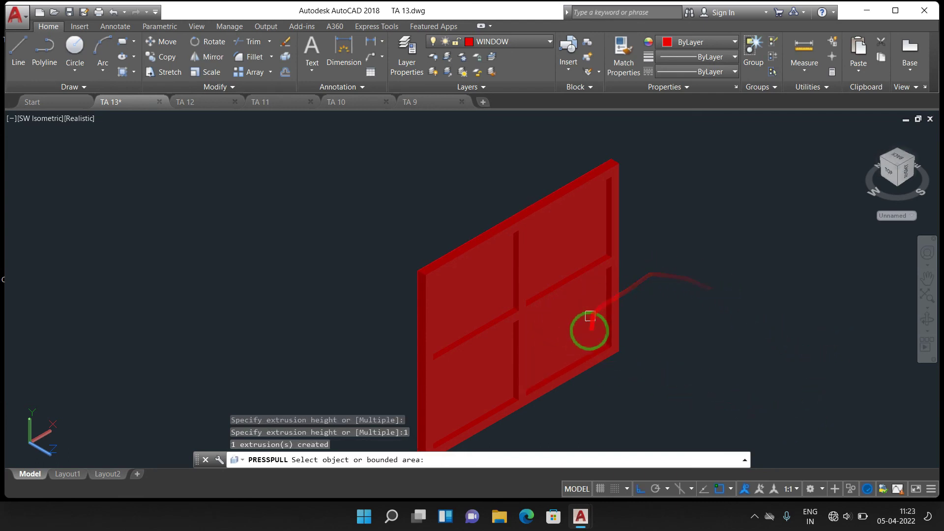
key("Return")
scroll(617, 351, "up", 2)
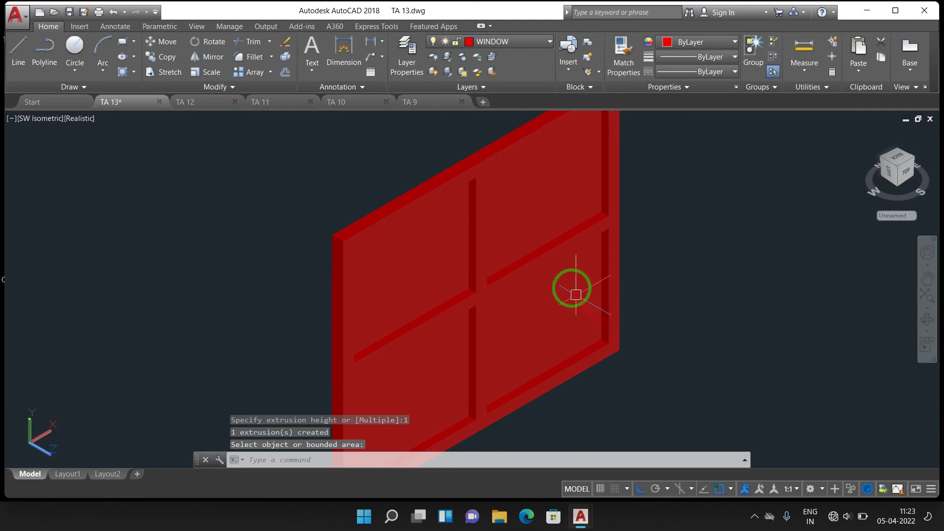
key("Escape")
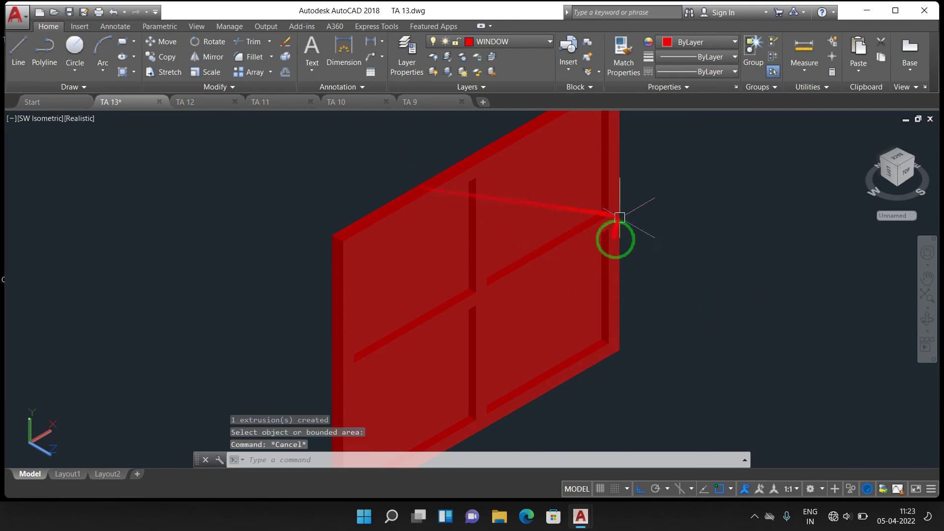
- Open the Materials Browser with MAT and search for 'wood'
type("MA")
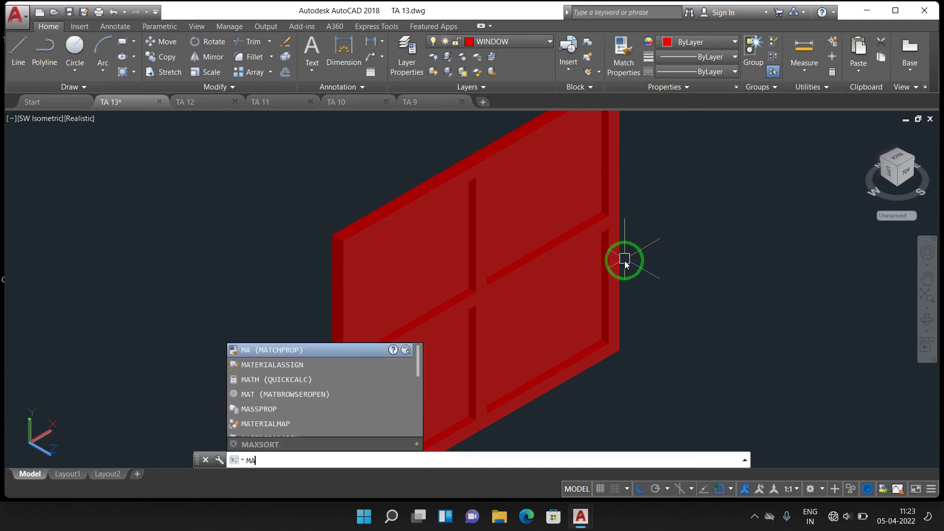
type("T")
key("Return")
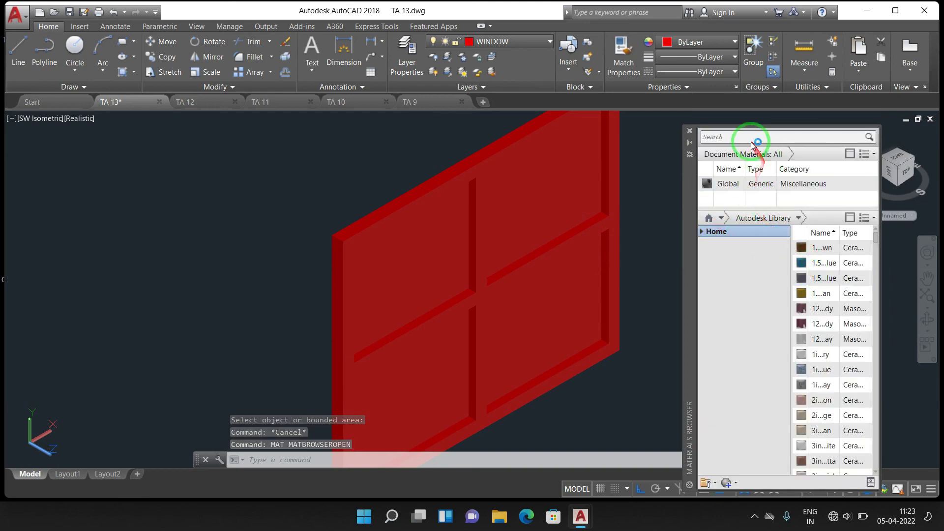
left_click(721, 136)
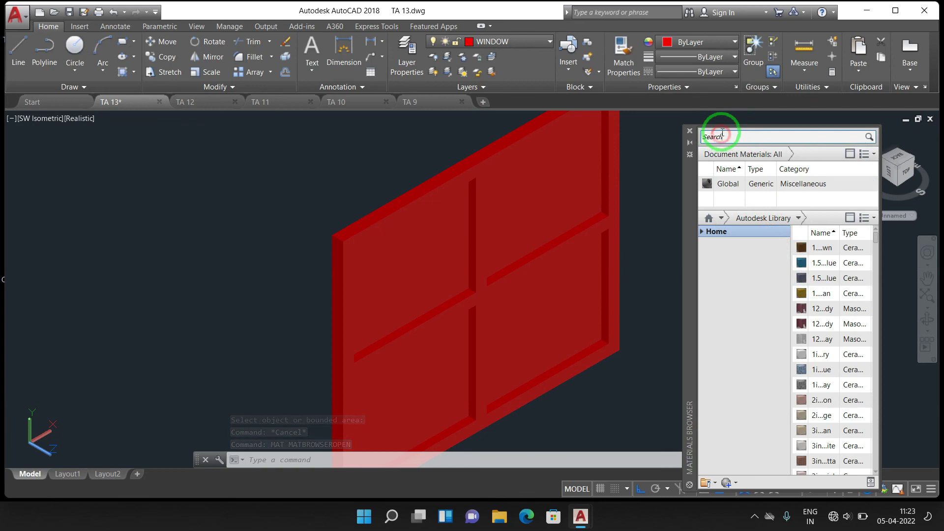
type("woo")
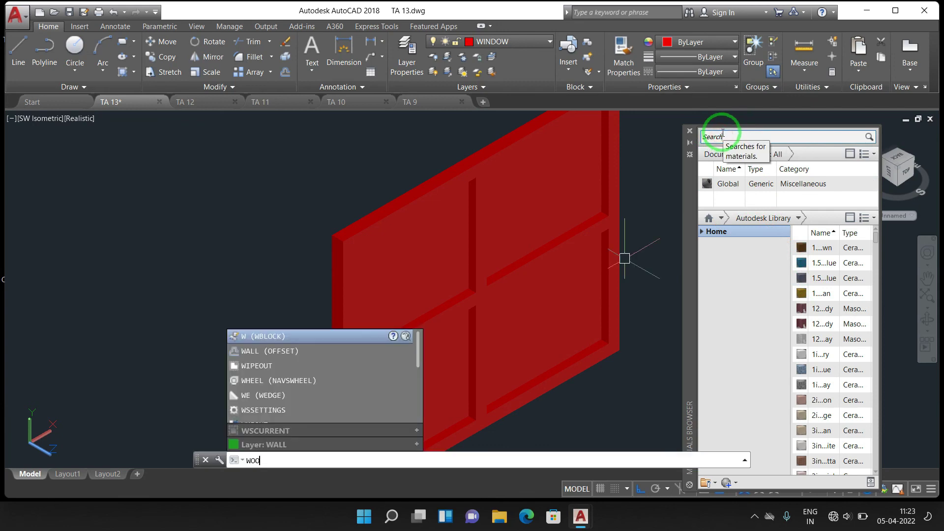
type("d")
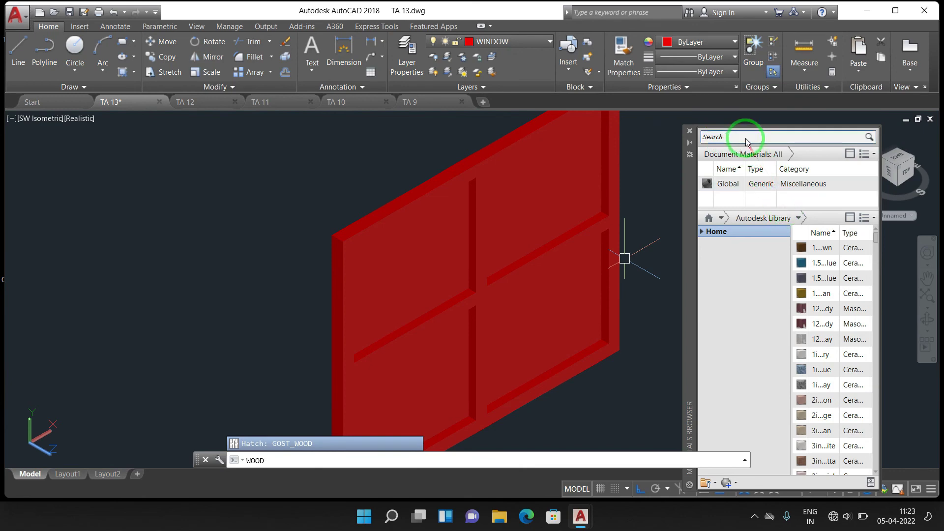
left_click(746, 140)
left_click(734, 139)
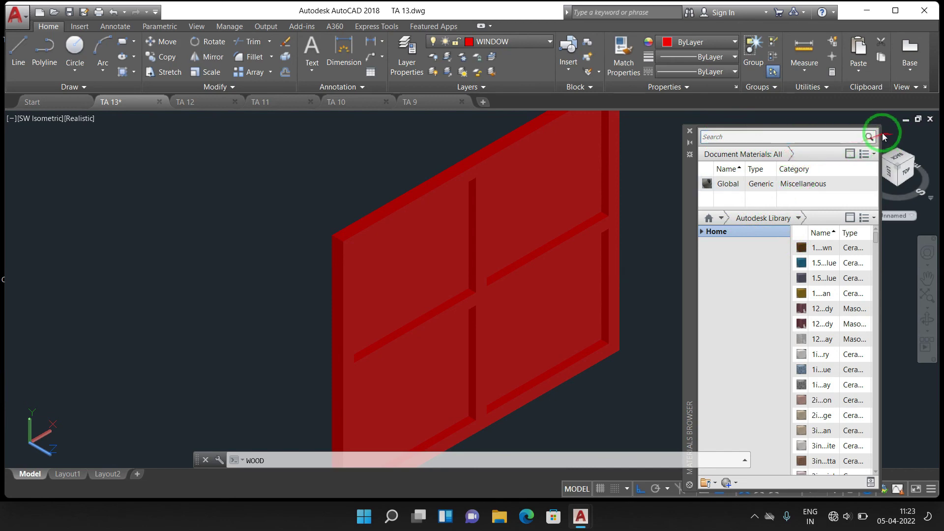
- Filter the Autodesk Library to Wood and drag a wood material onto the window frame
scroll(807, 268, "down", 3)
scroll(806, 267, "down", 3)
scroll(808, 268, "down", 3)
scroll(810, 268, "down", 3)
scroll(810, 268, "down", 3)
scroll(810, 268, "down", 3)
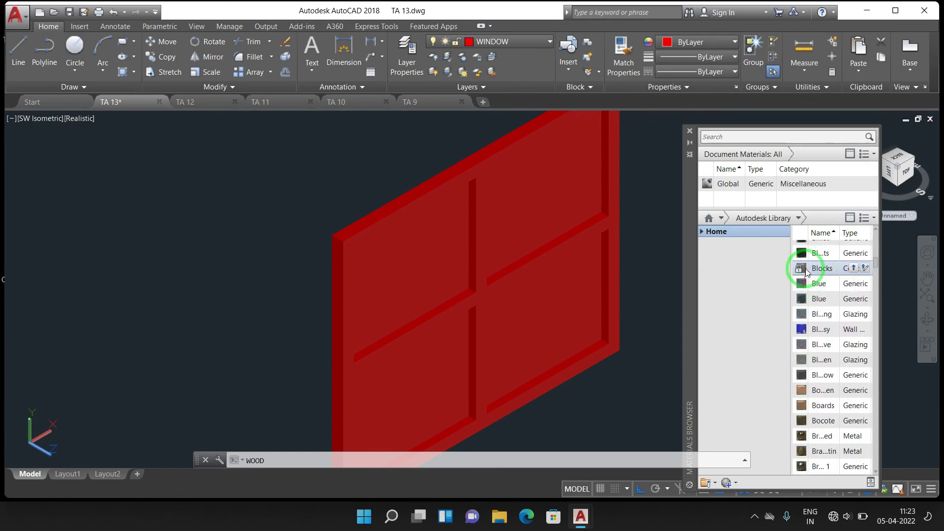
left_click(798, 219)
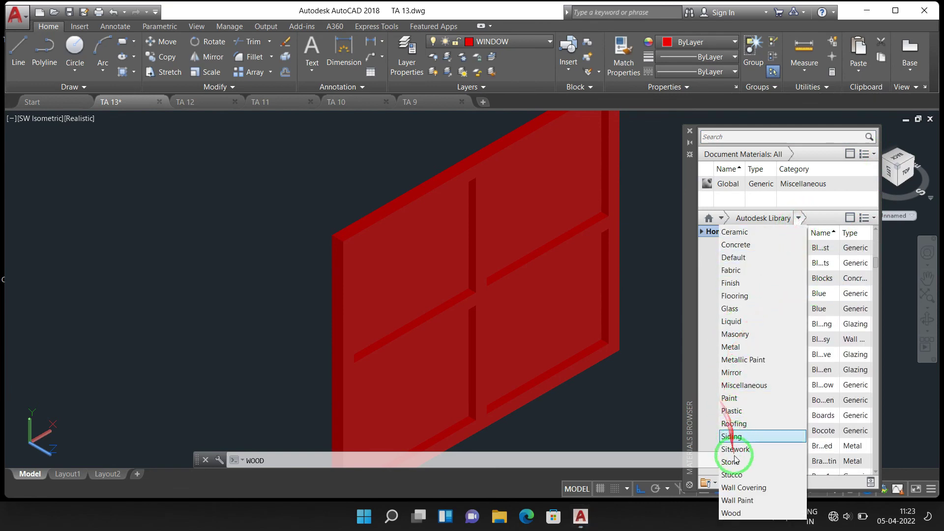
left_click(733, 513)
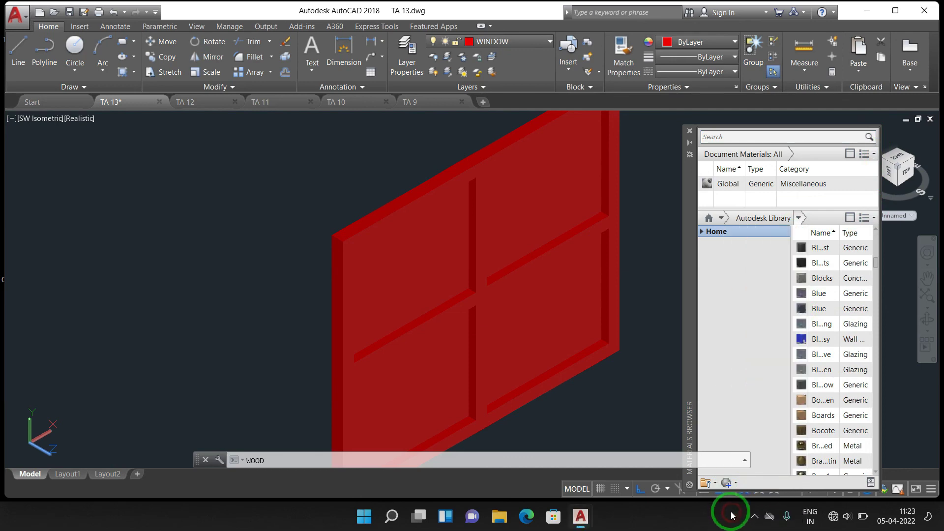
left_click_drag(810, 250, 603, 343)
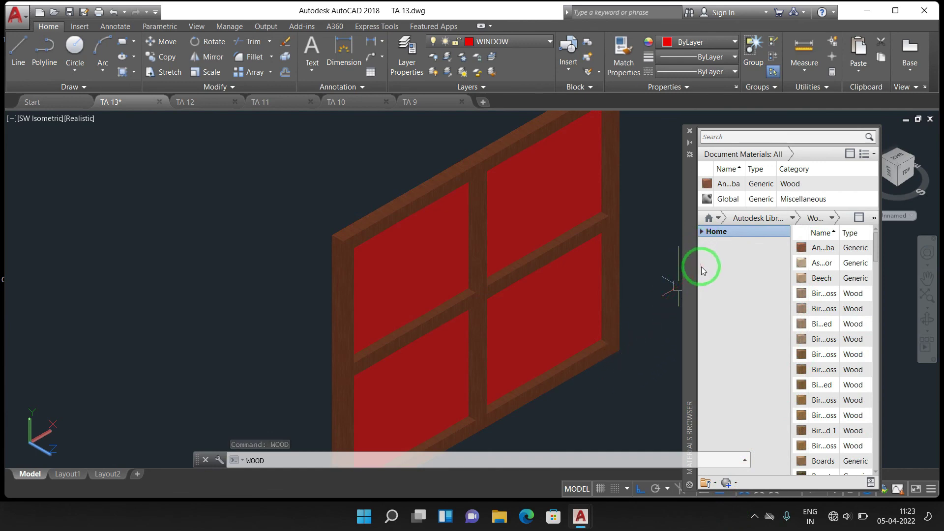
- Locate the applied wood material in the browser and open it in the Materials Editor
left_click(732, 232)
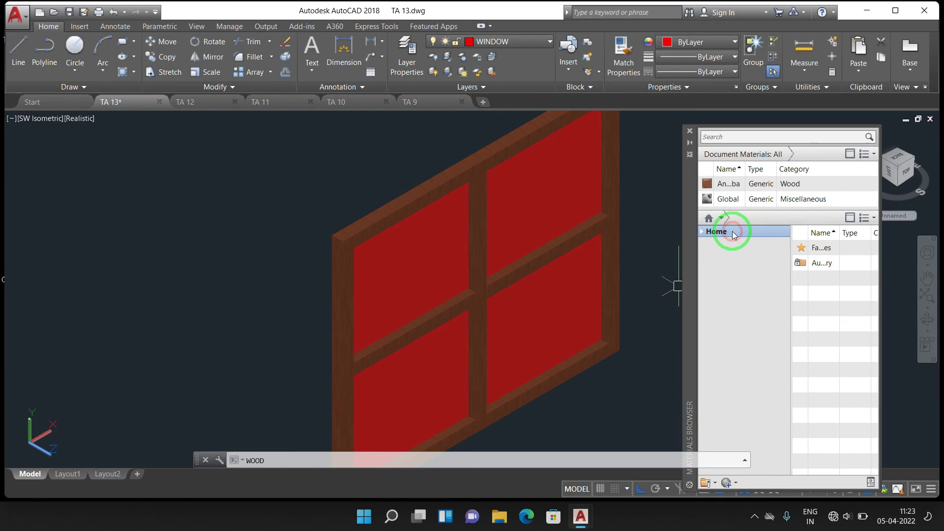
left_click(774, 185)
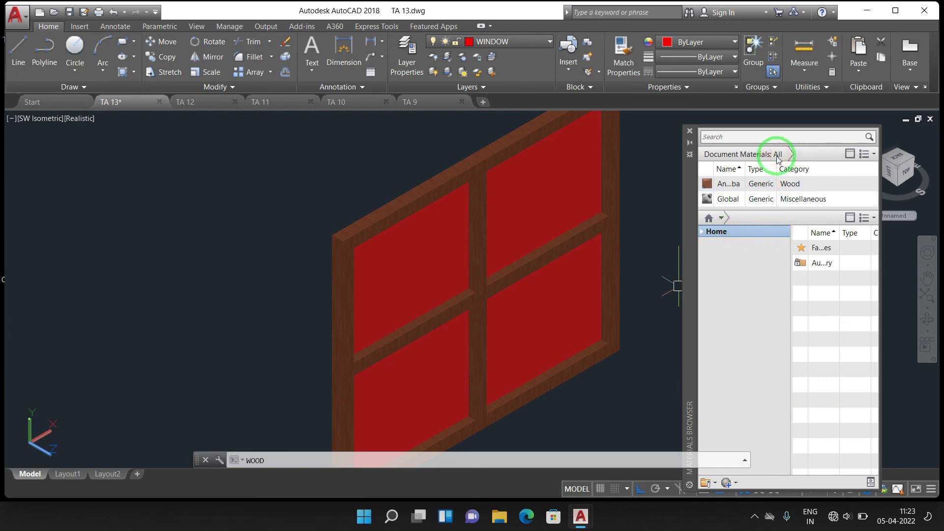
key("Return")
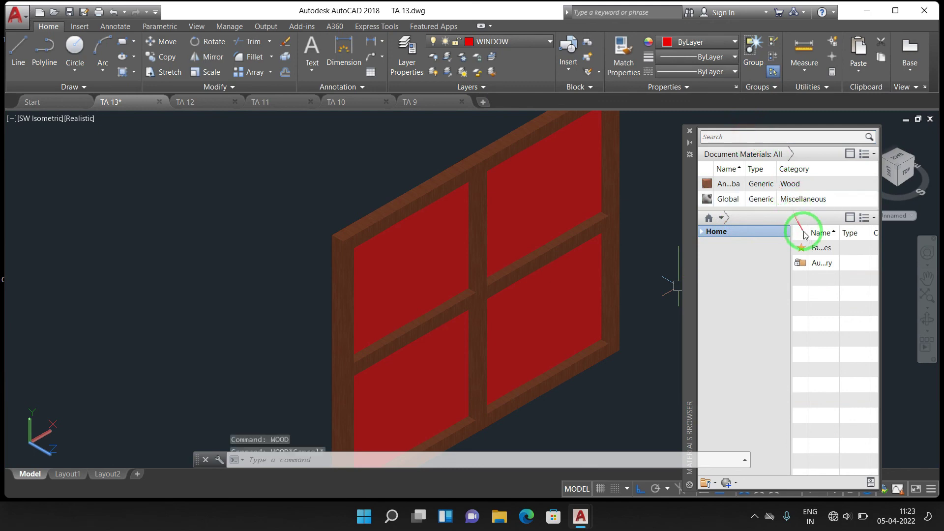
key("Escape")
key("Escape")
key("Escape")
left_click(721, 218)
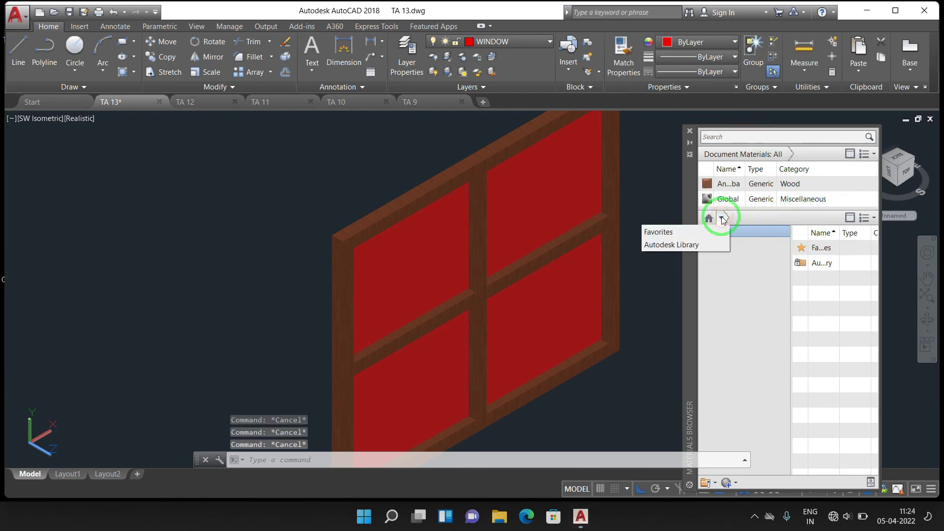
left_click(715, 233)
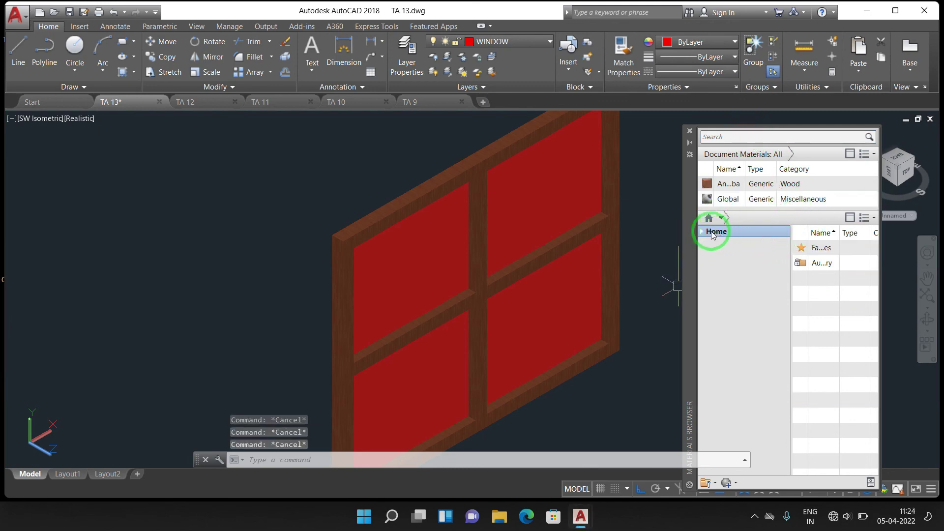
left_click(701, 232)
left_click(736, 246)
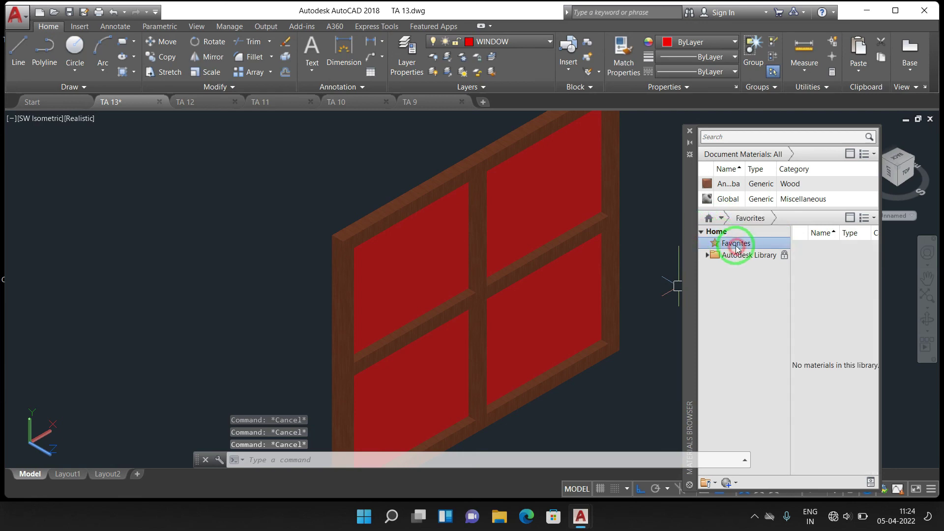
left_click(790, 184)
left_click(791, 201, "shift")
double_click(789, 202)
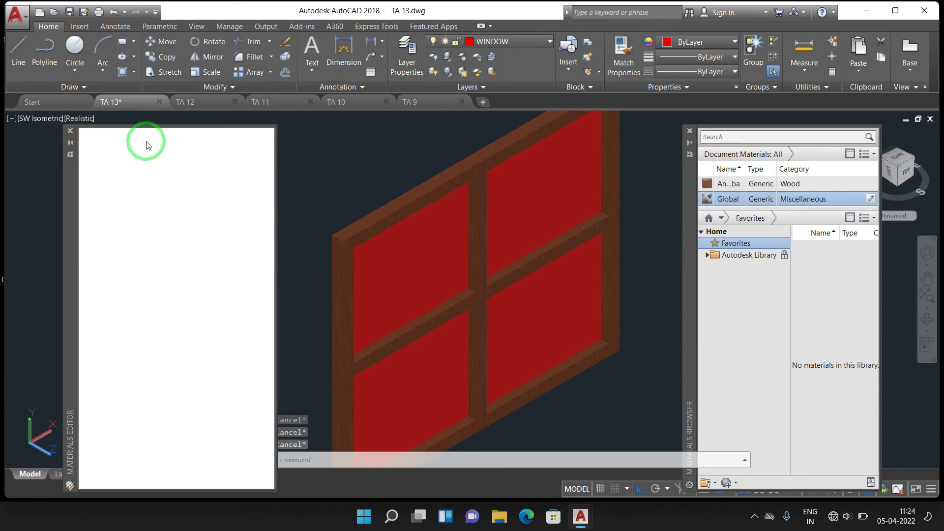
- Close the Materials Editor and check the document materials display options
left_click(70, 131)
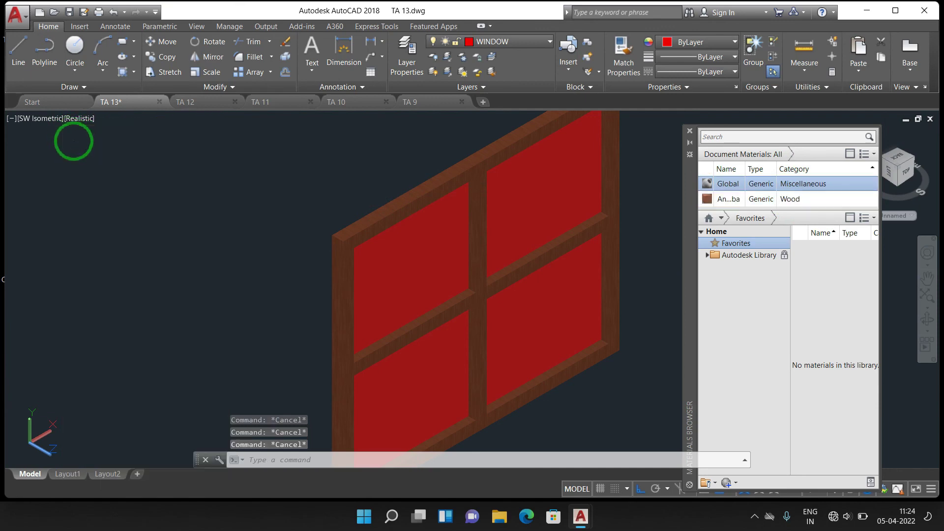
key("Escape")
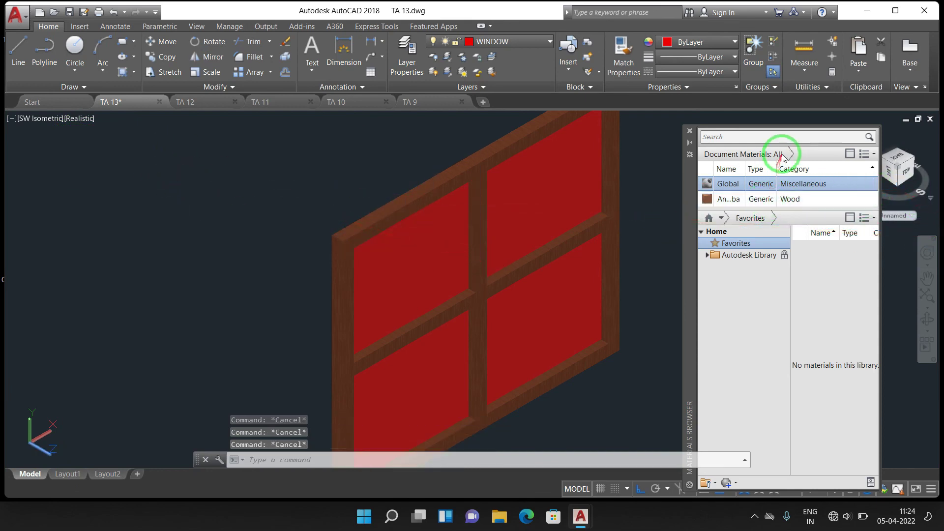
left_click(866, 157)
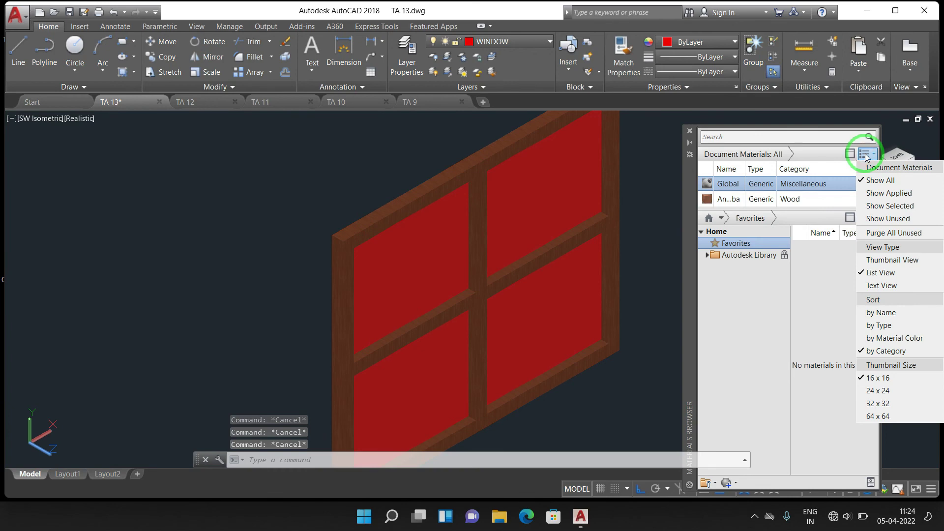
left_click(866, 156)
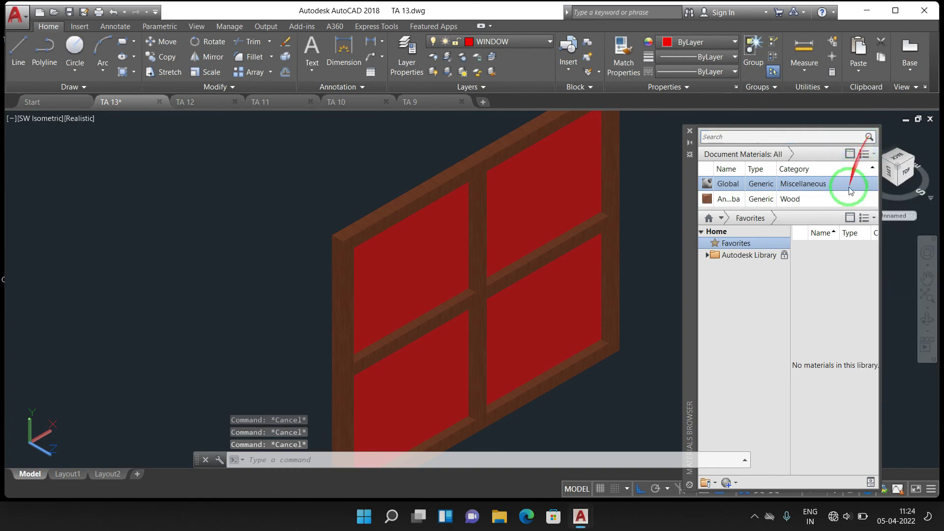
- Sort library materials by name, then collapse and close the Materials Browser
left_click(833, 233)
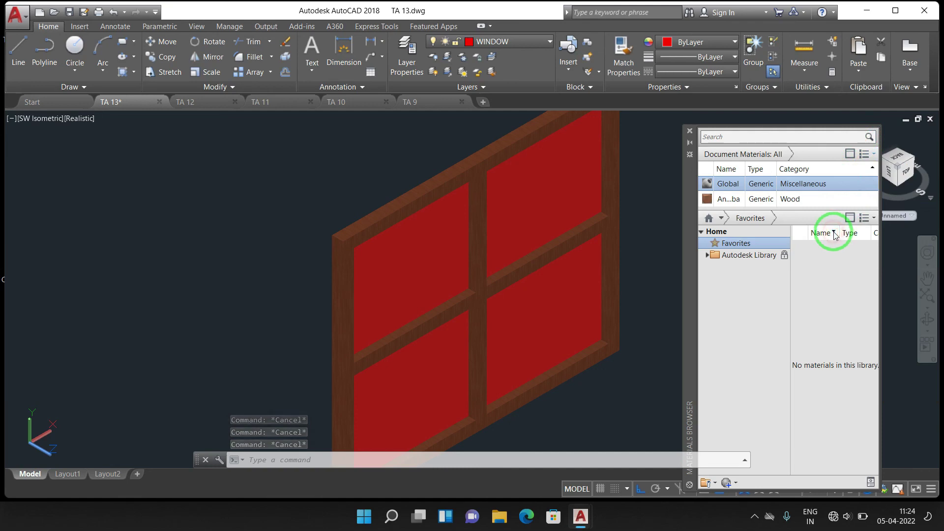
left_click(832, 233)
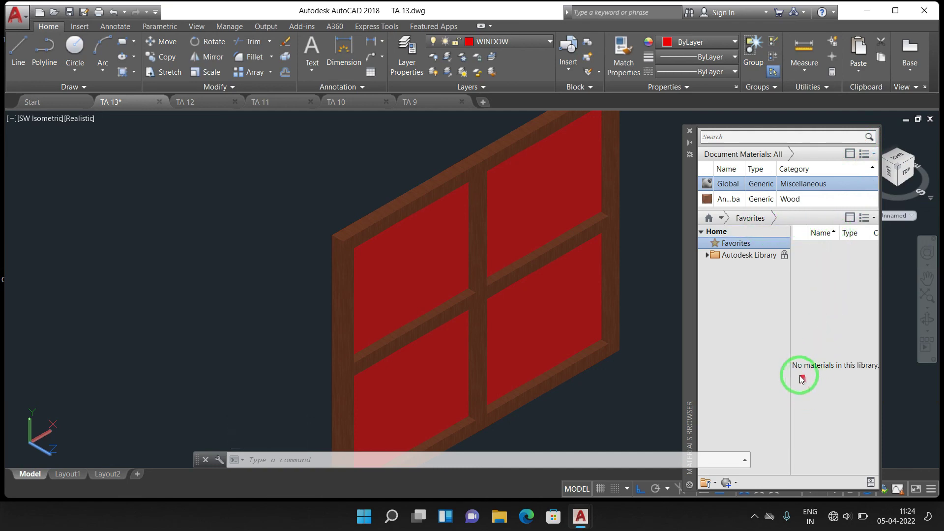
key("Escape")
key("Escape")
left_click(690, 142)
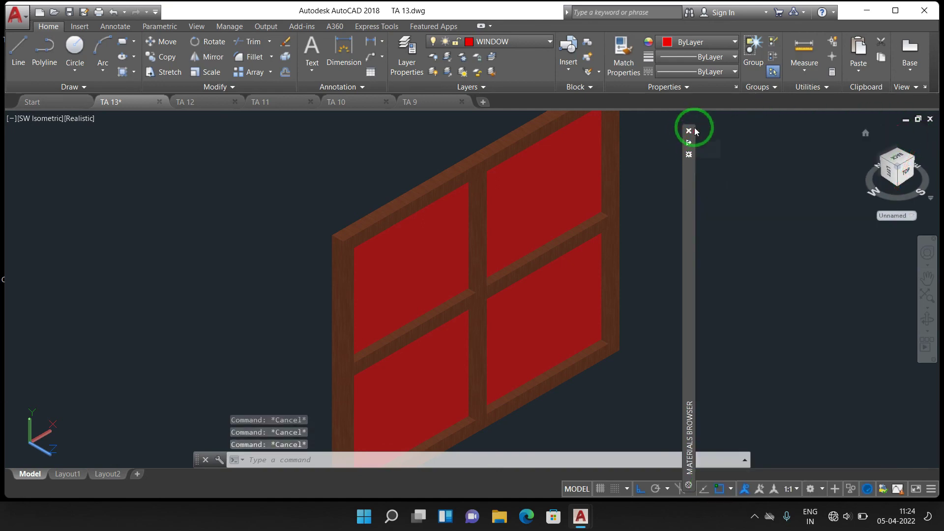
left_click(688, 131)
- Zoom around the 3D window and select its upper-right pane
scroll(657, 256, "down", 3)
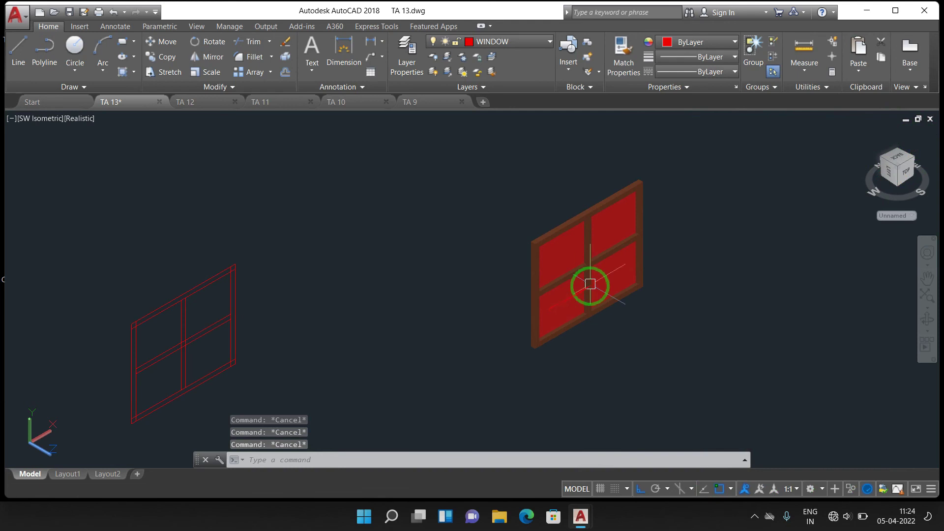
scroll(660, 269, "up", 3)
scroll(661, 268, "down", 2)
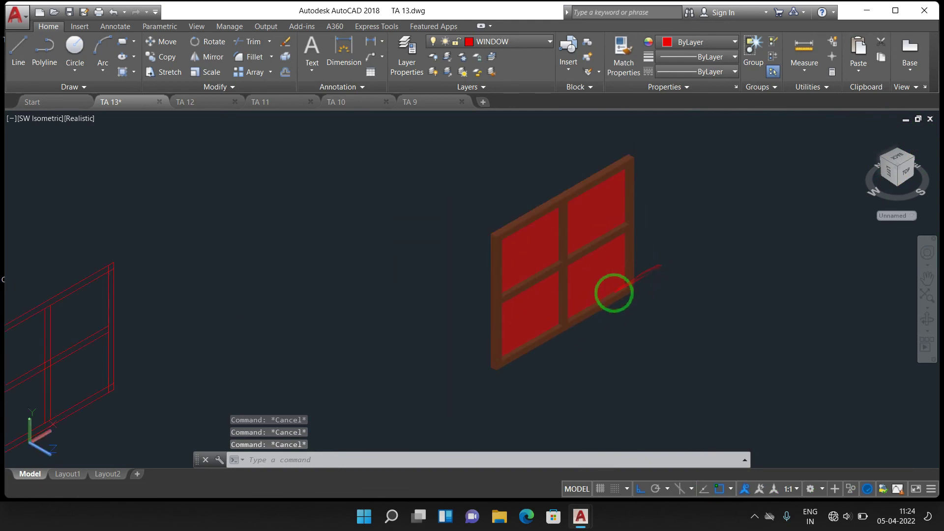
scroll(613, 292, "down", 3)
scroll(614, 294, "down", 2)
scroll(626, 286, "up", 3)
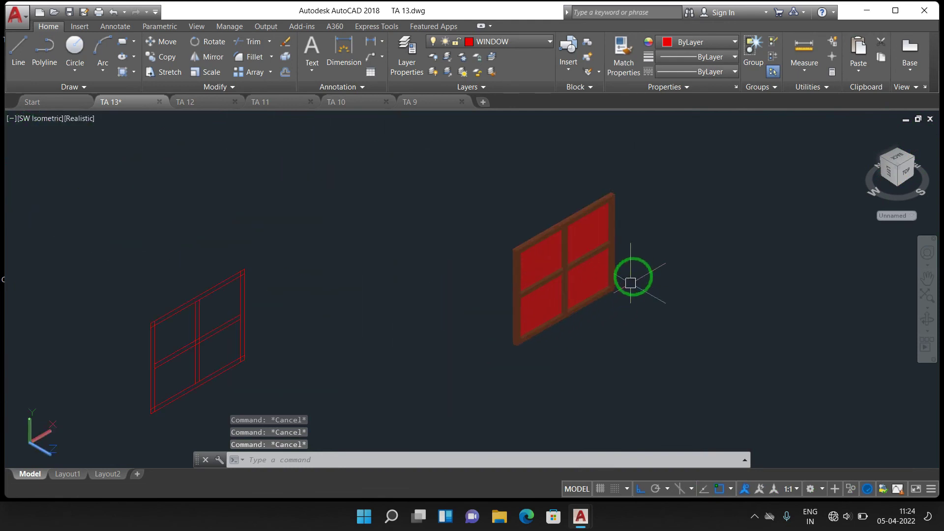
scroll(631, 273, "up", 3)
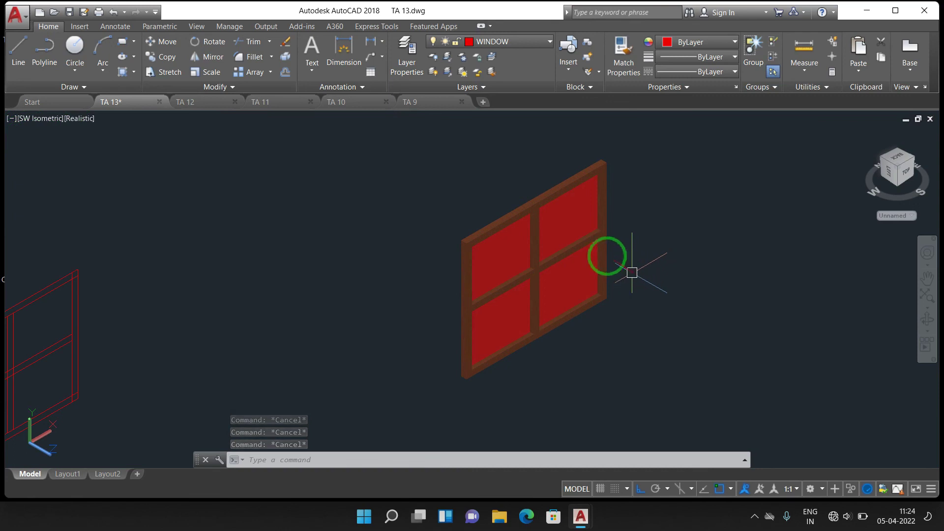
left_click(564, 229)
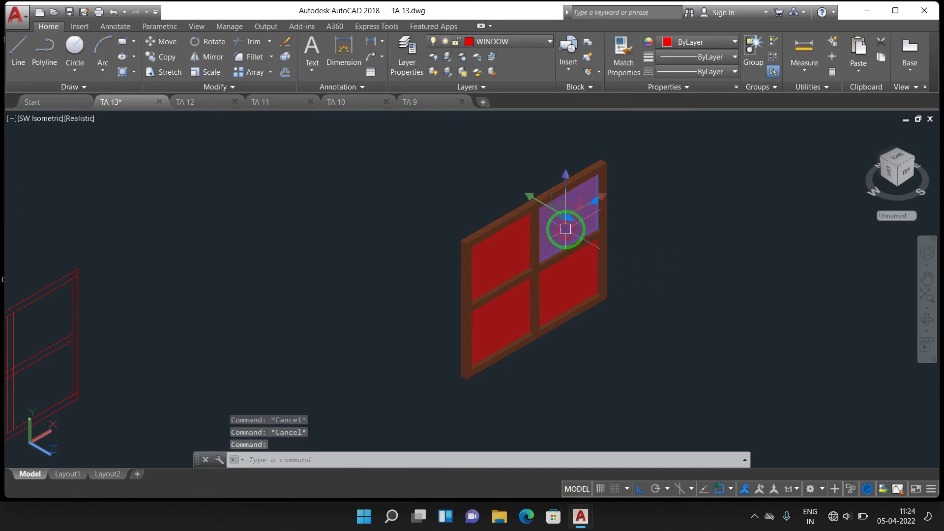
- Color all four window panes light blue (173,221,247)
left_click(697, 43)
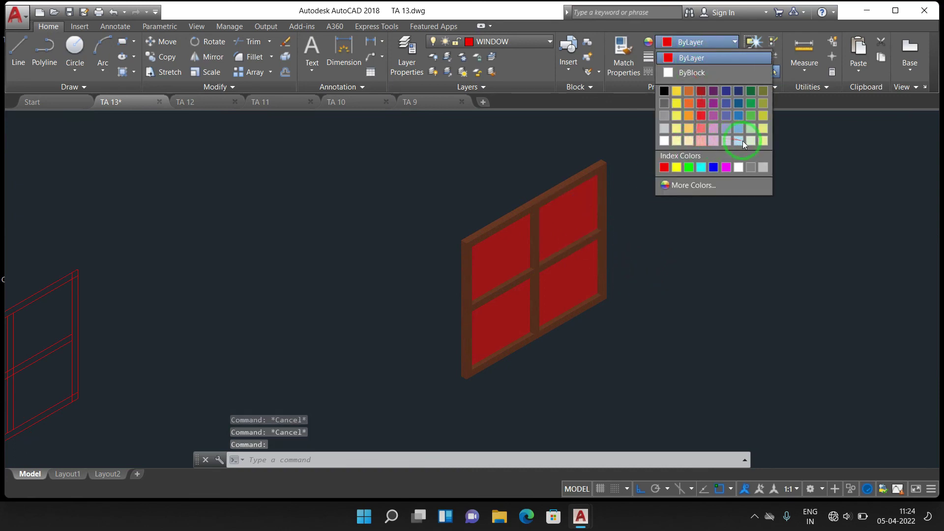
left_click(737, 141)
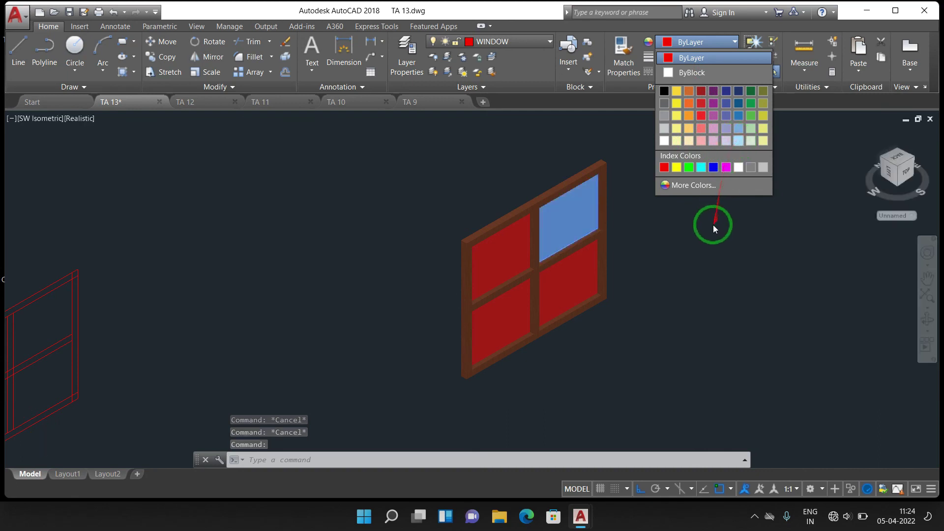
left_click(578, 269)
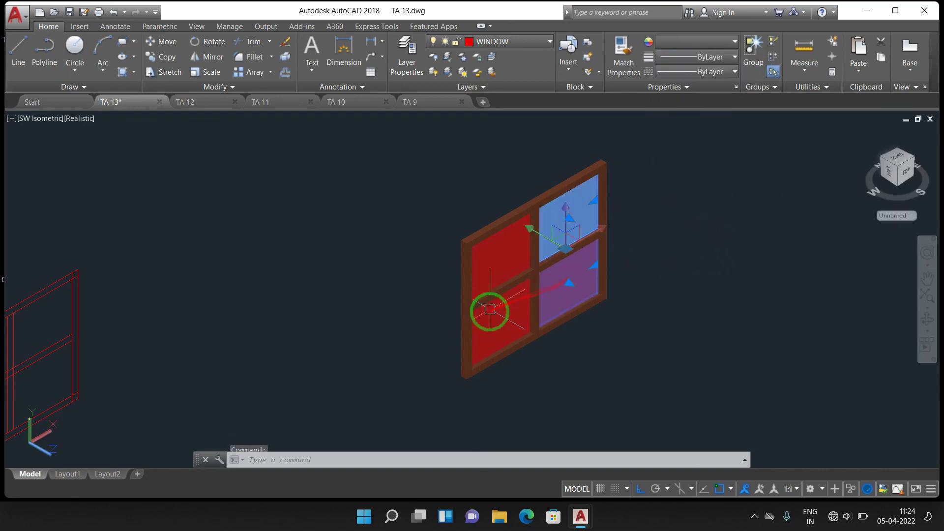
left_click(497, 310)
left_click(502, 262)
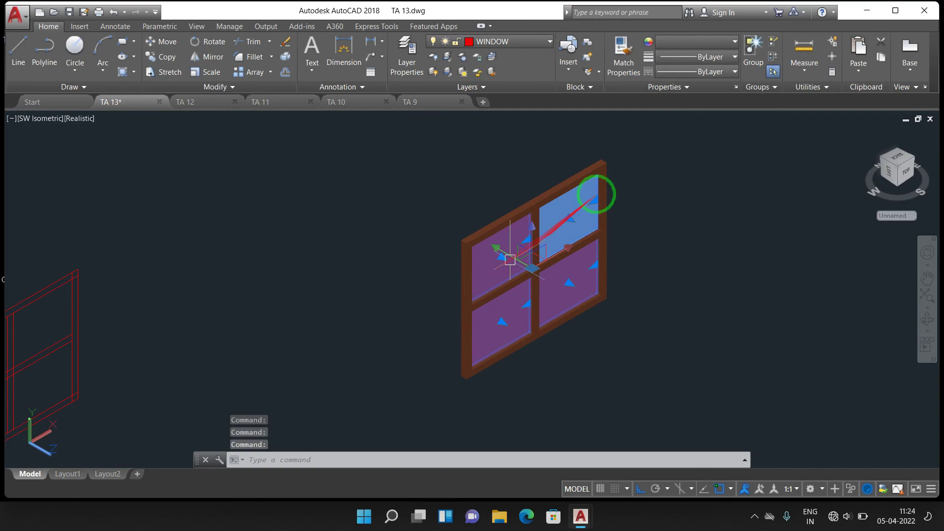
left_click(703, 47)
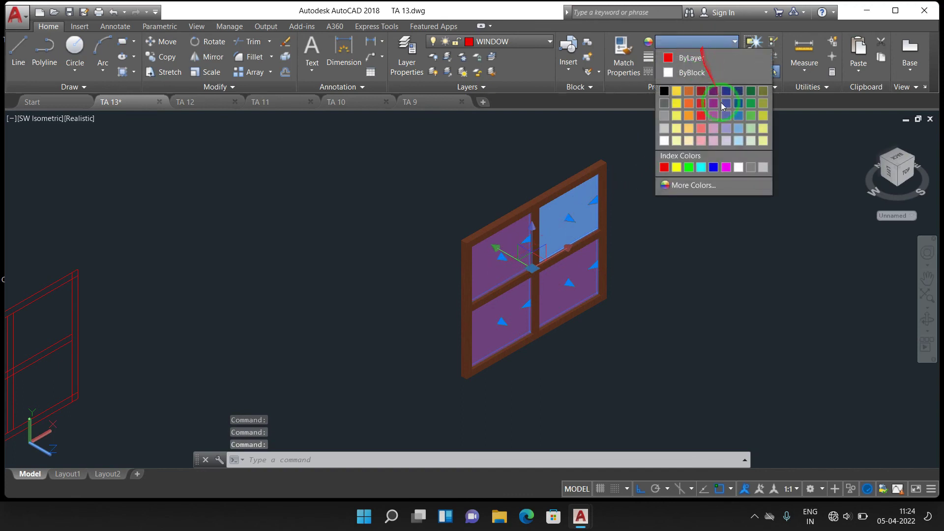
left_click(735, 142)
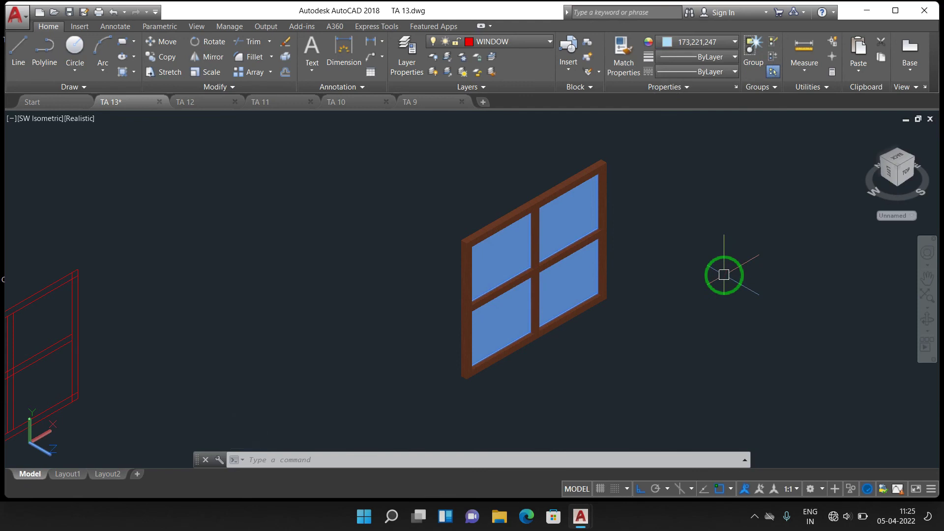
- Select the whole window and pan to bring the green house into view
left_click(553, 281)
scroll(553, 280, "down", 2)
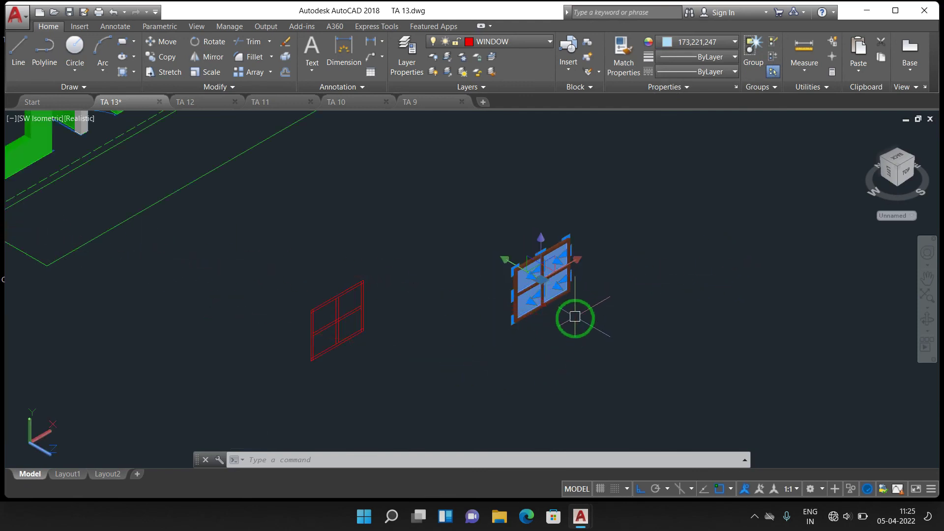
mouse_move(516, 236)
middle_mouse_down()
mouse_move(641, 295)
mouse_move(659, 323)
mouse_move(632, 338)
middle_mouse_up()
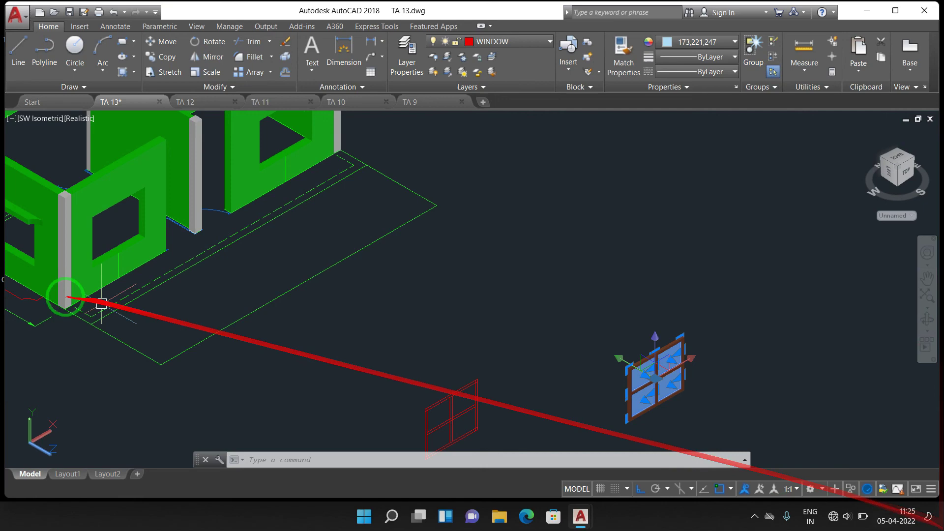
scroll(385, 289, "down", 4)
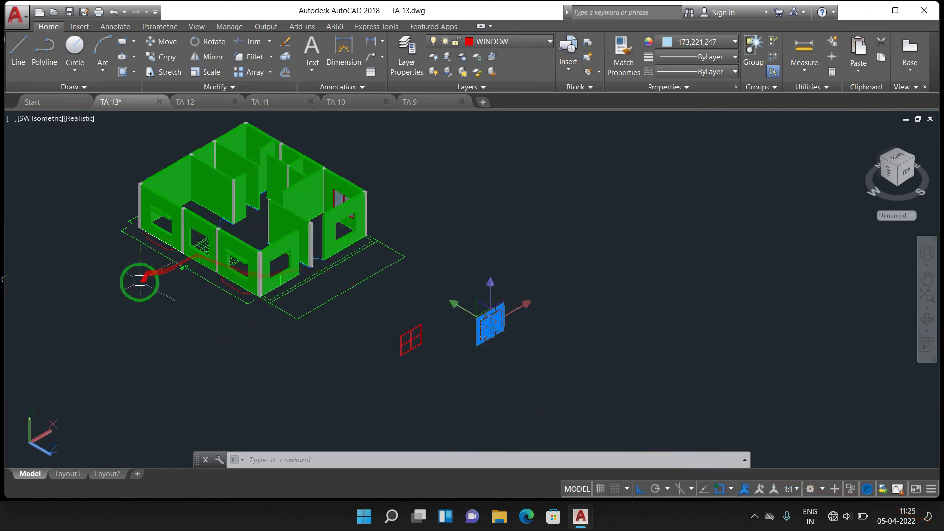
scroll(156, 258, "up", 3)
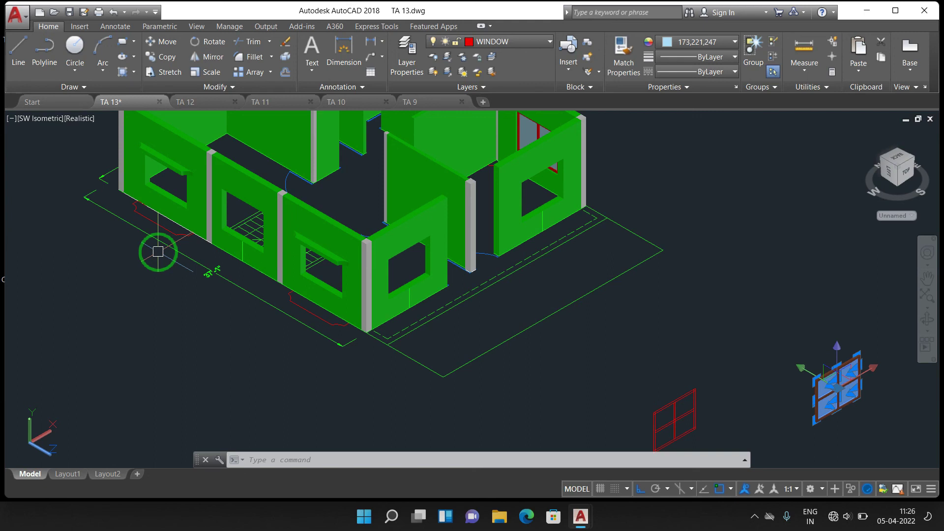
key("Escape")
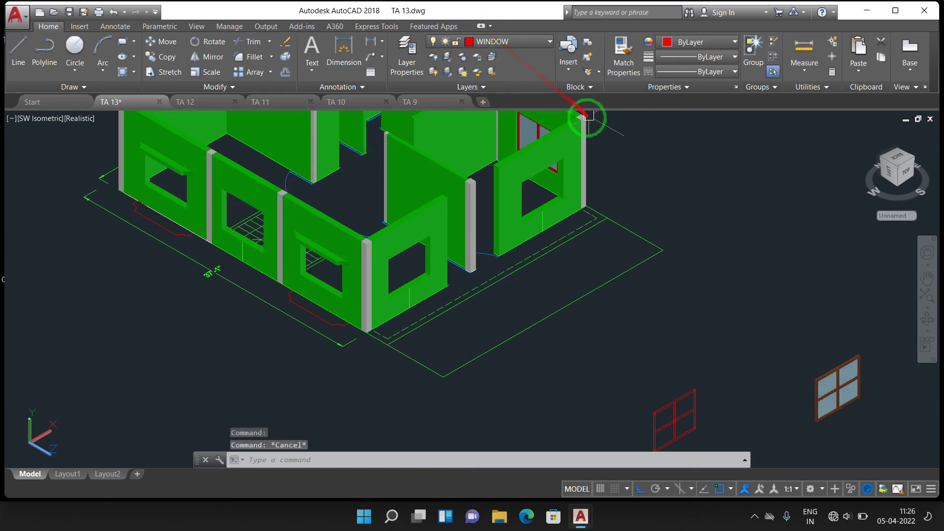
scroll(853, 418, "up", 1)
scroll(854, 412, "up", 2)
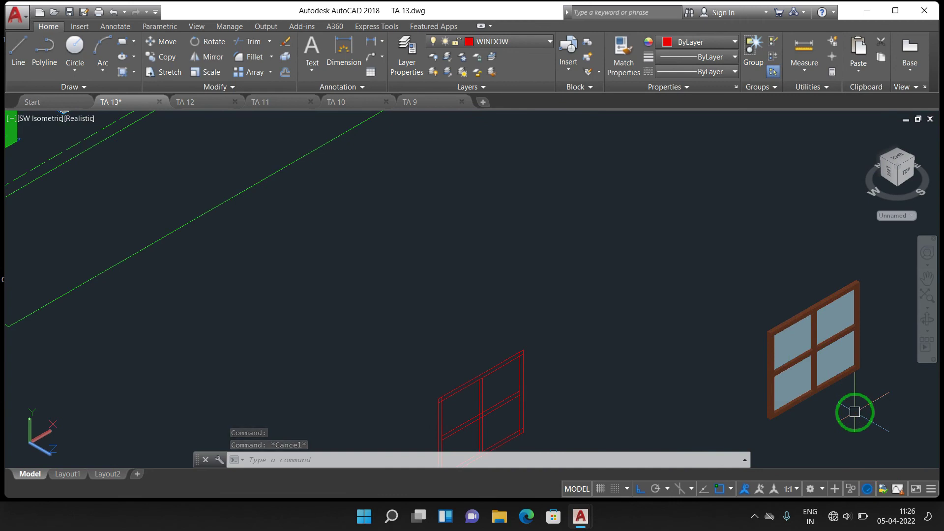
scroll(777, 396, "down", 2)
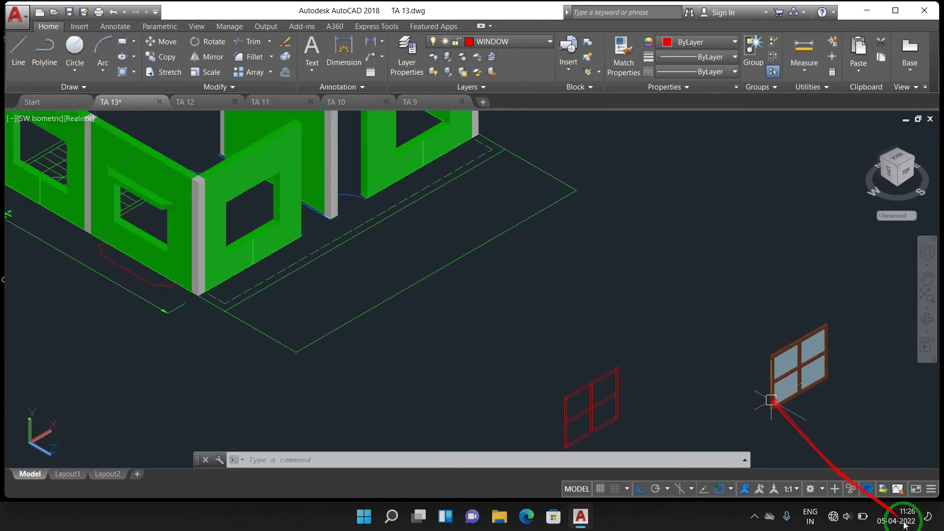
- Stop the ZD Soft Screen Recorder from the hidden system-tray icons
left_click(754, 516)
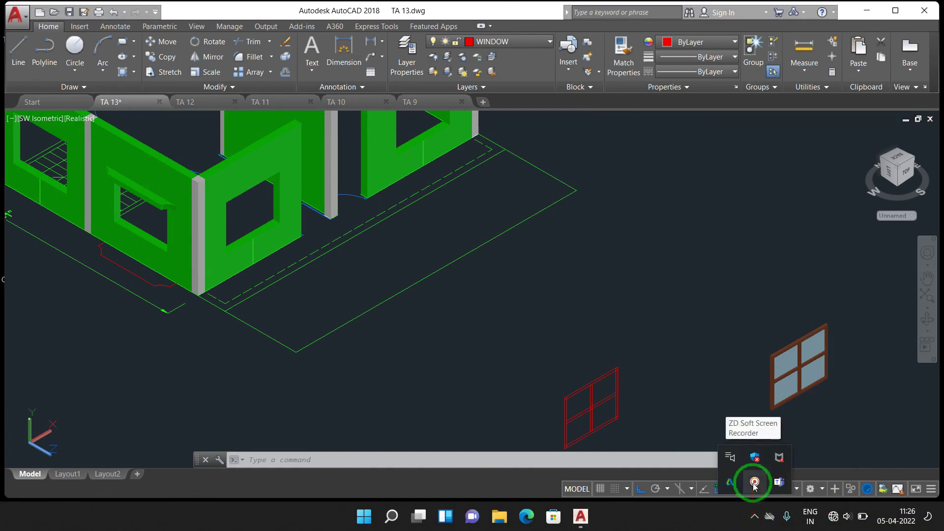
left_click(754, 485)
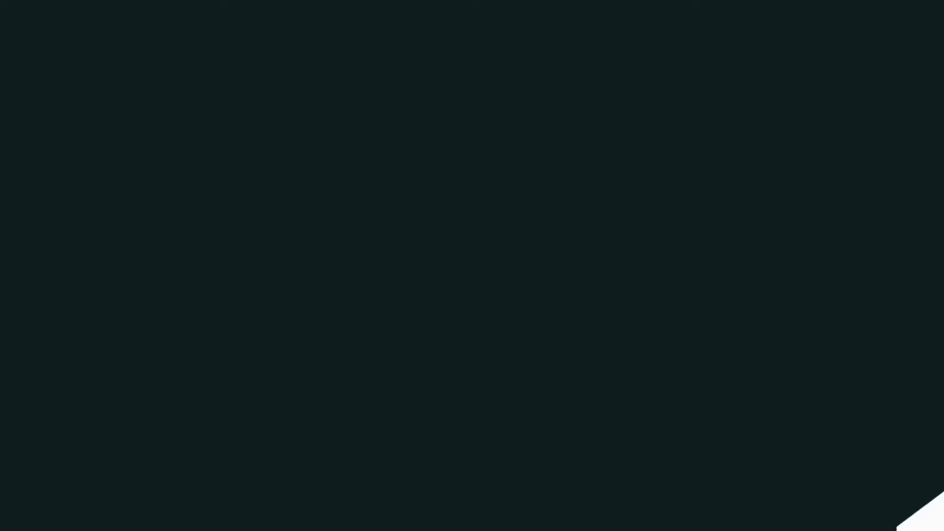